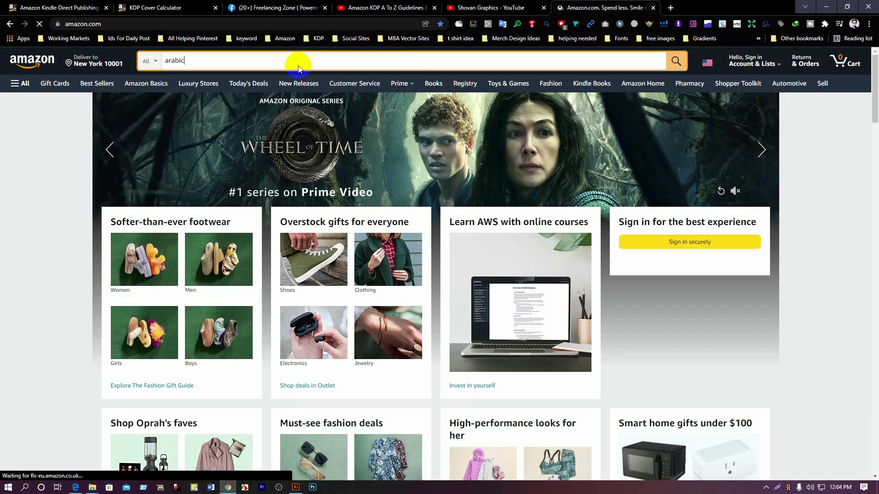
Search Amazon for "Arabic coloring book", correcting the capitalisation of Arabic
text(s)
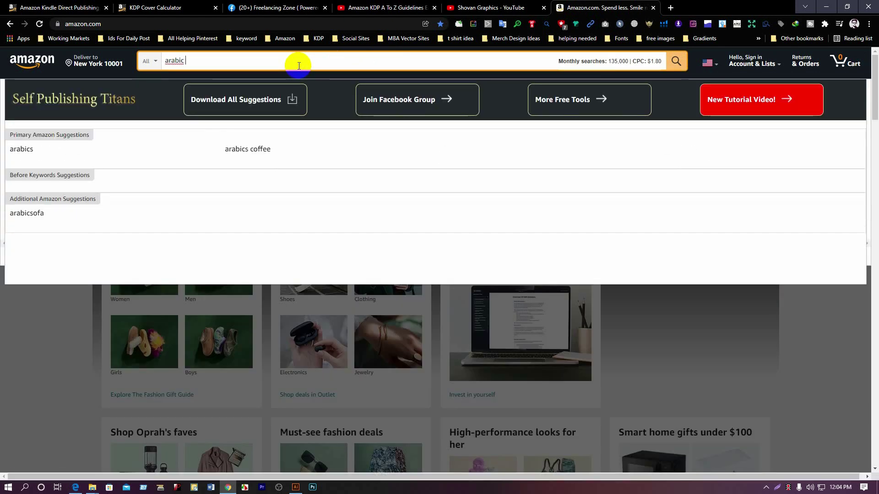
text( coloring)
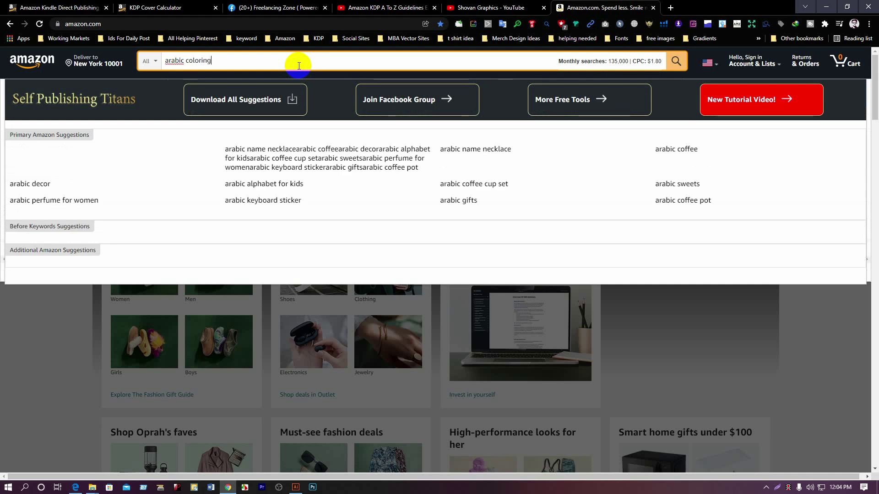
right_click(180, 61)
click(203, 70)
click(227, 60)
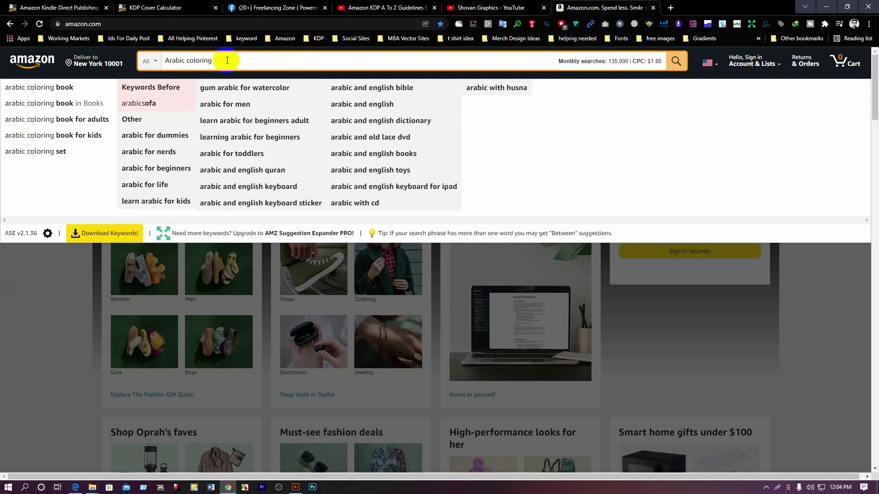
text(book)
key(Return)
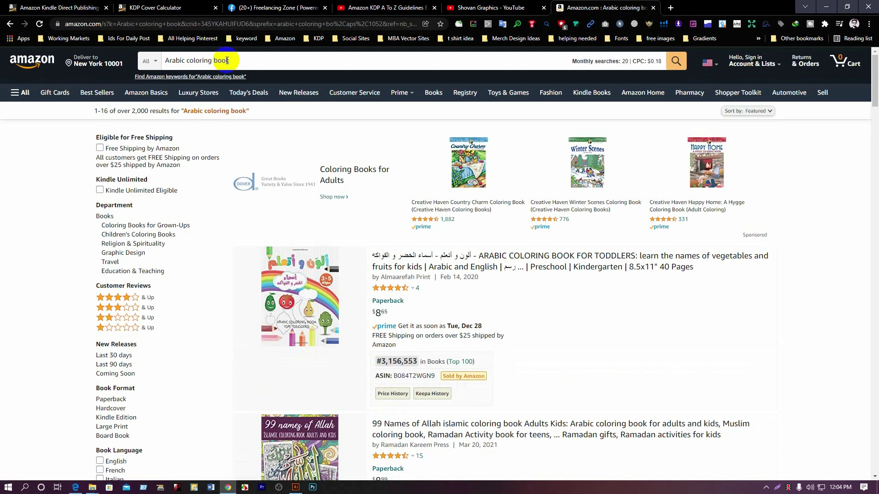
Examine the covers, prices and best-seller ranks of the Arabic coloring books throughout the first page of results
scroll(534, 102, down, 3)
scroll(309, 307, down, 2)
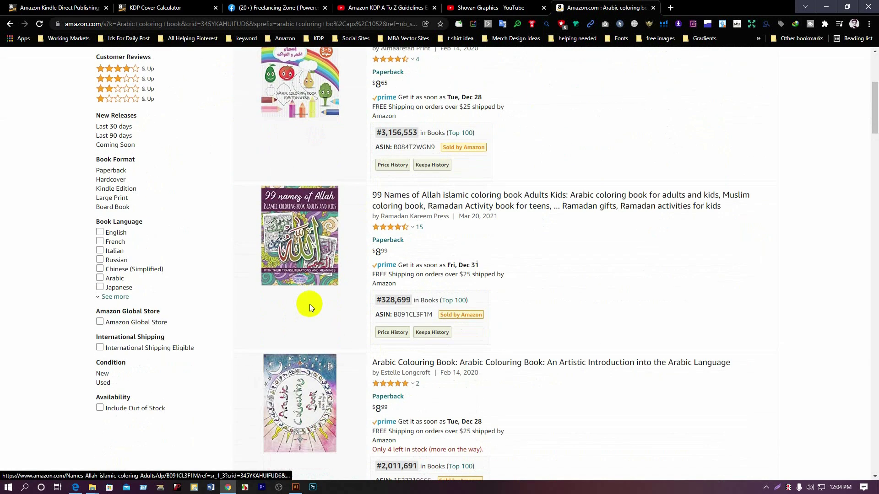
mouse_move(315, 255)
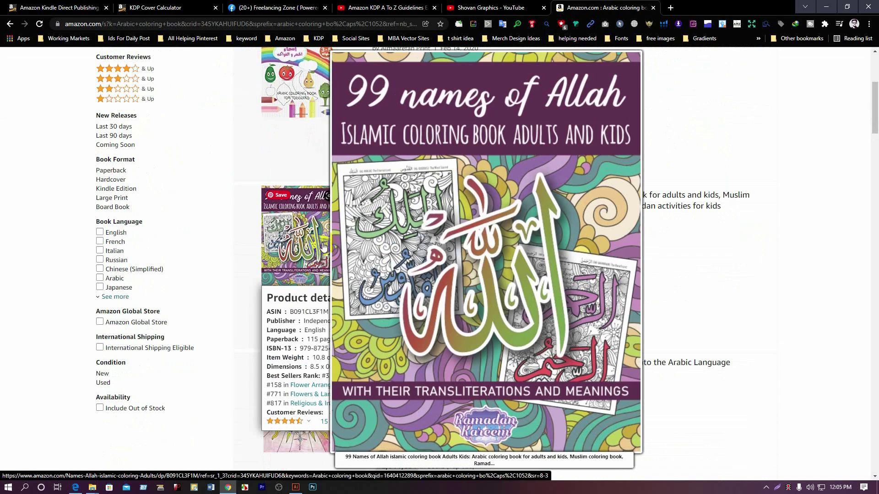
scroll(188, 208, down, 4)
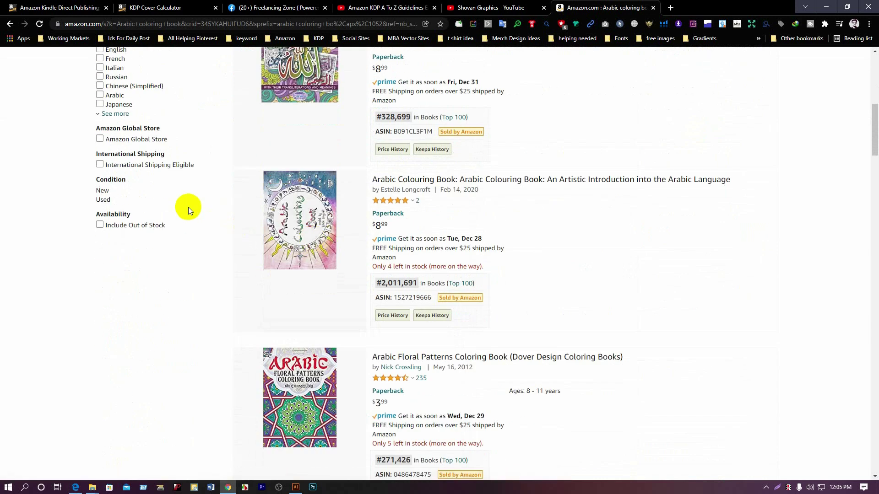
scroll(188, 206, down, 6)
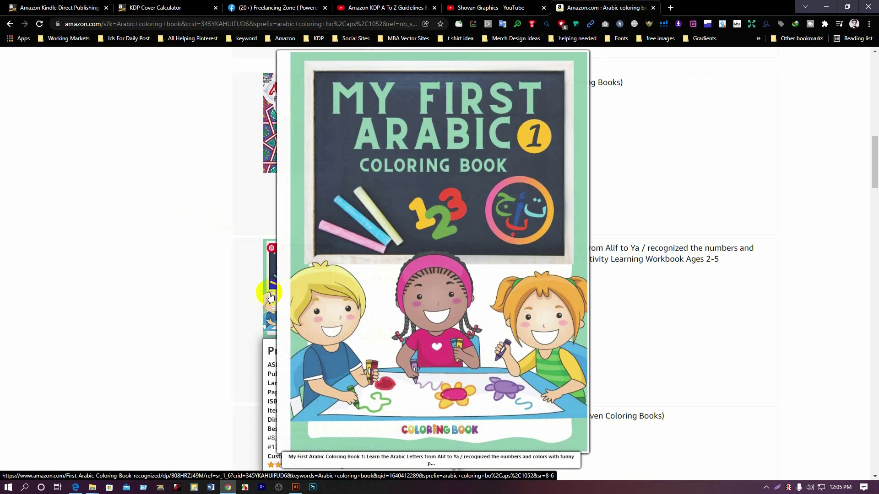
scroll(265, 295, down, 3)
scroll(268, 295, down, 12)
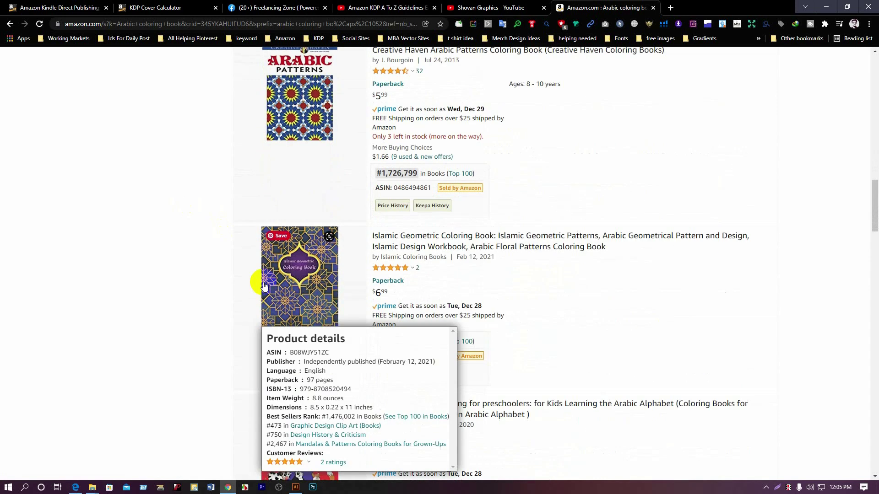
scroll(120, 304, down, 14)
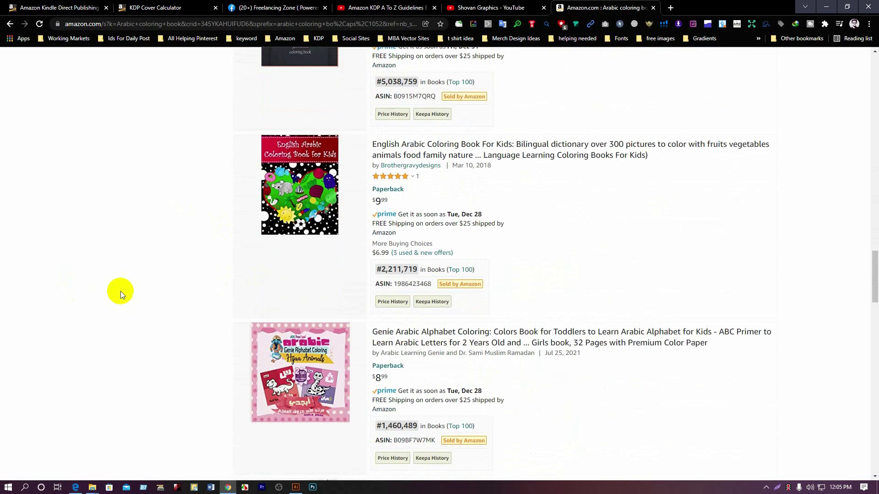
scroll(120, 291, down, 10)
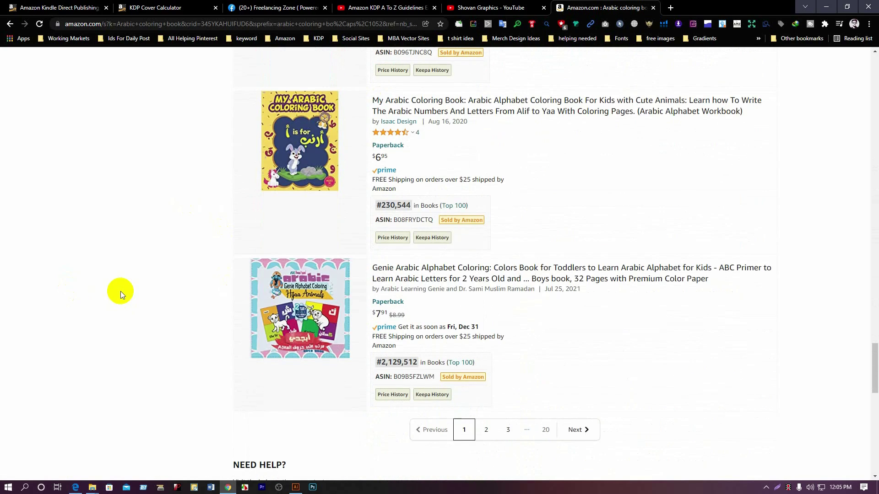
scroll(176, 291, up, 20)
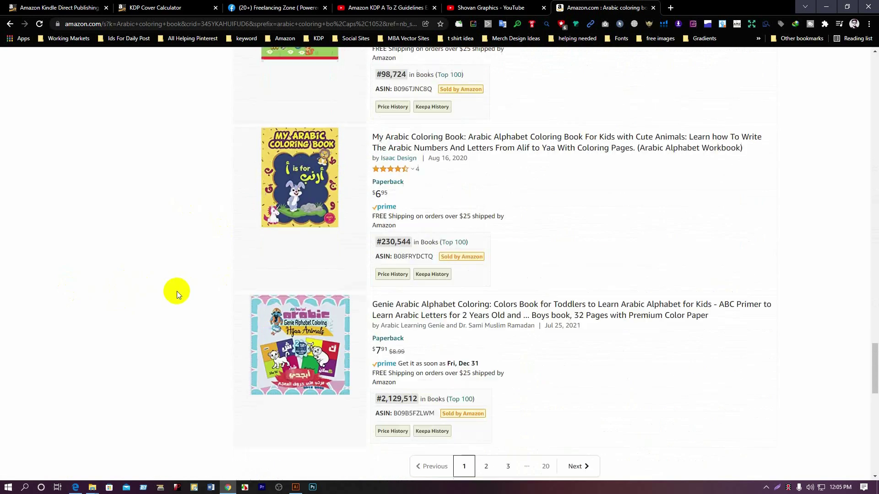
scroll(205, 278, up, 15)
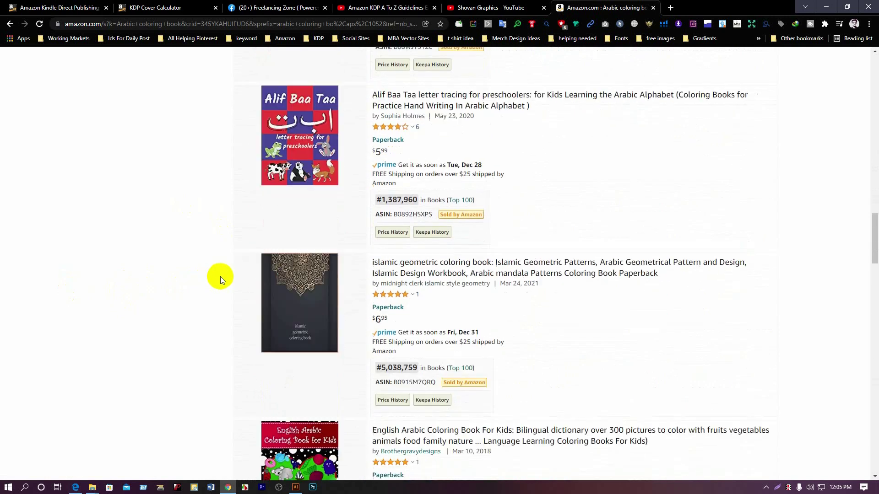
scroll(153, 252, up, 4)
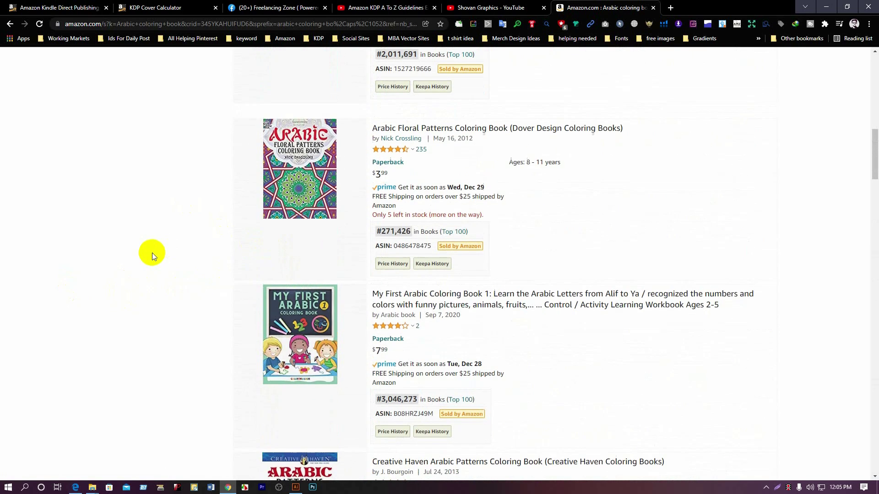
Open the "My First Arabic Coloring Book 1" listing and review its full description, product details and related books
click(280, 352)
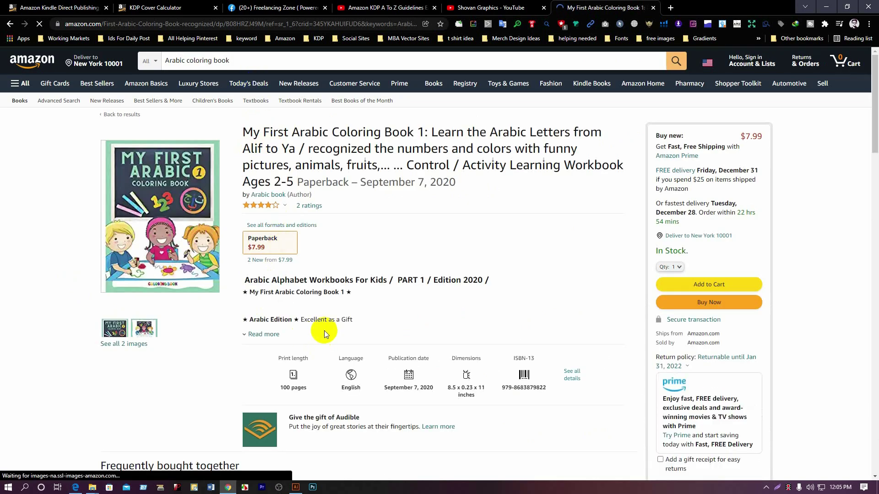
click(273, 333)
scroll(274, 333, down, 12)
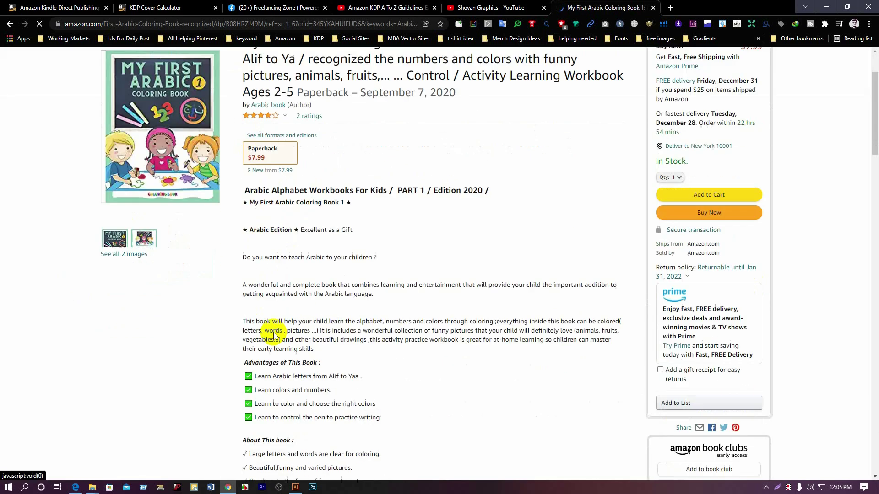
scroll(274, 332, down, 1)
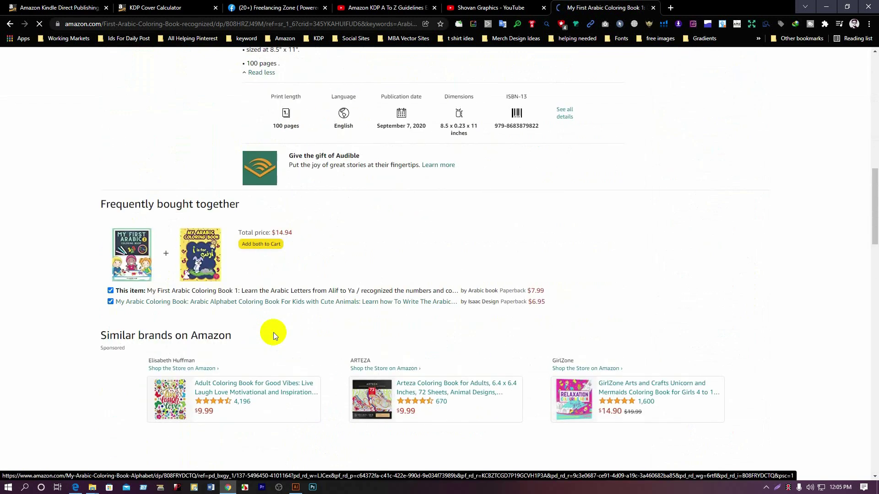
mouse_move(198, 278)
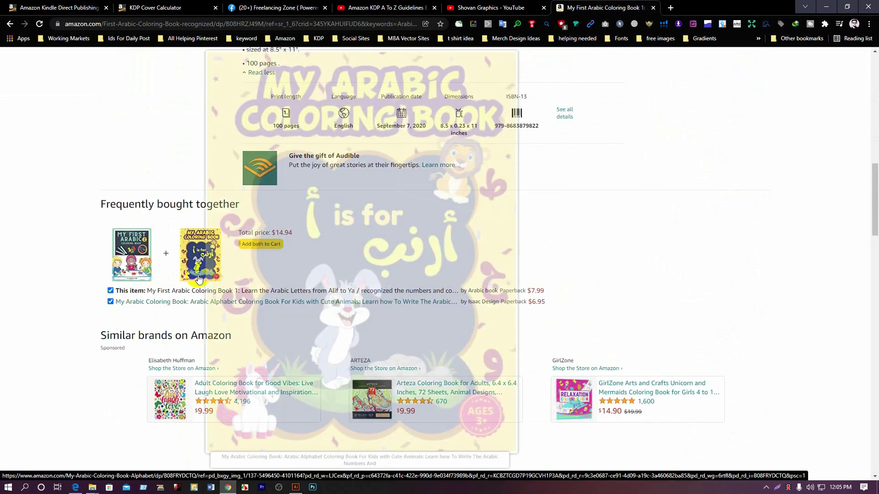
scroll(199, 278, down, 11)
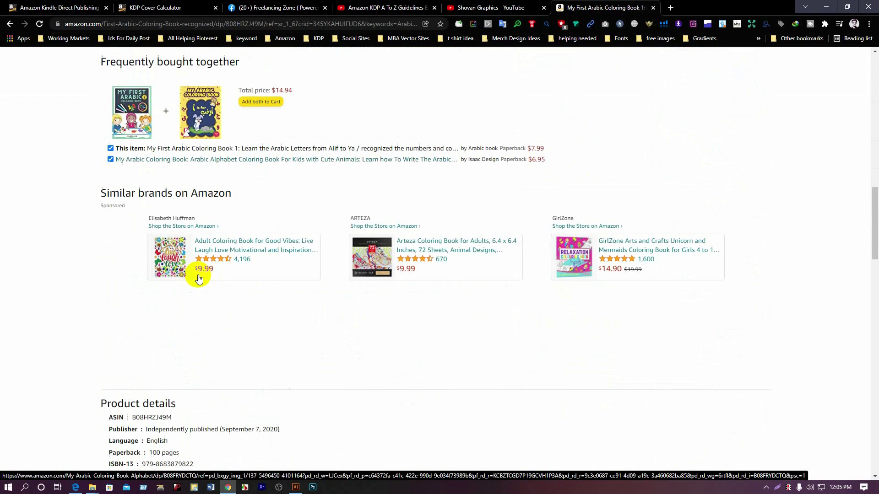
scroll(198, 275, down, 7)
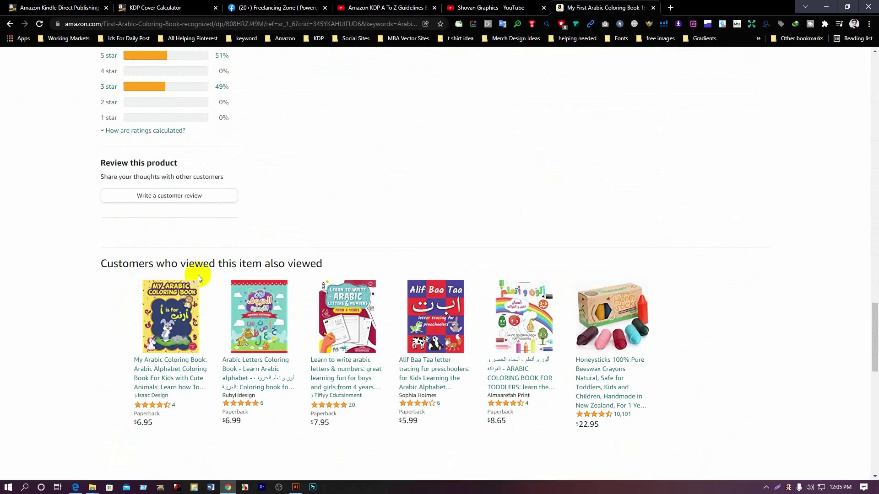
Open the related book "Learn to write arabic letters & numbers" and look over its listing and product details
click(366, 336)
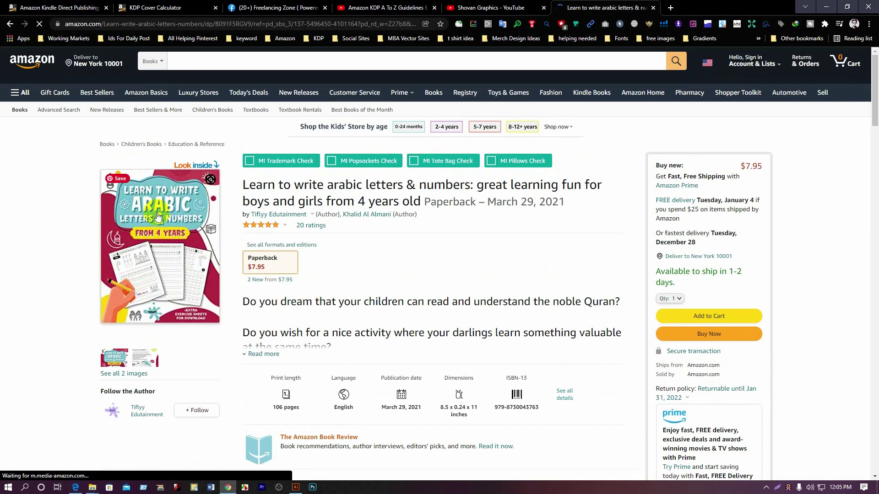
scroll(160, 247, down, 8)
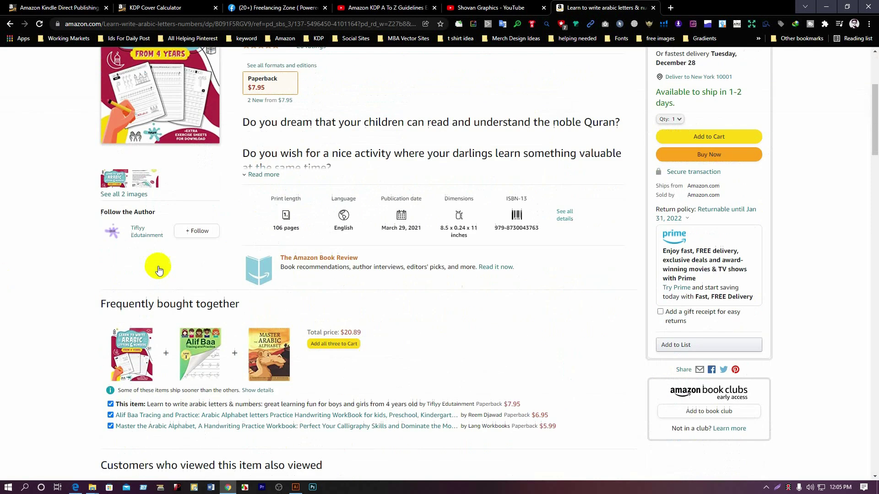
scroll(140, 223, up, 6)
scroll(304, 145, down, 10)
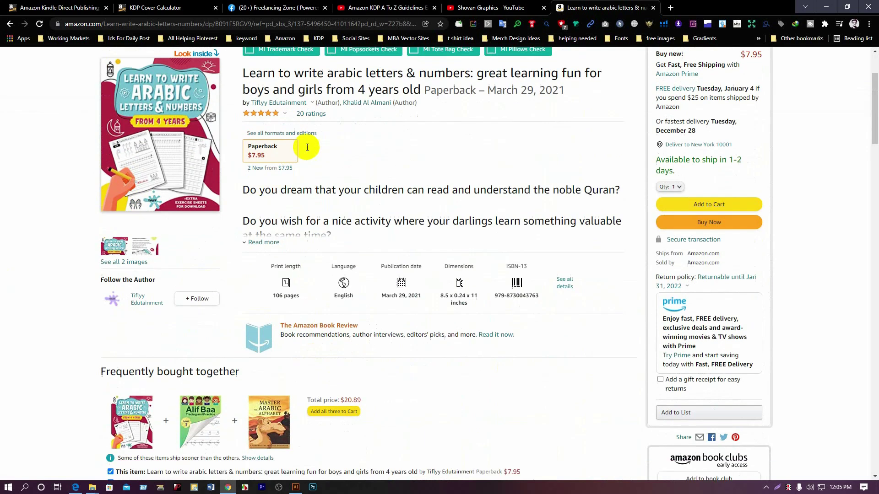
scroll(307, 151, up, 3)
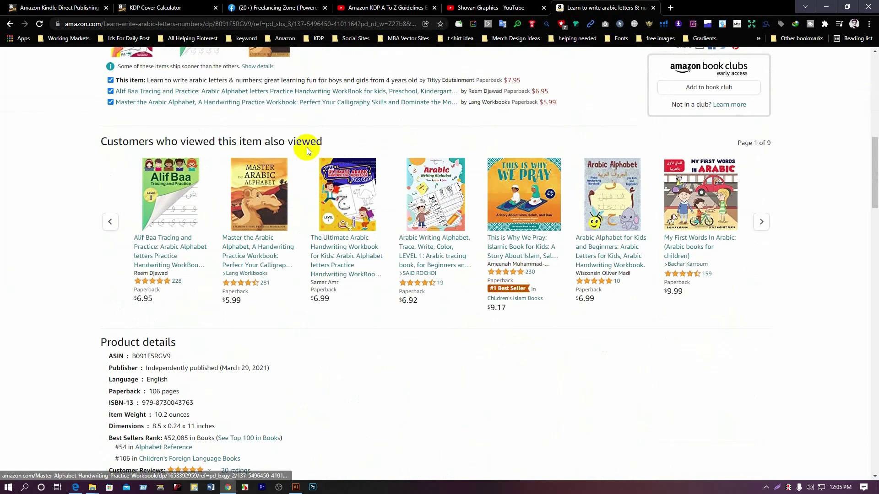
Compare the covers, prices and ratings of the Arabic books that customers also viewed or frequently bought together
mouse_move(434, 201)
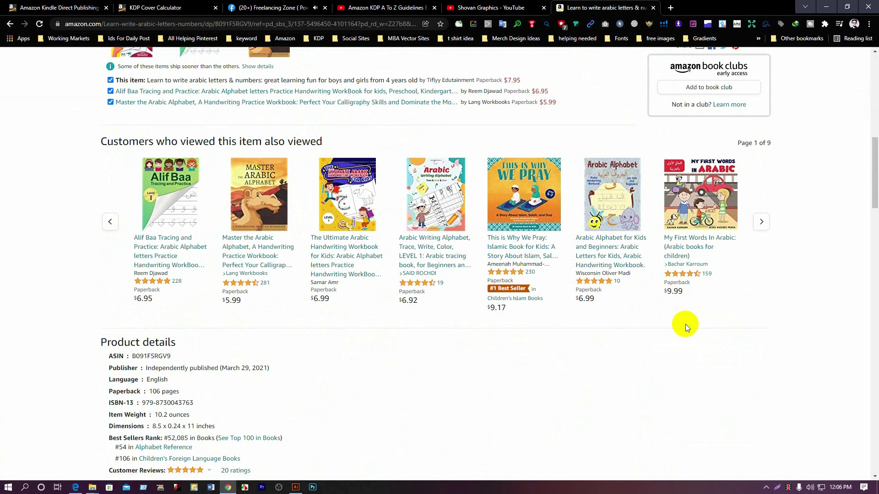
mouse_move(439, 226)
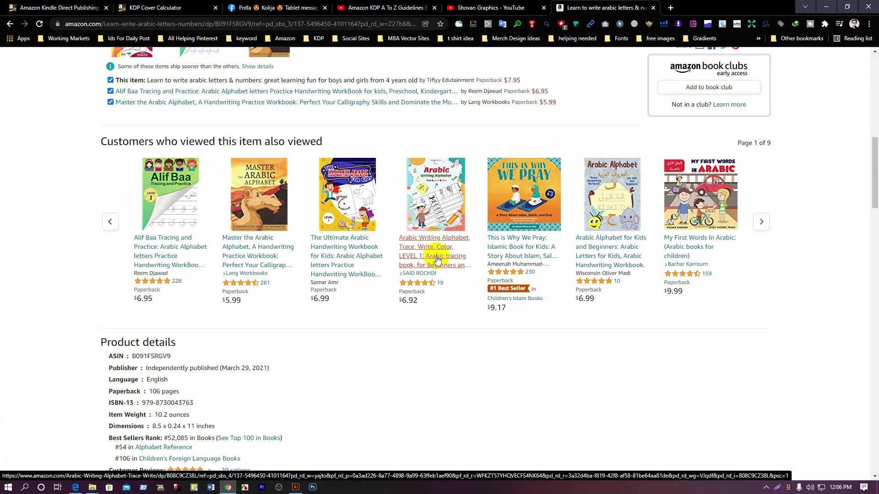
mouse_move(651, 232)
scroll(396, 306, up, 4)
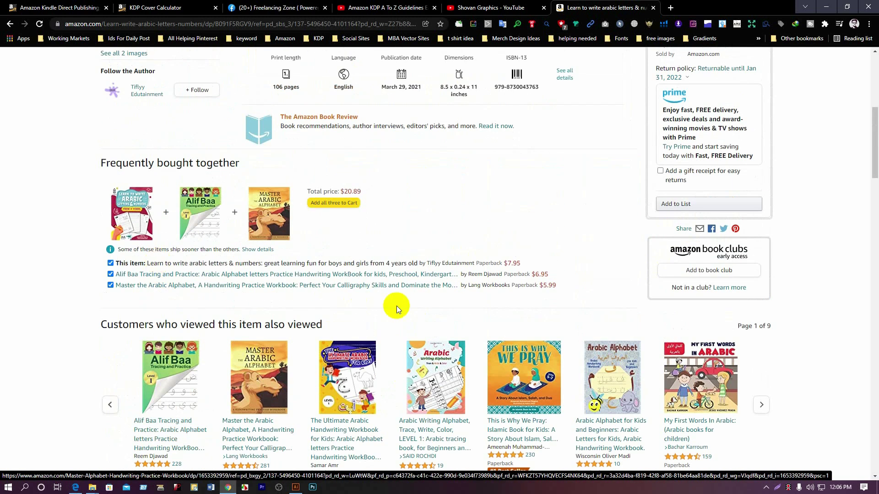
scroll(173, 320, down, 9)
scroll(257, 325, up, 15)
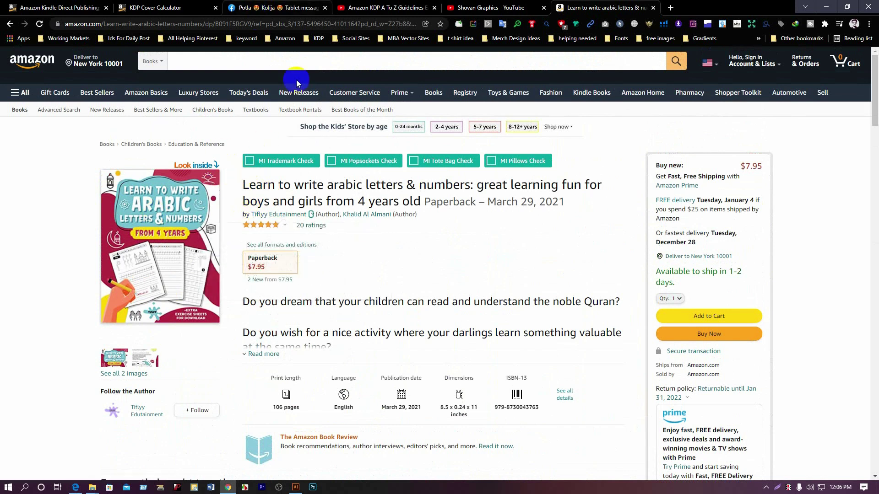
Close the Facebook tab and open Freepik's Xvector page in a new tab
click(324, 8)
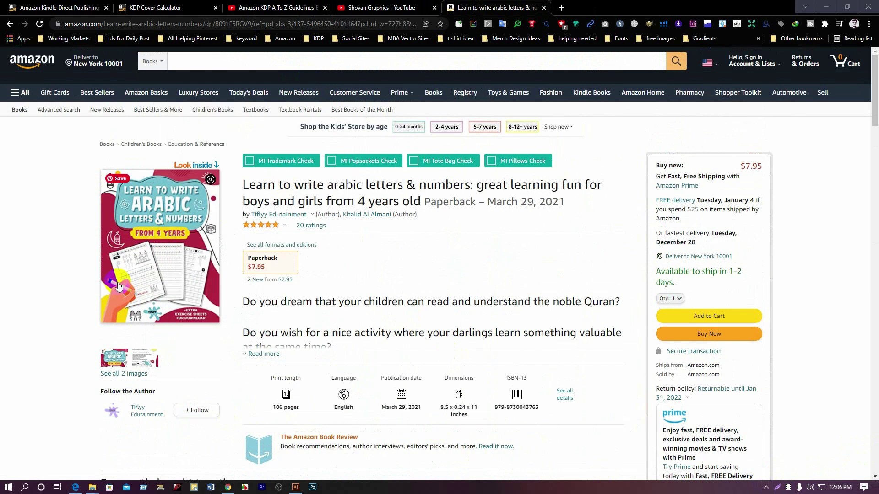
key(ctrl+t)
text(fre)
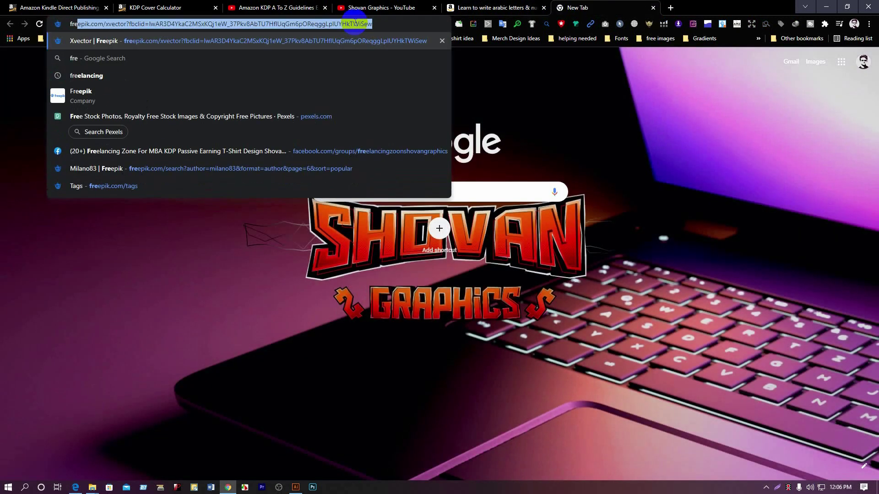
key(Return)
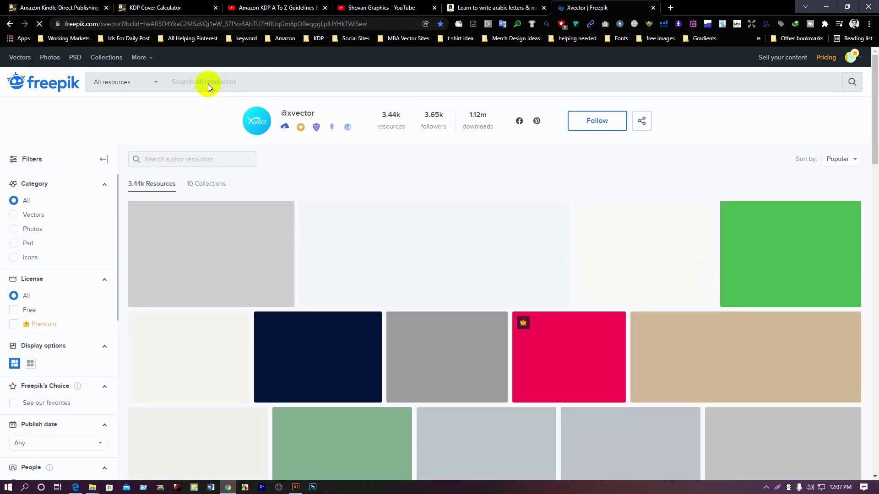
Enter "Arabic" as the search term for all Freepik resources, applying the suggested spelling
click(208, 84)
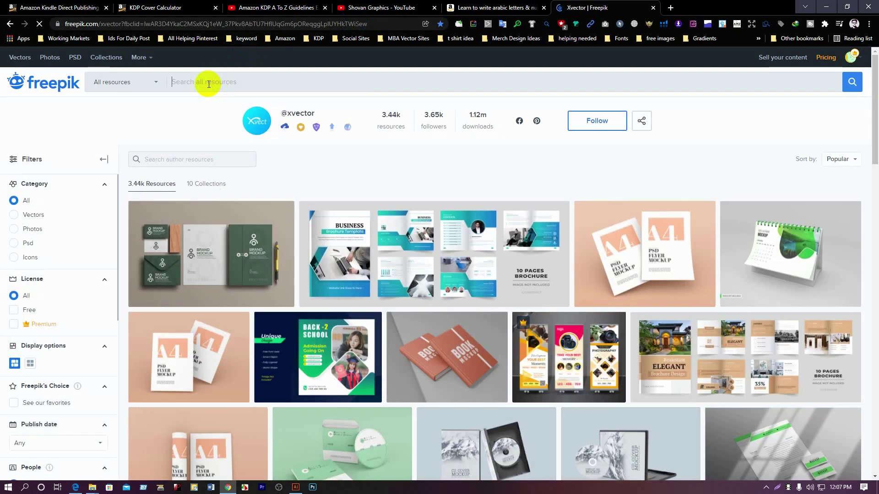
text(ar)
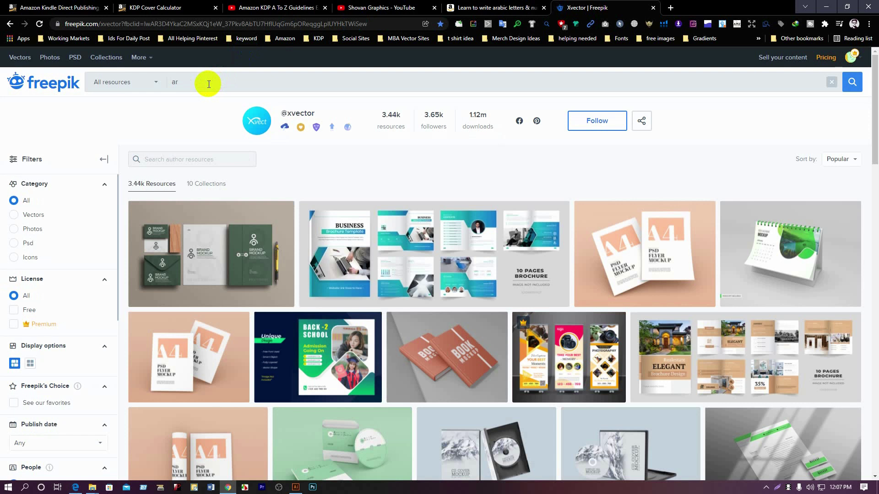
text(abic)
right_click(179, 83)
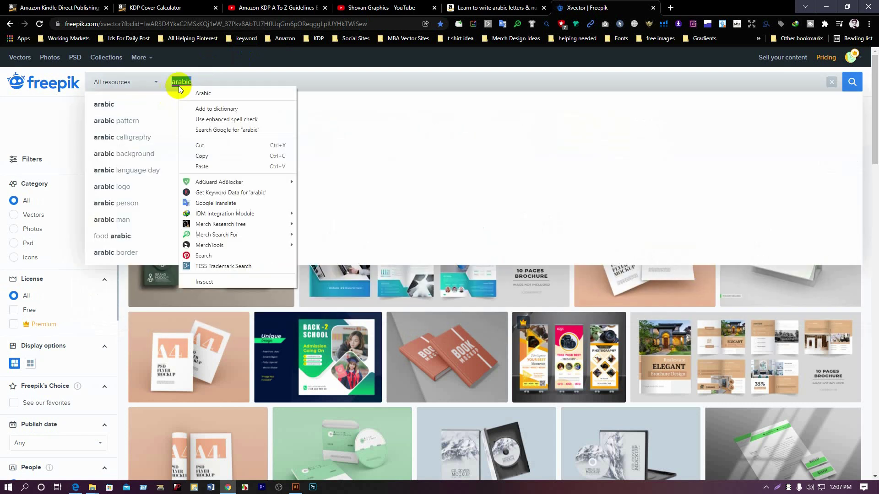
click(195, 91)
Switch to the YouTube video "Amazon KDP A To Z Guidelines"
click(173, 7)
click(308, 6)
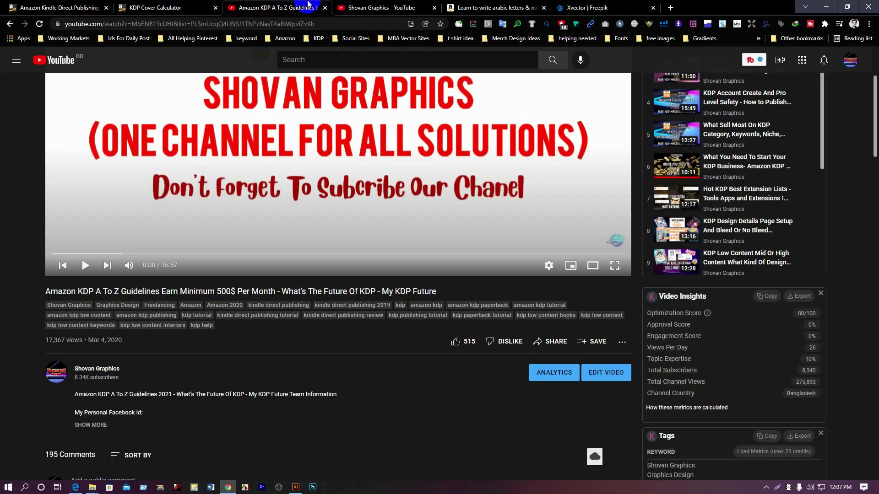
Check the Amazon book on writing Arabic letters, return to Freepik and search for "arabic alphabets"
click(474, 6)
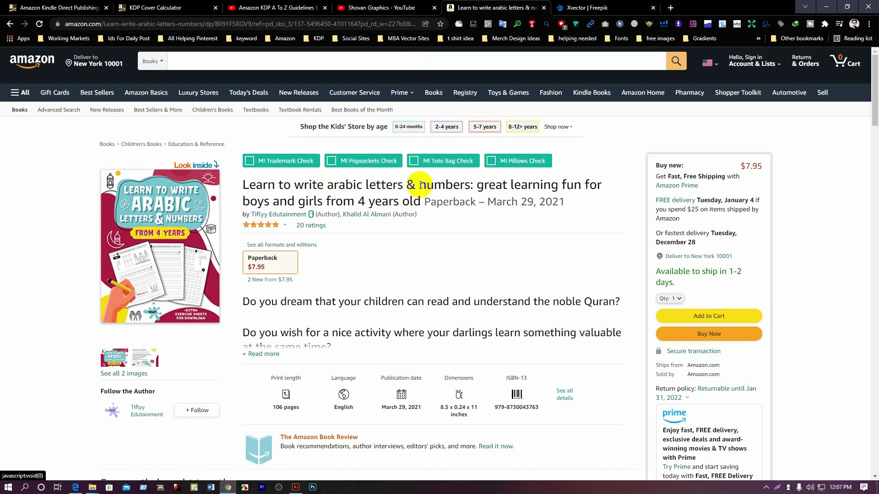
click(570, 7)
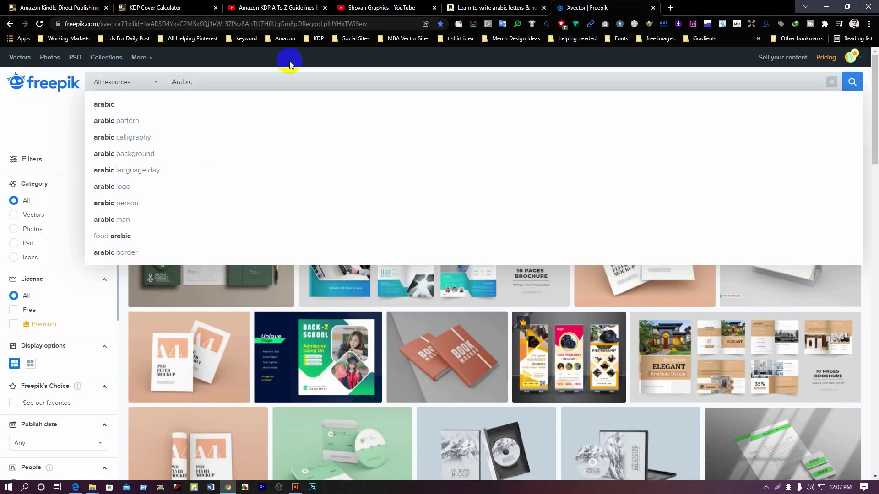
text(a)
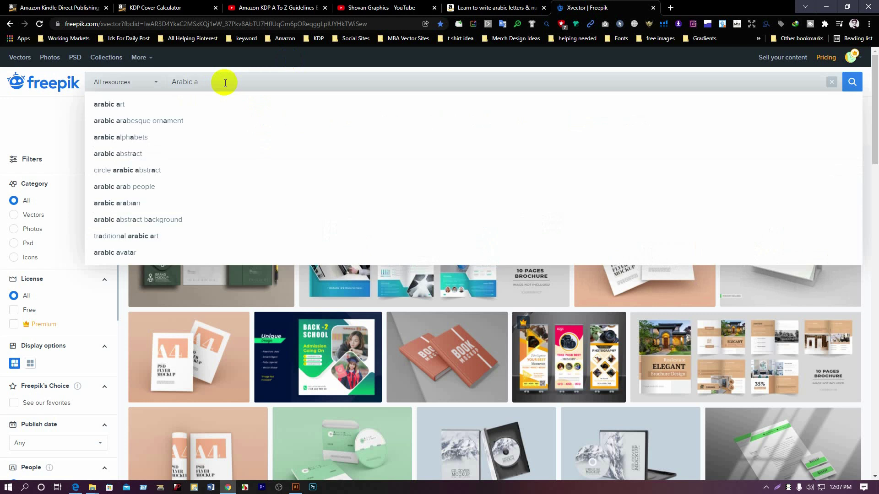
click(118, 137)
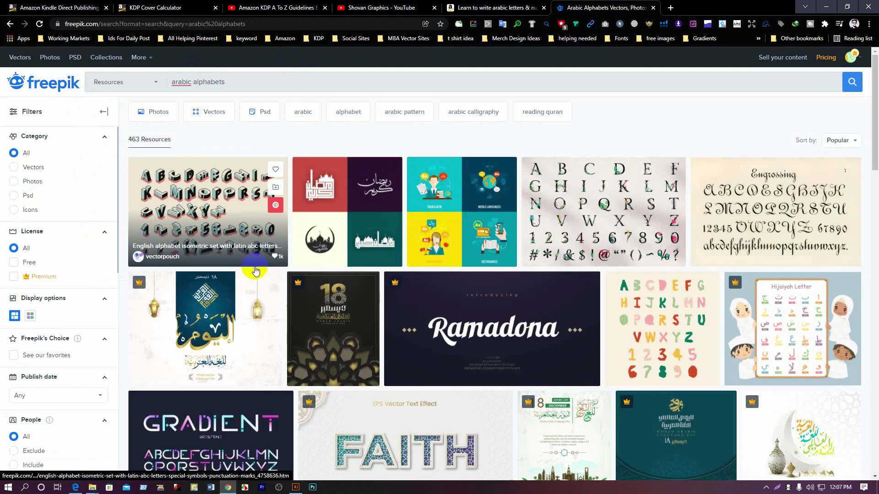
Open the "Hijaiyah Letter" chart with Muslim children from the results in a new tab
scroll(320, 283, down, 1)
right_click(787, 286)
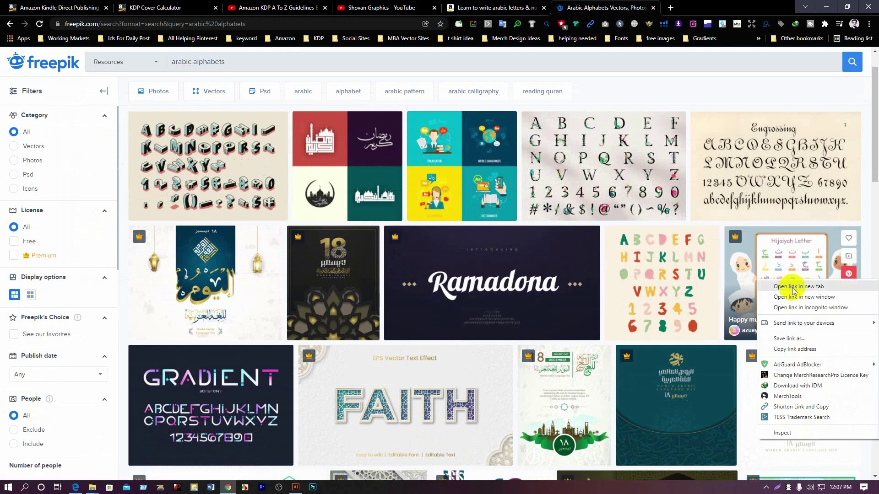
click(793, 292)
Open the "Muslim girl teaching arabic alphabet" vector in a new tab
scroll(793, 292, down, 7)
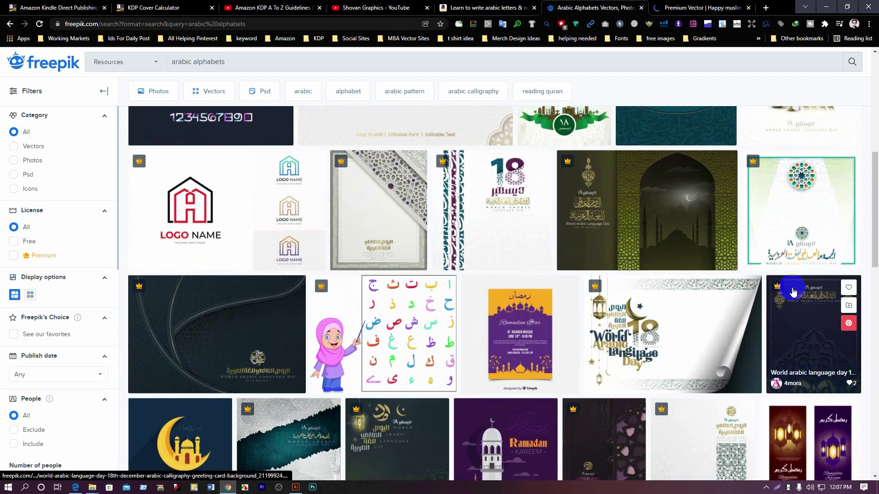
right_click(381, 334)
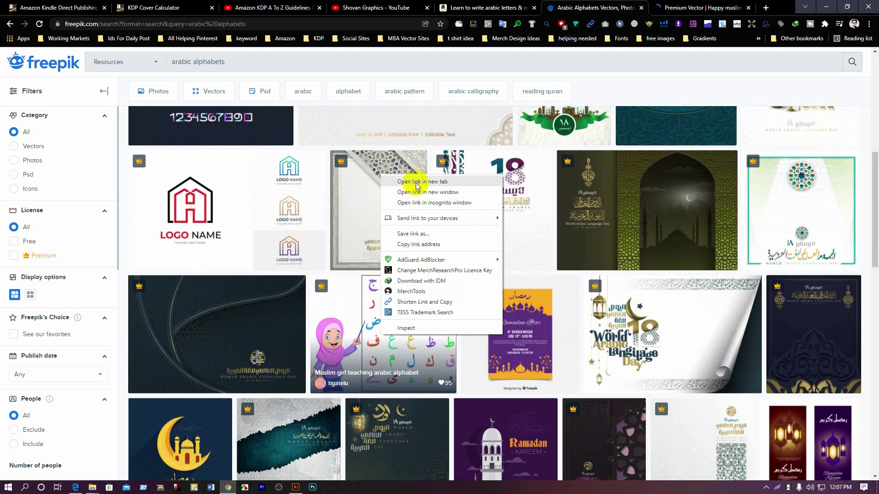
click(416, 185)
Examine the remaining "arabic alphabets" results and the second results page for usable letter and mandala artwork
scroll(417, 186, down, 5)
scroll(417, 185, down, 6)
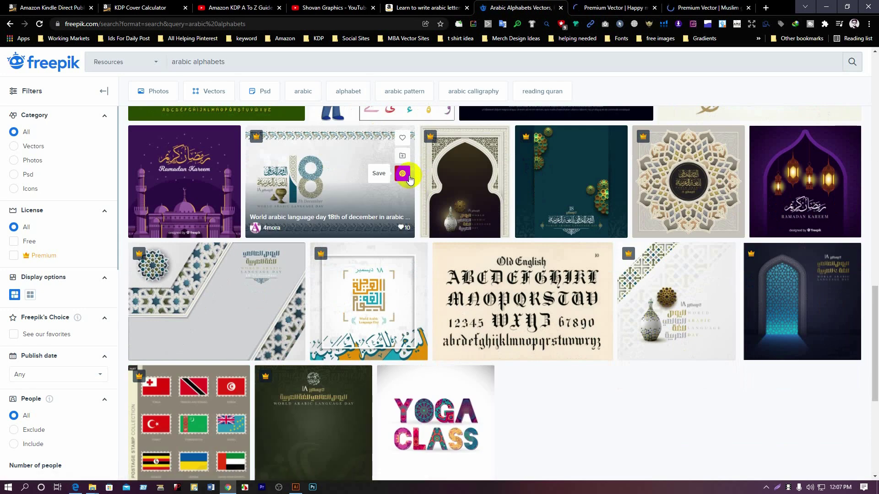
scroll(410, 178, down, 1)
scroll(677, 295, up, 5)
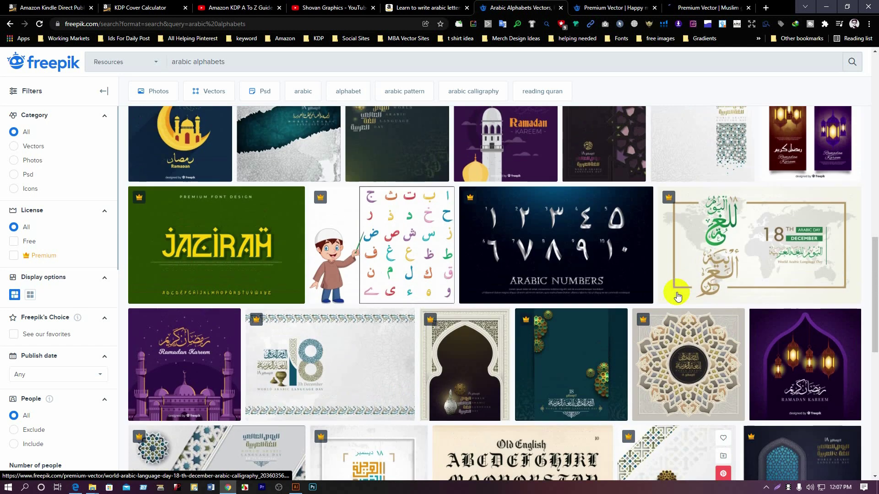
scroll(530, 281, down, 5)
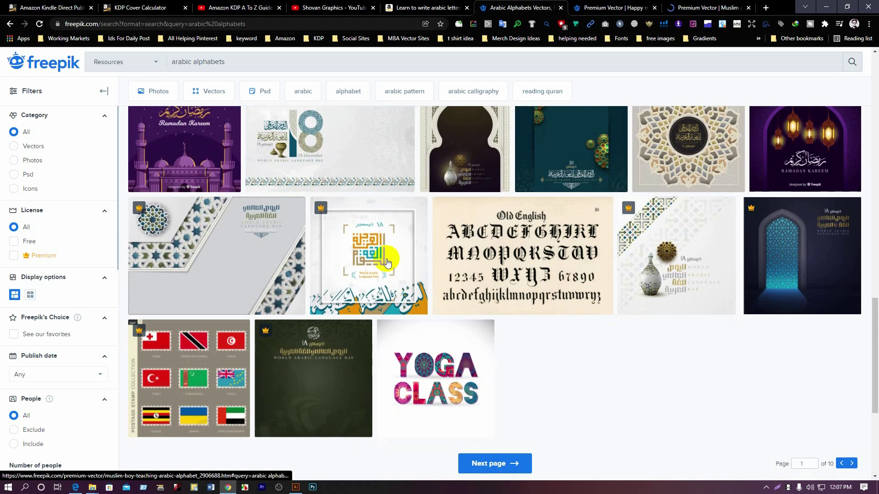
click(489, 464)
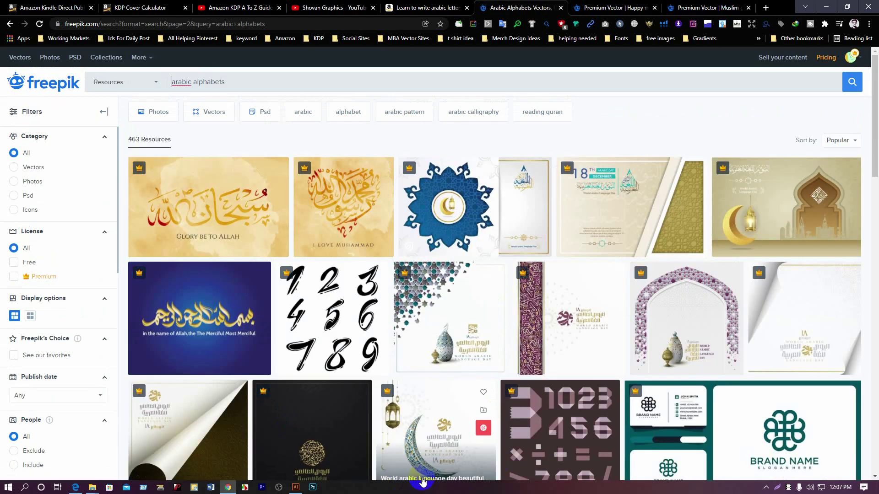
scroll(278, 368, down, 10)
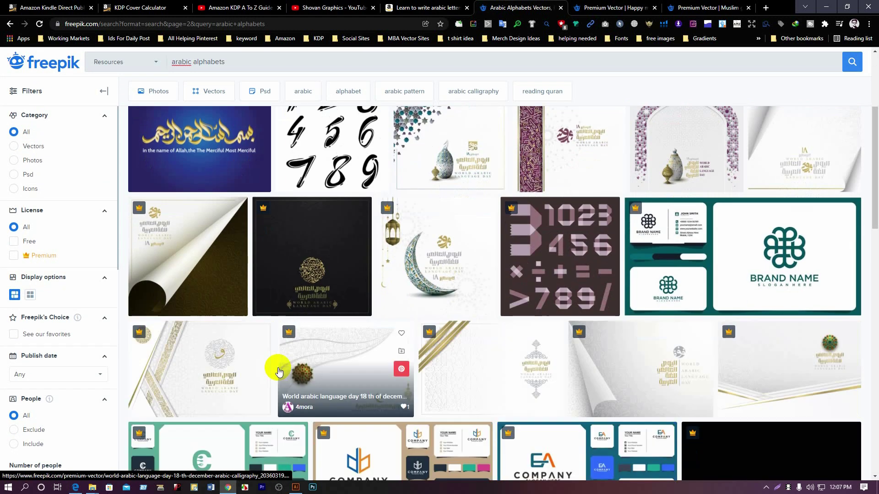
scroll(279, 371, down, 4)
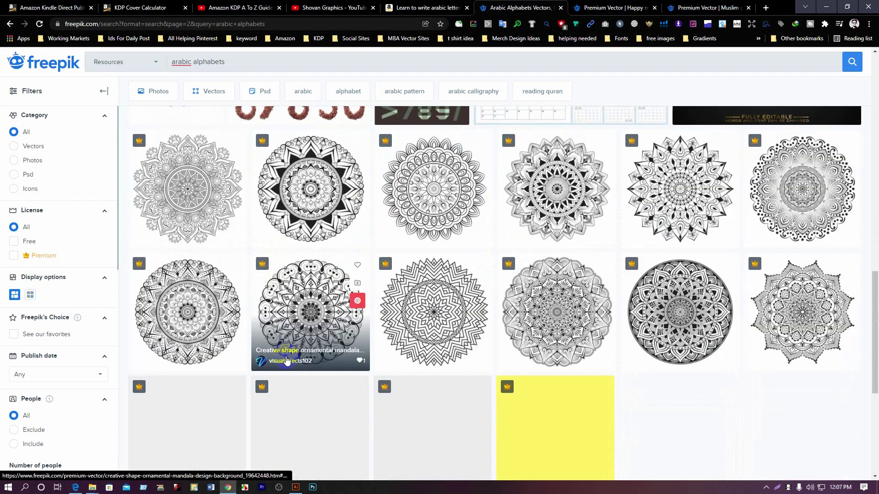
scroll(442, 174, up, 12)
scroll(442, 174, up, 3)
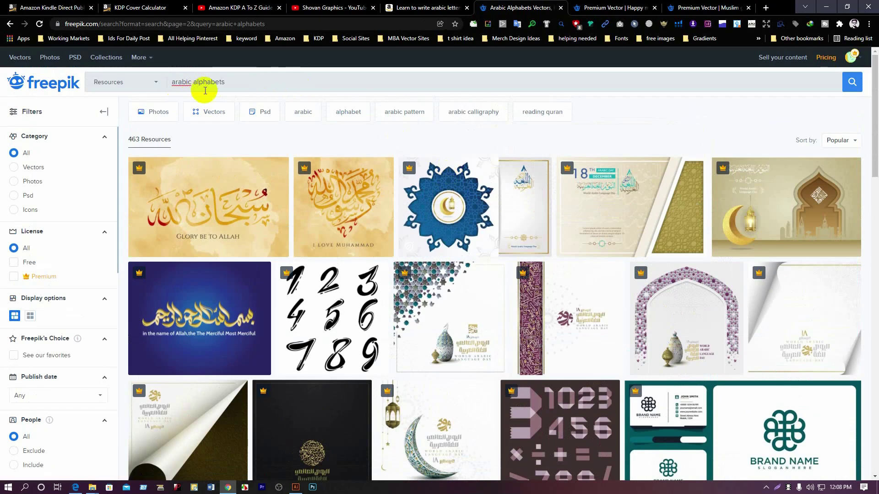
Search Freepik for "arabic background" and look through the first page of designs
drag(193, 85, 271, 84)
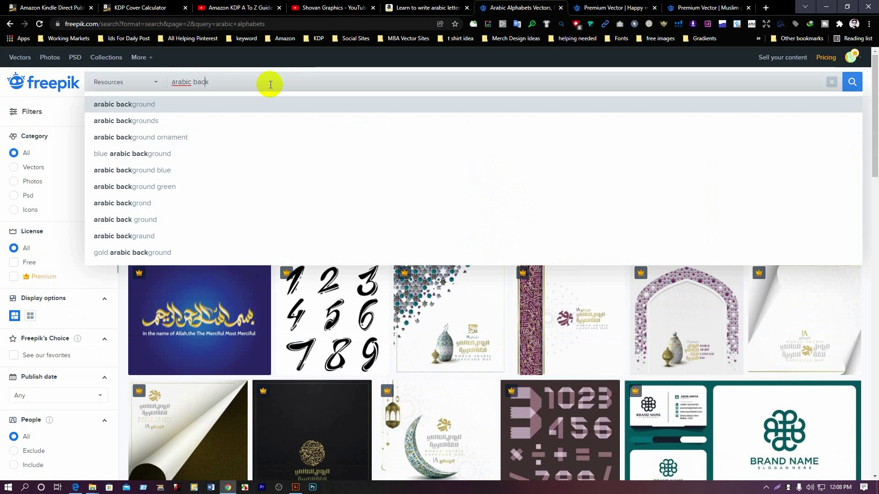
text(back)
key(Return)
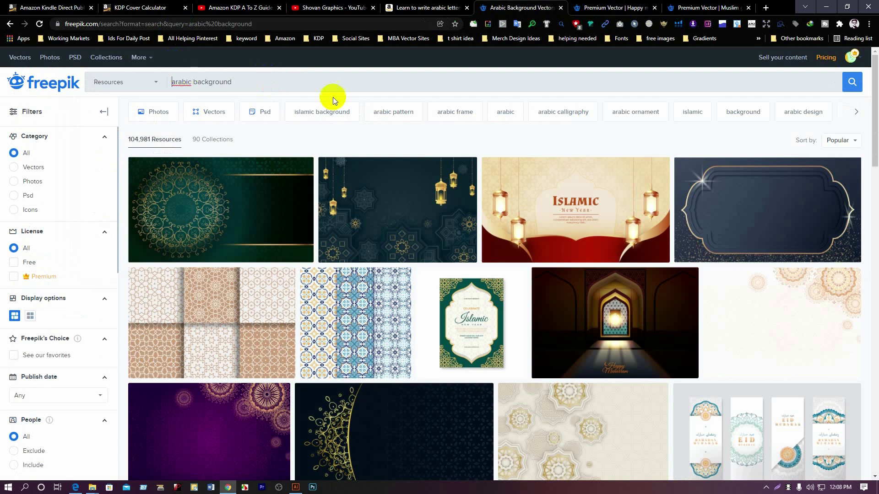
scroll(406, 202, down, 15)
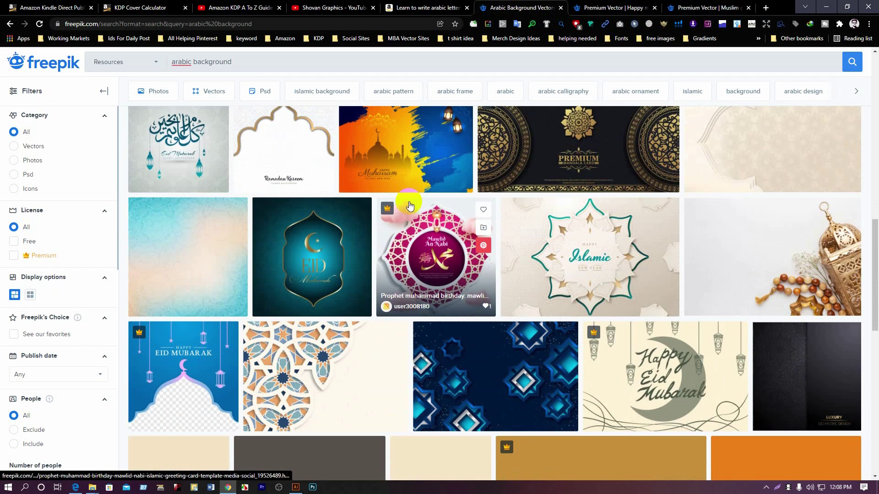
scroll(409, 213, down, 8)
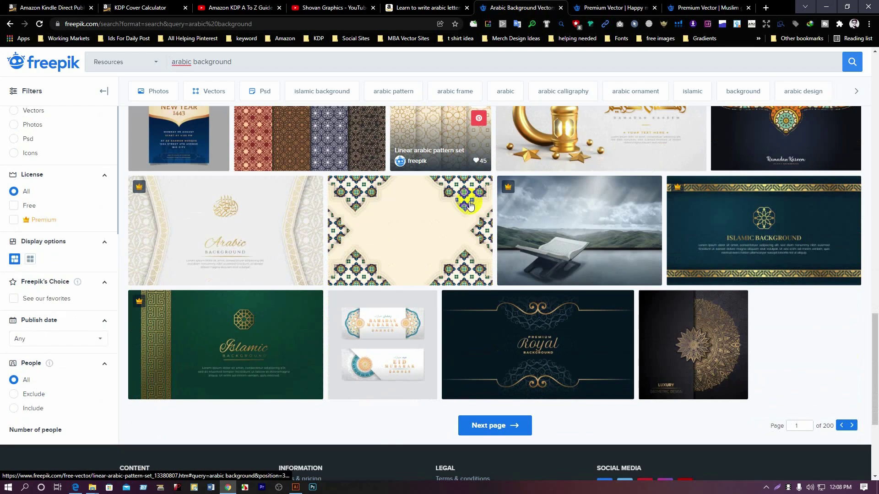
scroll(467, 204, down, 2)
scroll(275, 265, up, 8)
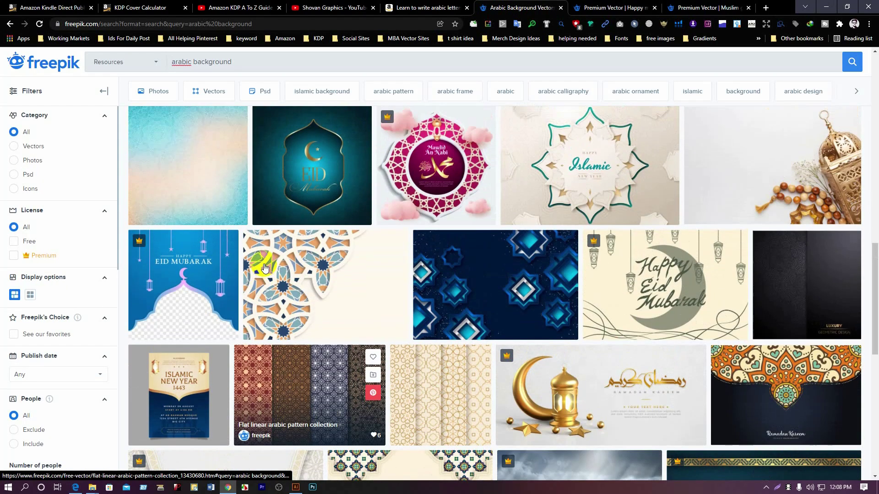
scroll(265, 267, up, 4)
scroll(321, 275, up, 3)
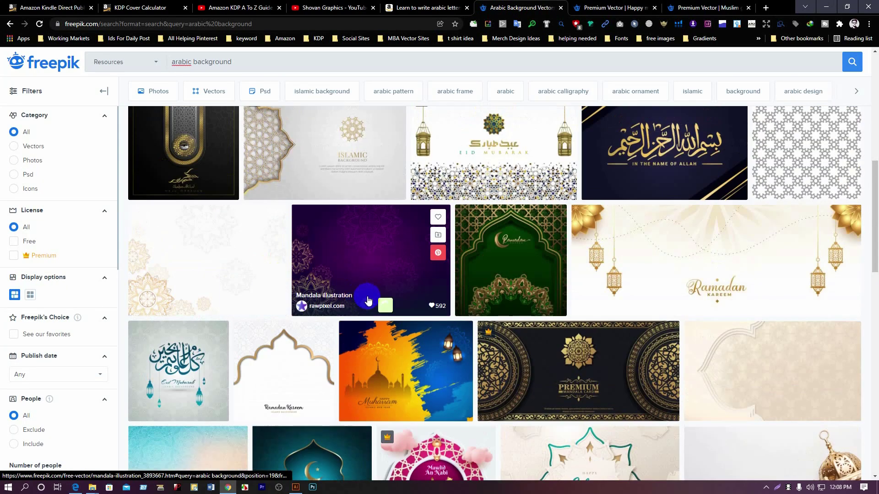
Replace the Freepik search term with "kids background" and run the search
scroll(366, 296, up, 8)
triple_click(228, 63)
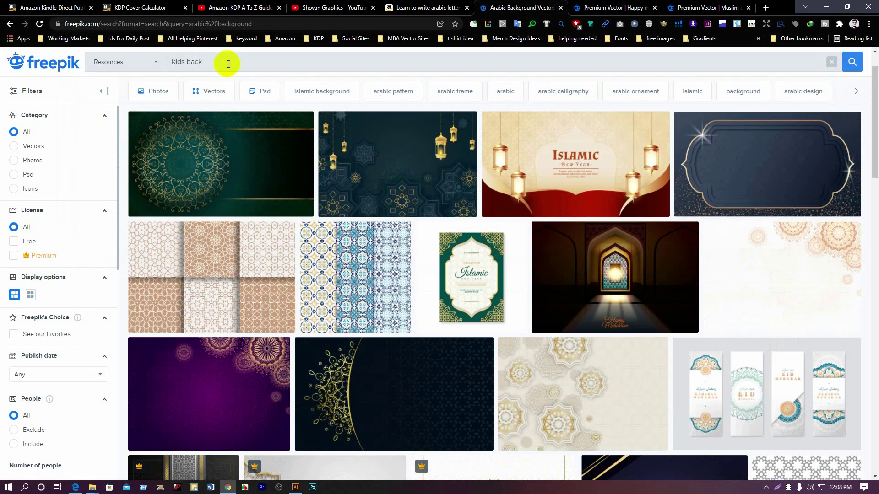
text(ground)
key(Return)
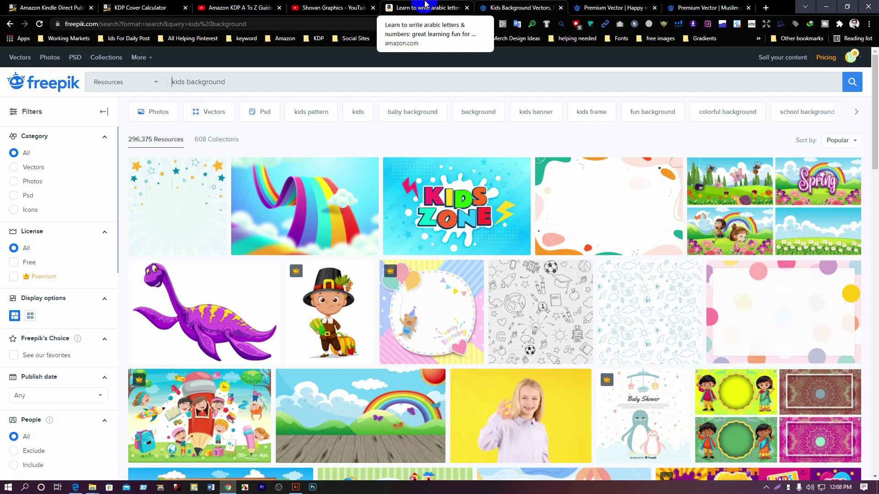
Find the "Happy international youth day background" among the kids backgrounds and open it in a new tab
scroll(531, 187, down, 2)
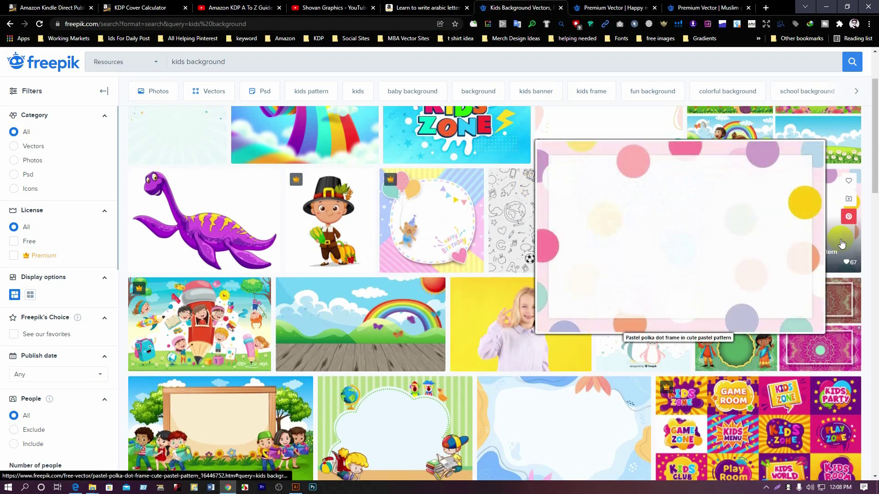
scroll(842, 244, down, 5)
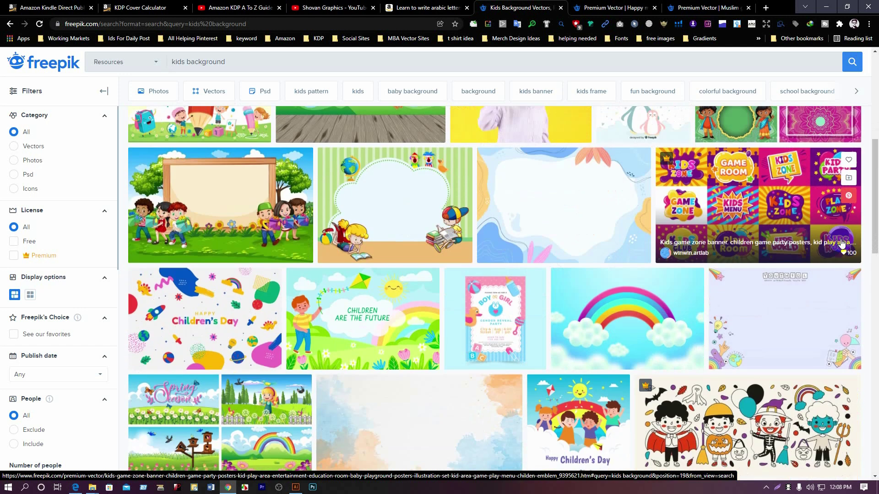
scroll(841, 243, down, 1)
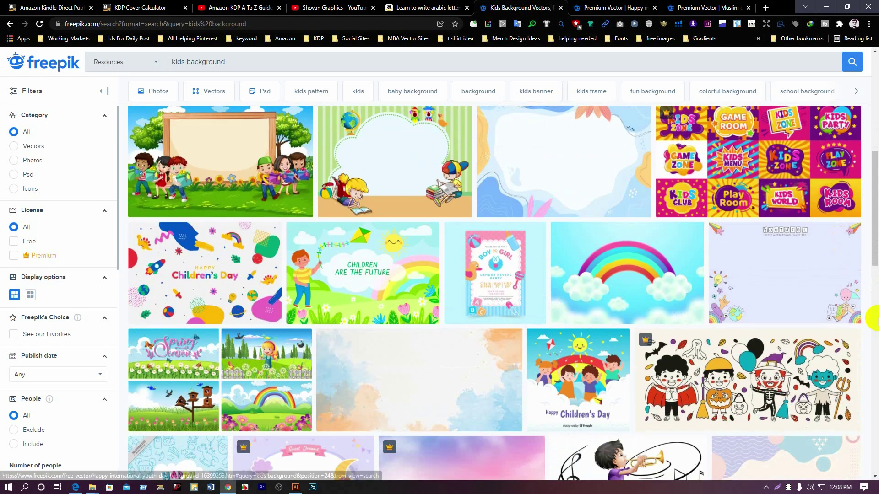
right_click(756, 275)
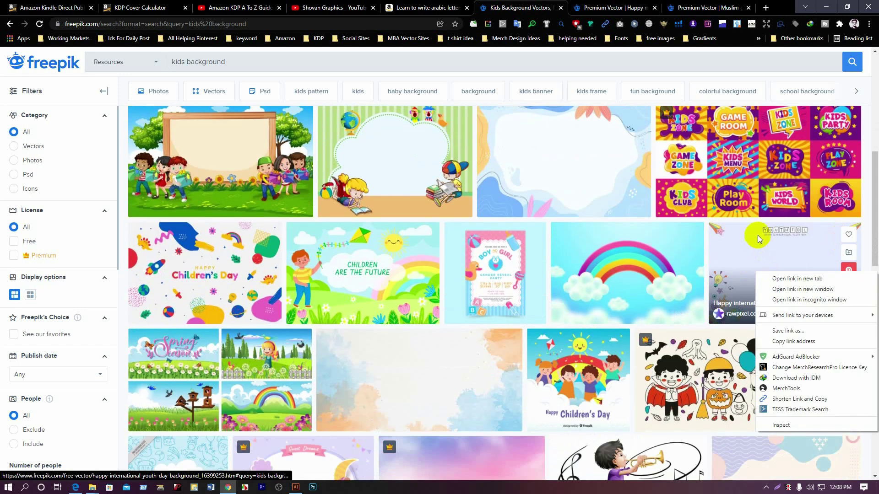
click(786, 275)
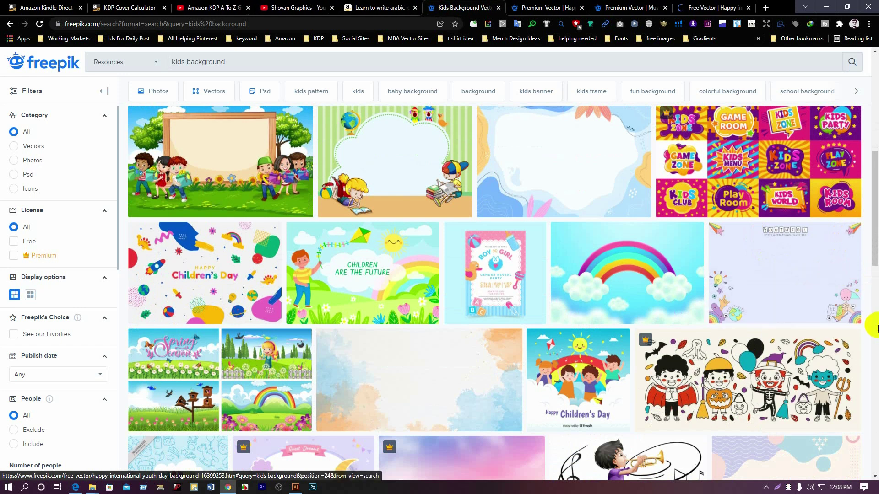
Look through the remaining kids backgrounds, view the second results page and return to the first one
scroll(847, 299, down, 9)
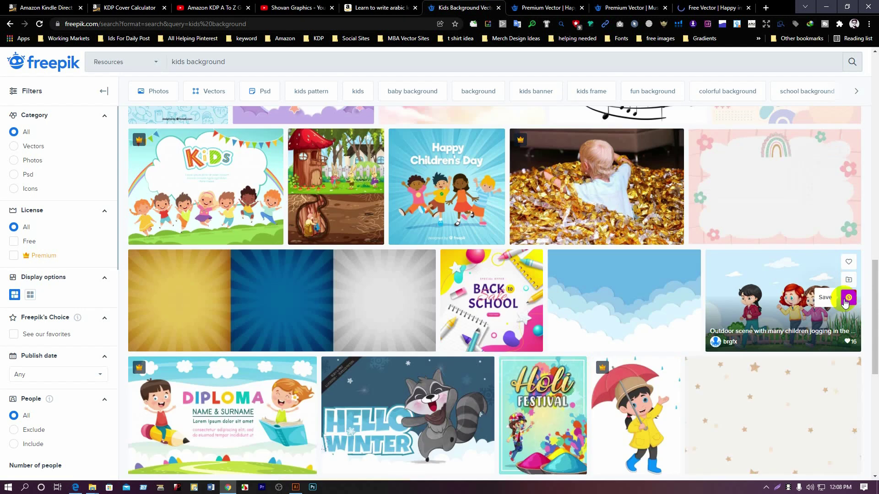
scroll(845, 300, down, 4)
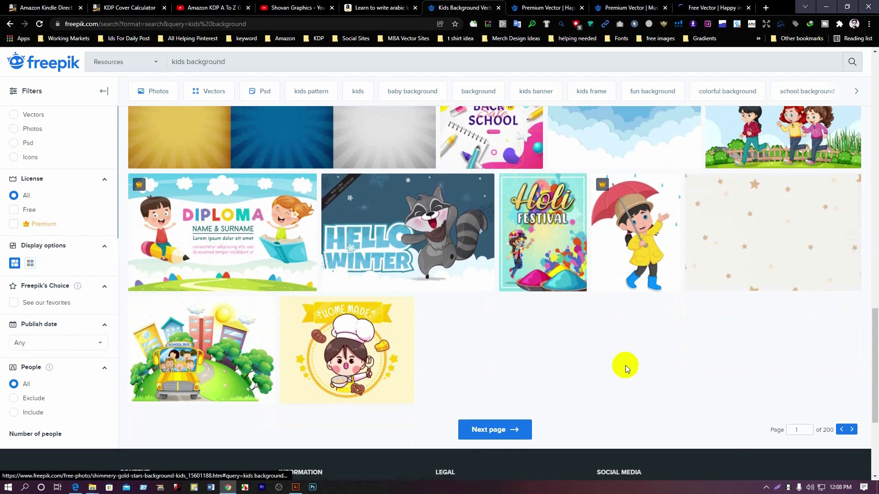
click(498, 430)
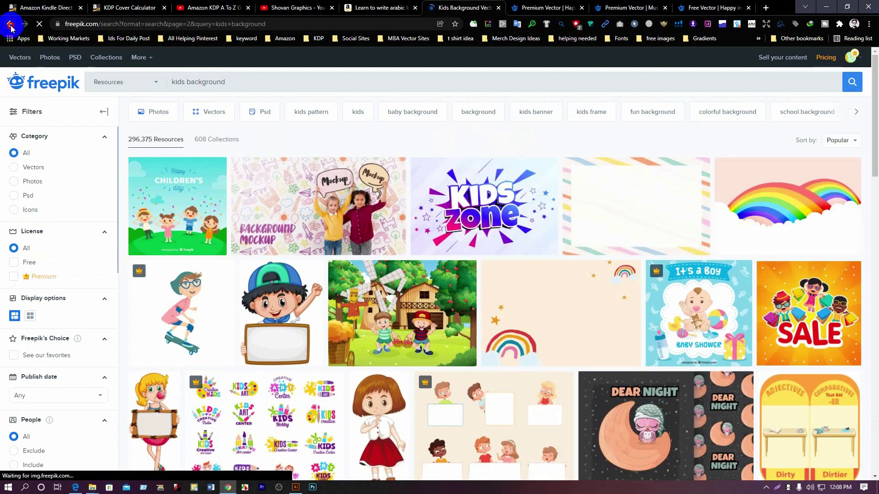
click(10, 25)
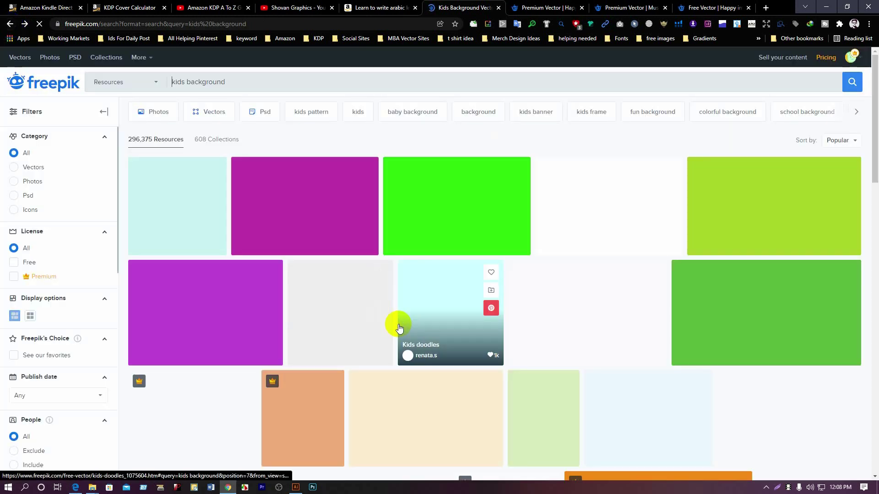
Open the "Diploma certificate template design for children education" vector and download it
scroll(320, 353, down, 10)
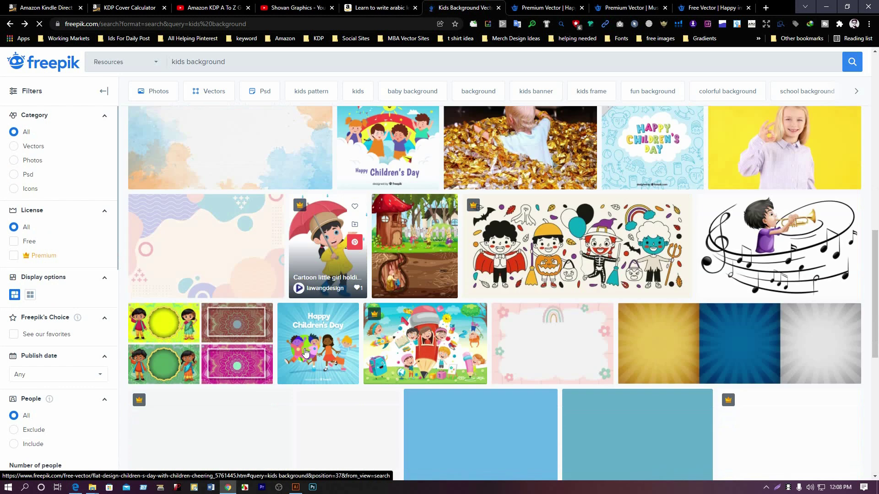
scroll(238, 341, down, 5)
click(232, 185)
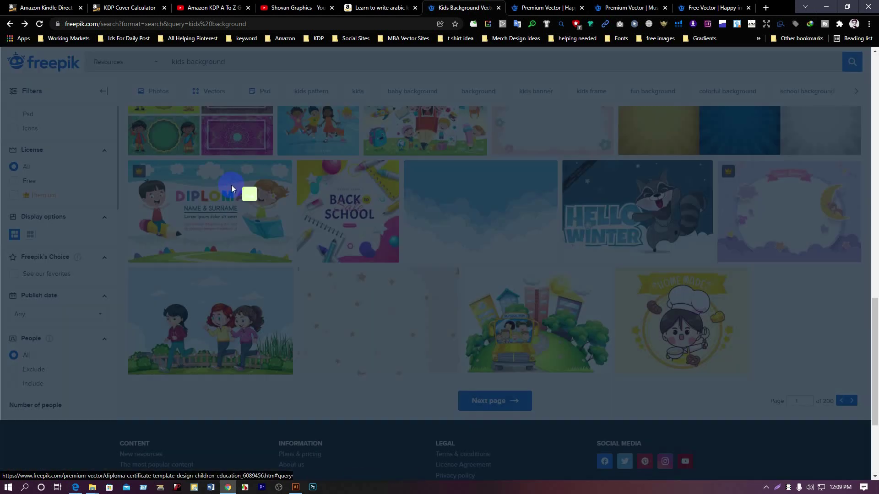
click(672, 99)
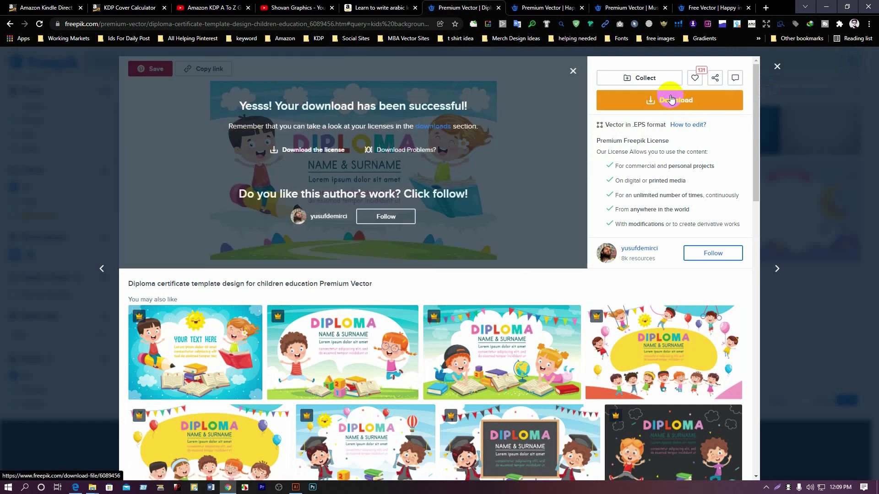
scroll(457, 188, down, 2)
scroll(458, 188, up, 2)
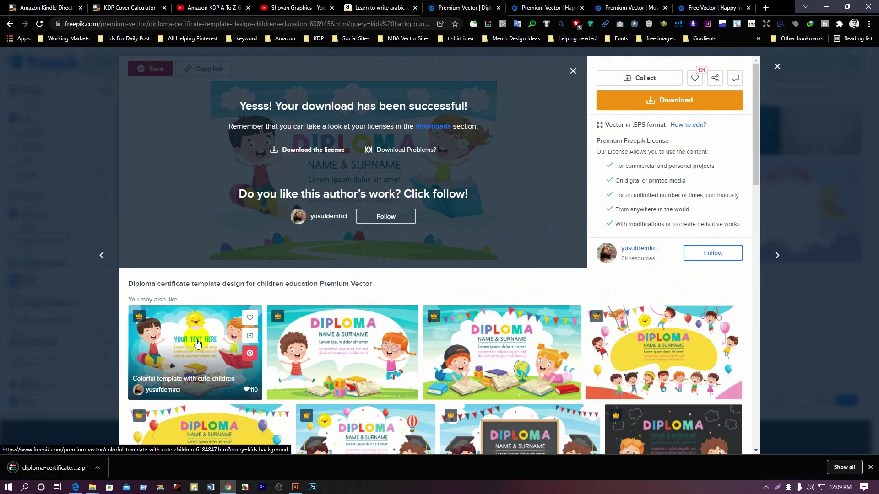
Open the related "Colorful template with cute children" vector and download it
mouse_move(198, 343)
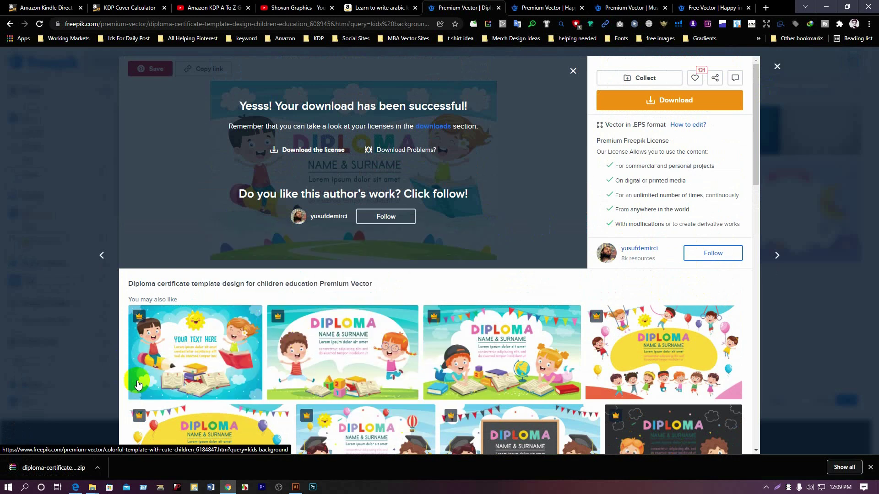
scroll(531, 282, down, 5)
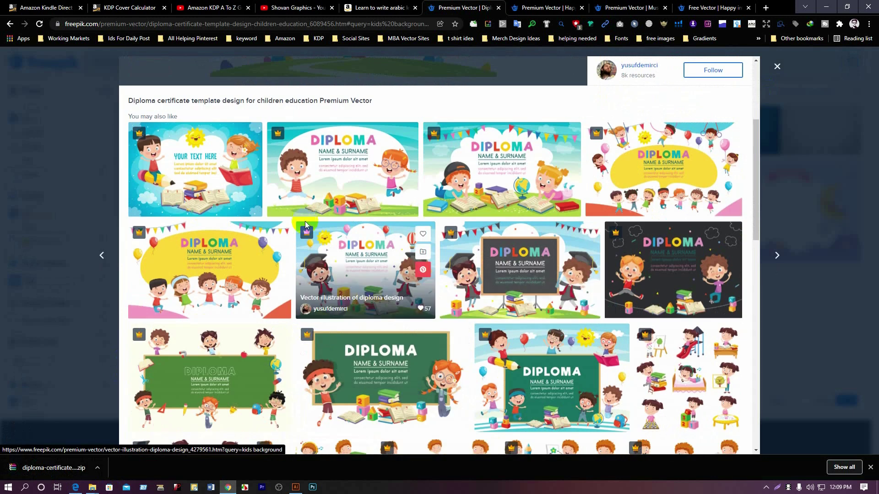
click(205, 189)
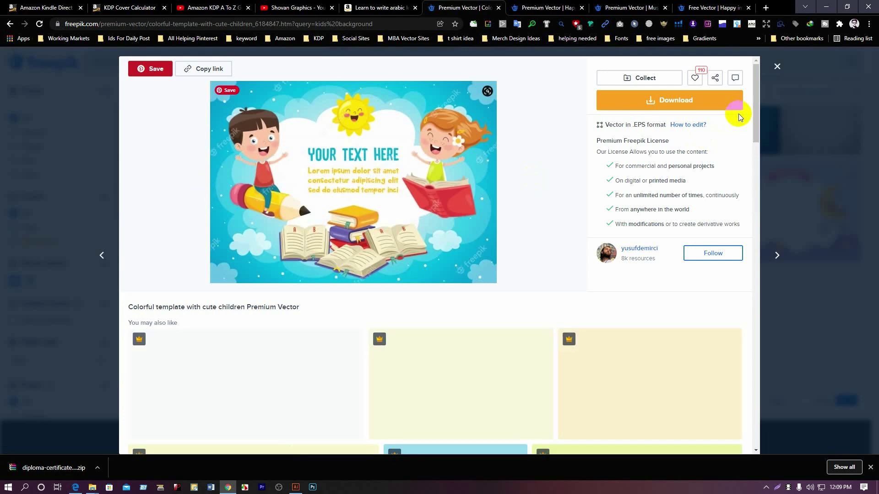
click(698, 108)
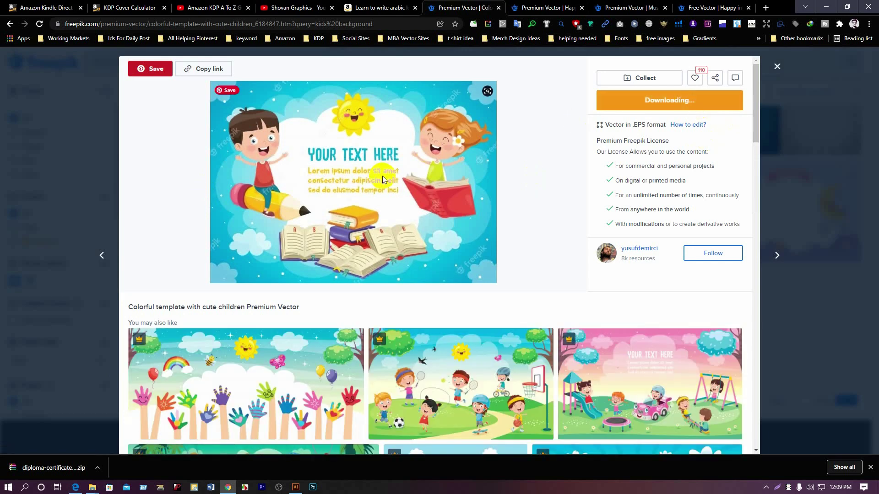
Download the "Happy muslim children holding a whiteboard" Hijaiyah letter vector and show its zip file in the Downloads folder
click(542, 4)
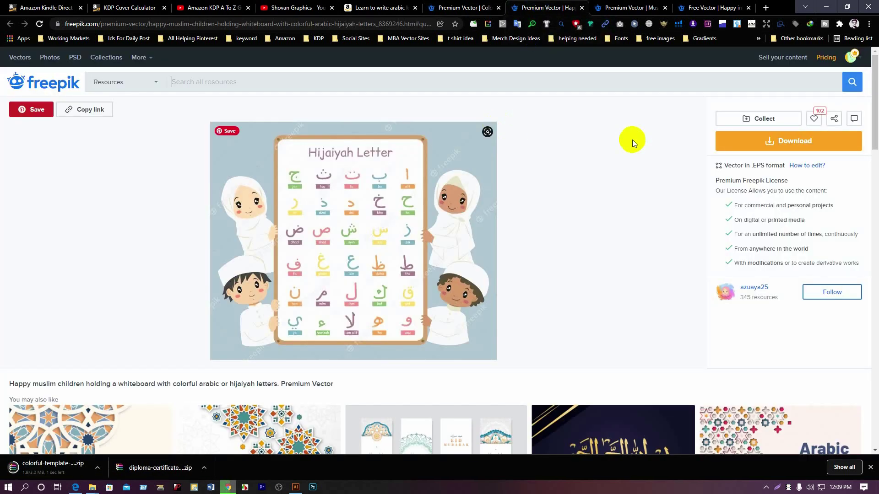
click(752, 140)
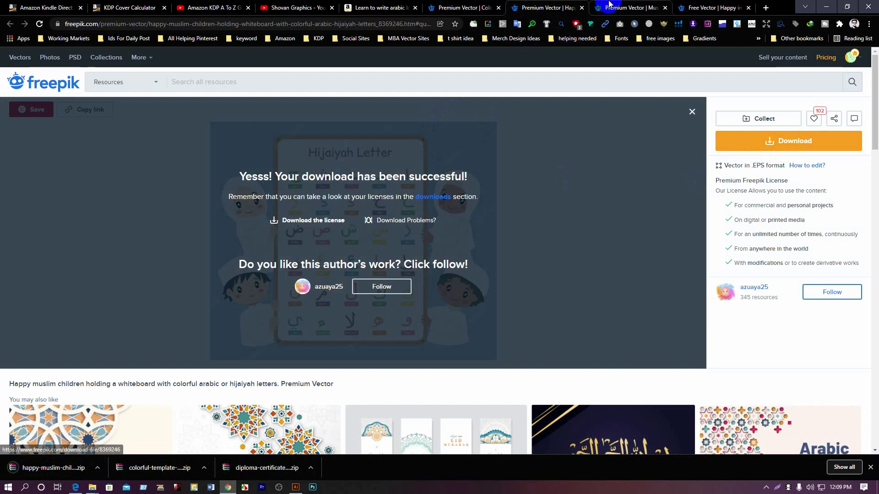
click(98, 470)
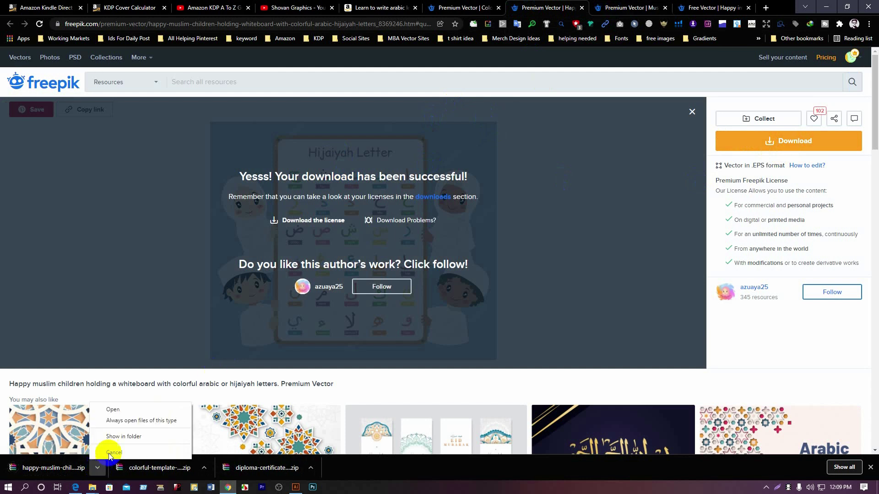
click(115, 436)
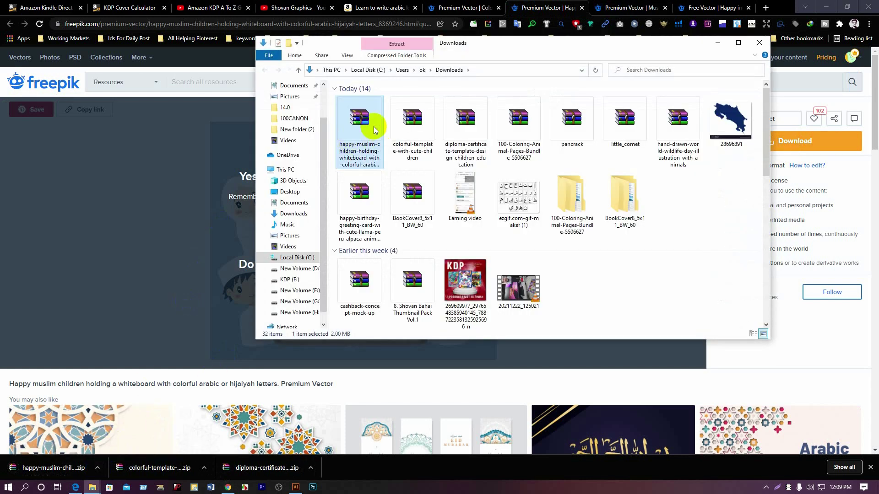
Open 277.eps from the happy-muslim-children archive in Illustrator, leaving the legacy text for updating another time and retaining 9-slice scaling for symbols
double_click(346, 153)
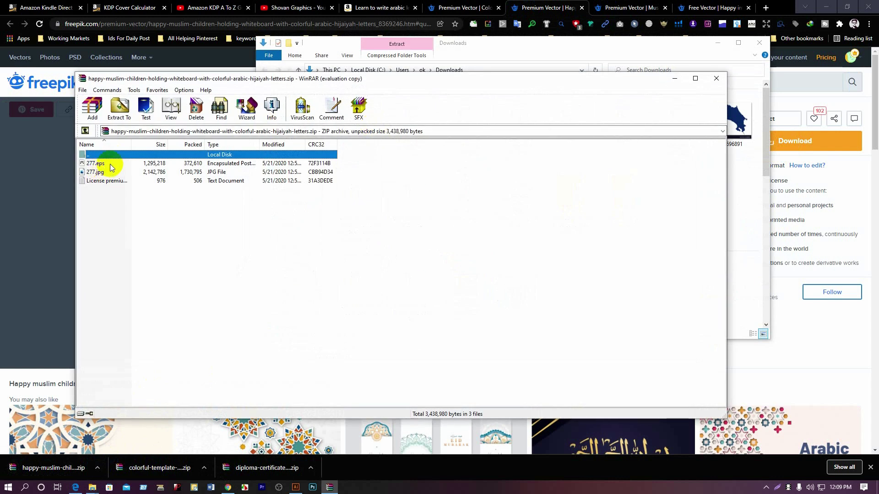
double_click(110, 164)
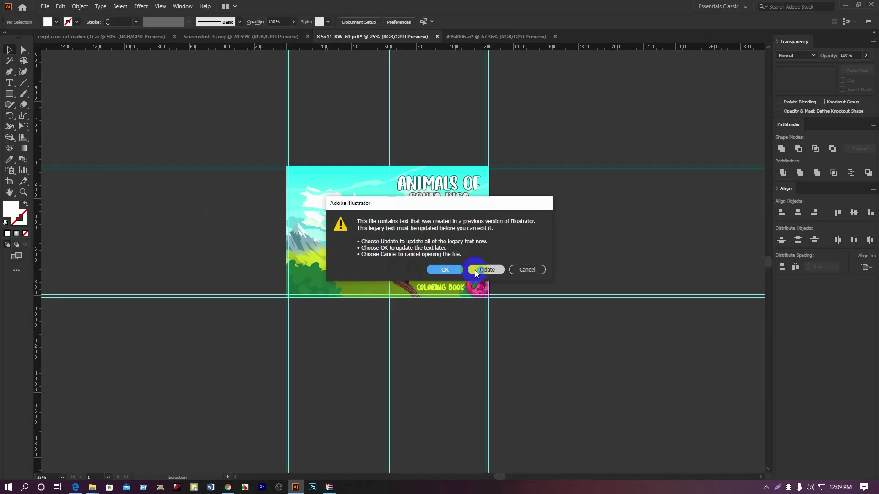
click(445, 269)
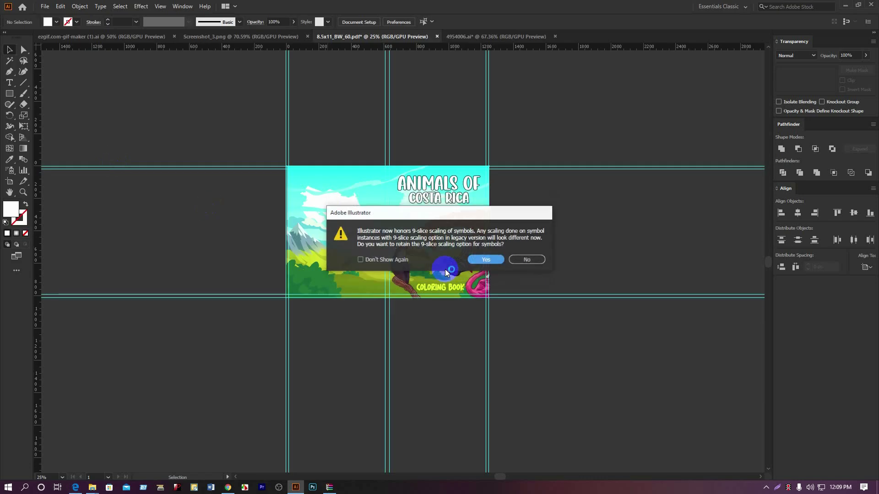
click(486, 260)
Delete the "Animals of Costa Rica" cover artwork from the 8.5x11_BW_60.pdf document
click(504, 34)
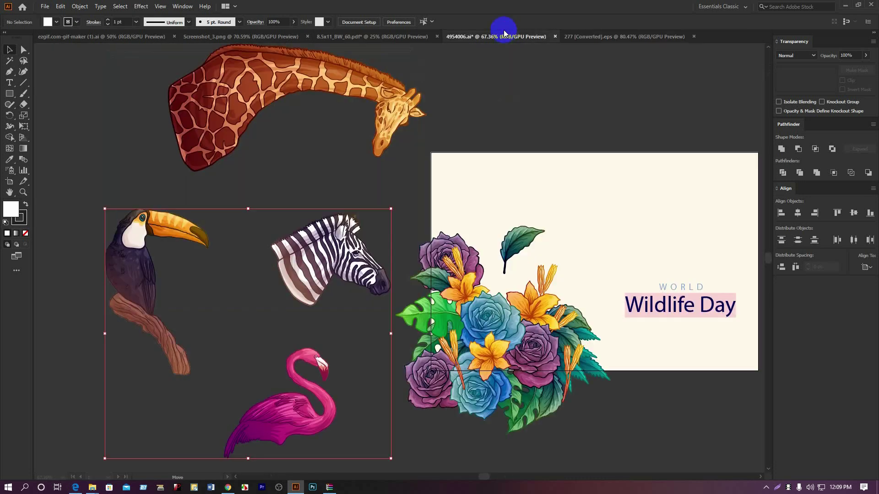
click(397, 34)
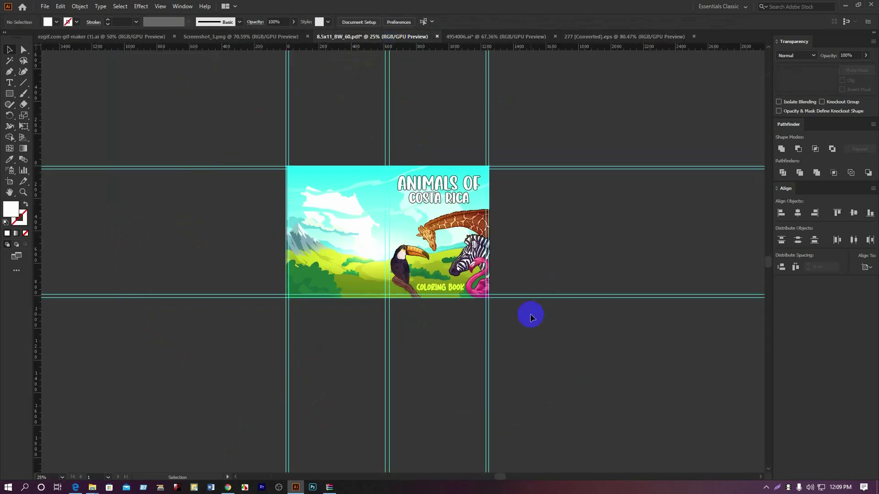
click(483, 268)
key(Delete)
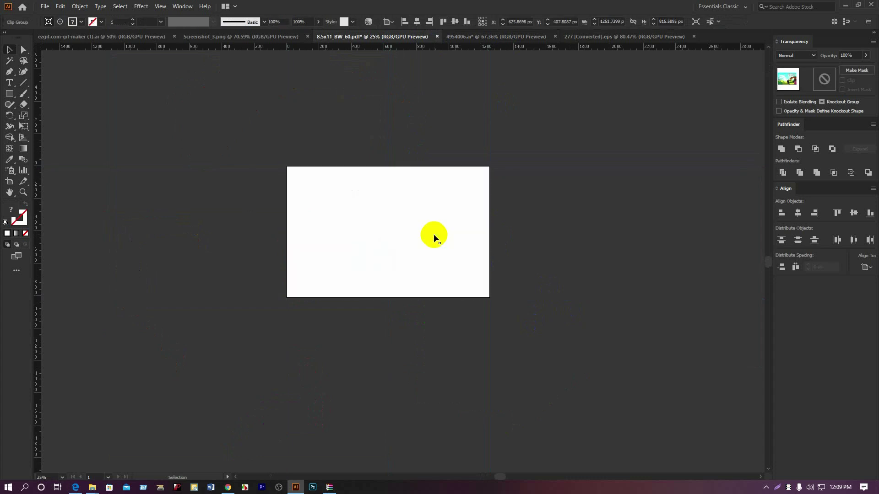
click(570, 346)
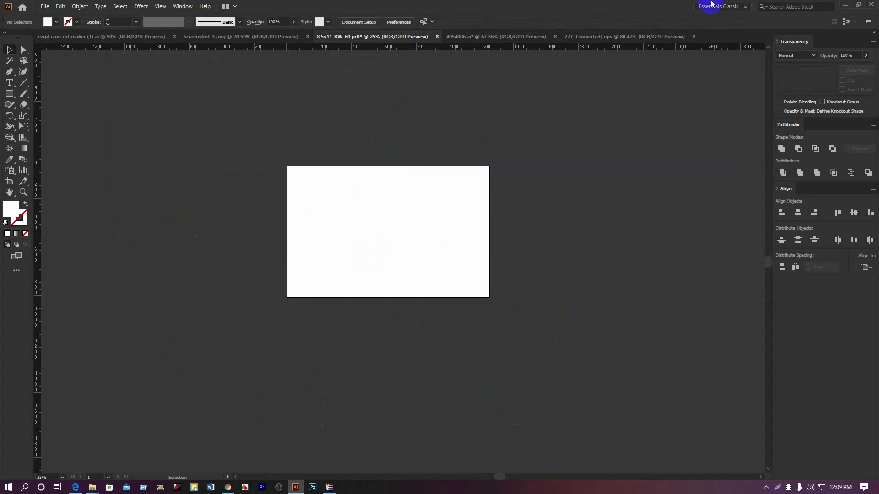
Close the 4954006.ai wildlife document and return to the 8.5x11_BW_60.pdf cover document
click(615, 36)
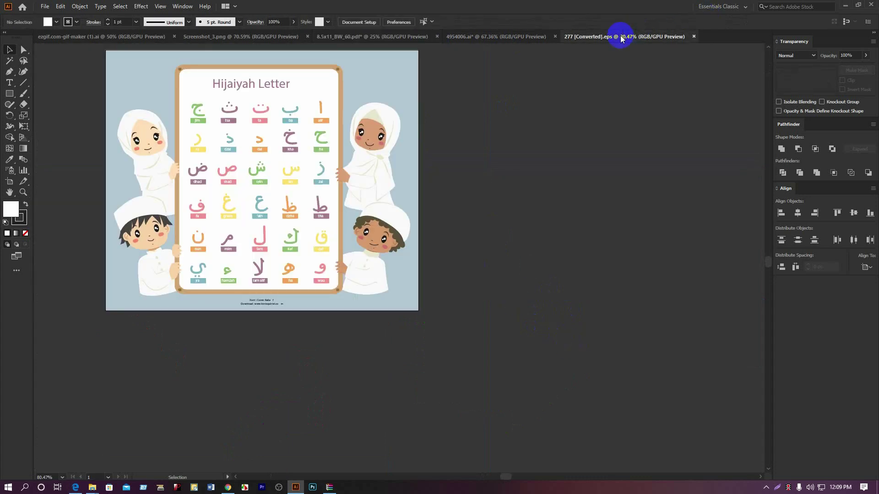
click(514, 37)
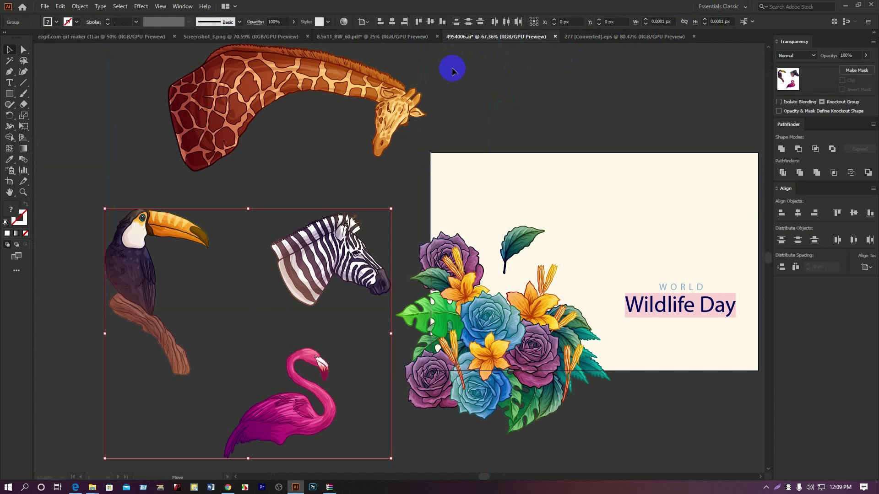
click(554, 37)
click(484, 257)
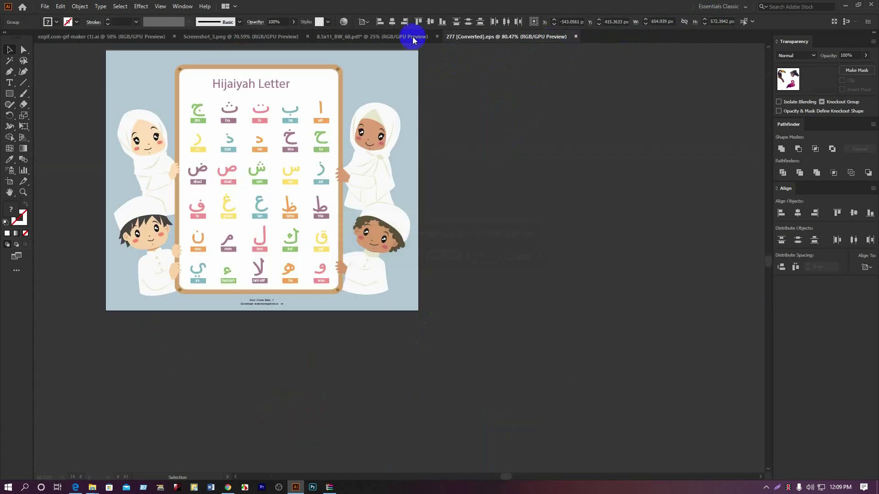
click(371, 37)
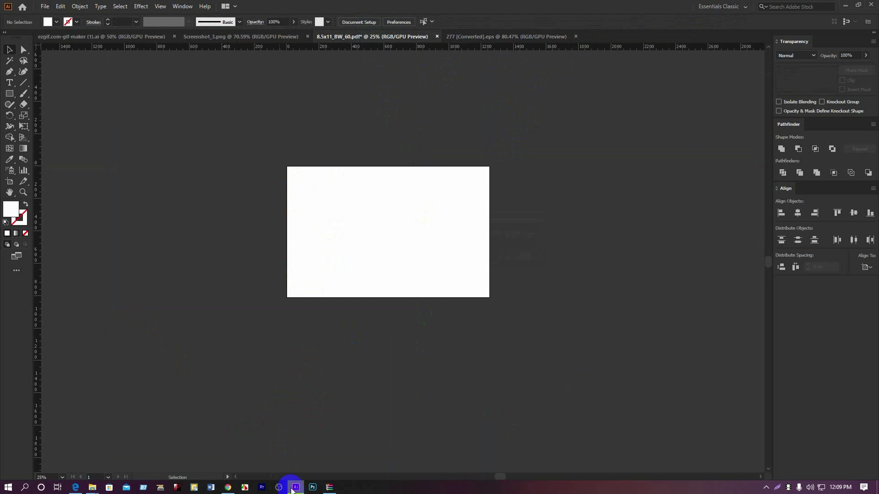
Switch to the browser and show the downloaded colorful-template-with-cute-children zip file in the Downloads folder
mouse_move(226, 487)
click(228, 471)
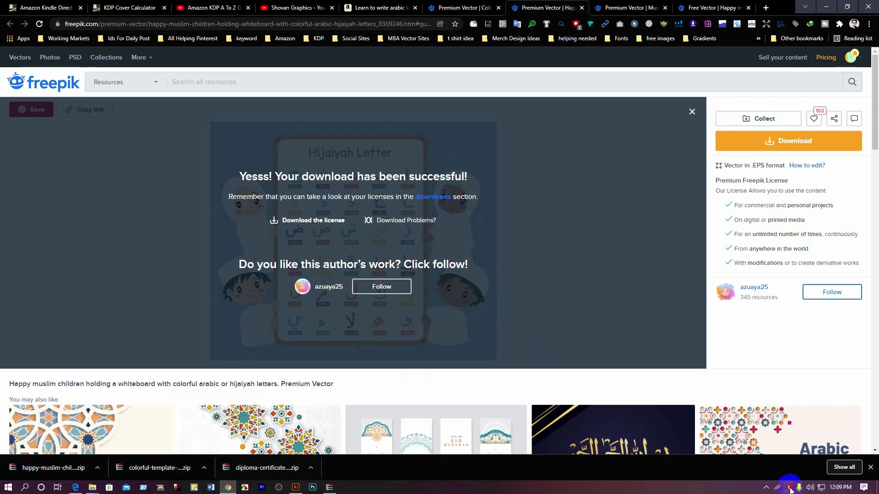
key(ctrl+shift+Tab)
click(204, 467)
click(161, 430)
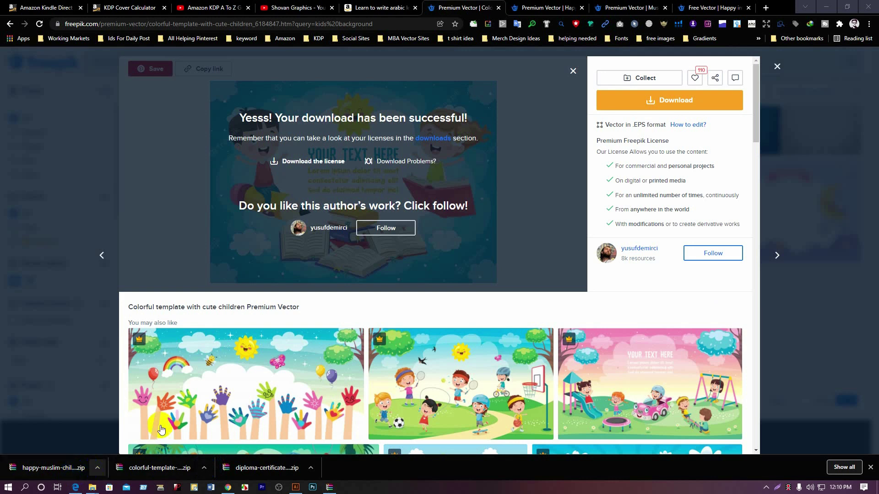
click(204, 468)
click(216, 437)
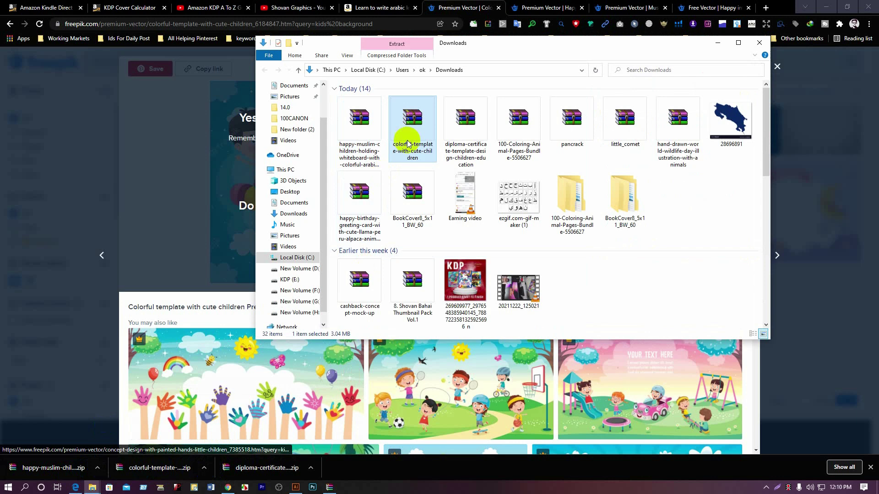
Open 3711.eps from the colorful-template archive in Illustrator, retaining 9-slice scaling for symbols
double_click(412, 126)
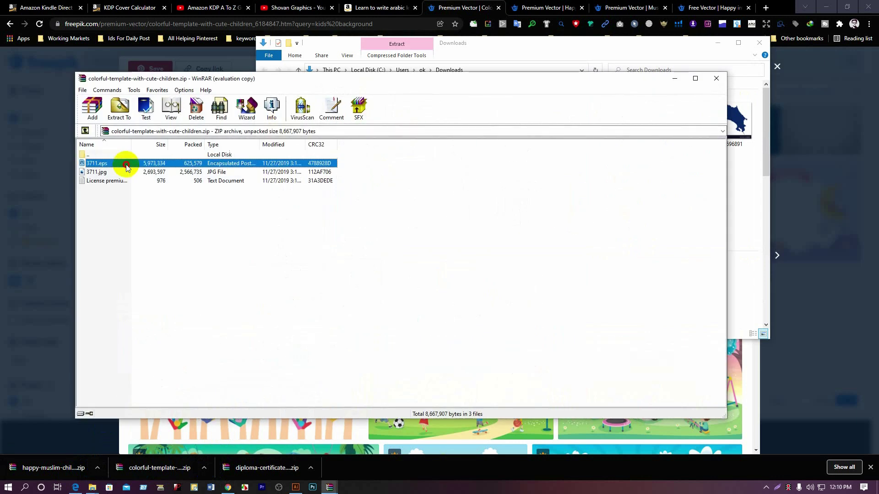
double_click(127, 165)
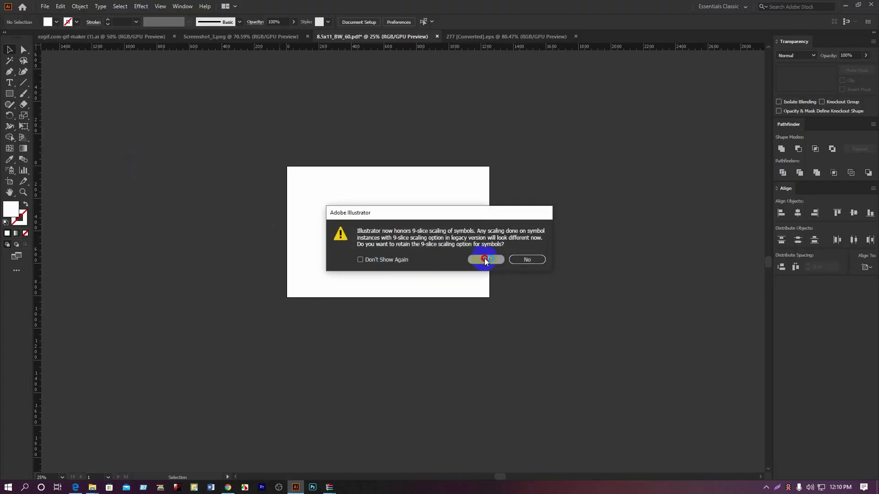
click(485, 259)
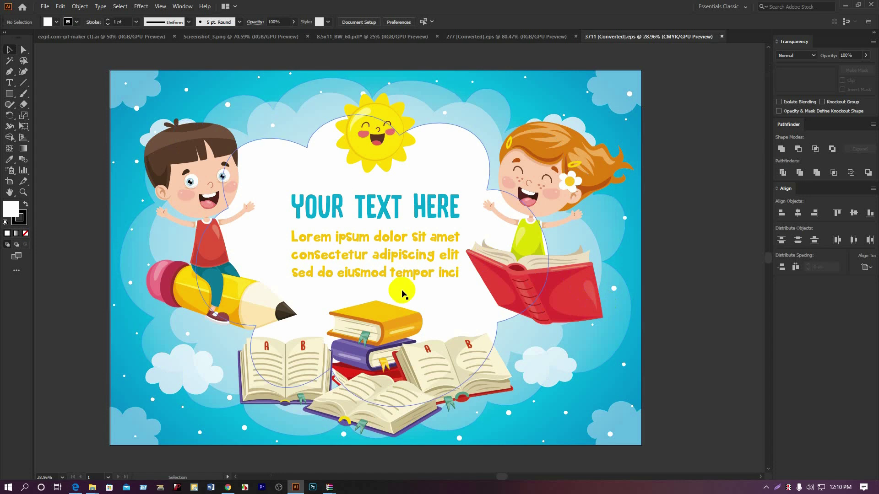
Ungroup the children template and delete its placeholder text block and the smiling sun
right_click(392, 265)
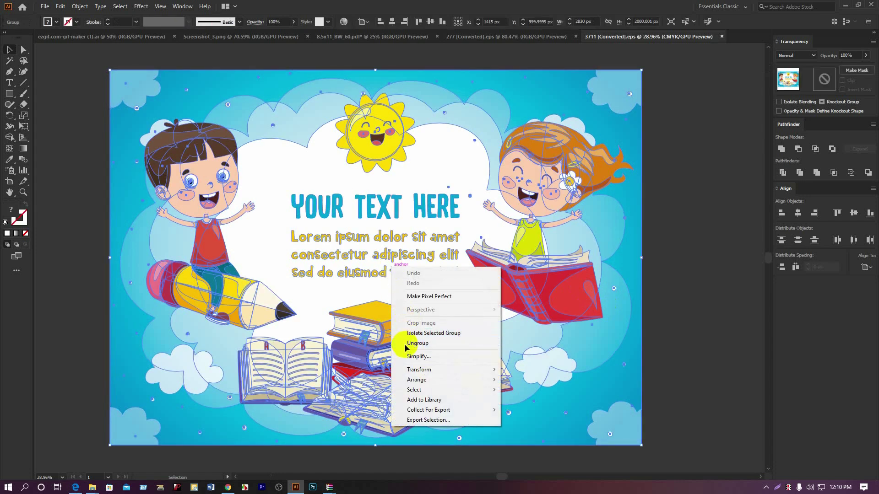
click(416, 343)
click(700, 327)
click(392, 252)
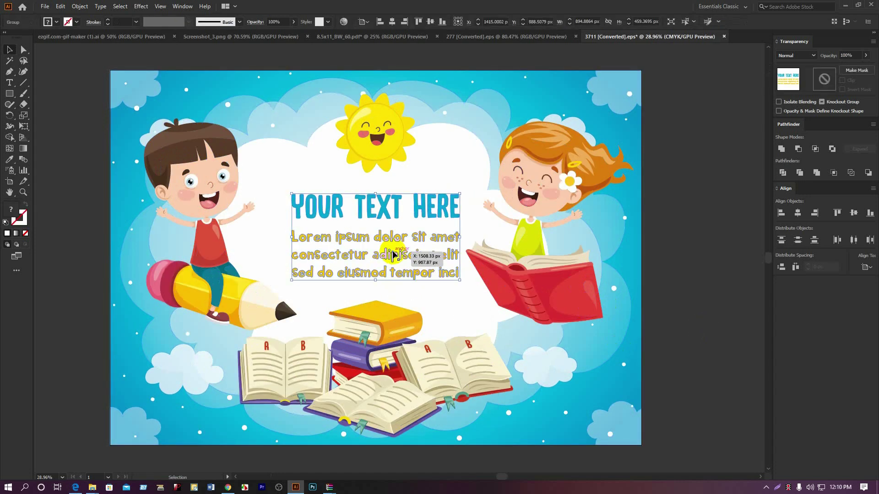
key(Delete)
click(367, 147)
key(Delete)
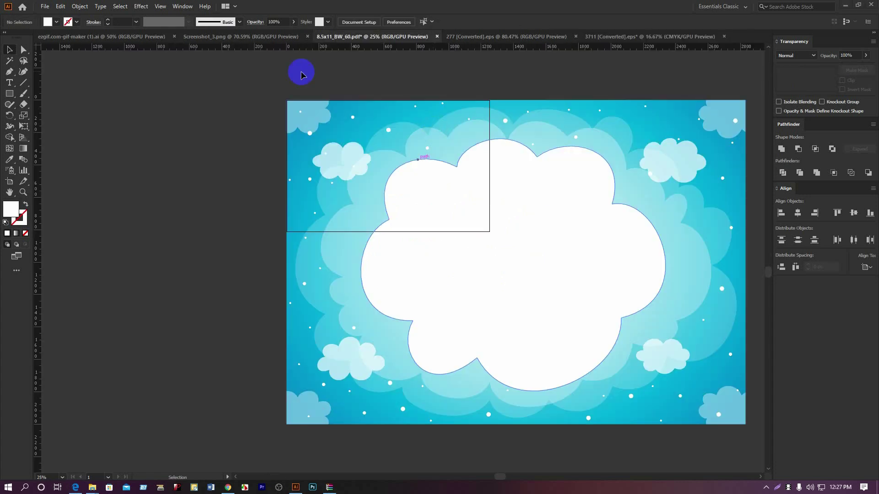
Scale the blue cloud background in the cover document down to about 1252 × 810 px to match the artboard
click(426, 146)
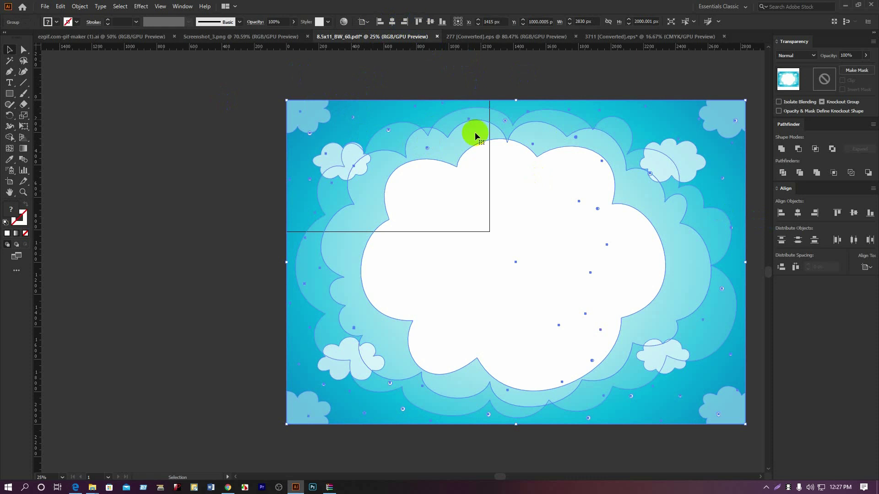
scroll(544, 277, right, 3)
drag(685, 414, 429, 221)
click(475, 238)
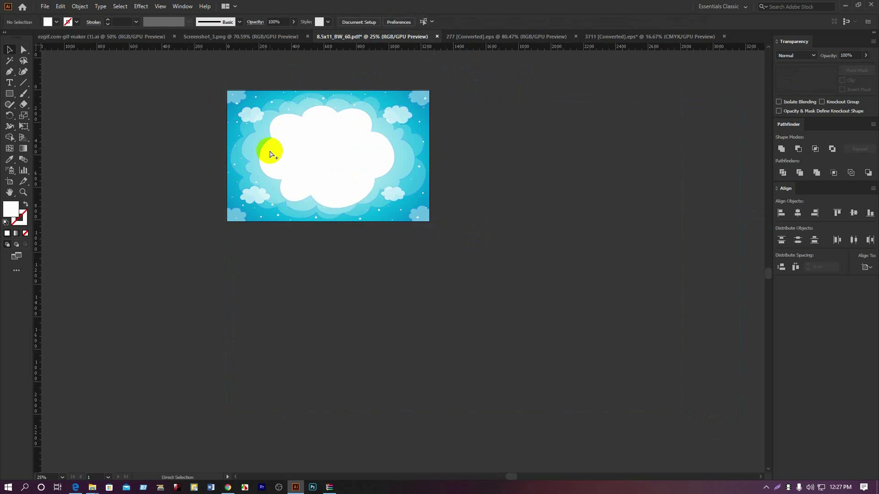
Ungroup the scaled blue cloud background on the cover
scroll(402, 165, up, 2)
click(298, 171)
right_click(306, 172)
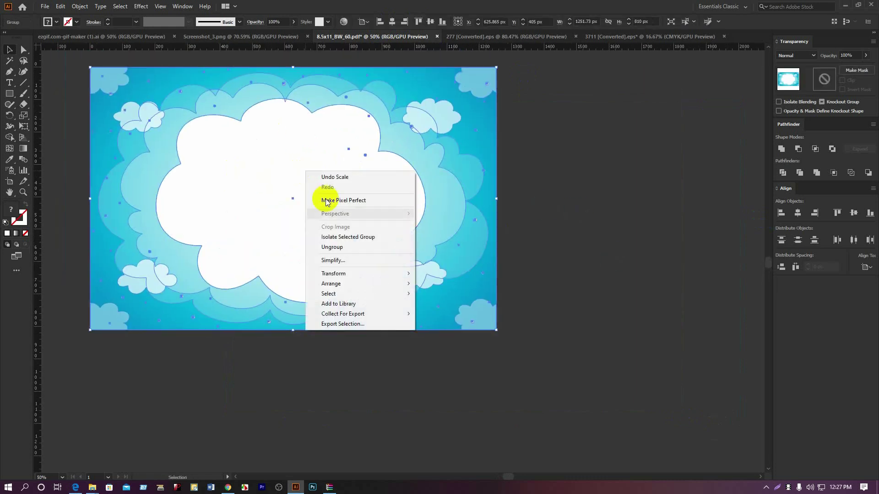
click(332, 247)
click(583, 233)
Try moving the white cloud shape off the artboard, then undo the move and deselect it
click(298, 177)
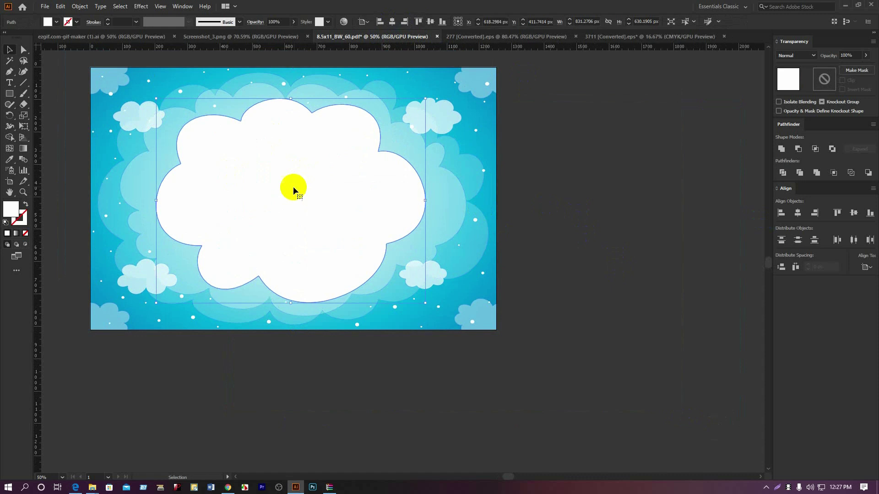
drag(293, 186, 627, 214)
key(ctrl+z)
key(a)
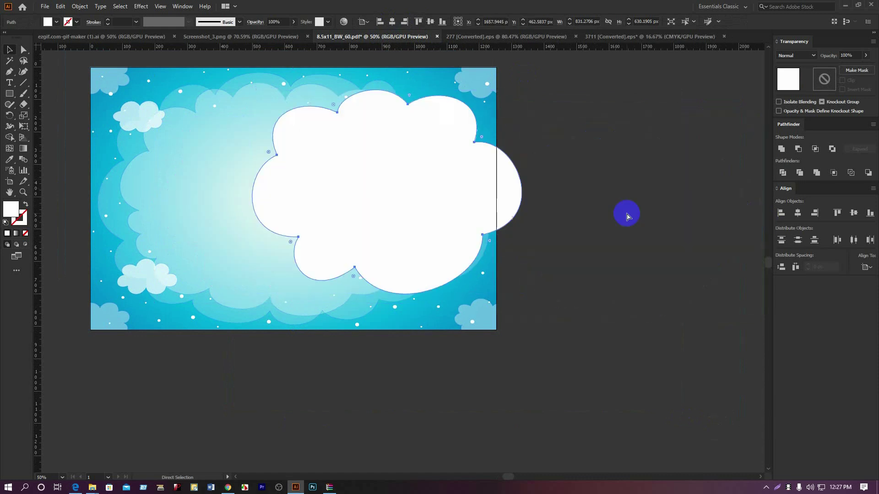
key(v)
key(ctrl+z)
click(626, 214)
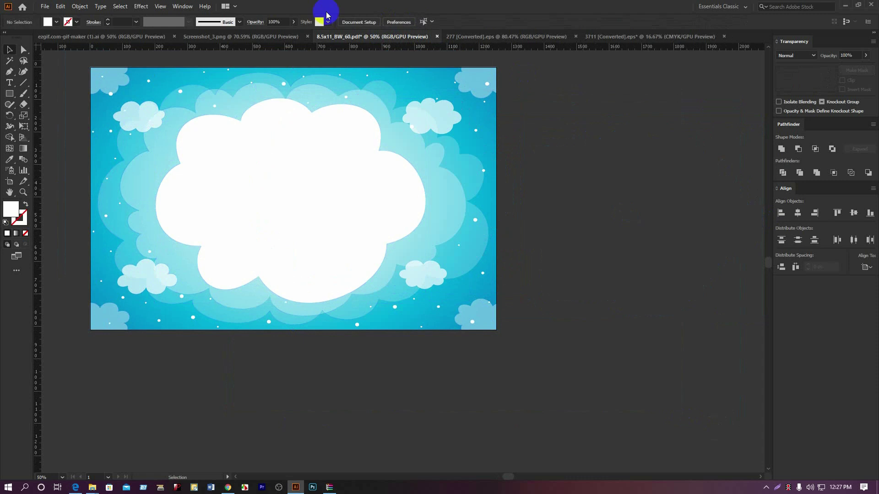
Switch to the 277 document, ungroup the Hijaiyah Letter artwork and delete its grey-blue background
click(472, 39)
click(618, 39)
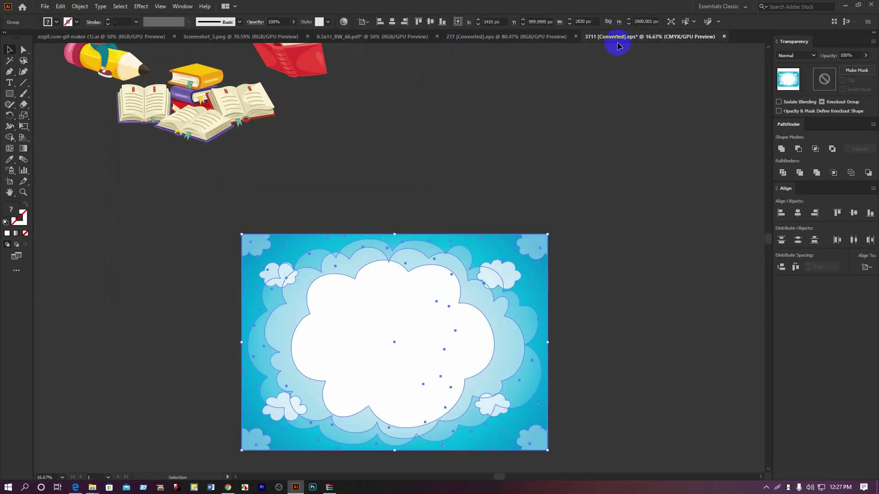
scroll(239, 188, up, 3)
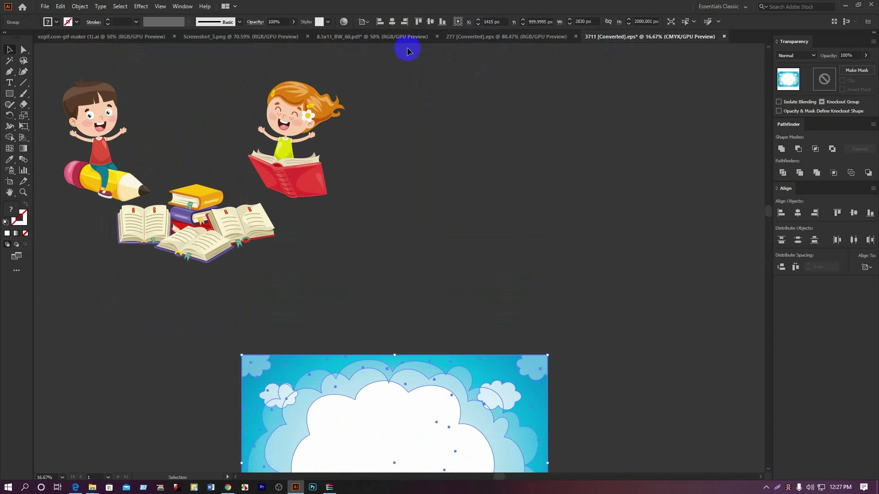
click(476, 37)
click(274, 180)
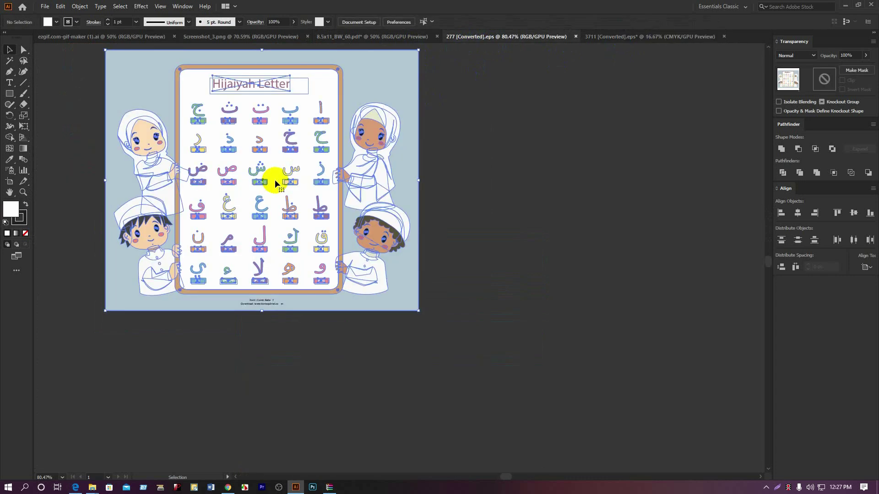
right_click(361, 165)
click(417, 242)
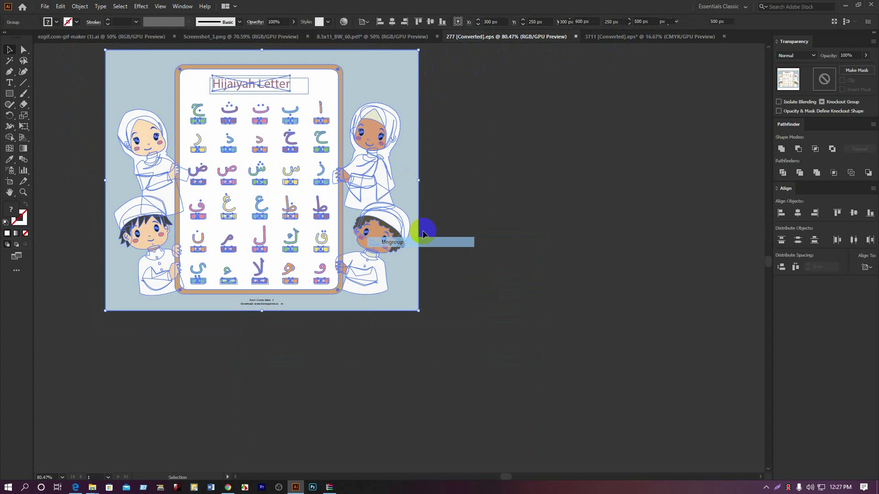
click(420, 129)
key(Delete)
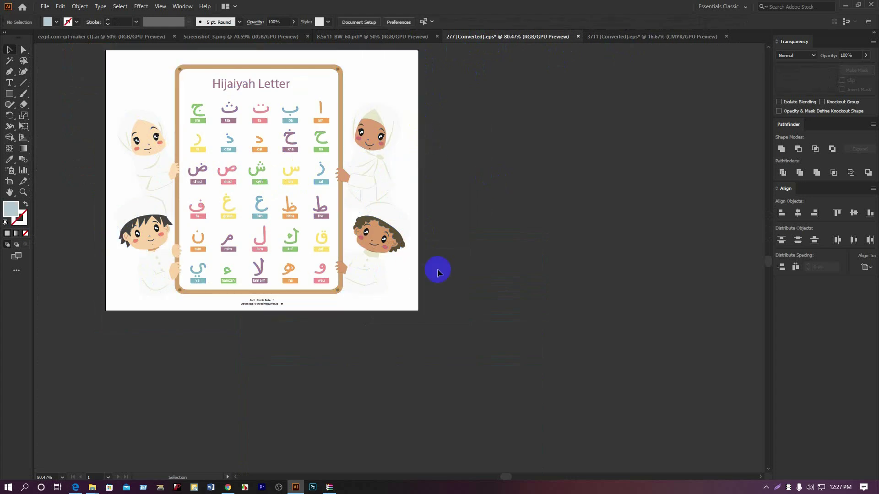
Move the Hijaiyah artwork onto the front cover side of the 8.5x11_BW_60.pdf document and stretch its height to about 476 px
drag(437, 272, 98, 82)
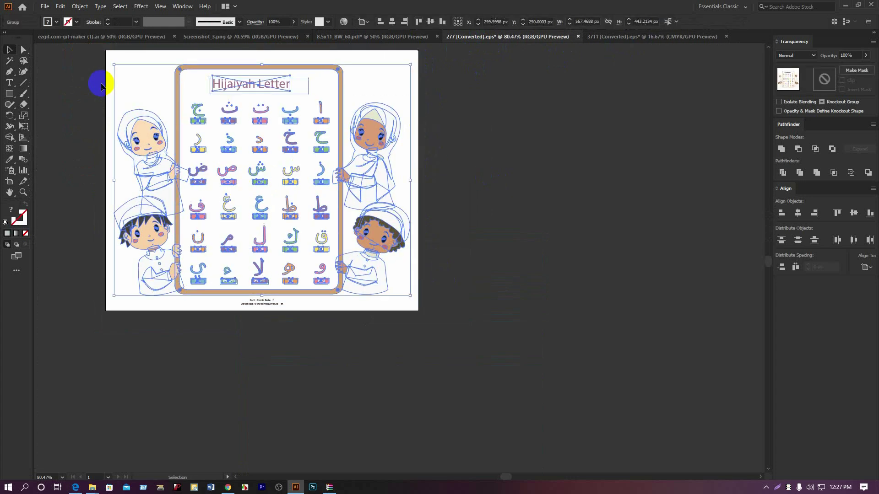
drag(257, 91, 346, 37)
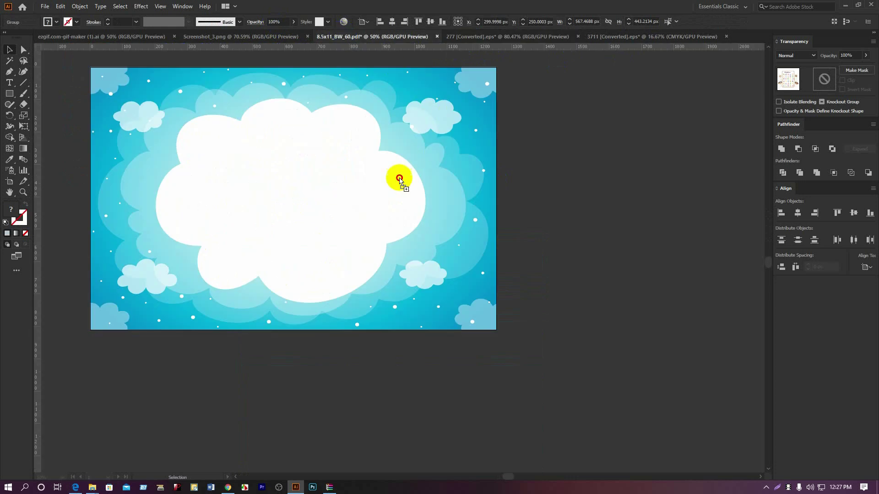
drag(399, 180, 399, 224)
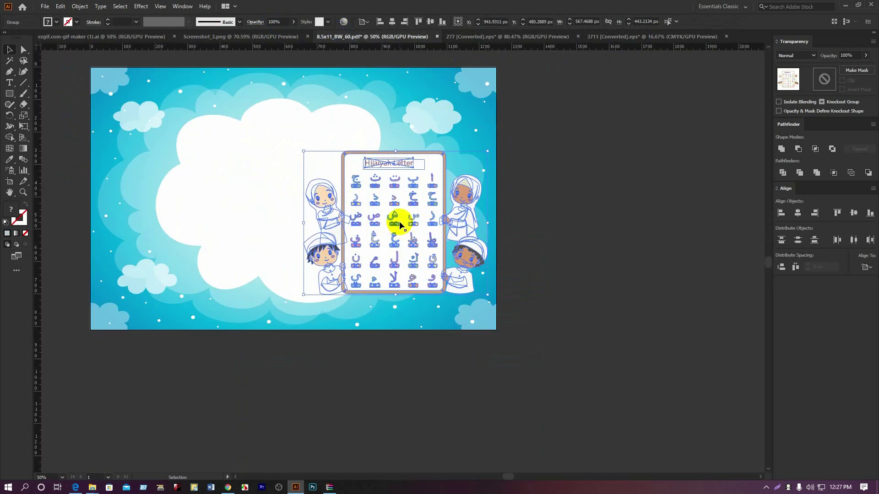
drag(395, 151, 393, 140)
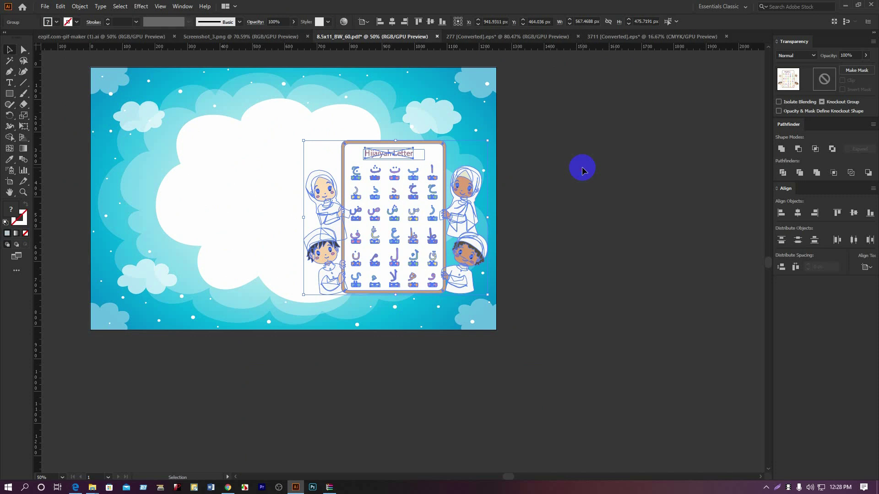
click(582, 166)
drag(427, 215, 422, 220)
click(518, 185)
scroll(335, 150, up, 2)
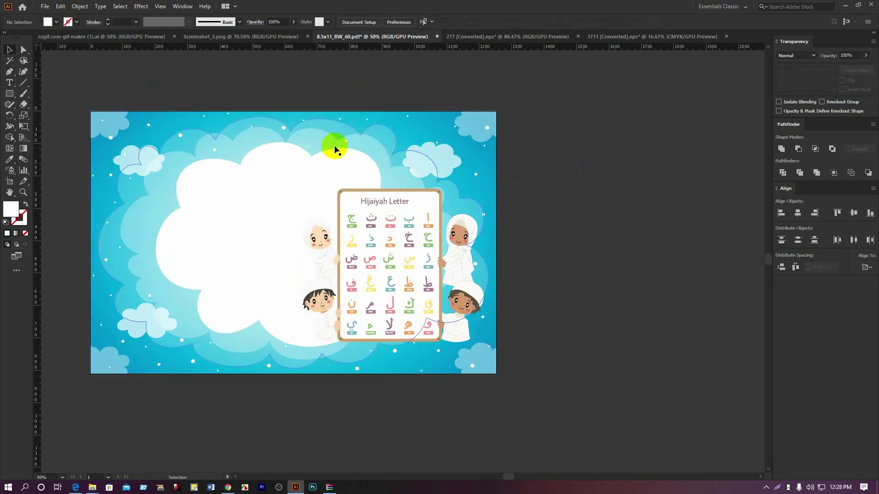
click(9, 160)
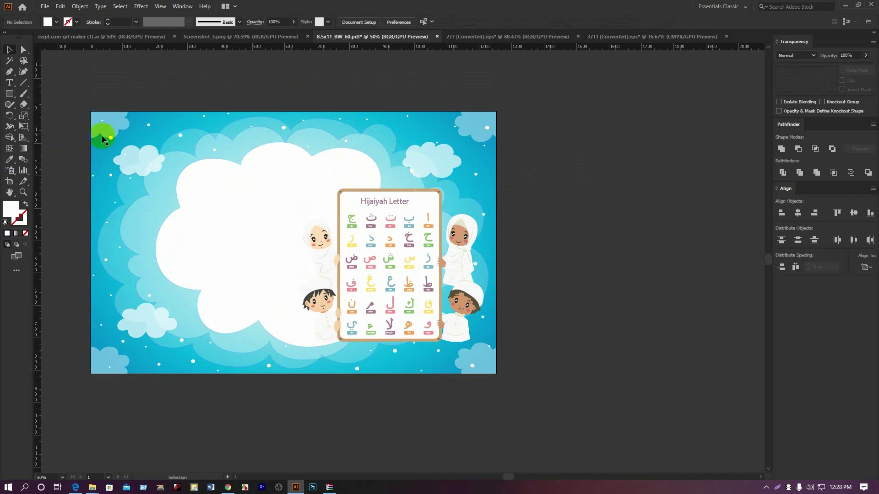
click(391, 218)
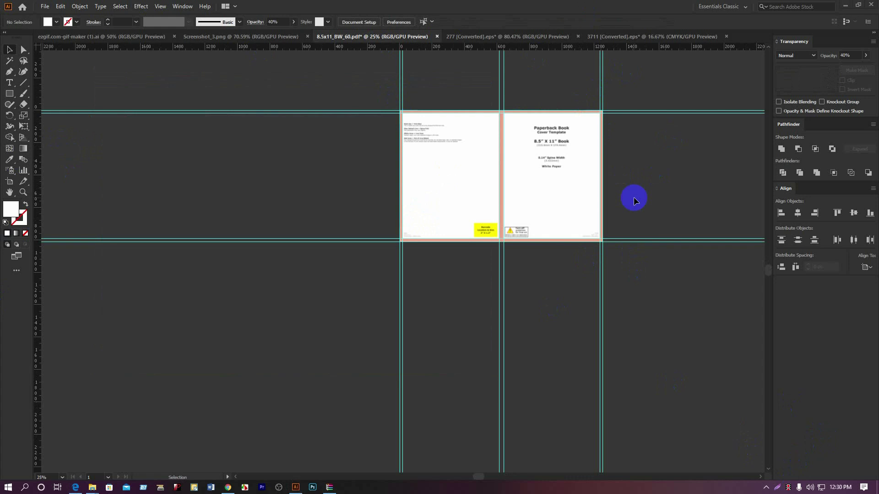
Delete the paperback book template overlay that covers the cover artwork
drag(595, 148, 524, 225)
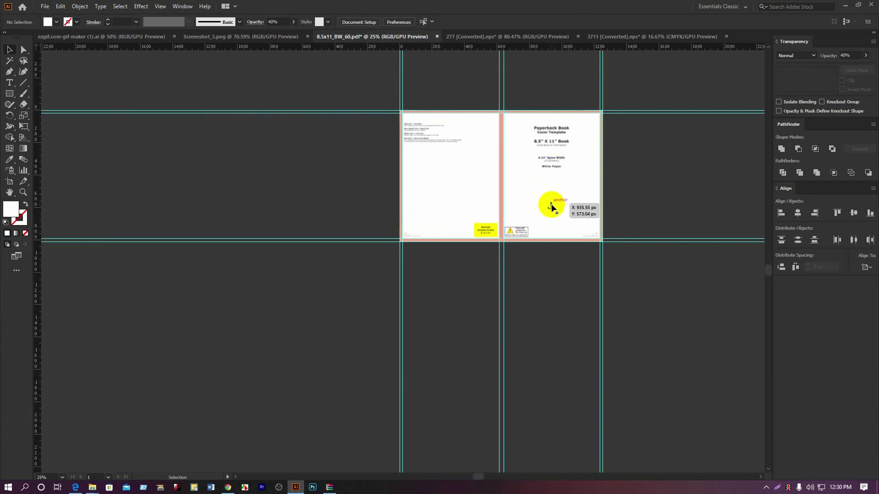
click(437, 140)
scroll(423, 119, up, 5)
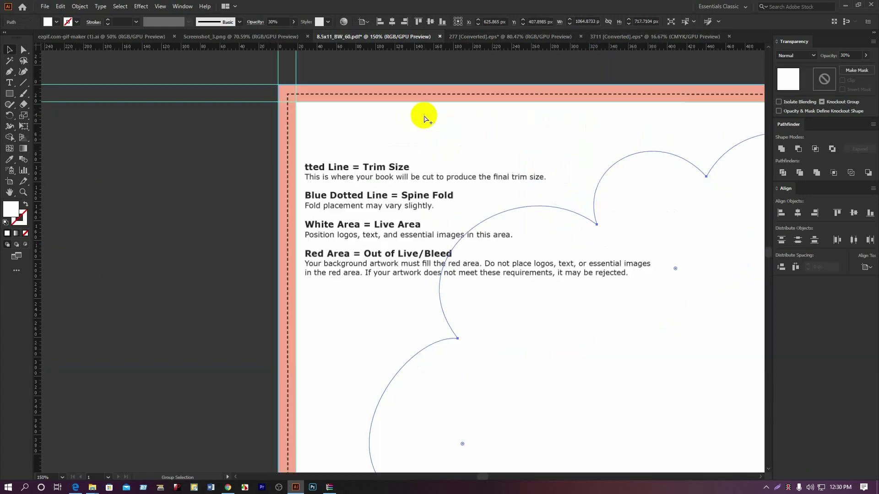
click(362, 110)
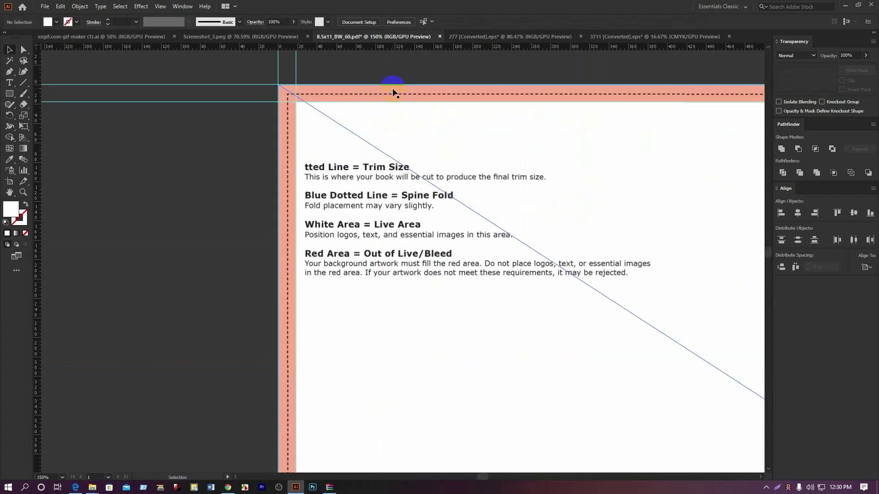
key(Delete)
scroll(485, 125, down, 4)
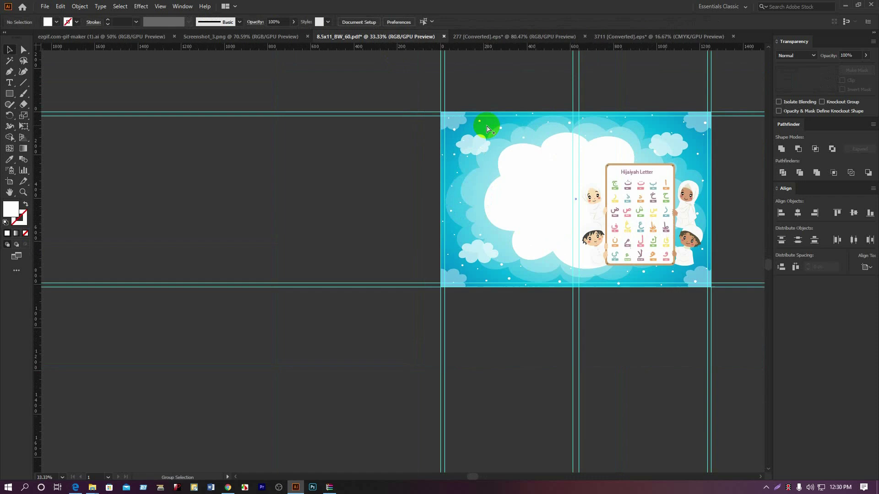
Examine the Hijaiyah artwork's details and its placement against the cover guides
scroll(657, 212, up, 1)
scroll(677, 252, up, 3)
drag(677, 251, 484, 219)
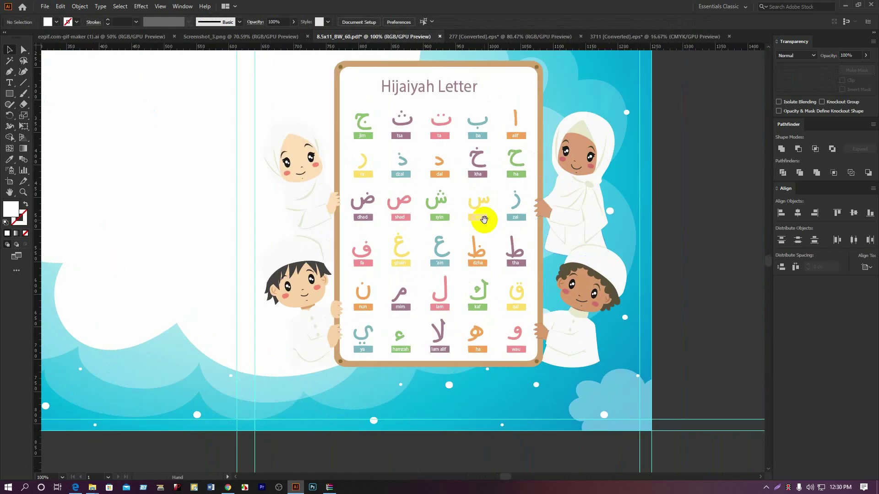
click(442, 253)
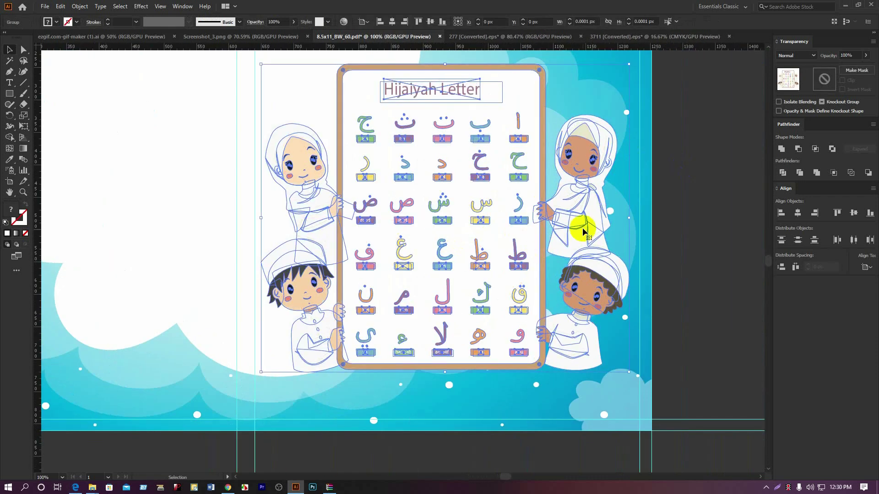
click(666, 230)
scroll(668, 227, down, 2)
scroll(599, 271, up, 1)
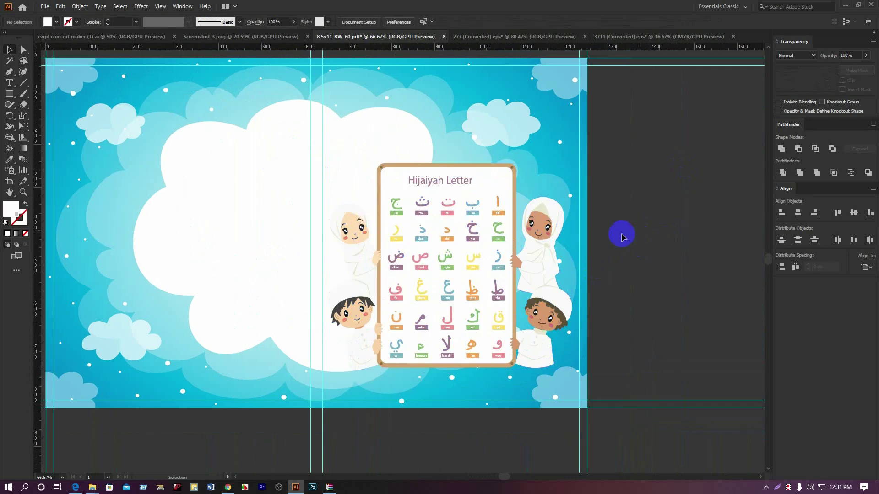
scroll(453, 182, up, 2)
scroll(453, 182, up, 2)
click(481, 181)
scroll(485, 183, down, 4)
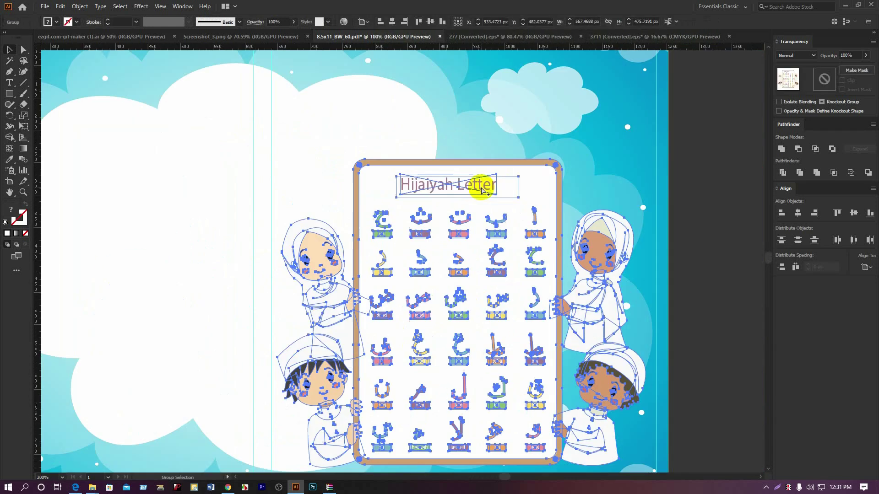
click(680, 235)
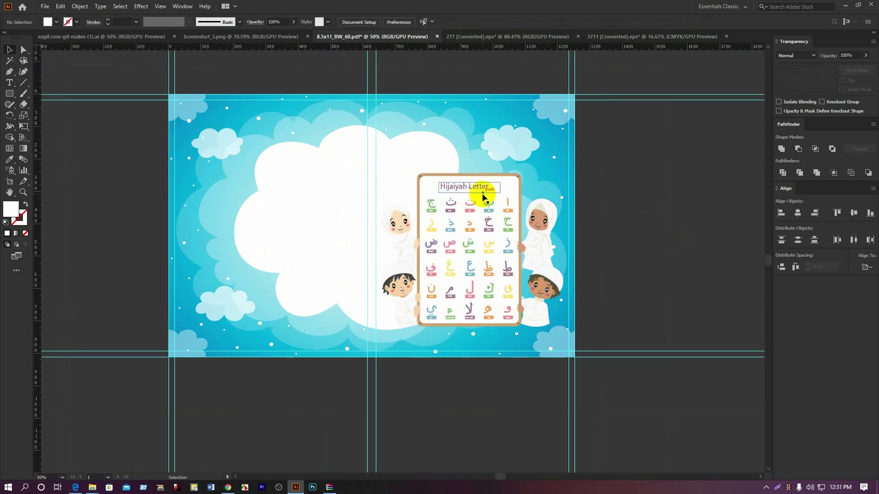
Try ungrouping the Hijaiyah artwork and selecting the letter board on its own
scroll(504, 200, up, 2)
click(471, 177)
right_click(471, 176)
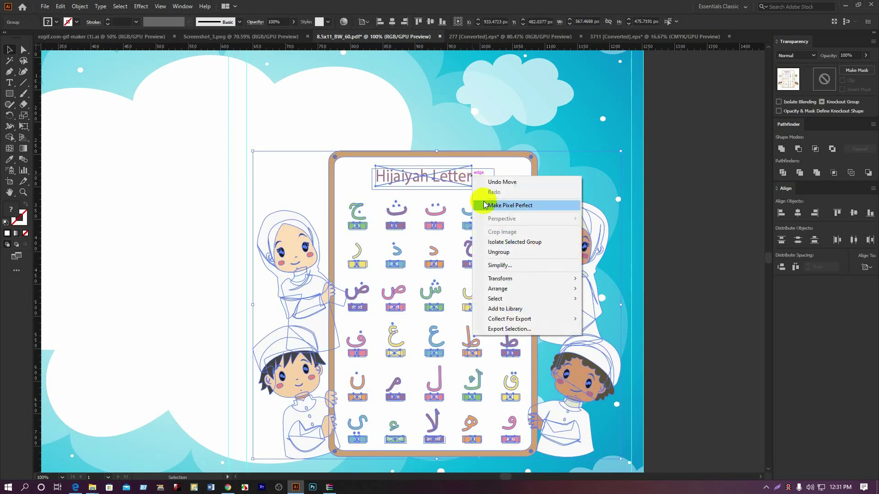
click(498, 253)
click(746, 255)
click(467, 177)
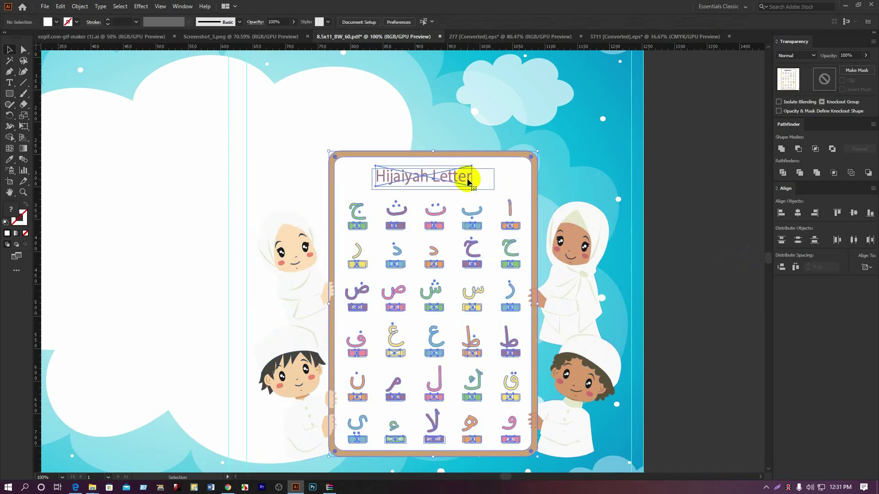
Select the whole Hijaiyah artwork, board and children together, and offset its paths by 2 px with round joins
shift+click(625, 198)
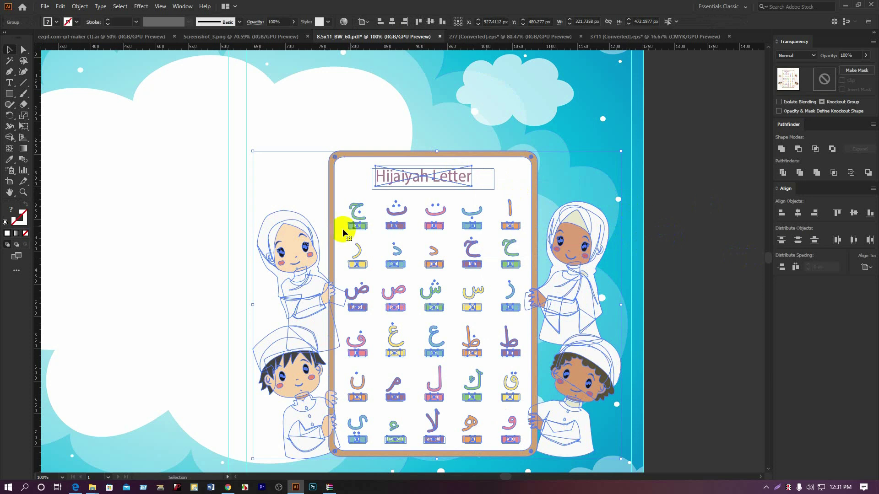
click(84, 11)
mouse_move(176, 230)
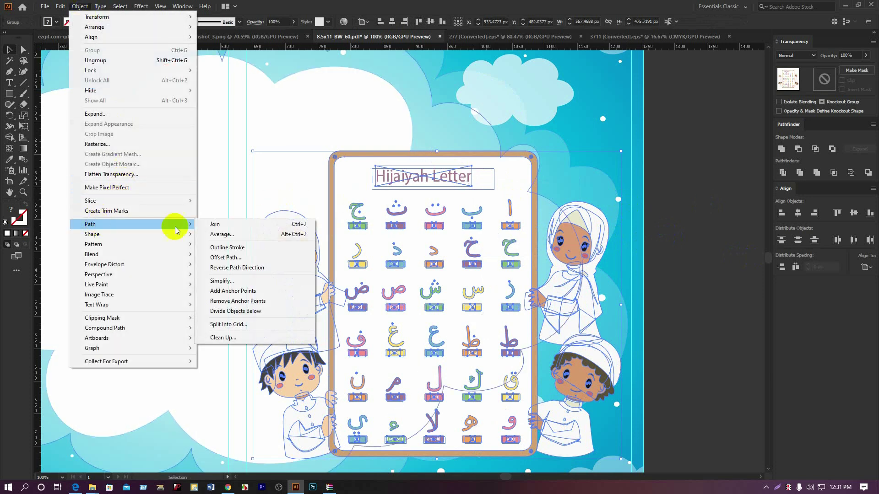
click(225, 257)
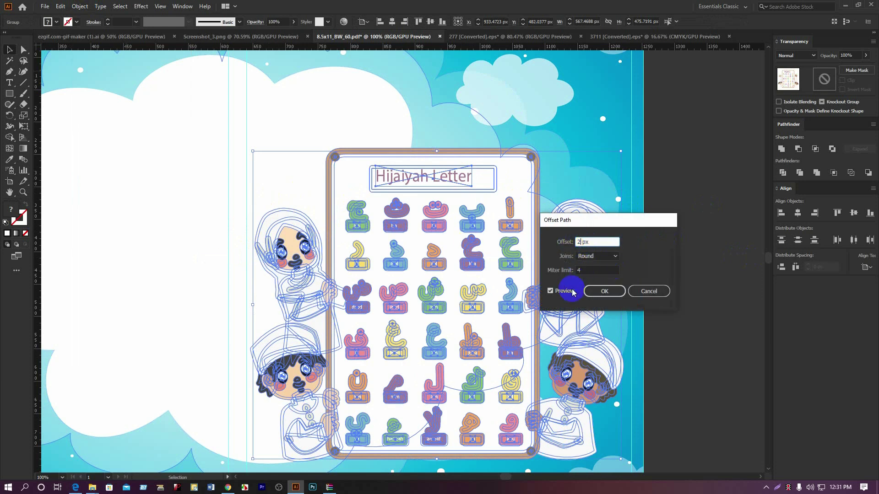
click(550, 292)
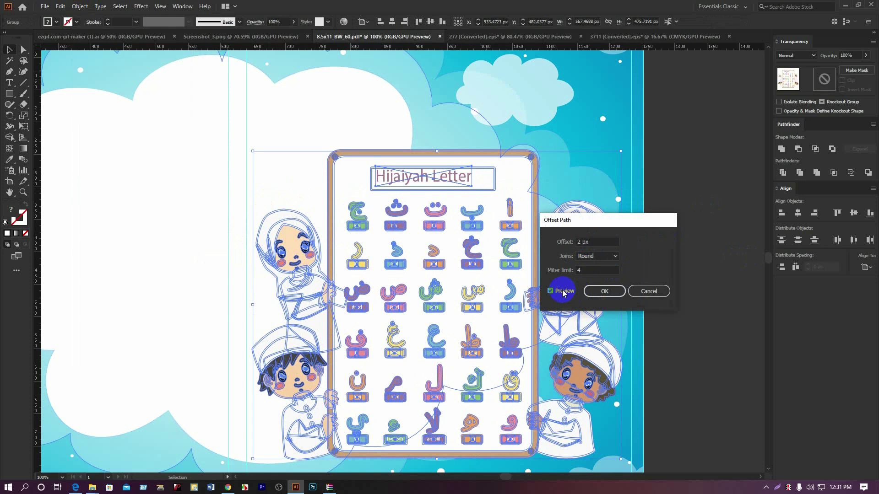
click(605, 292)
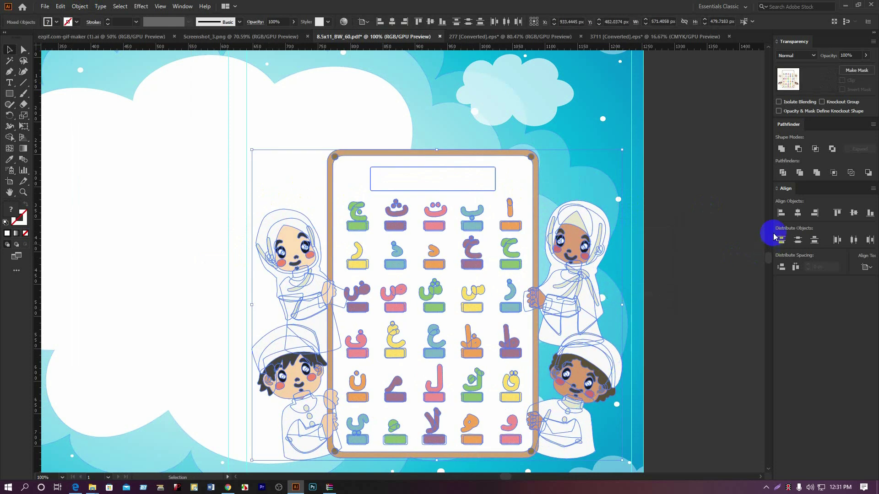
Unite the offset paths into a single silhouette and fill it with black (000000)
click(781, 148)
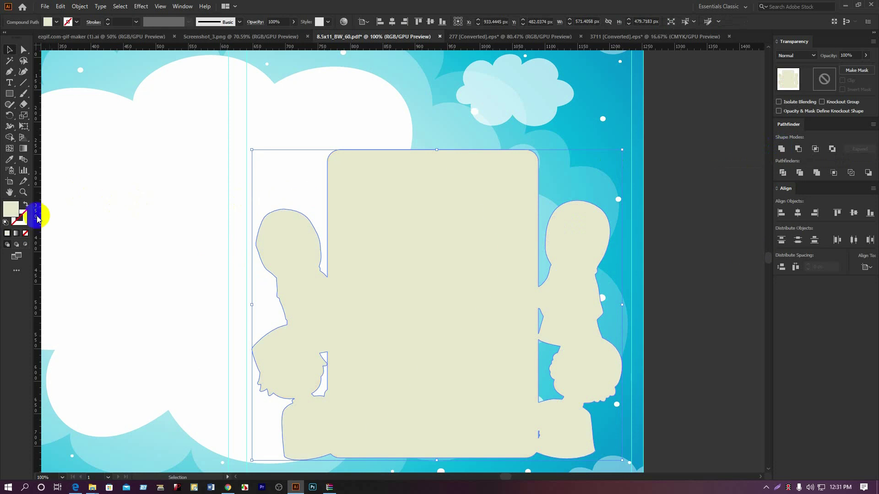
double_click(8, 213)
click(431, 306)
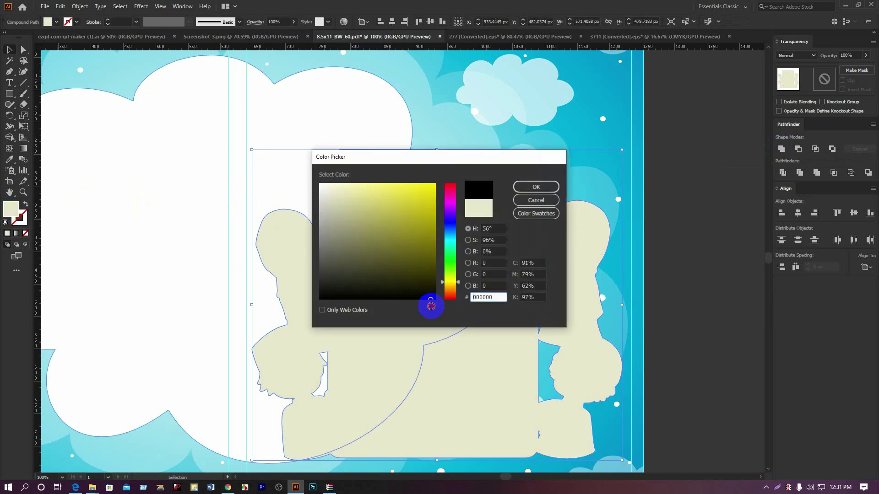
click(527, 186)
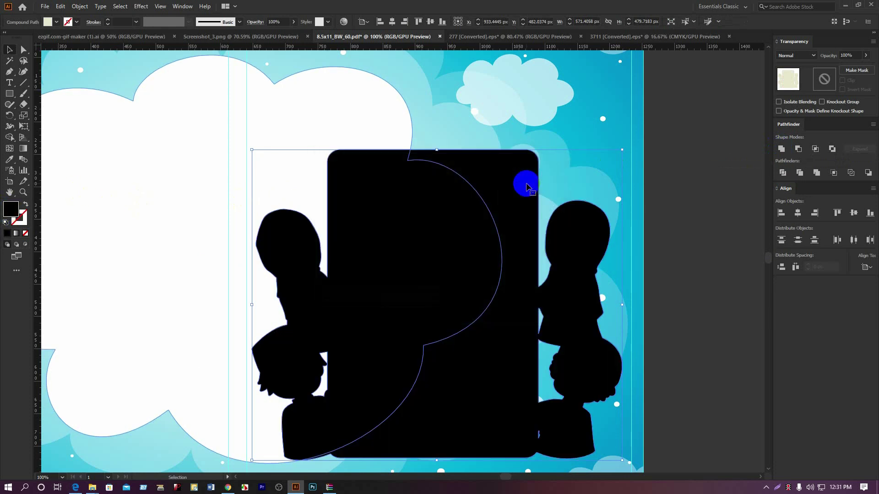
Send the black silhouette backward in the stacking order so it lies behind the letter board and children
key(a)
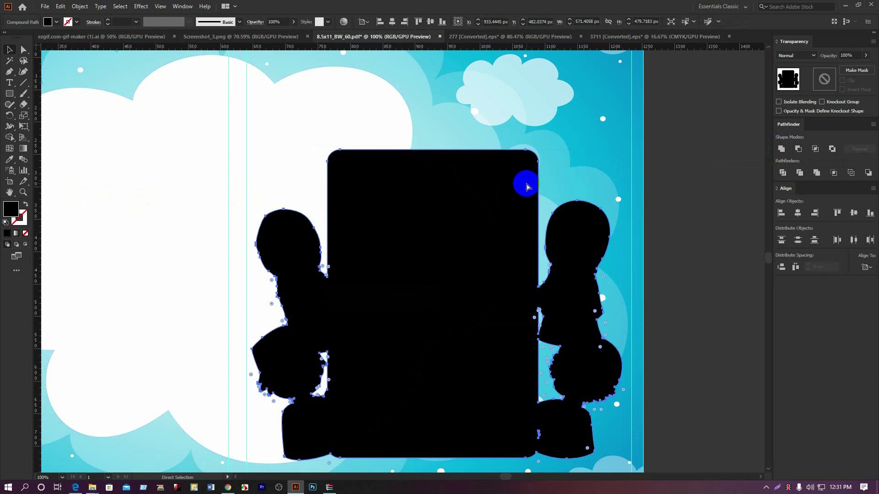
key(v)
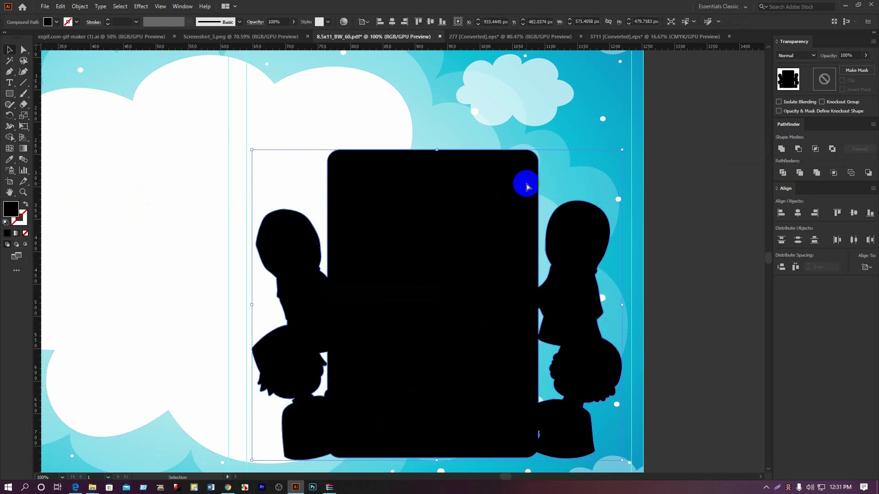
key(a)
key(ctrl+[)
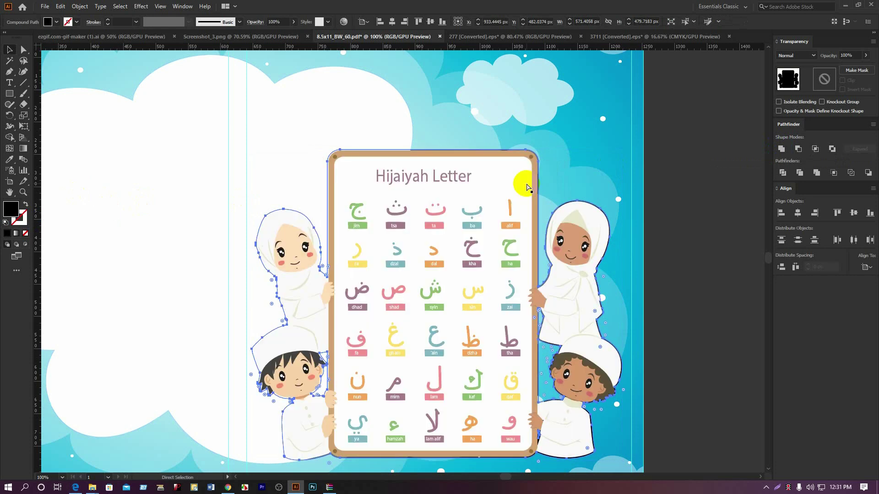
key(ctrl+[)
key(ctrl+])
key(ctrl+])
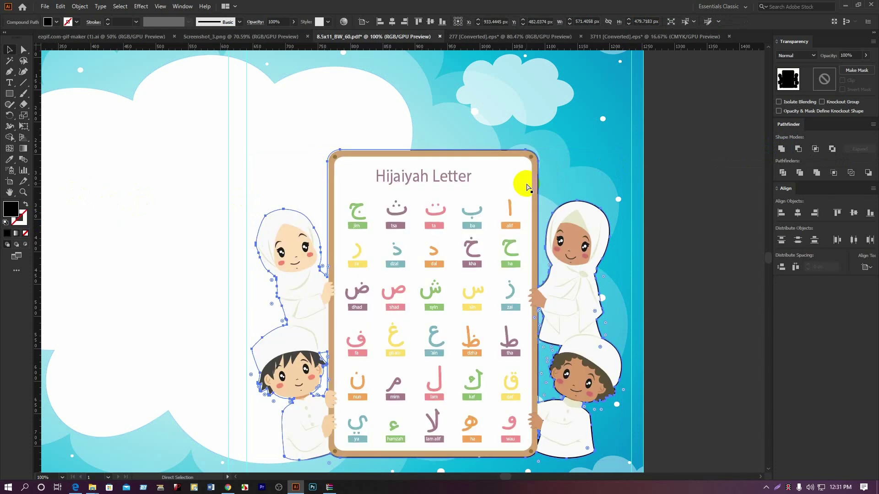
Bring the black silhouette in front of the letter board and children, return it behind them, and deselect it
key(ctrl+])
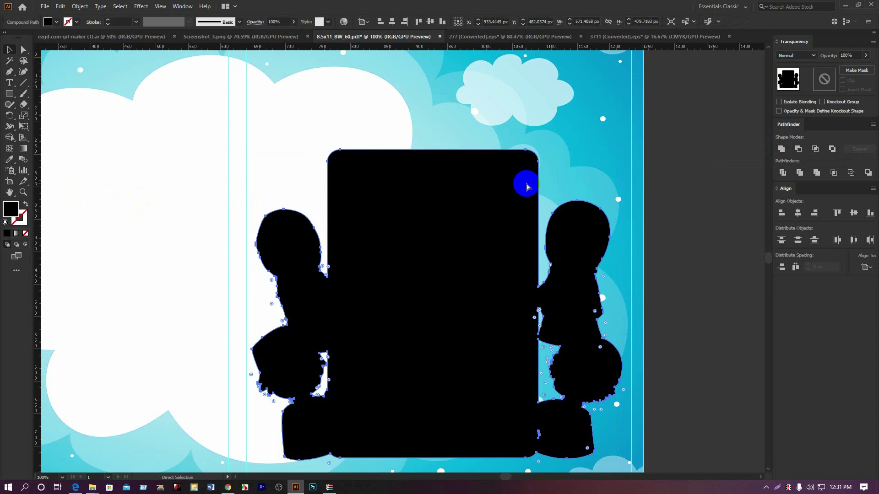
key(ctrl+[)
key(v)
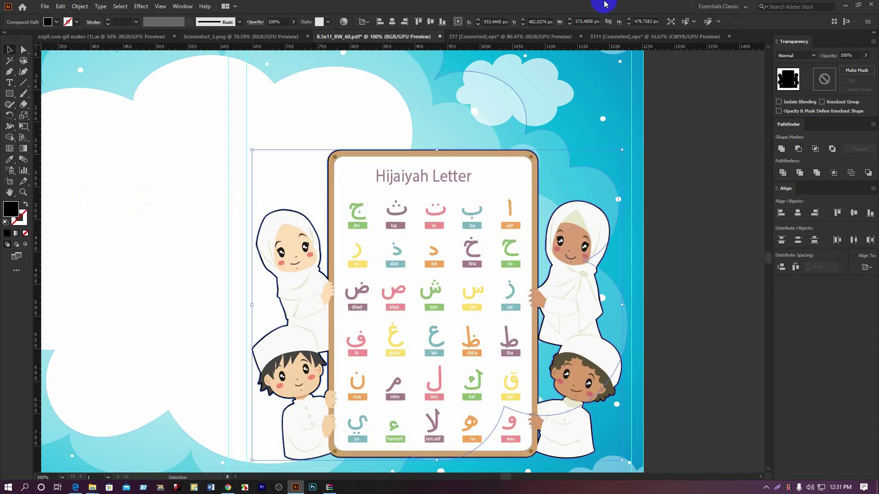
click(708, 210)
scroll(707, 211, down, 2)
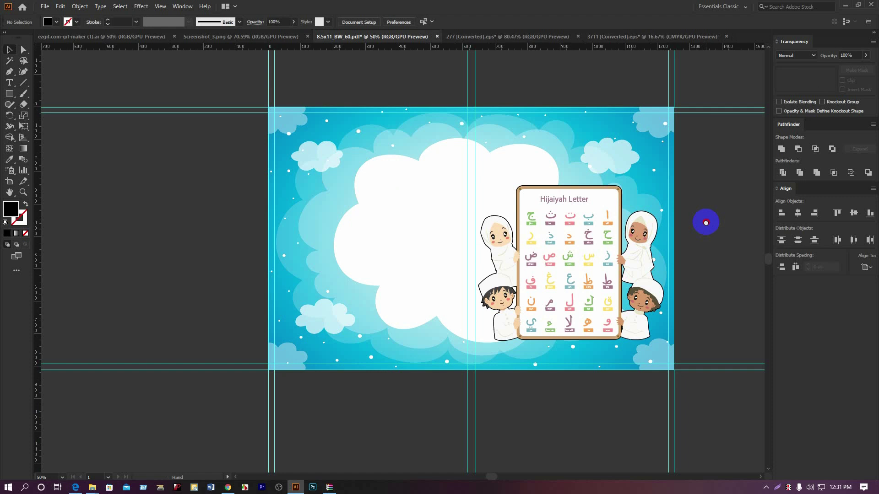
drag(707, 211, 589, 224)
Lower the opacity of the black silhouette behind the board and children to 42%, and deselect it
scroll(402, 194, up, 8)
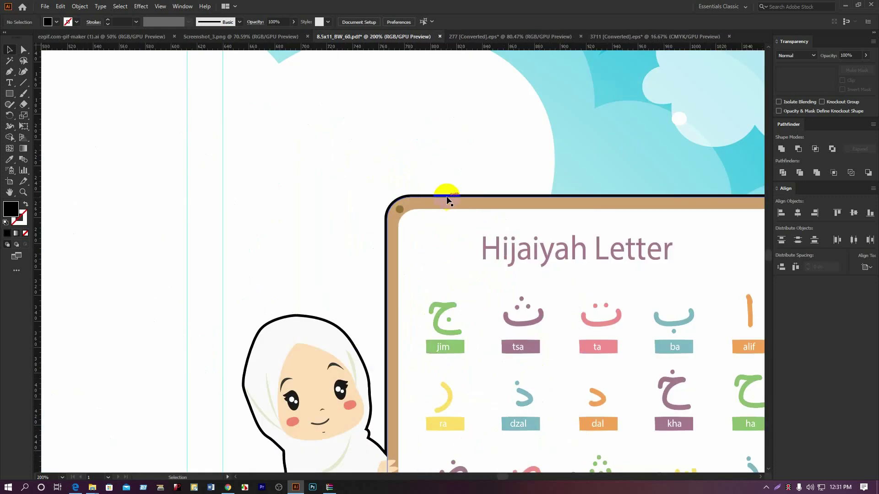
click(413, 221)
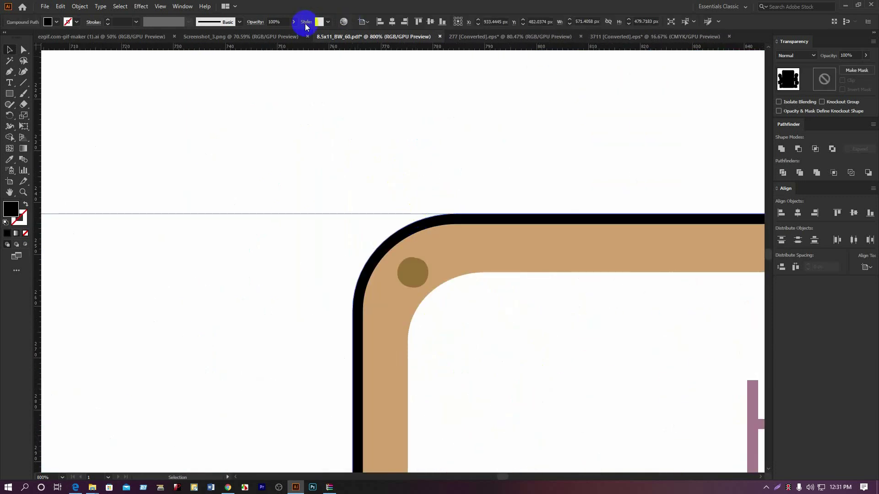
drag(287, 27, 272, 35)
click(304, 6)
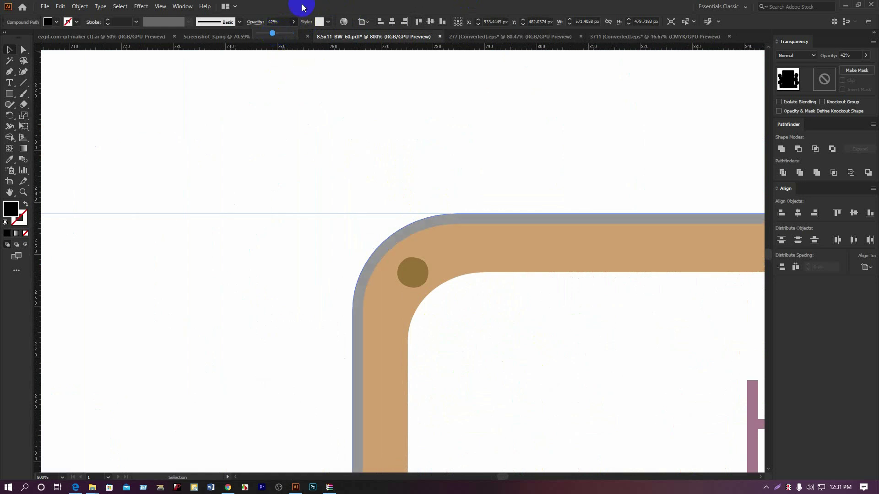
scroll(372, 180, down, 6)
click(719, 253)
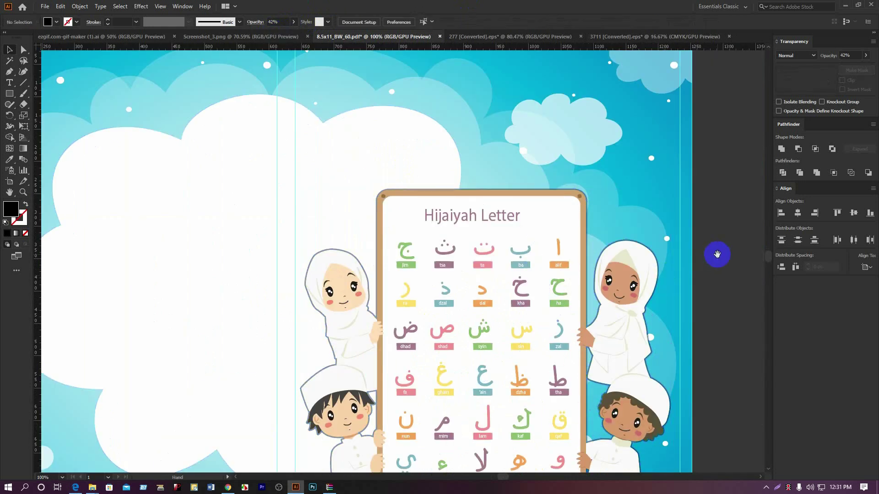
drag(718, 253, 606, 192)
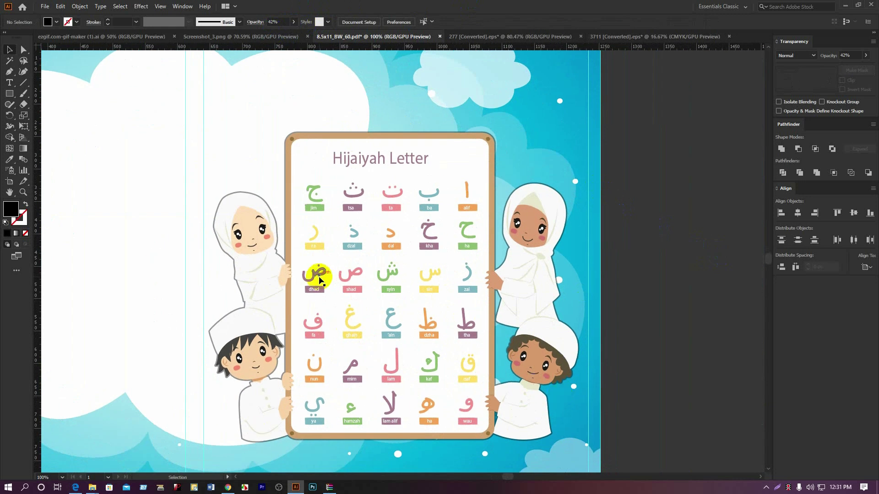
click(717, 235)
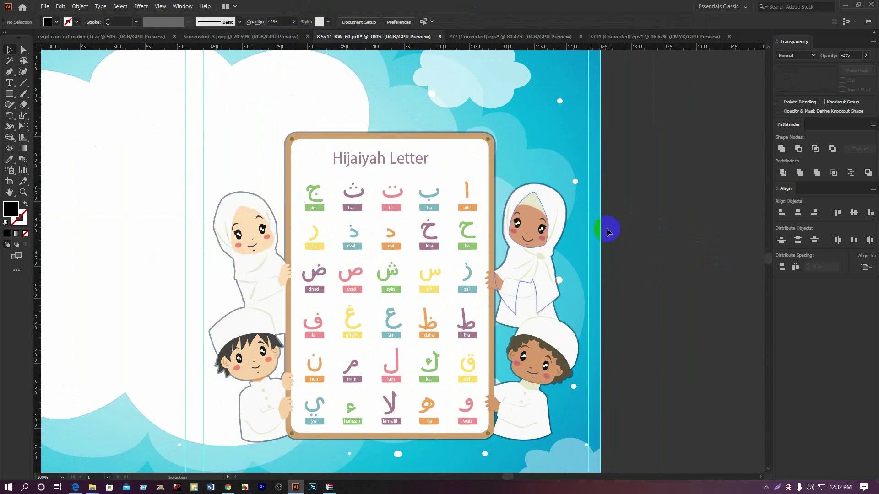
Ungroup the Hijaiyah artwork so the letter board and each child become separate groups
scroll(517, 217, up, 1)
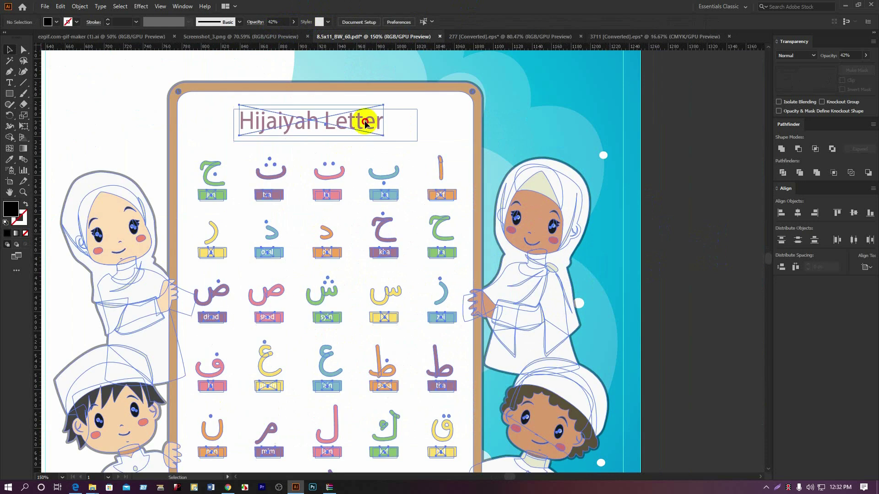
scroll(568, 228, up, 4)
scroll(564, 233, down, 1)
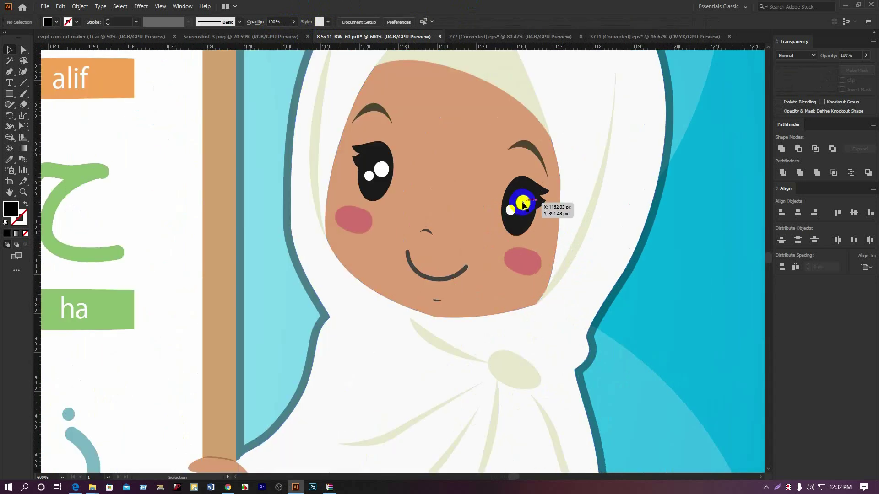
click(524, 198)
scroll(524, 198, down, 3)
drag(600, 365, 464, 155)
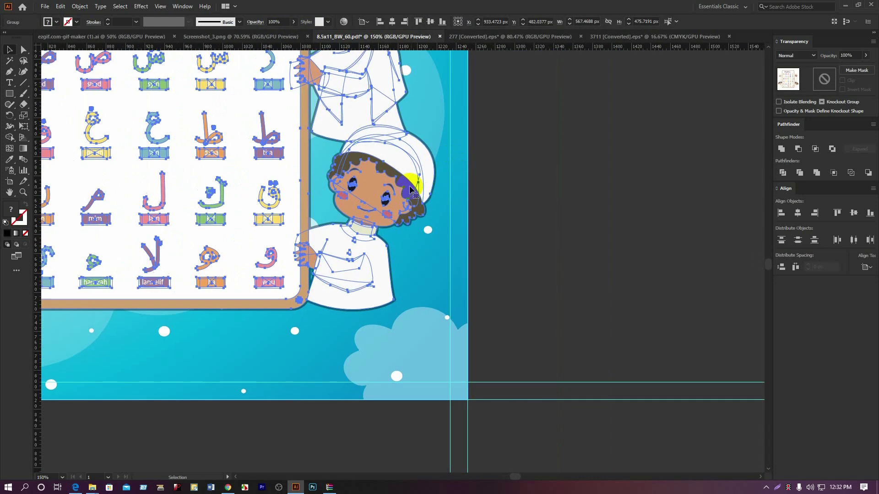
right_click(389, 197)
click(415, 271)
click(602, 265)
Ungroup the lower boy on the board's right side and his head group to make his eyes separately selectable
scroll(371, 211, up, 2)
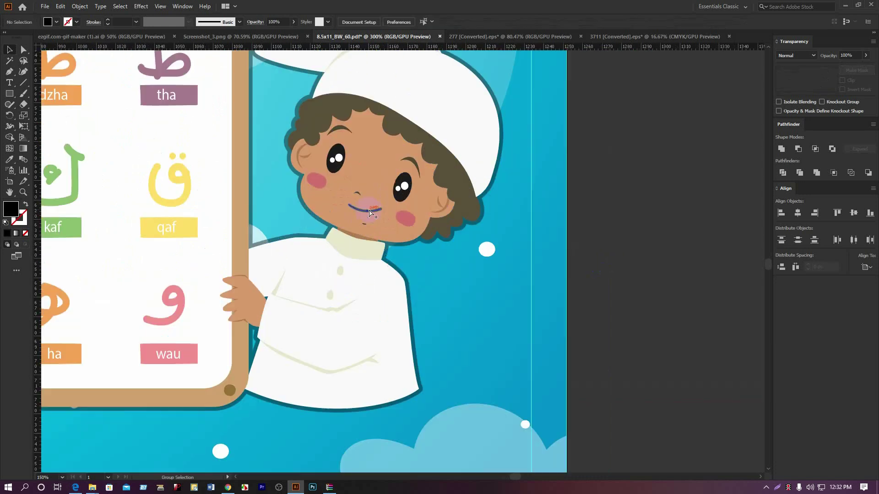
click(410, 197)
right_click(408, 193)
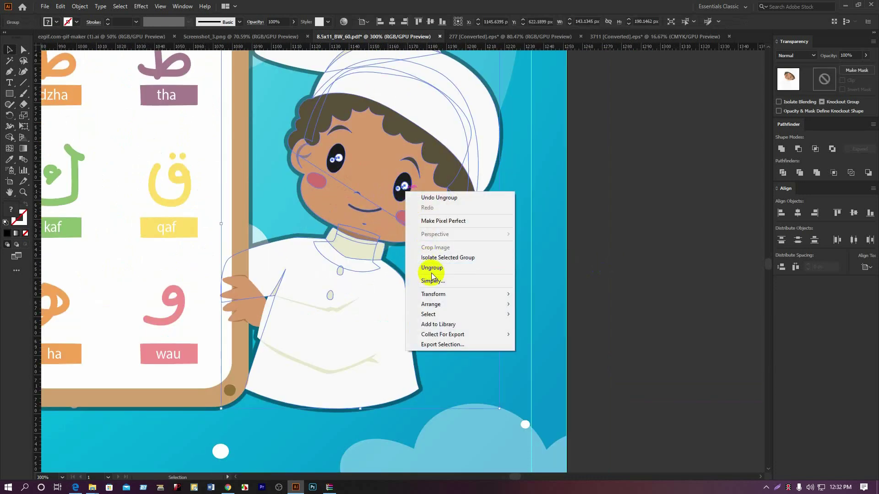
click(419, 267)
click(543, 244)
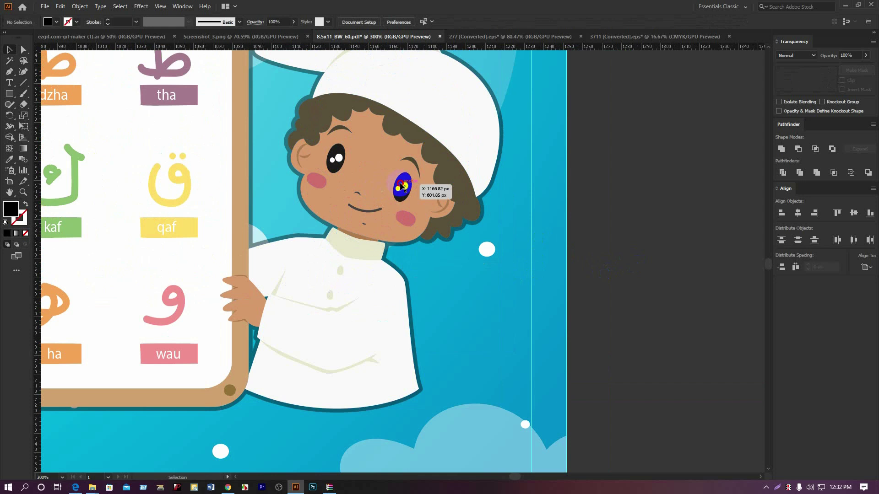
click(402, 185)
right_click(401, 184)
click(471, 260)
Delete both open eyes of the lower boy on the board's right side, leaving the curved lines above them
click(398, 190)
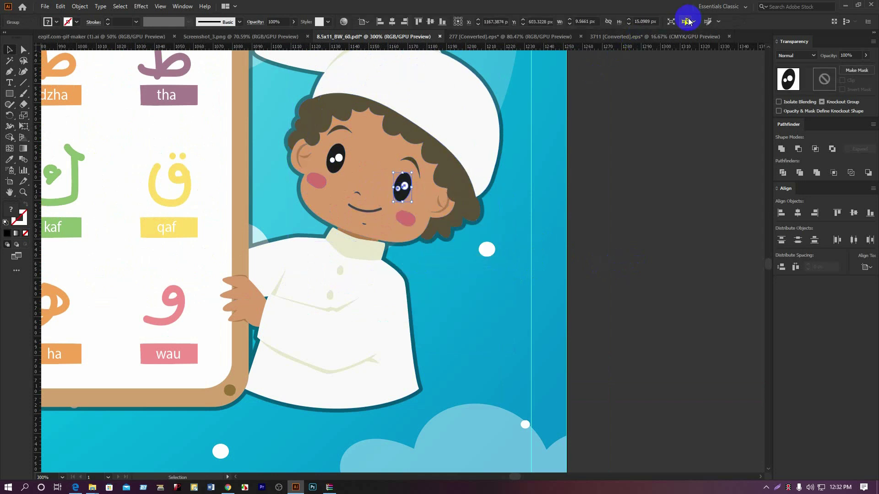
key(Delete)
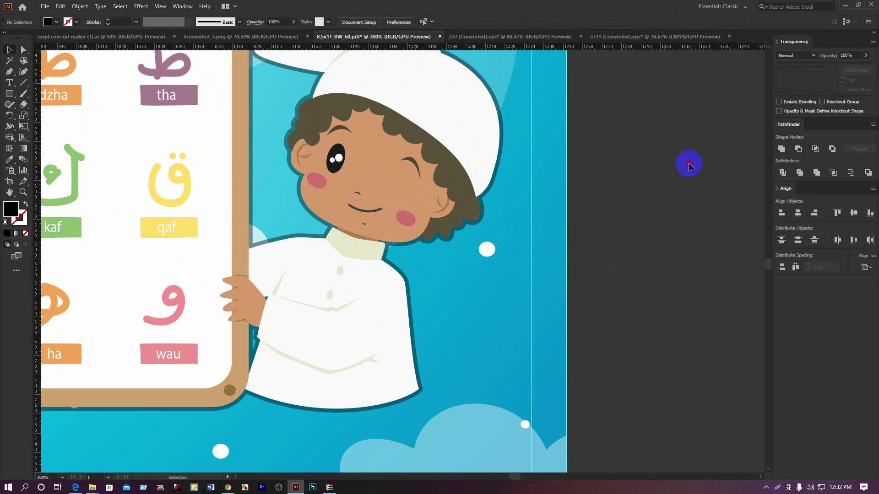
scroll(689, 164, down, 2)
scroll(587, 196, up, 1)
scroll(587, 194, up, 2)
click(391, 118)
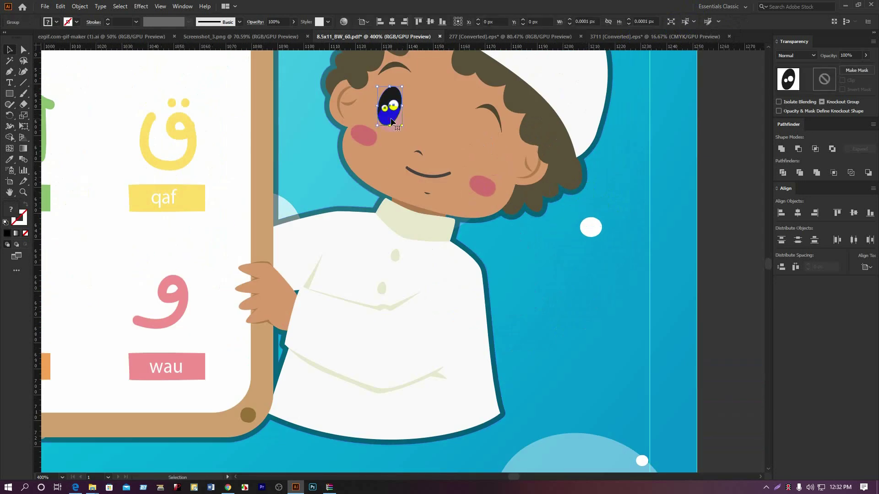
key(Delete)
Isolate the face group of the upper girl on the board's right side and delete both her open eyes
scroll(627, 158, down, 2)
scroll(628, 161, up, 4)
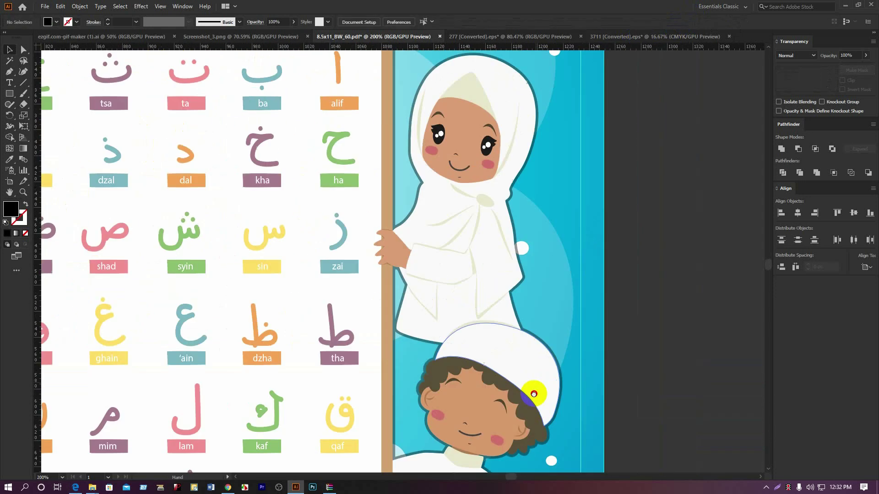
scroll(485, 255, up, 2)
click(485, 190)
right_click(478, 186)
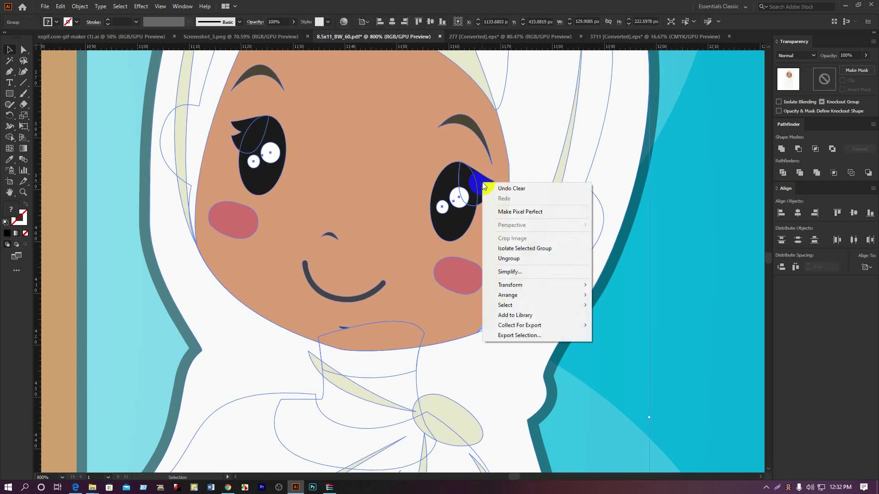
key(Escape)
double_click(478, 182)
click(477, 182)
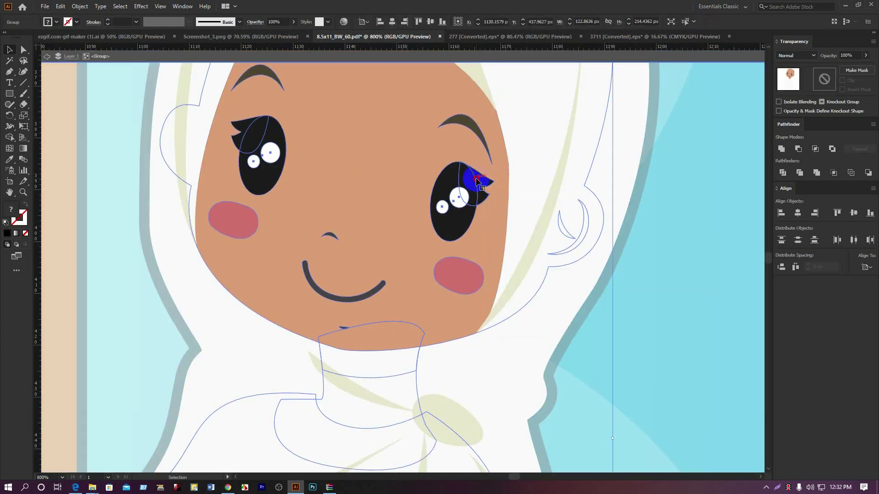
double_click(477, 182)
key(Delete)
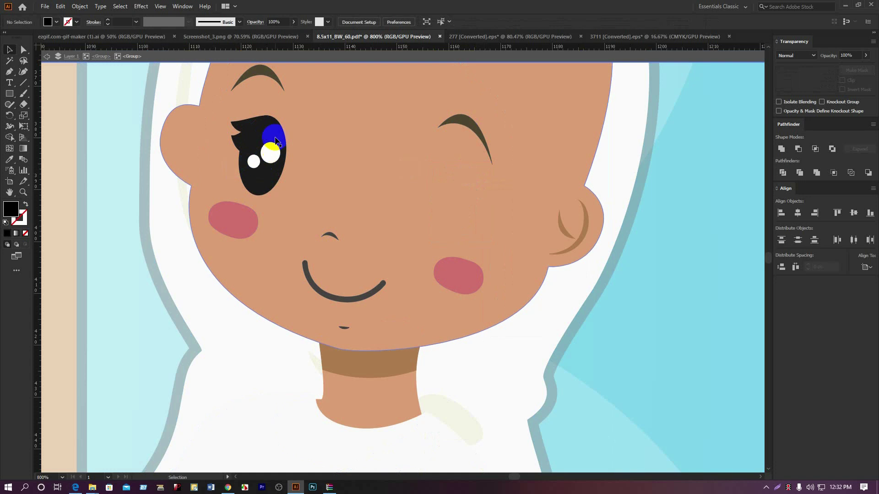
click(276, 139)
key(Delete)
Isolate the face group of the upper girl on the board's left side and delete both her open eyes
scroll(412, 190, down, 6)
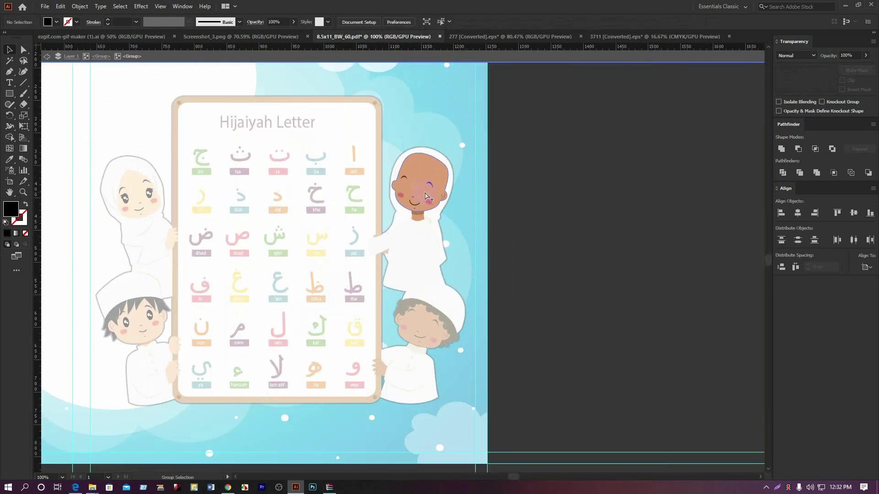
scroll(137, 196, up, 5)
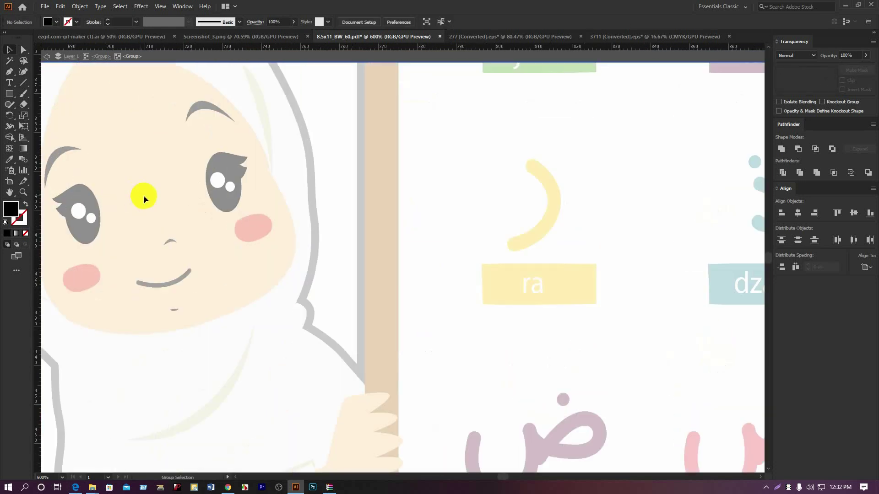
double_click(223, 159)
scroll(223, 174, up, 3)
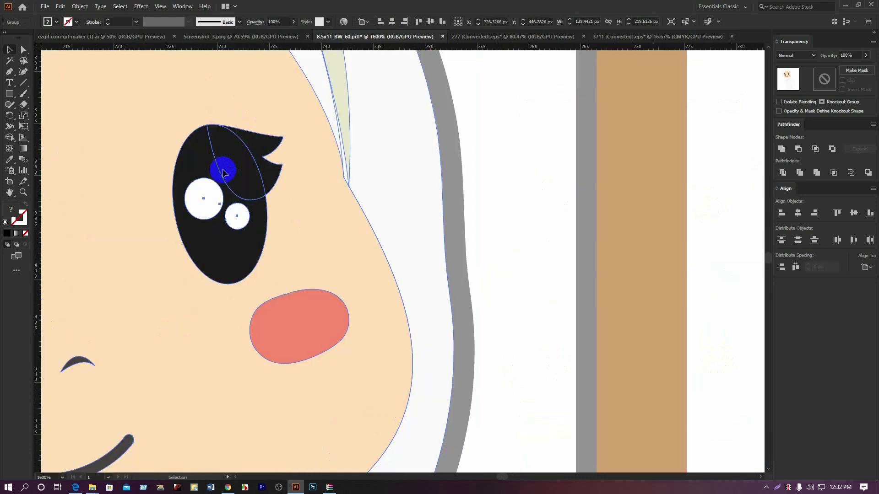
double_click(224, 173)
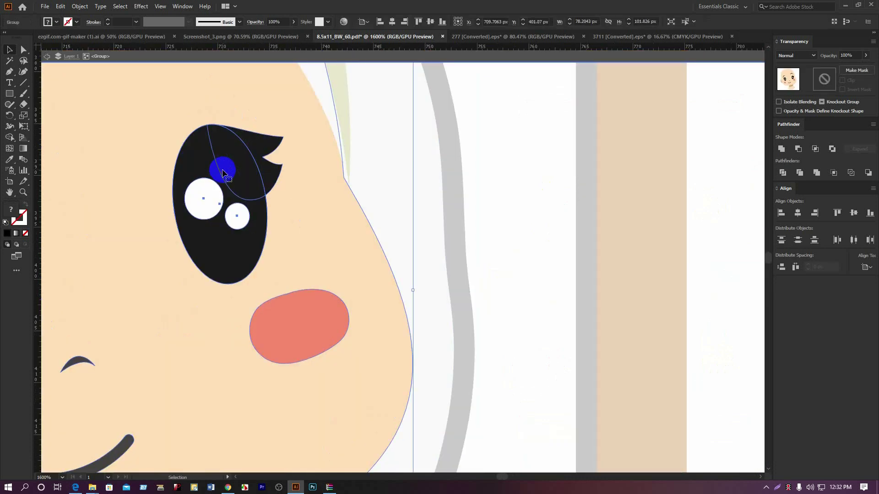
double_click(223, 171)
click(223, 170)
key(Delete)
scroll(222, 169, down, 5)
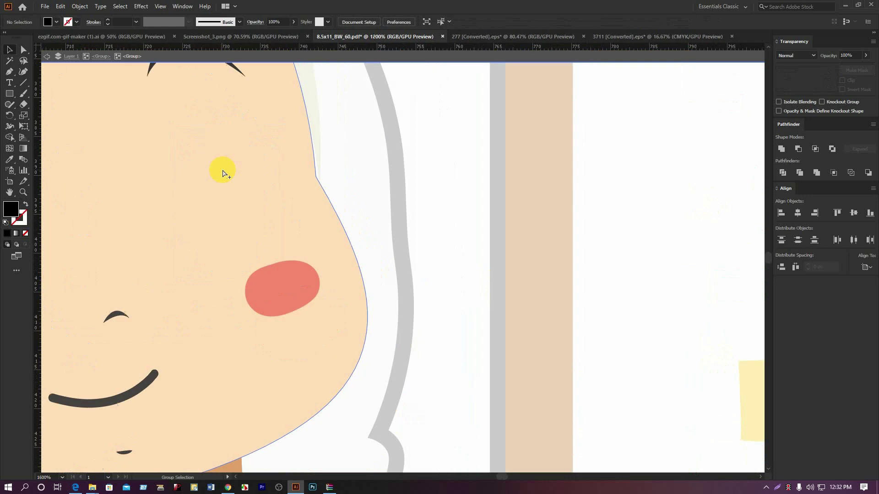
scroll(111, 172, up, 1)
click(151, 230)
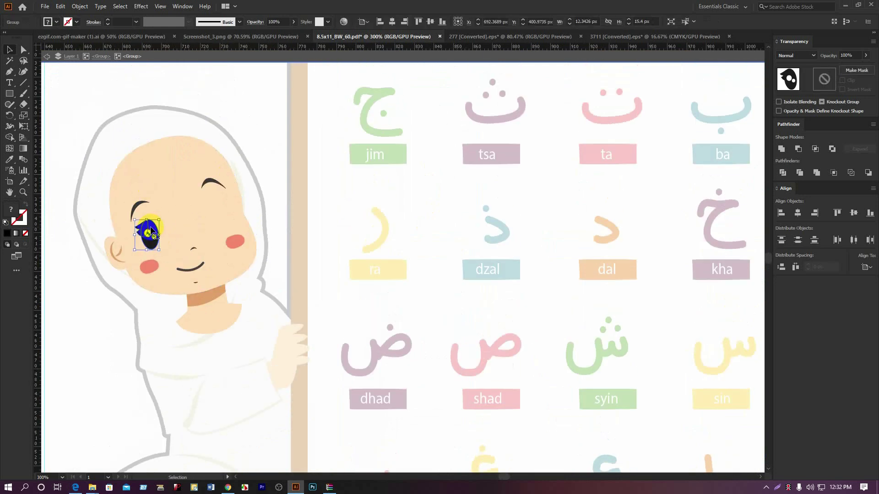
key(Delete)
Isolate the lower boy on the board's left side, delete both his open eyes, and exit isolation mode
scroll(149, 226, down, 10)
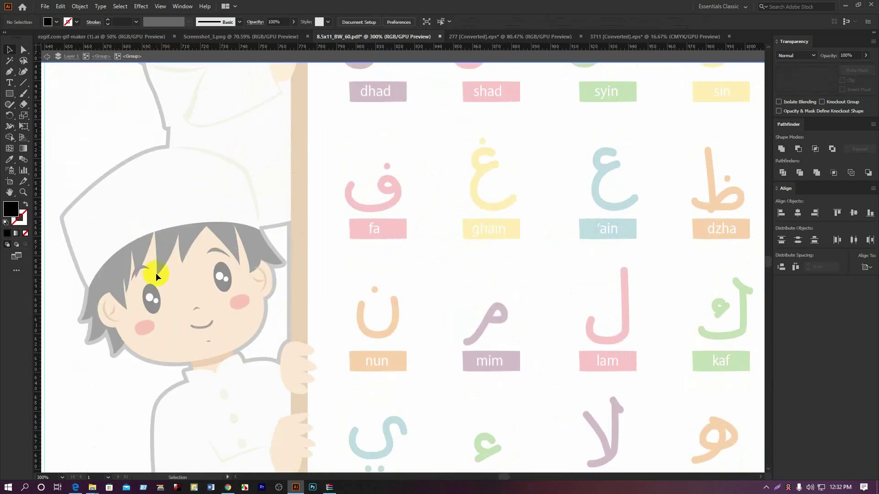
scroll(153, 275, up, 3)
scroll(149, 299, up, 5)
key(Escape)
click(186, 254)
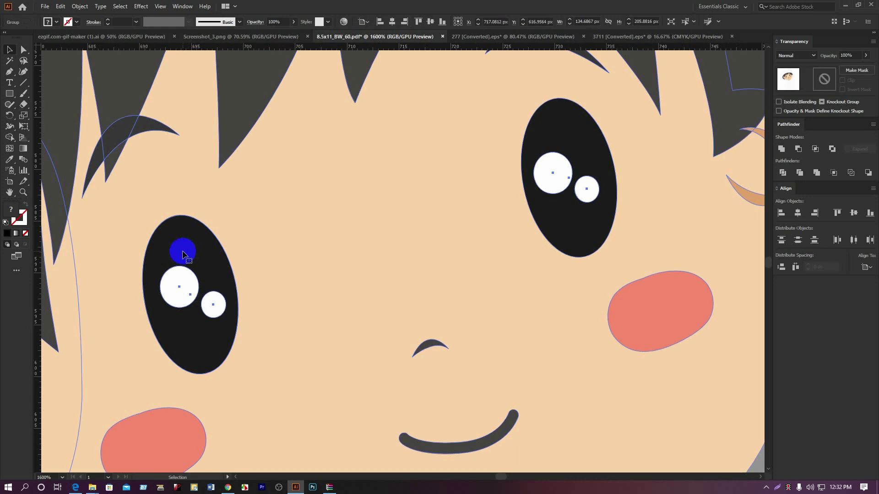
drag(183, 254, 219, 256)
scroll(218, 257, down, 4)
double_click(212, 259)
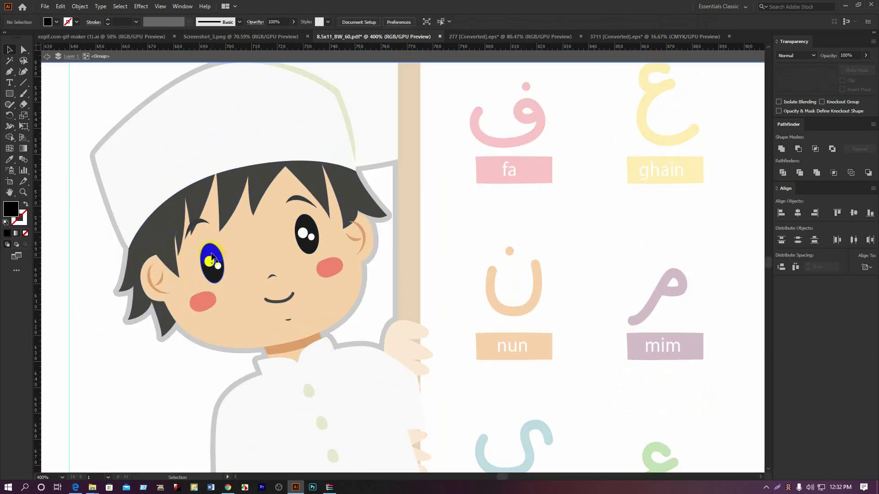
key(Delete)
click(304, 235)
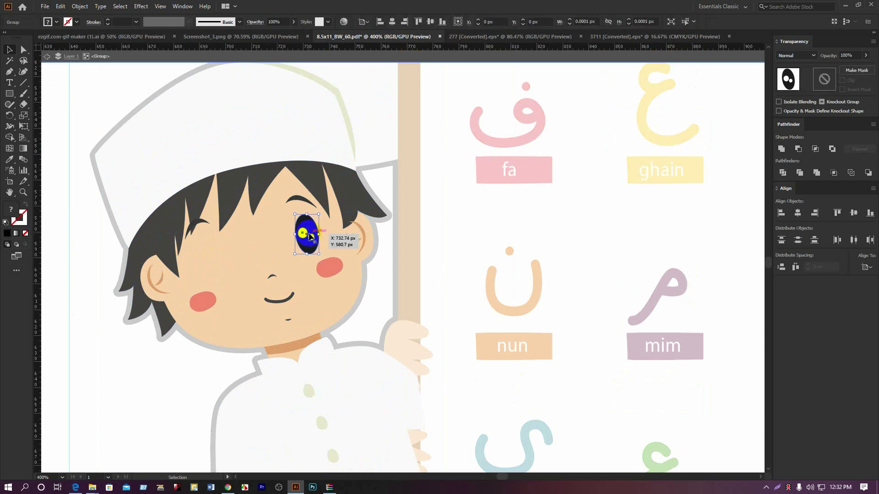
key(Delete)
key(Escape)
Ungroup the letter board and select the group holding the Hijaiyah Letter title and the letters apart from the frame
scroll(373, 263, down, 6)
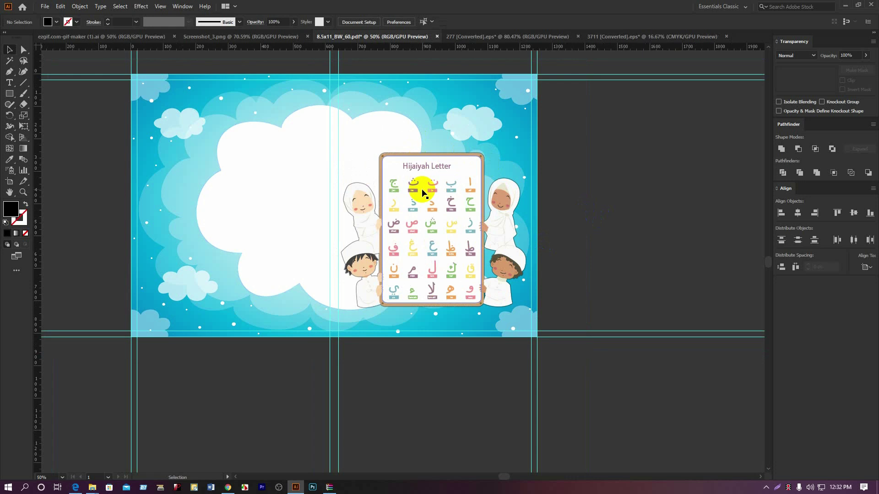
scroll(447, 169, up, 2)
click(435, 161)
right_click(435, 163)
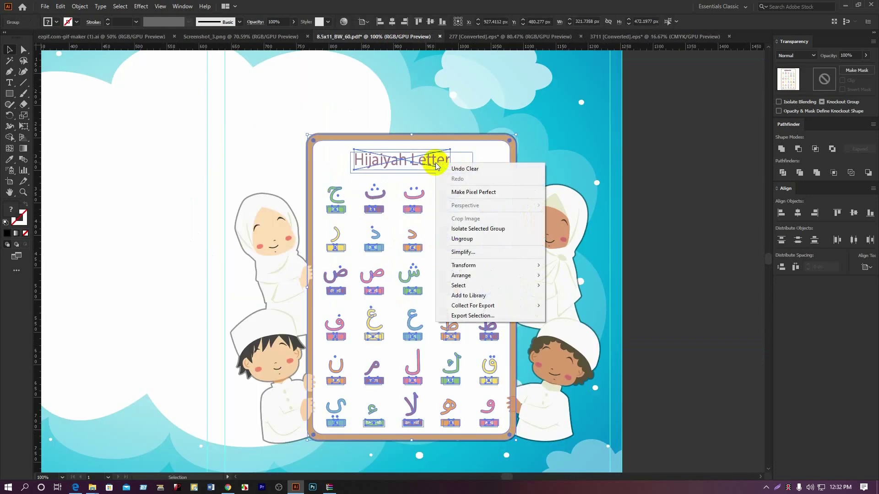
click(463, 239)
click(632, 219)
click(414, 169)
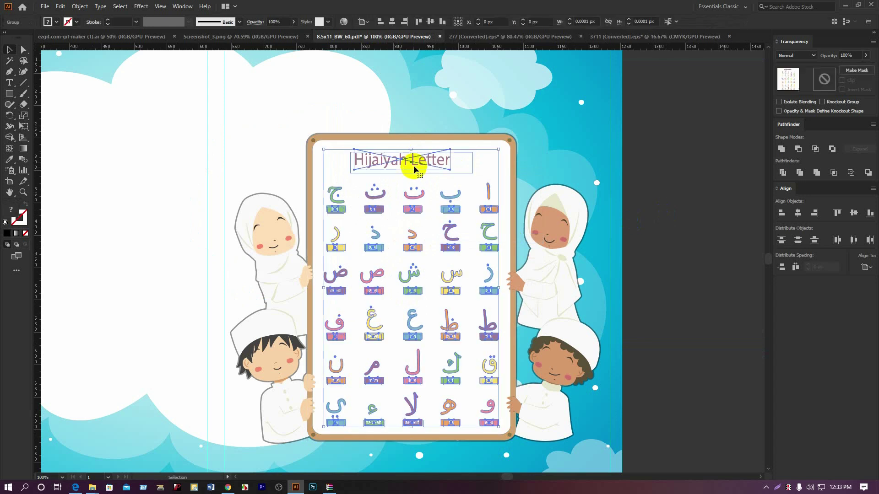
Ungroup the board's lettering and delete the Hijaiyah Letter title from the top of the board
right_click(415, 170)
click(460, 237)
click(579, 197)
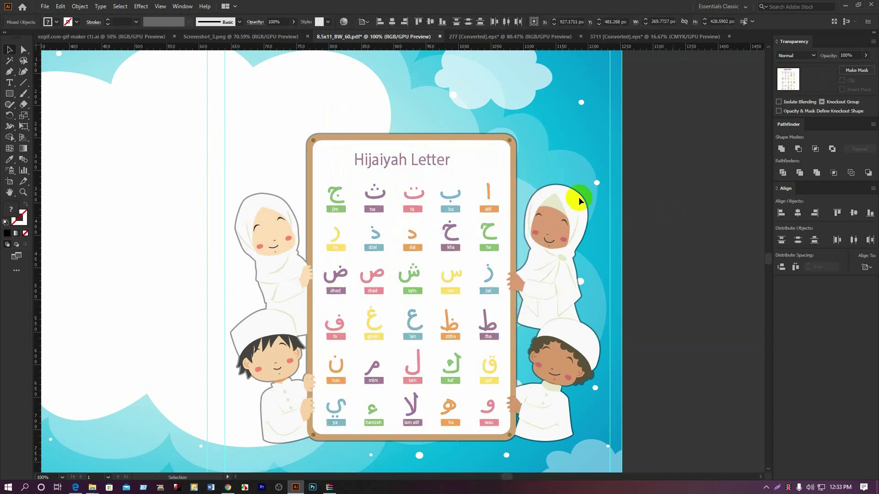
click(425, 168)
key(Delete)
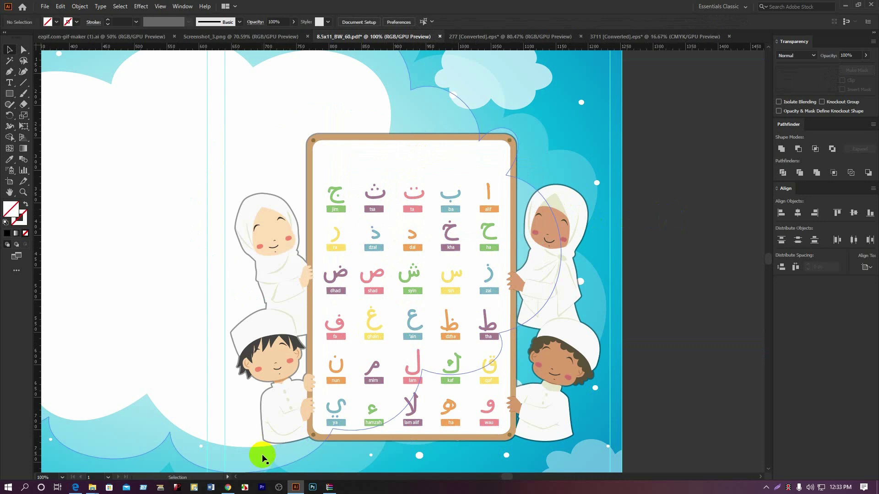
Switch to Chrome, search Google for "arabic alphabets", and return to Illustrator with that phrase copied
click(229, 487)
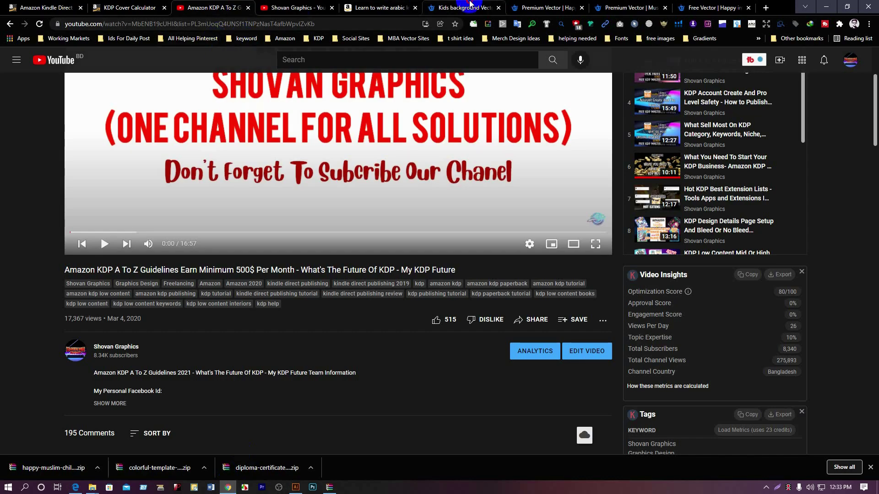
click(470, 5)
click(323, 24)
text(Arab)
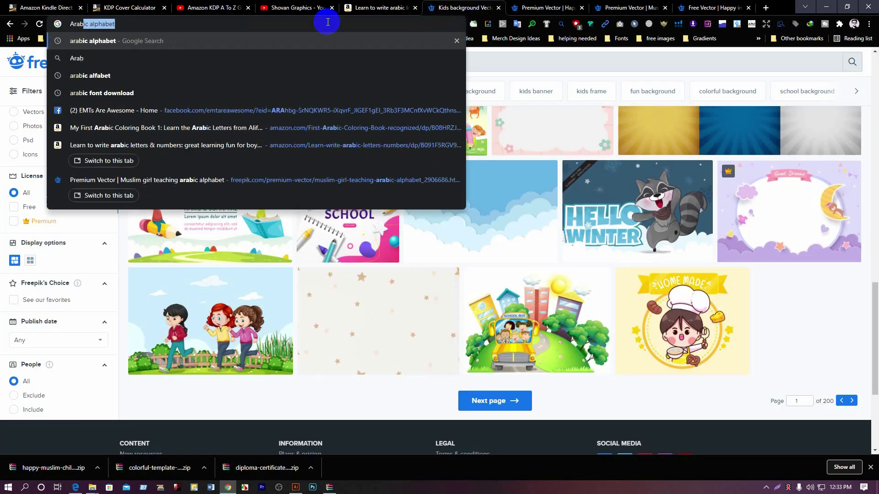
text(ic)
key(Return)
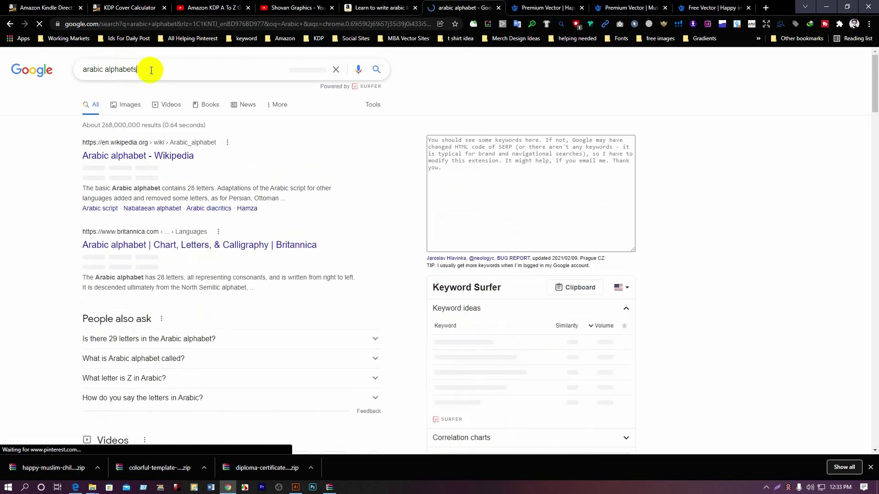
key(Return)
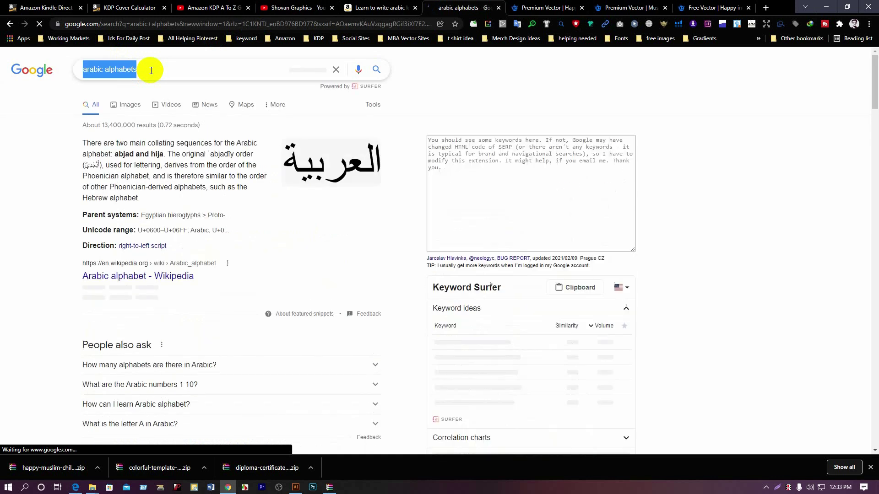
click(295, 487)
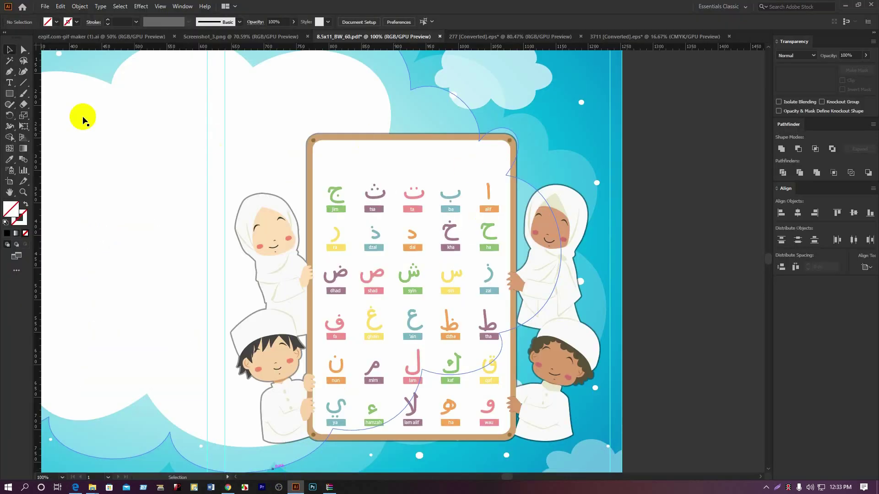
click(10, 82)
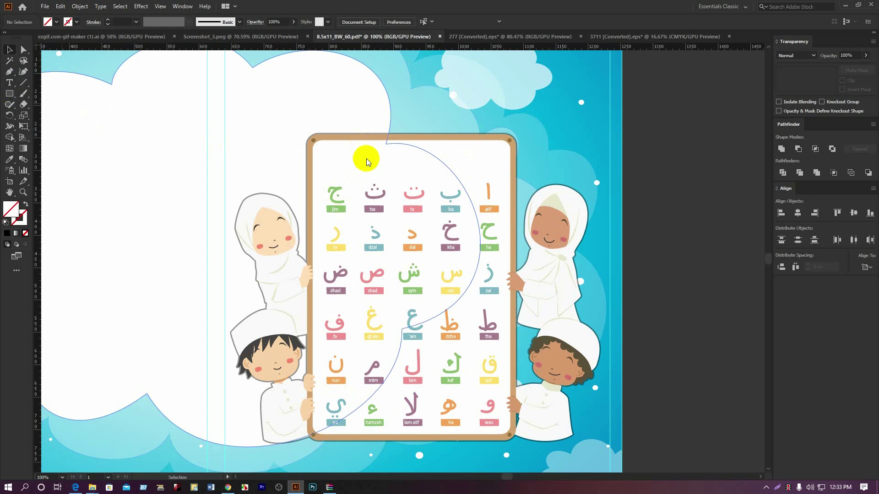
click(366, 159)
click(532, 259)
click(12, 49)
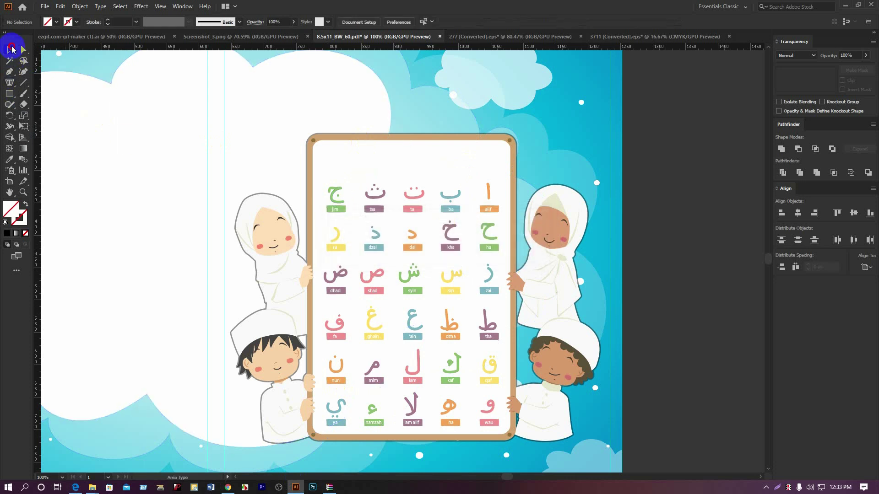
Add the text "ARABIC ALPHABETS" on the empty canvas beside the cover with the Type tool
click(6, 88)
click(59, 91)
click(662, 157)
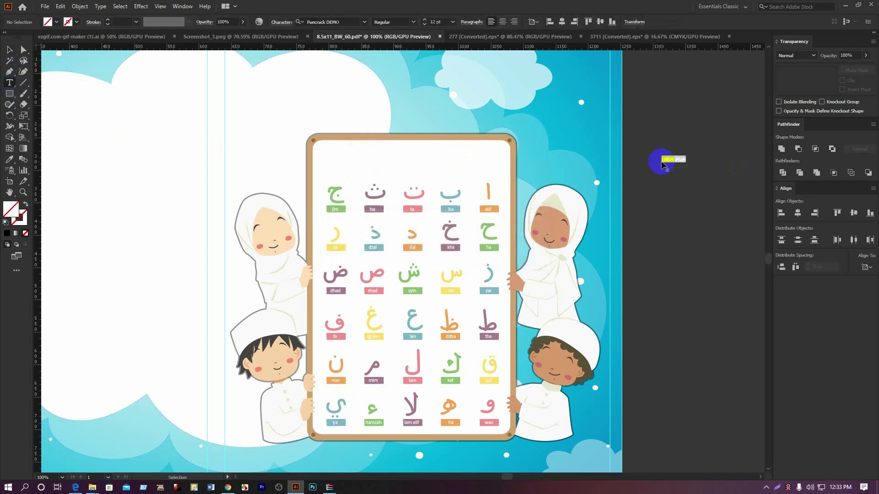
text(ARABIC ALPHABETS)
click(9, 49)
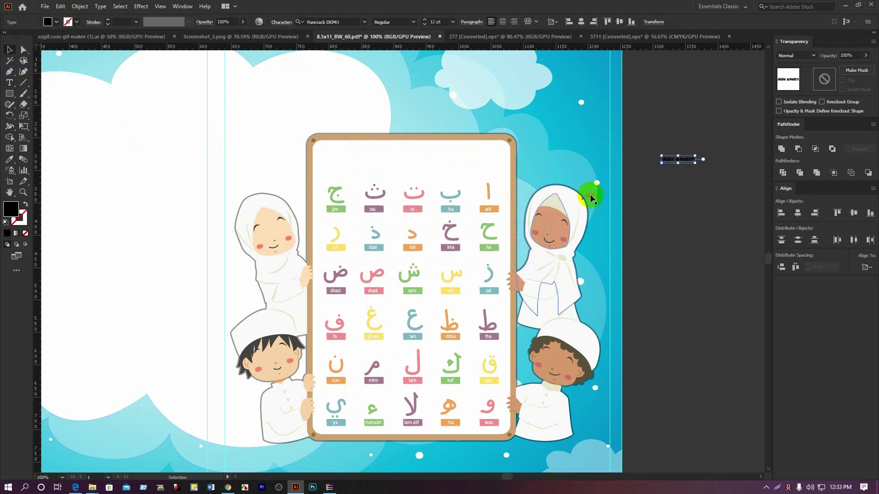
Enlarge the ARABIC ALPHABETS text to about 62 pt and place it as the heading above the letters on the board
click(682, 164)
drag(680, 165, 680, 190)
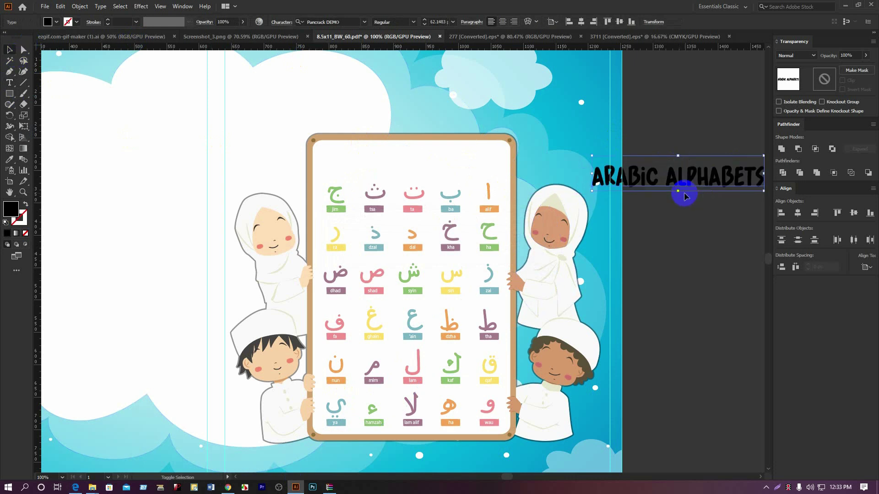
drag(612, 178, 426, 164)
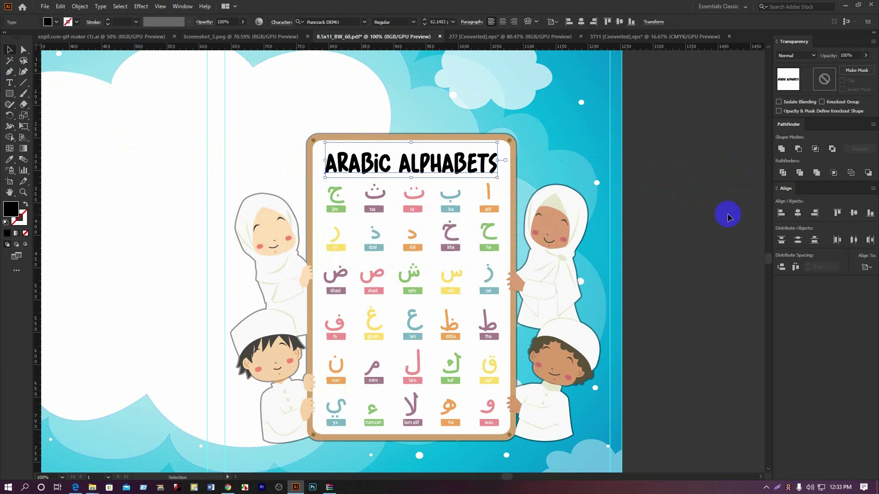
click(718, 212)
Convert the ARABIC ALPHABETS heading on the board to outlines and deselect it
click(421, 165)
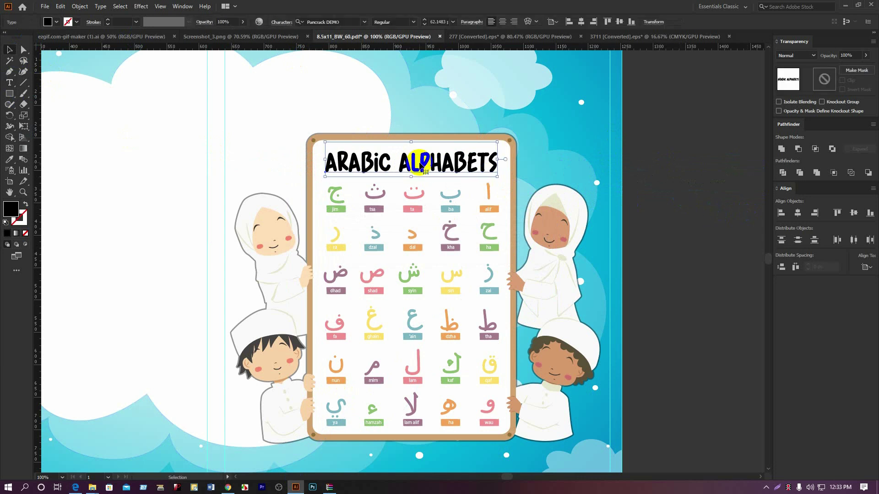
right_click(421, 166)
click(441, 227)
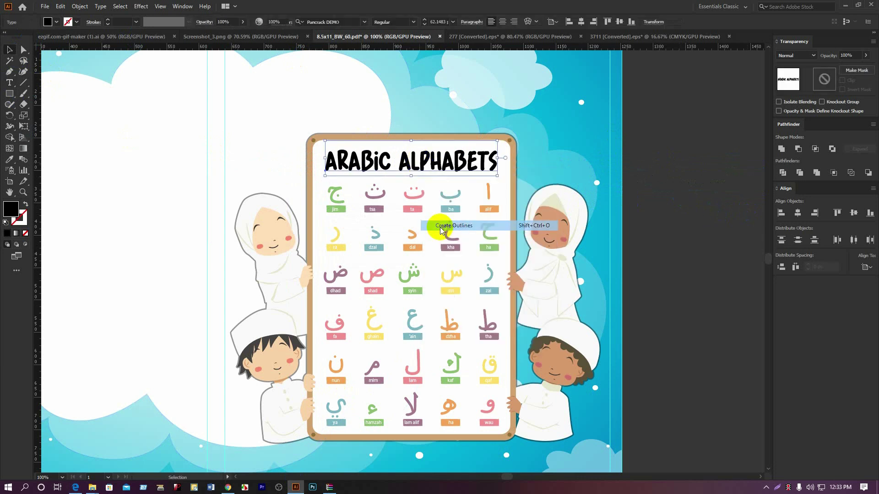
scroll(770, 223, up, 5)
click(668, 291)
scroll(667, 291, down, 2)
drag(668, 290, 500, 156)
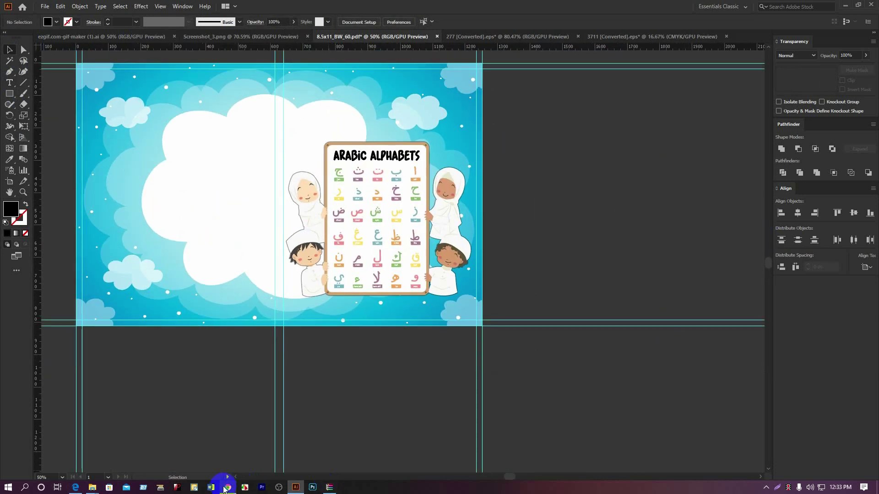
Switch to the Amazon book listing in Chrome and copy "Learn to write arabic letters & numbers" from its title
click(228, 487)
click(402, 6)
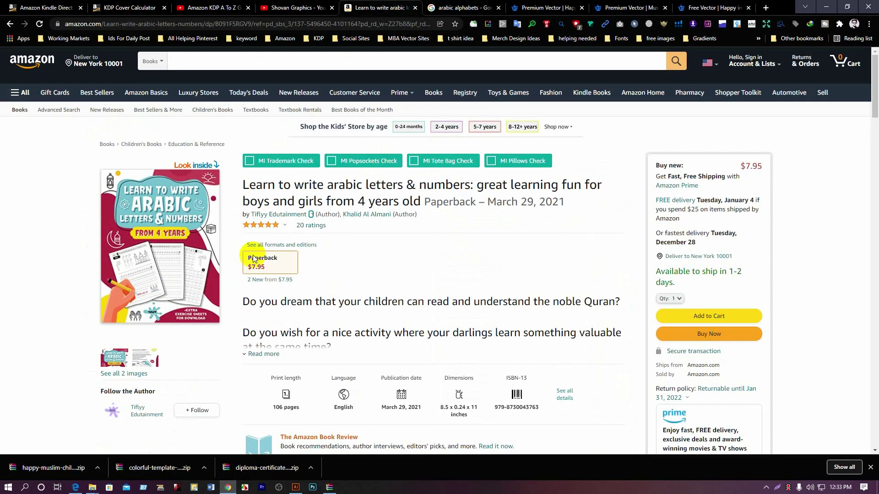
drag(244, 184, 385, 186)
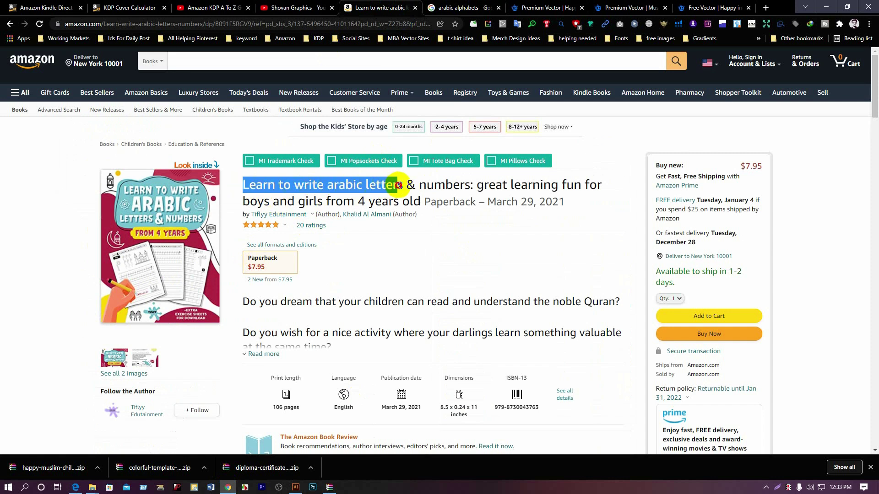
click(467, 185)
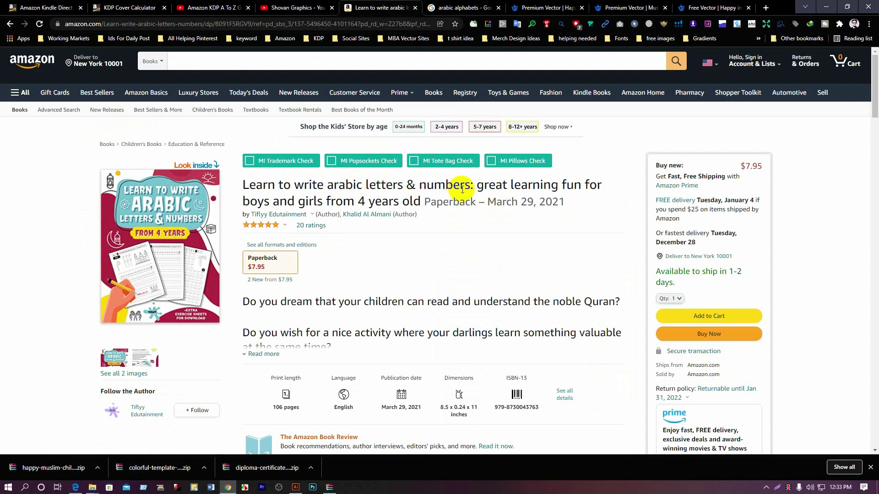
drag(470, 184, 239, 173)
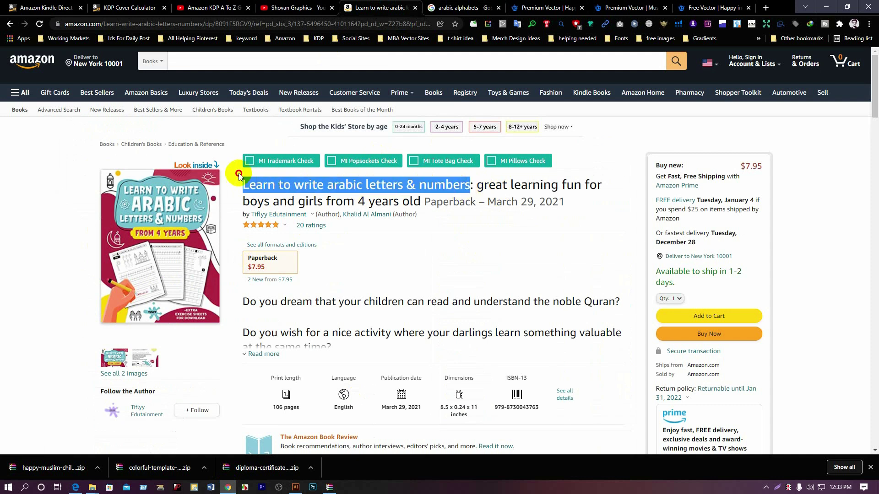
Search Amazon books for "Learn to write arabic alphabets" and look through the covers and titles of the results
click(264, 69)
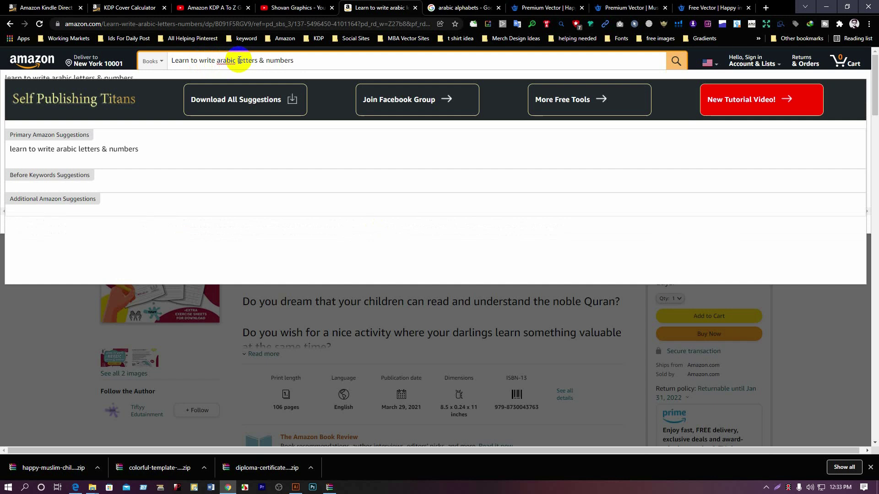
drag(238, 60, 311, 61)
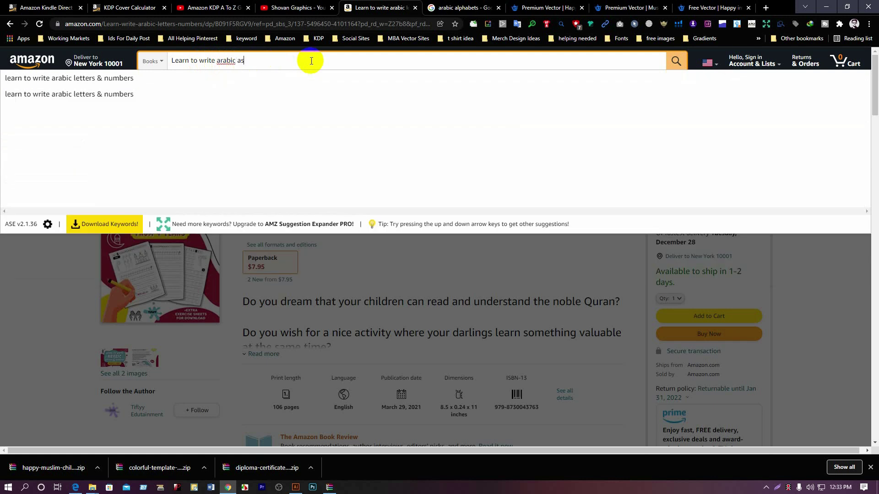
text(as)
key(BackSpace)
text(lphabet)
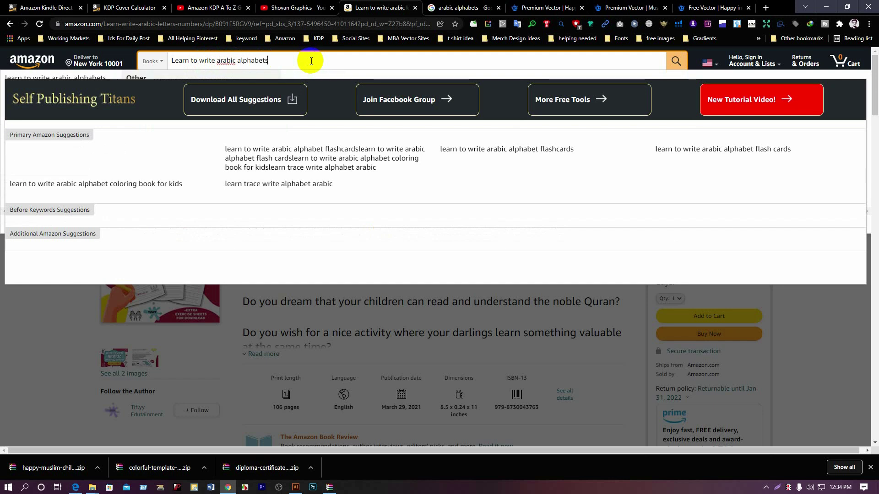
key(Return)
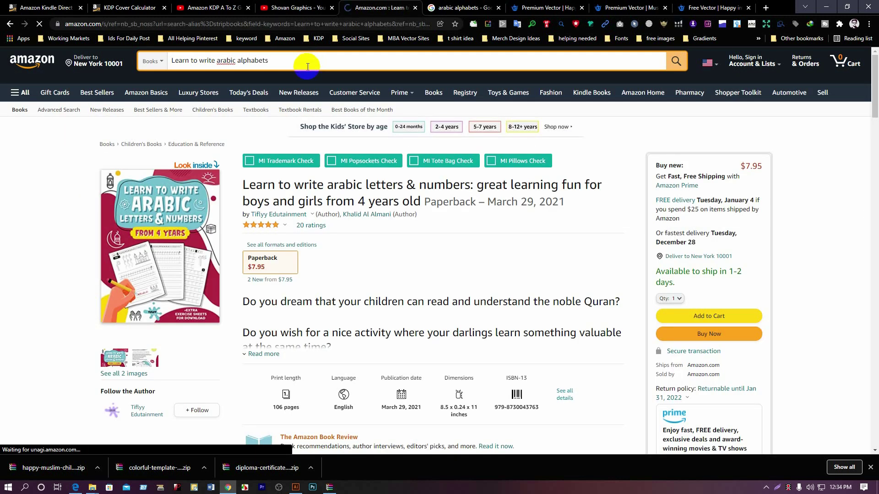
scroll(348, 379, down, 8)
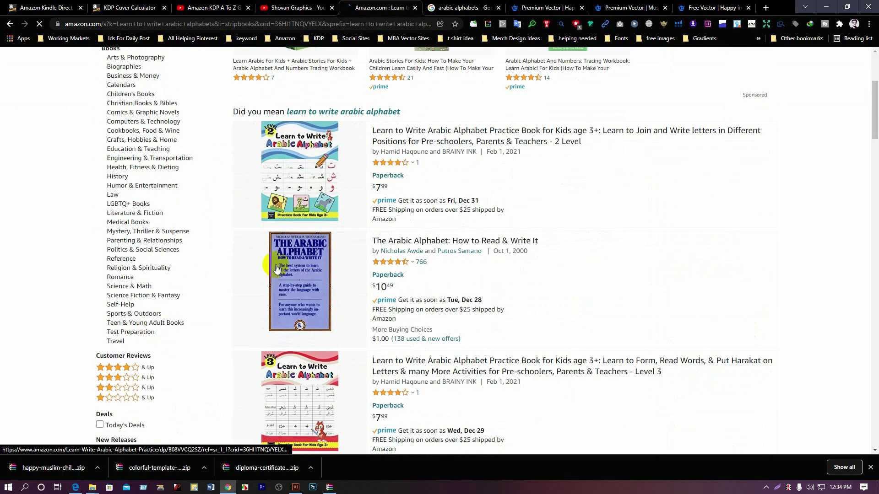
scroll(293, 197, up, 8)
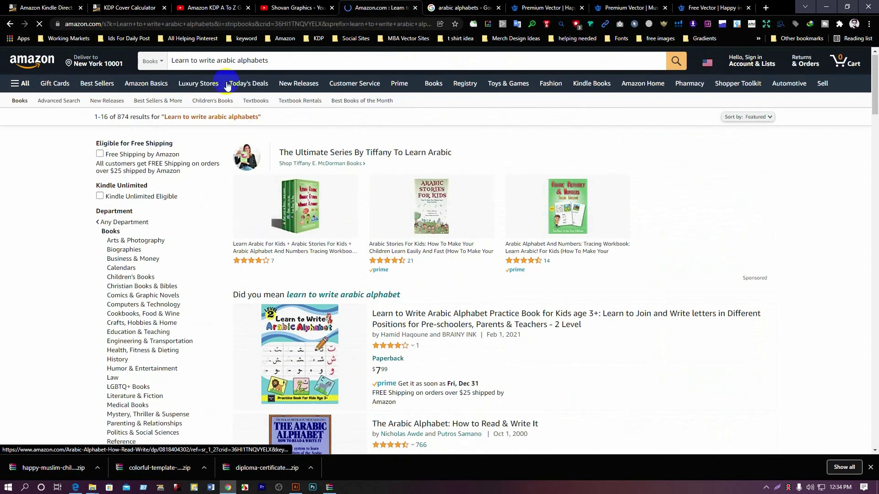
scroll(402, 281, down, 15)
scroll(395, 229, down, 10)
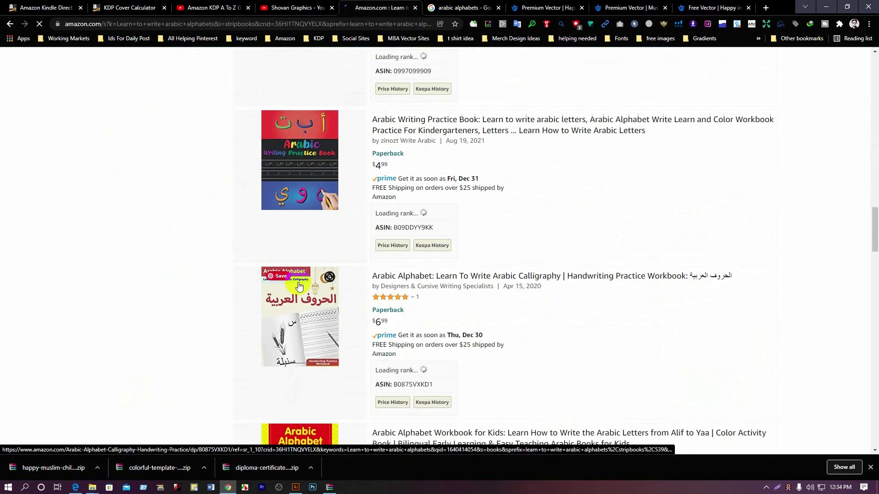
scroll(260, 211, up, 15)
scroll(303, 183, up, 10)
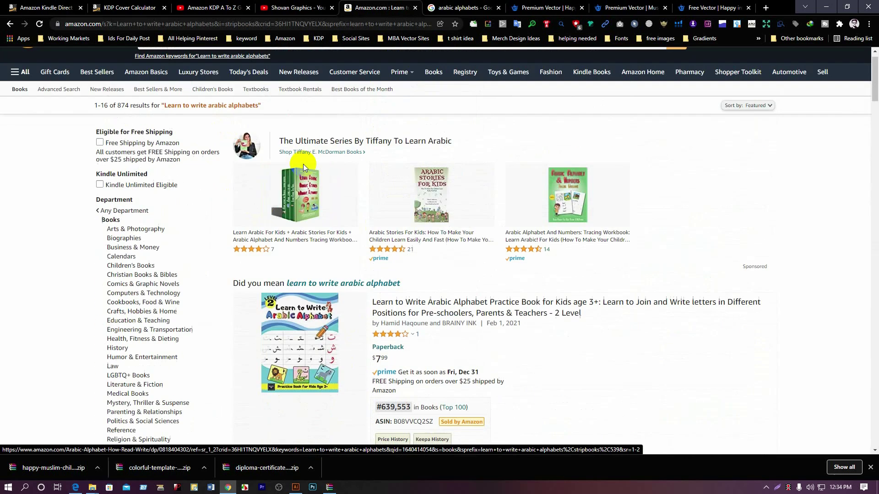
Copy "Learn to write arabic alphabets" from the Amazon search and insert it as text beside the cover in Illustrator
click(278, 60)
triple_click(278, 61)
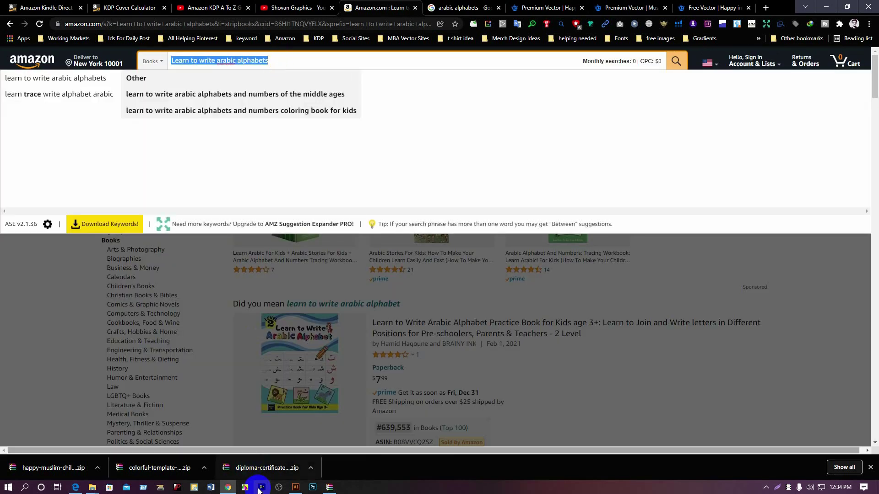
click(296, 487)
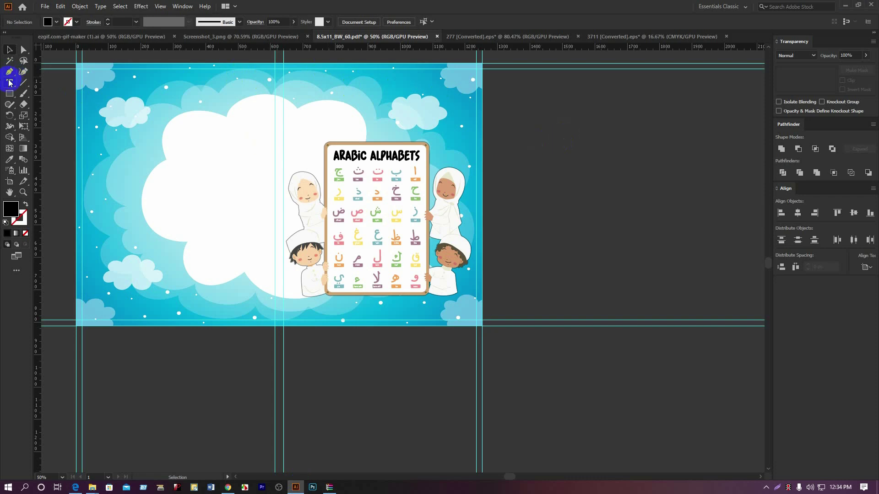
drag(9, 82, 55, 81)
click(515, 144)
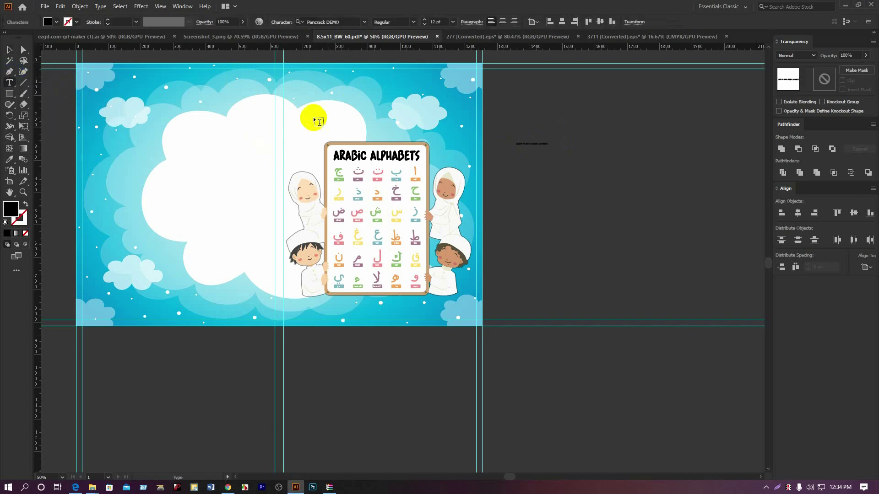
click(9, 50)
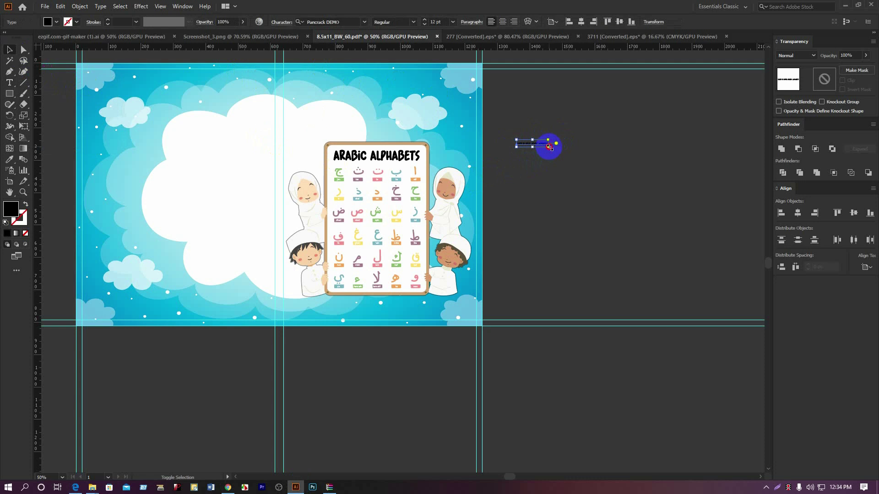
Enlarge the Learn to write arabic alphabets text to about 112 pt and set its font to Little Comet Demo Version
drag(550, 147, 764, 245)
drag(608, 216, 349, 255)
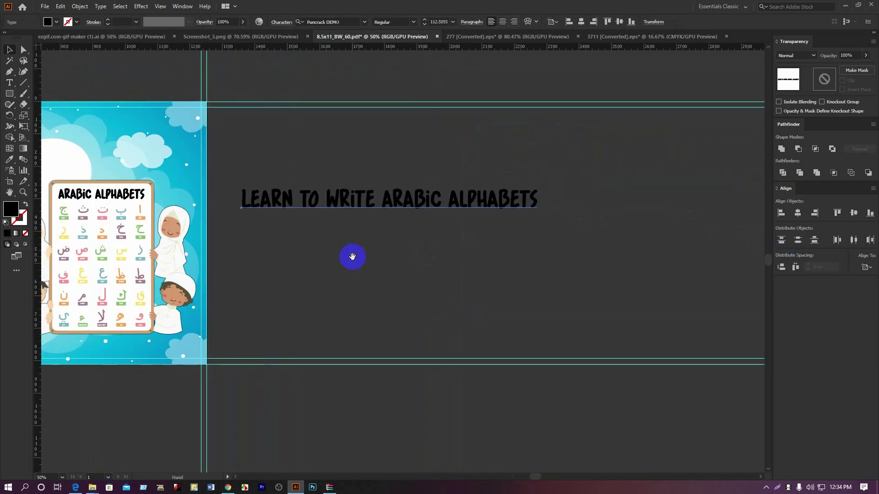
click(364, 22)
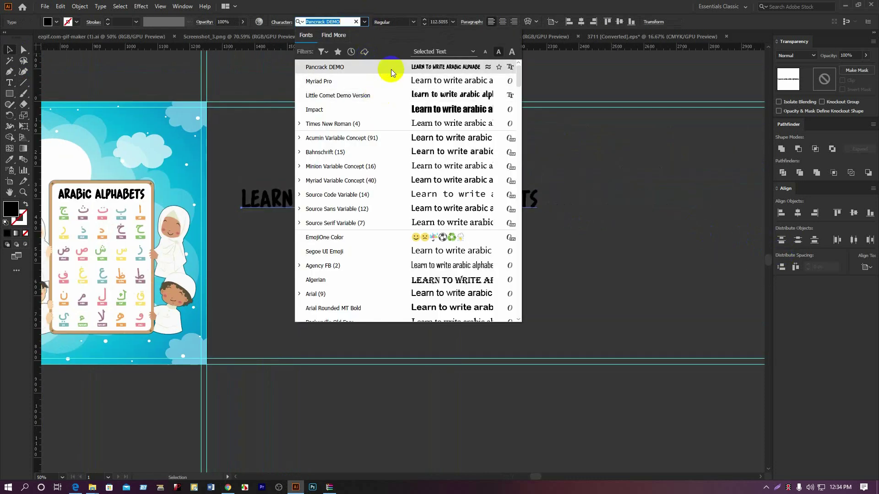
click(391, 98)
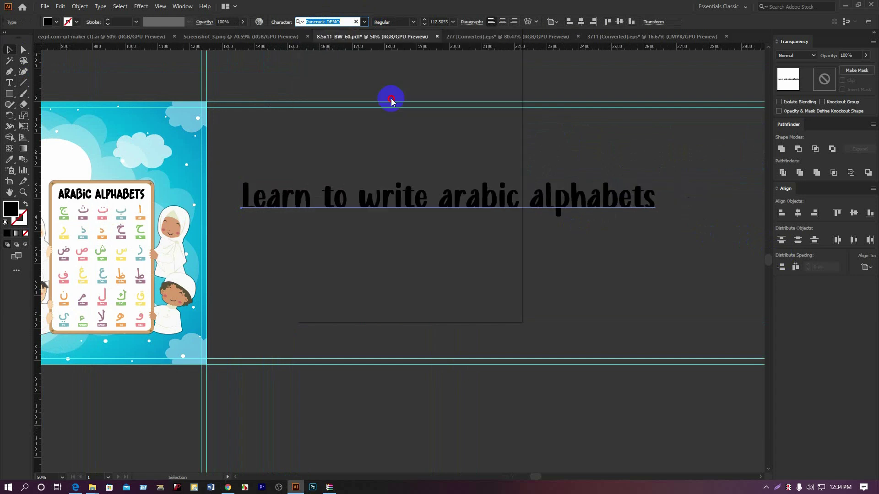
Convert the title text to uppercase and break it into two lines, LEARN TO WRITE and ARABIC ALPHABETS
click(98, 8)
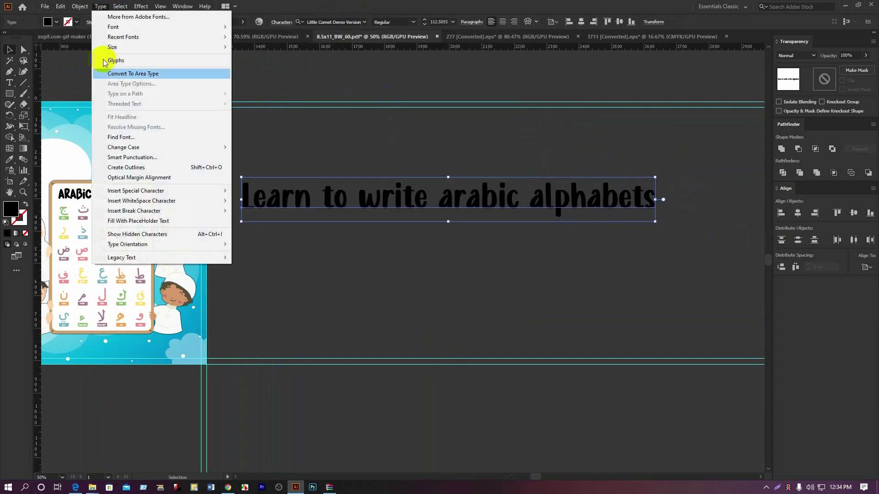
mouse_move(136, 145)
click(265, 145)
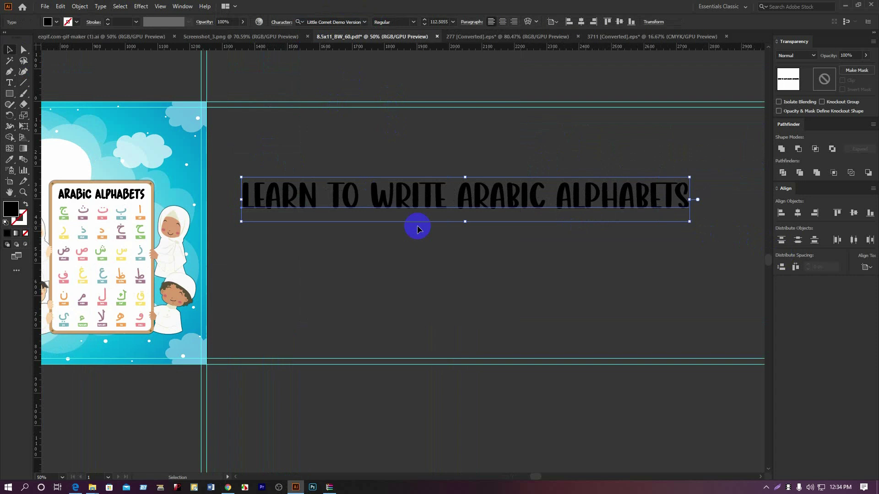
double_click(454, 197)
key(Return)
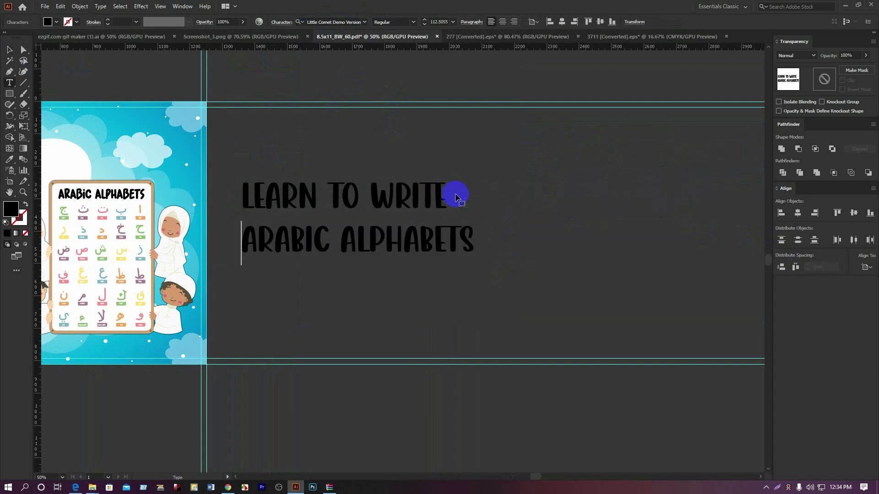
Convert the two-line title text to outlines and ungroup the resulting letters
click(9, 49)
right_click(357, 219)
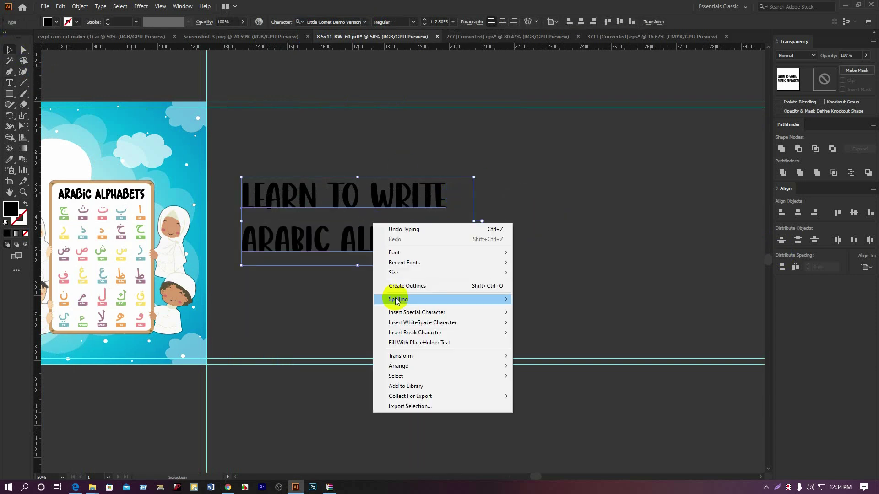
click(403, 287)
right_click(484, 253)
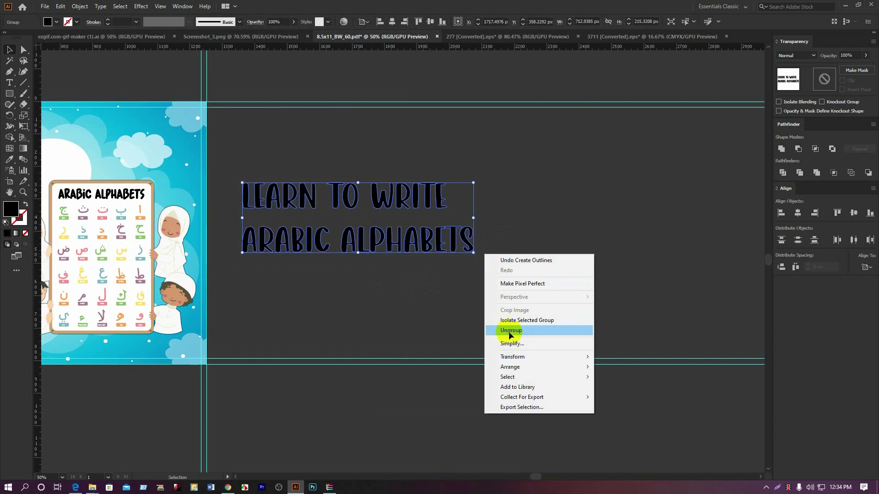
click(510, 331)
Group the LEARN TO WRITE letters as one object and the ARABIC ALPHABETS letters as another
click(474, 200)
drag(206, 157, 449, 199)
click(256, 165)
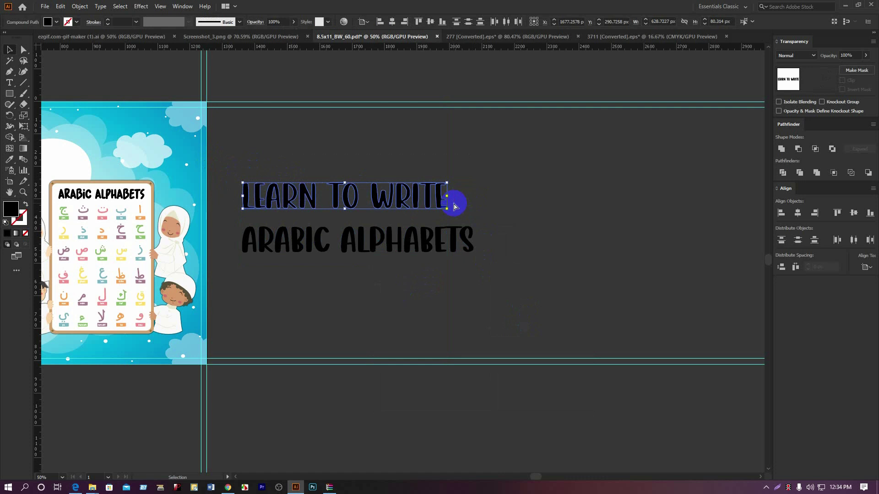
click(481, 258)
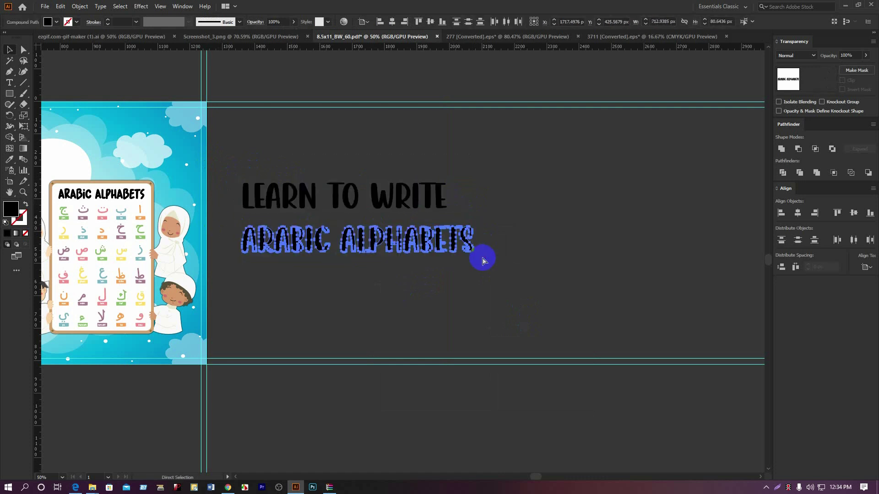
scroll(438, 262, up, 2)
Enlarge LEARN TO WRITE, and scale ARABIC ALPHABETS to about 865 px wide, keeping it the narrower line
click(425, 238)
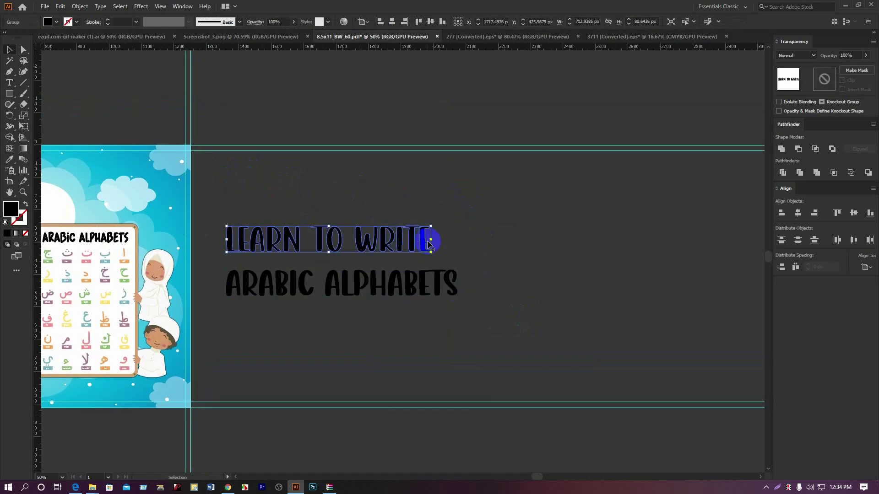
drag(430, 238, 573, 239)
drag(447, 276, 555, 315)
Place ARABIC ALPHABETS centred and close beneath the LEARN TO WRITE line
click(398, 22)
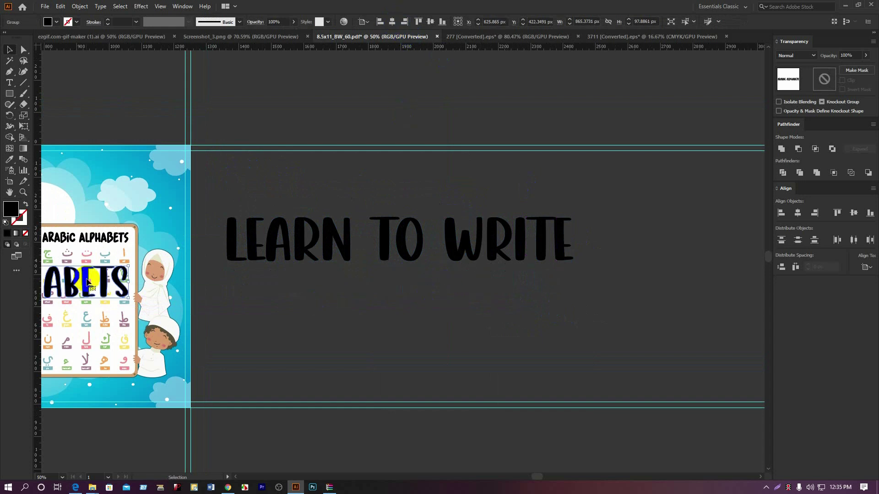
drag(104, 287, 516, 293)
click(601, 310)
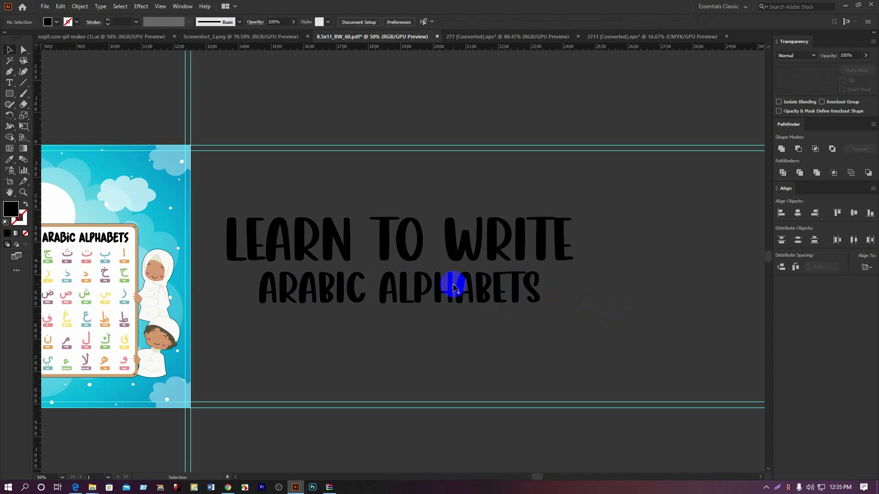
click(385, 293)
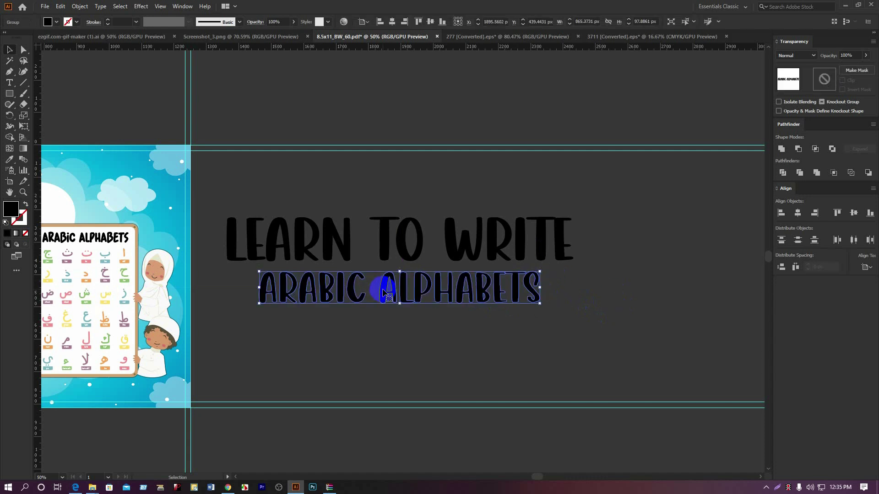
drag(383, 293, 384, 292)
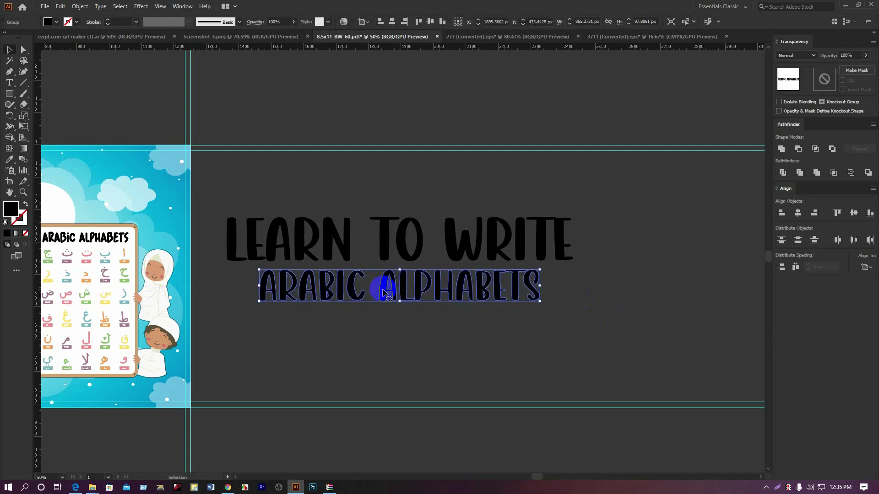
key(Right)
Group both title lines, scale them to about 553 px wide, and place them above the letter board on the front cover
shift+click(420, 241)
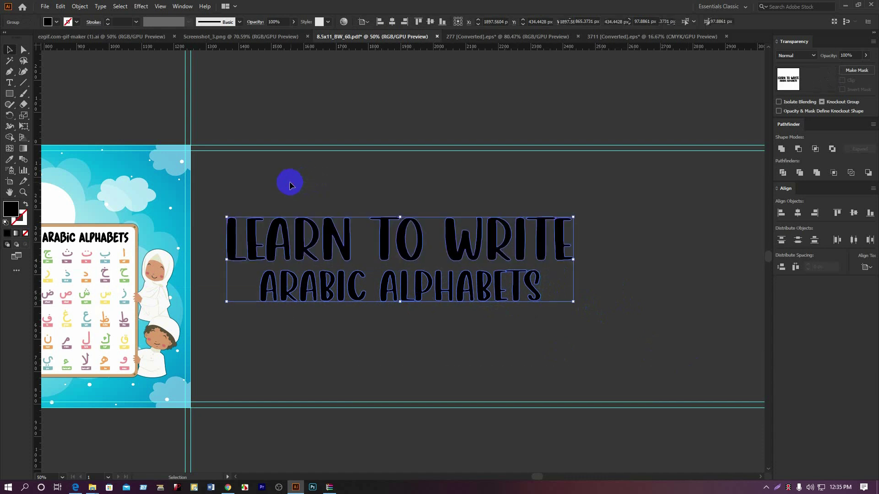
drag(299, 215, 382, 228)
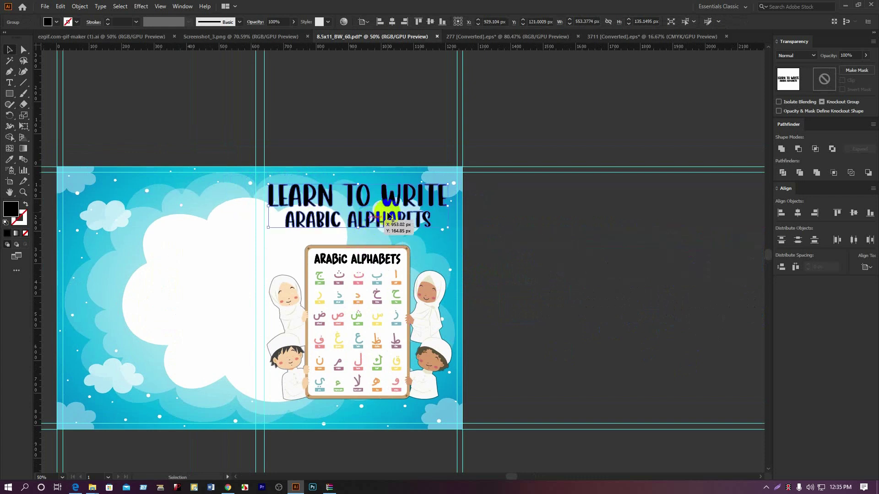
click(381, 22)
click(392, 21)
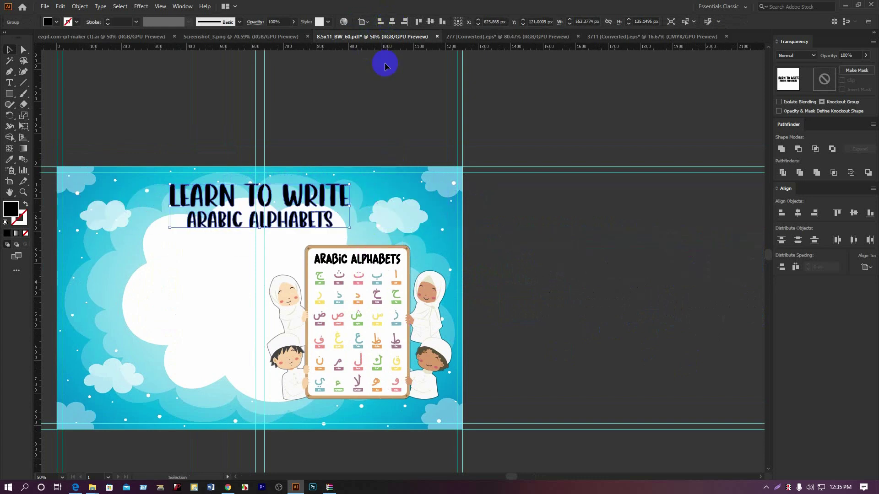
scroll(324, 199, up, 2)
drag(319, 203, 522, 205)
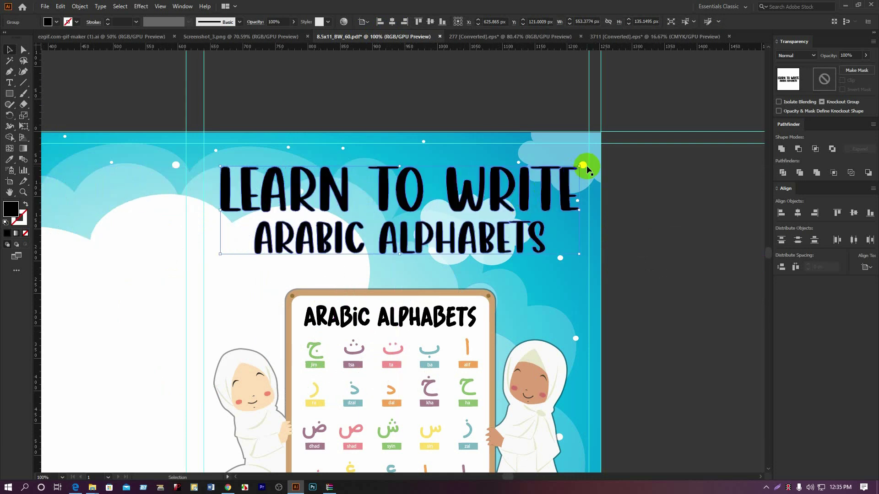
click(310, 100)
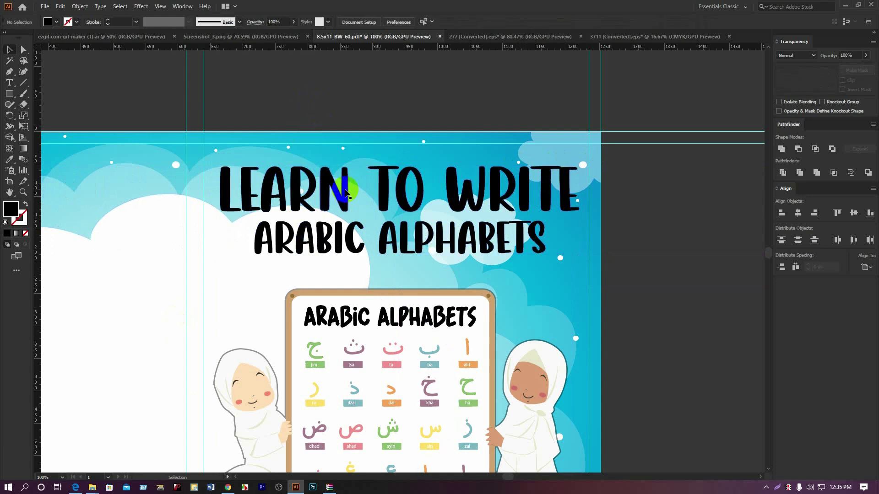
Change the fill colour of the grouped title to white
click(346, 193)
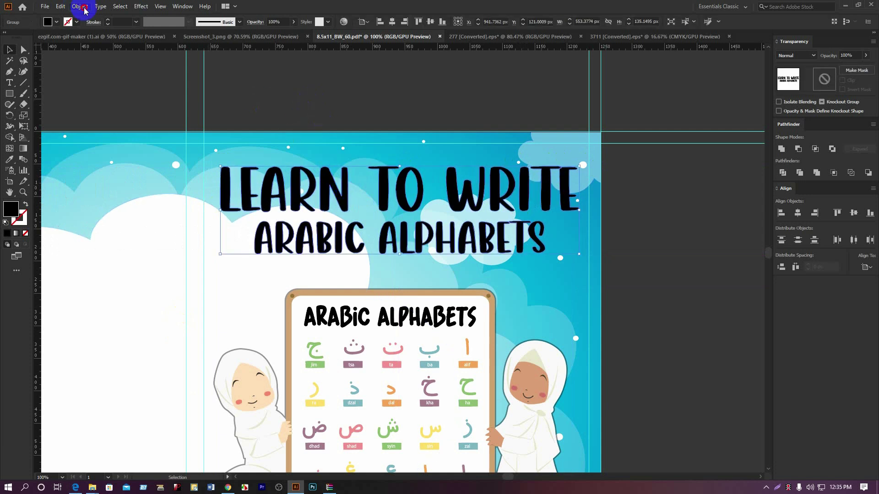
click(84, 9)
click(322, 94)
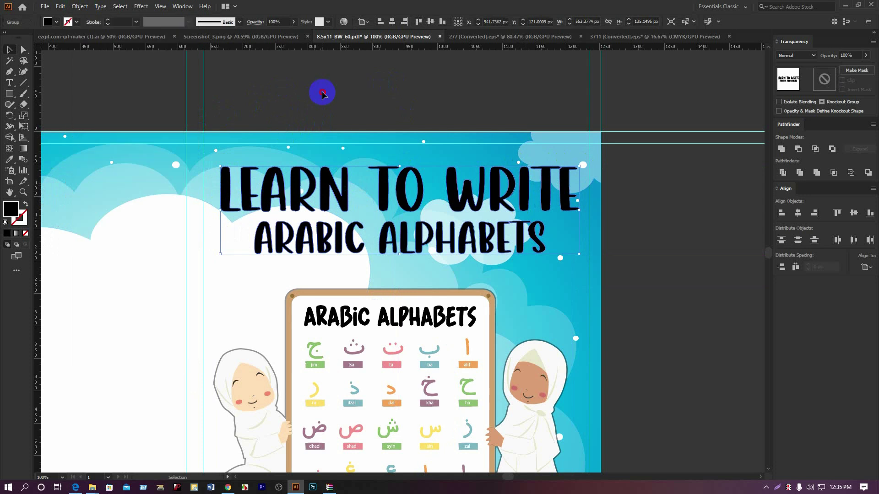
click(320, 190)
click(24, 192)
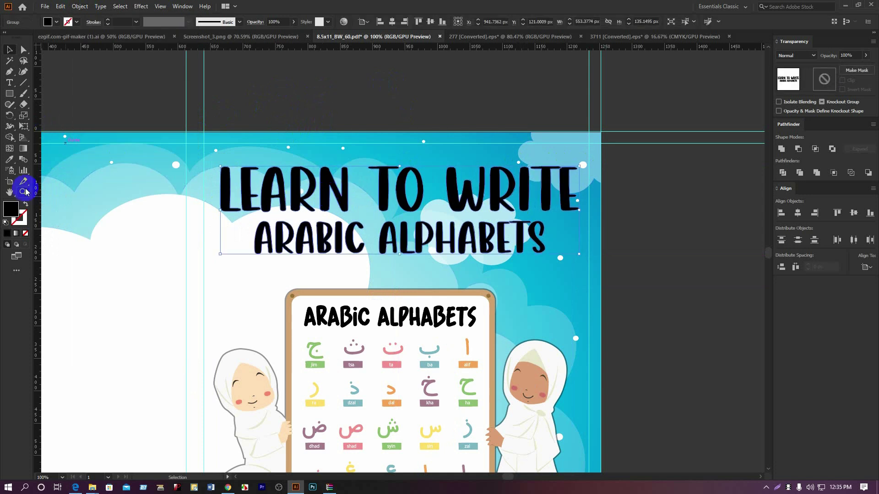
double_click(13, 210)
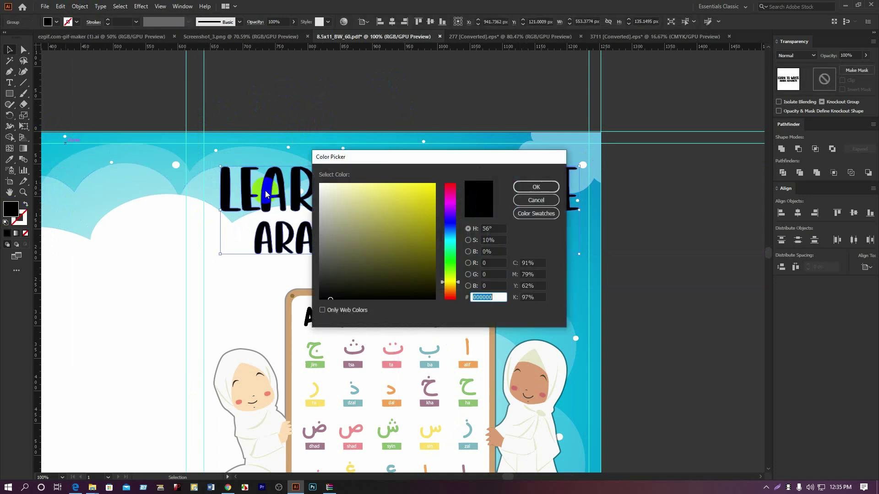
click(537, 187)
Offset the title's paths by 2 px with round joins
click(79, 6)
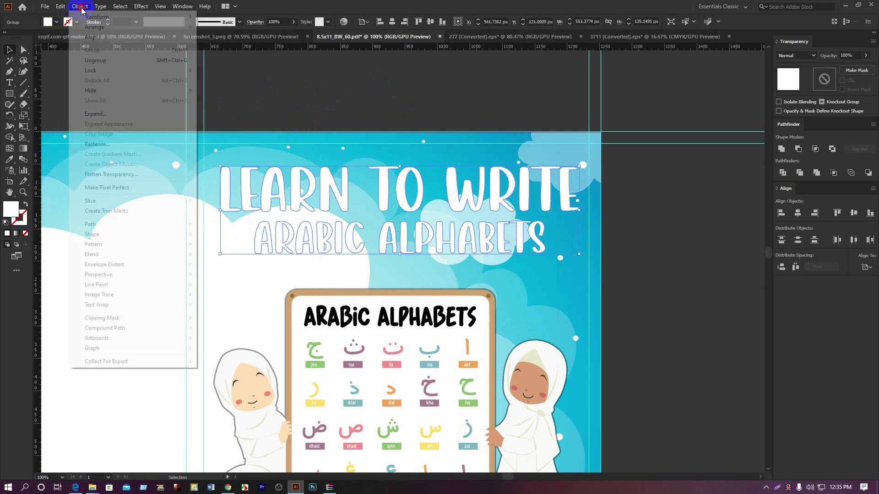
mouse_move(98, 225)
click(213, 257)
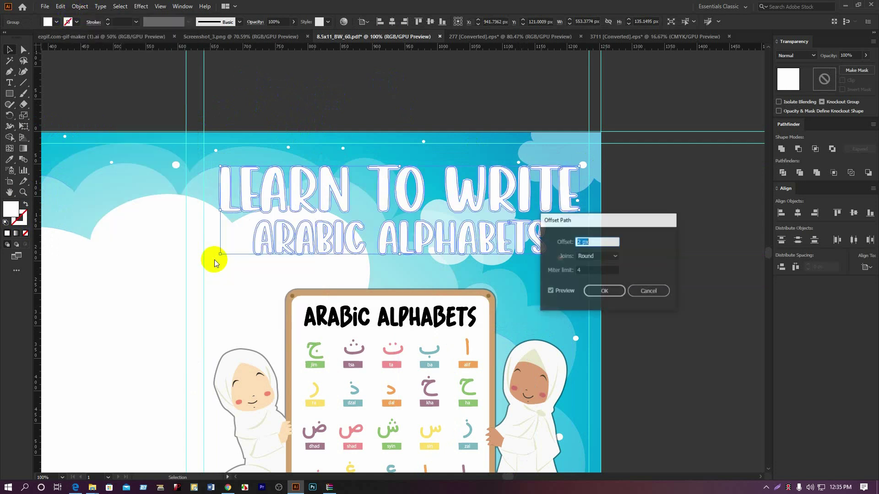
click(605, 291)
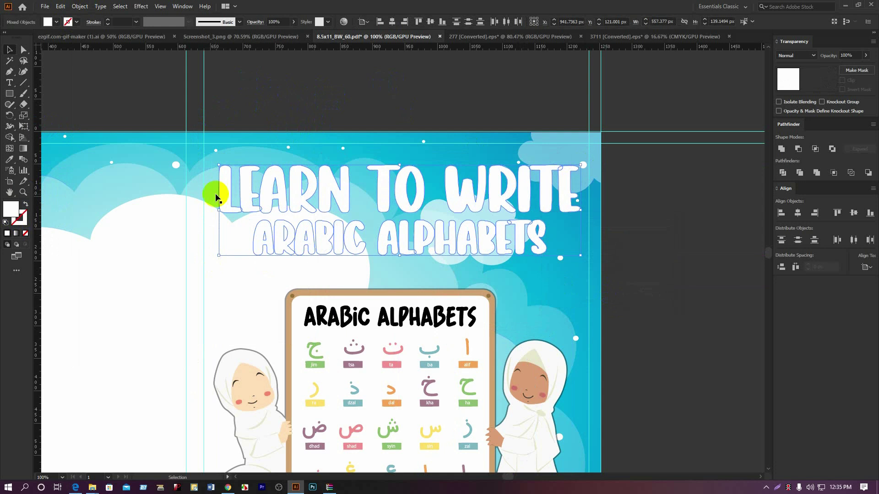
Fill the offset shapes with black (#000000) to form an outline around the white title letters
double_click(14, 209)
drag(373, 245, 453, 306)
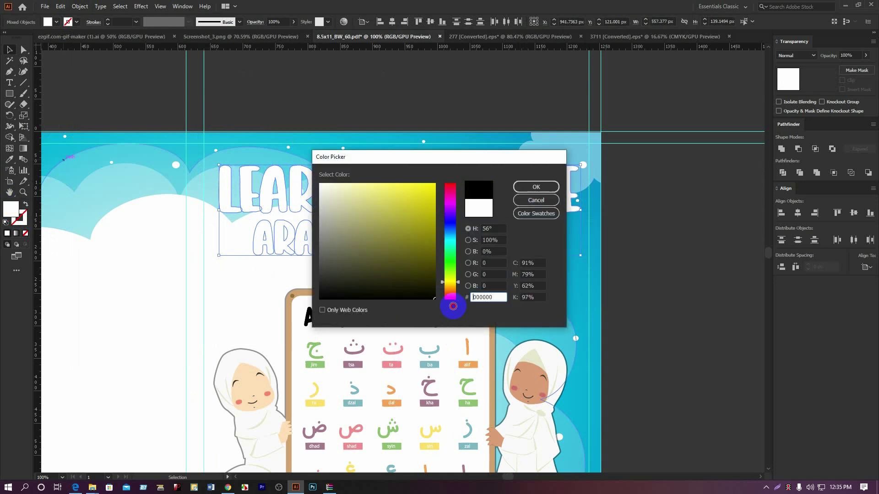
click(536, 187)
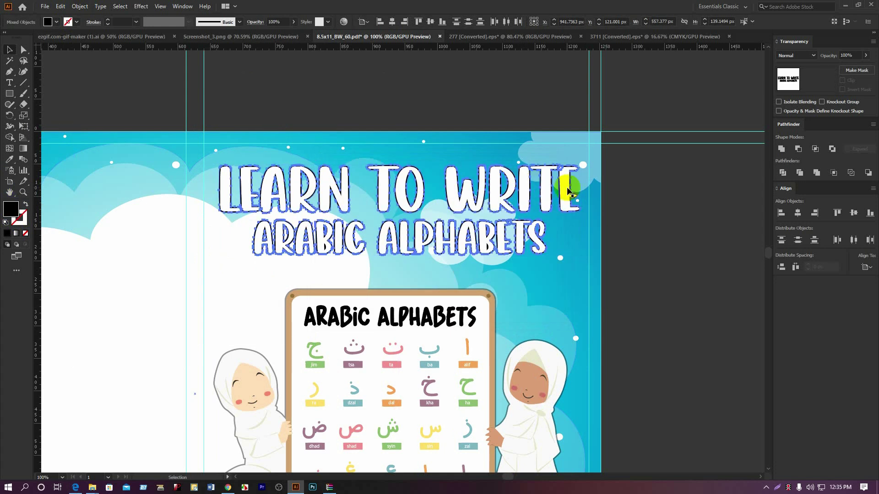
click(607, 201)
Group the title with its black outline, move it down closer to the letter board, and nudge it slightly left
scroll(607, 202, down, 2)
drag(622, 239, 525, 194)
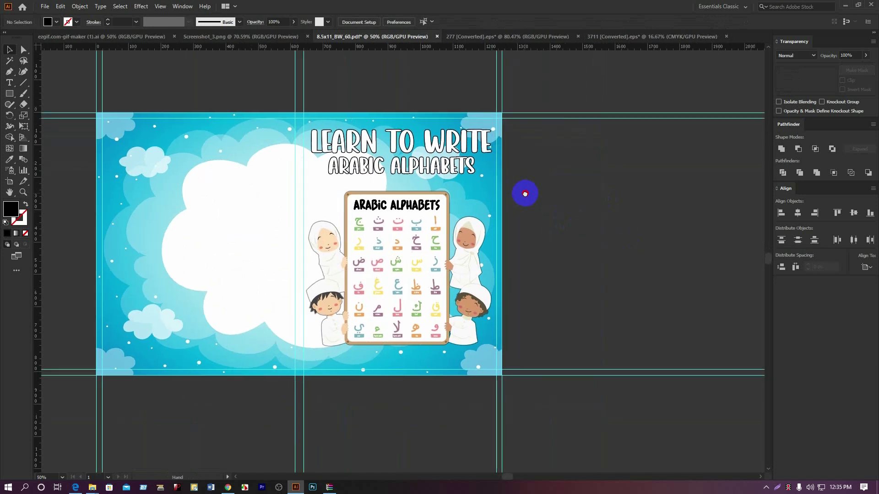
scroll(417, 168, up, 2)
click(418, 167)
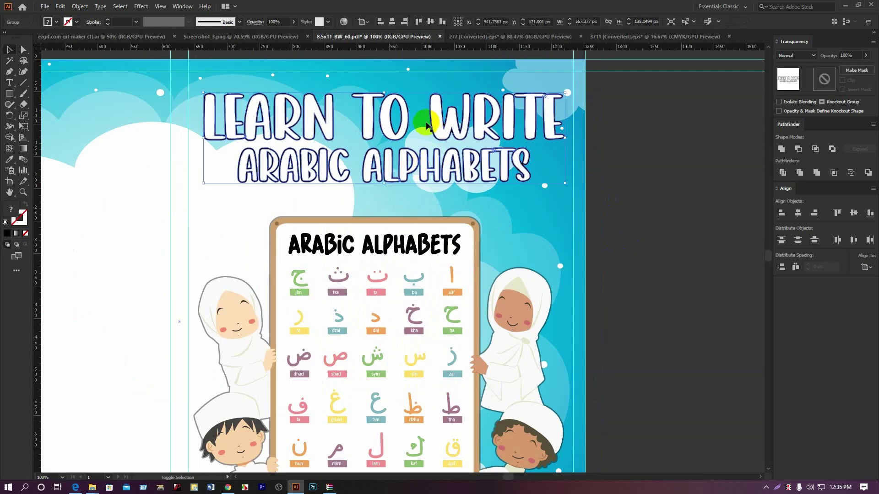
drag(407, 130, 409, 142)
click(611, 173)
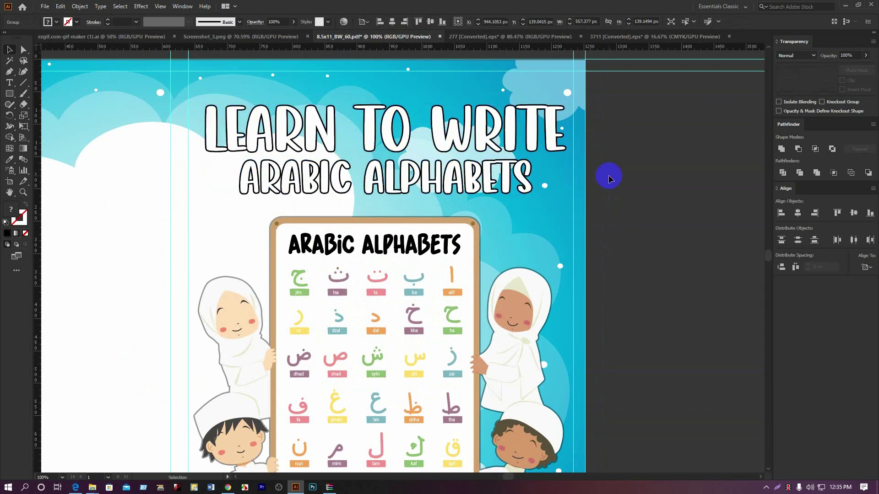
click(457, 137)
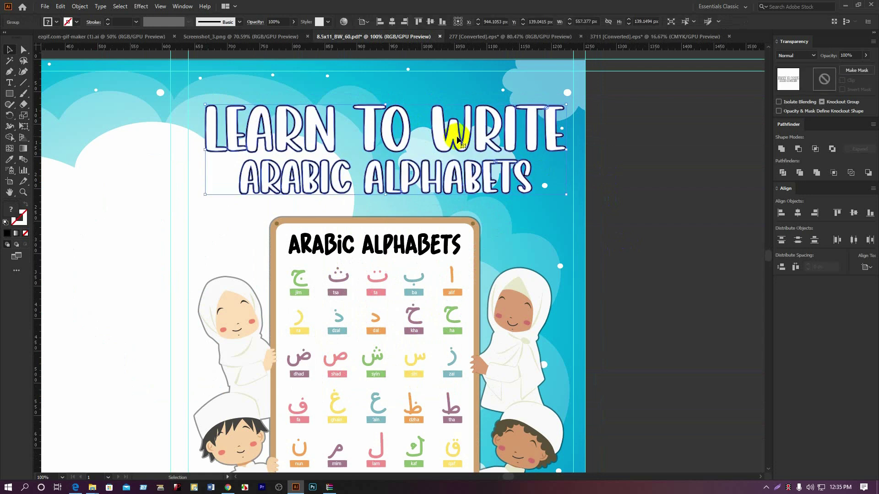
key(Left)
key(Left)
click(620, 145)
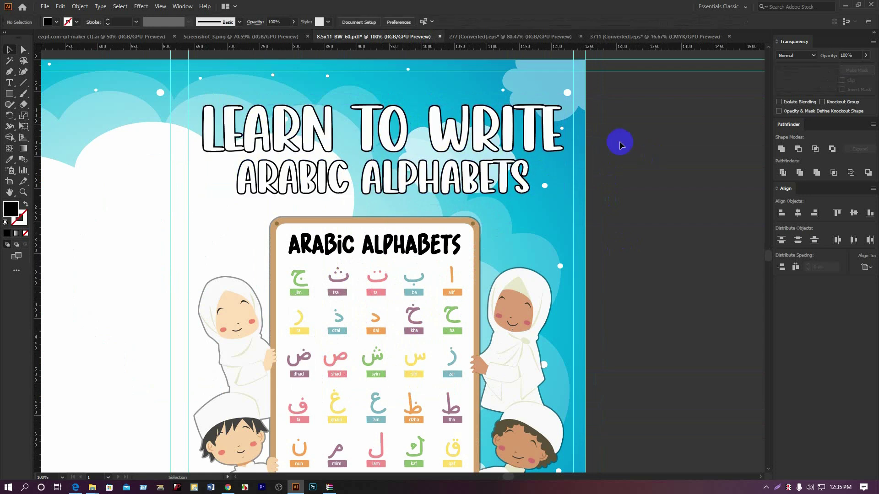
Check the open Screenshot_3.png and 277 [Converted].eps documents, and switch to the children artwork in 3711 [Converted].eps
scroll(619, 145, down, 2)
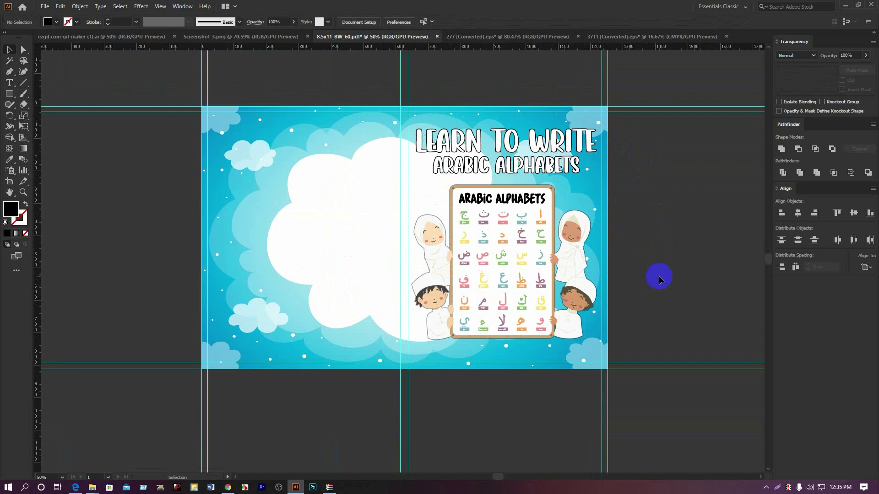
click(262, 36)
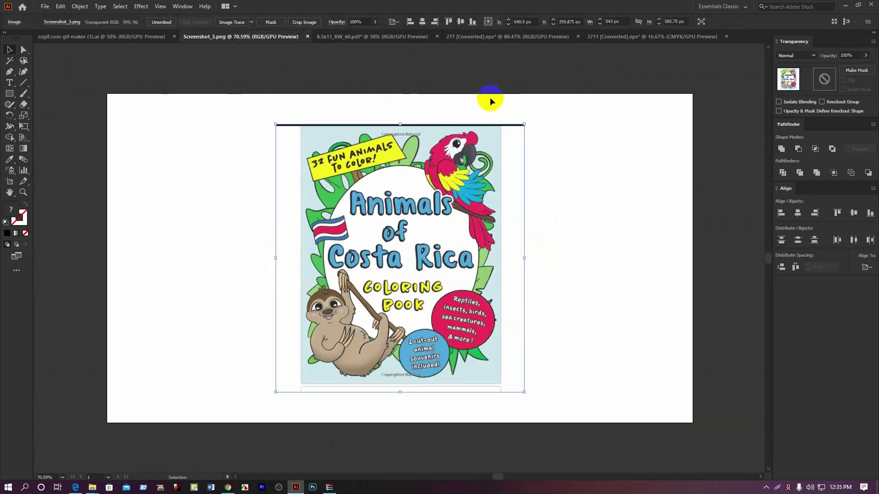
click(512, 40)
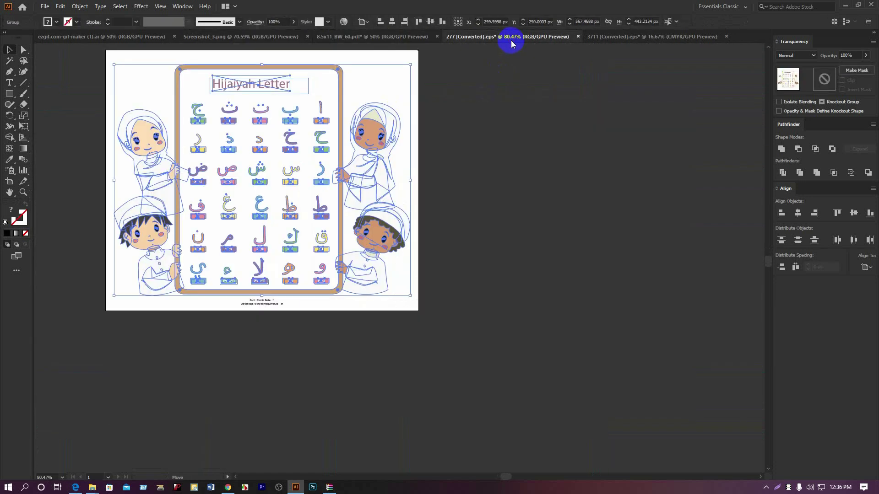
click(630, 39)
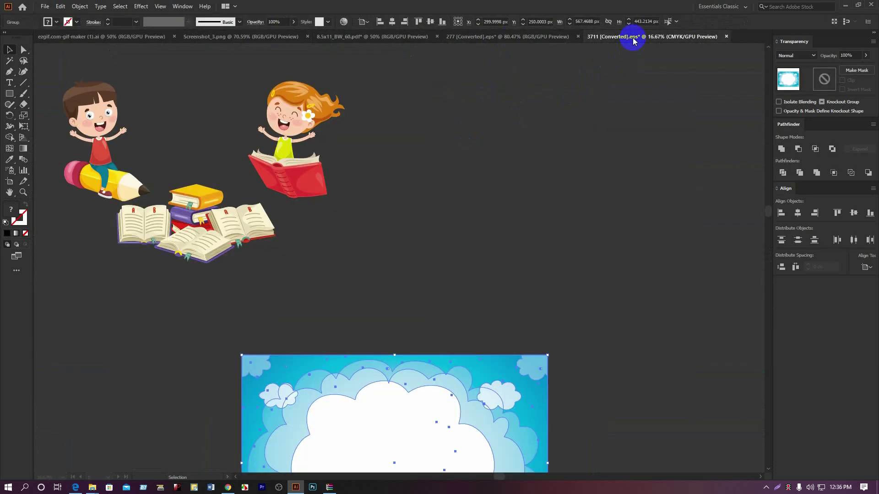
In the ezgif.com-gif-maker (1).ai document, draw a rounded rectangle about 8.07 by 8.93 in over the letters and centre it horizontally
click(63, 37)
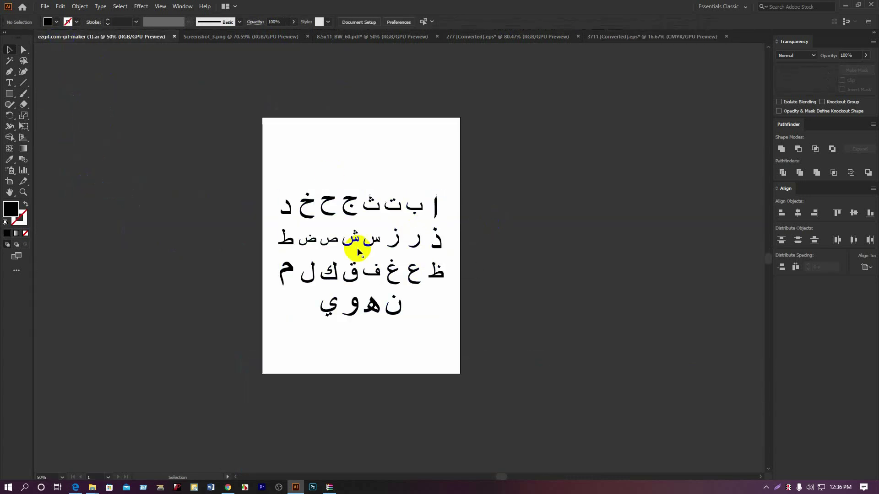
key(ctrl+plus)
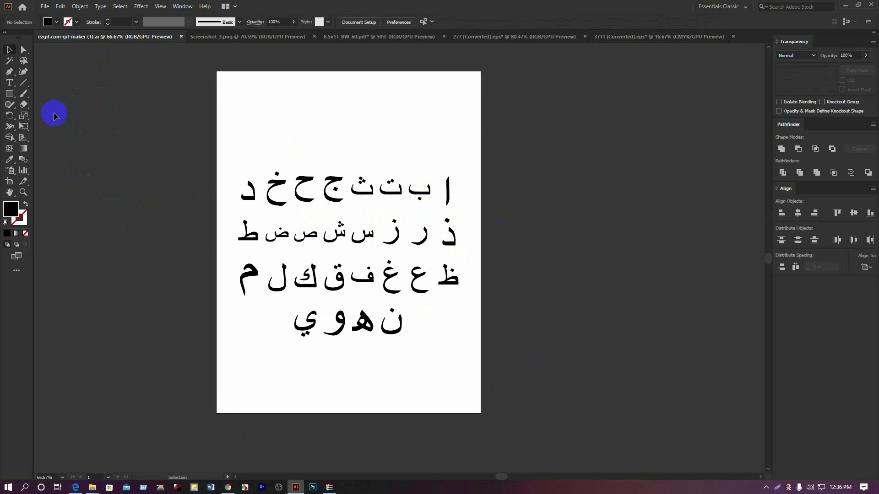
drag(8, 87, 51, 95)
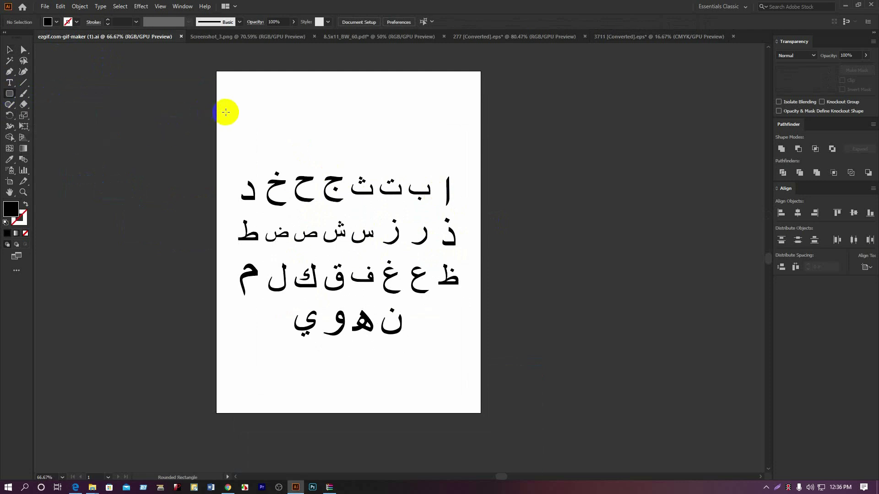
mouse_move(226, 112)
mouse_down()
mouse_move(472, 355)
mouse_move(477, 390)
mouse_up()
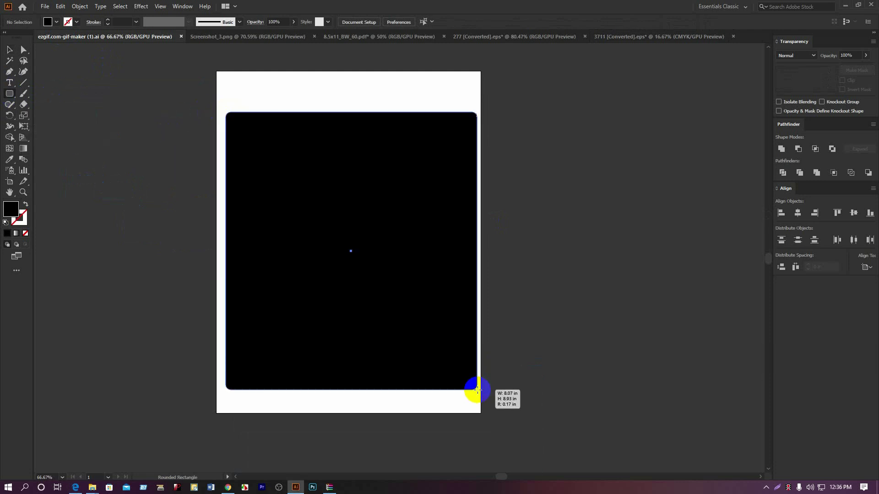
click(10, 50)
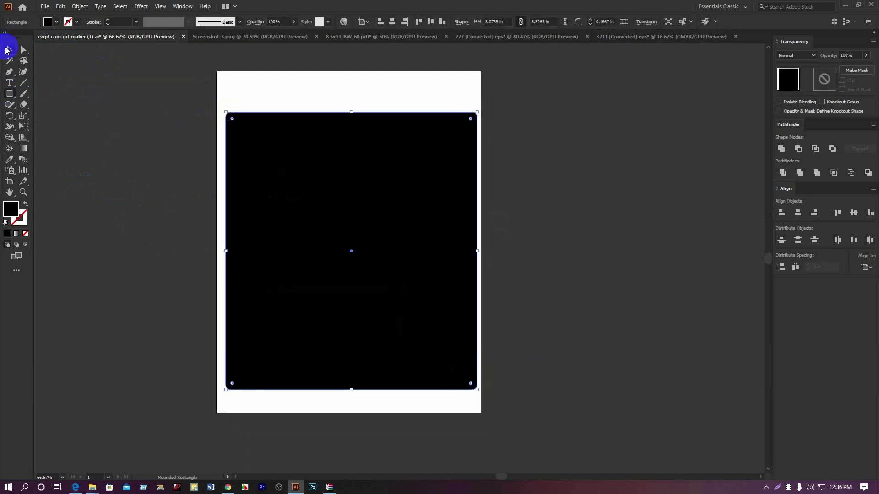
click(393, 22)
Fill the rounded rectangle with white (#FFFFFF) and send it behind the Arabic letters
double_click(12, 211)
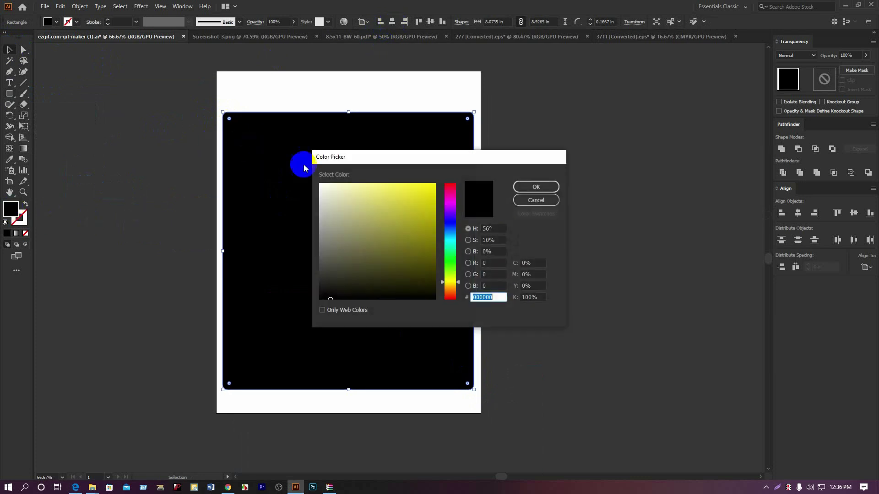
drag(328, 190, 319, 174)
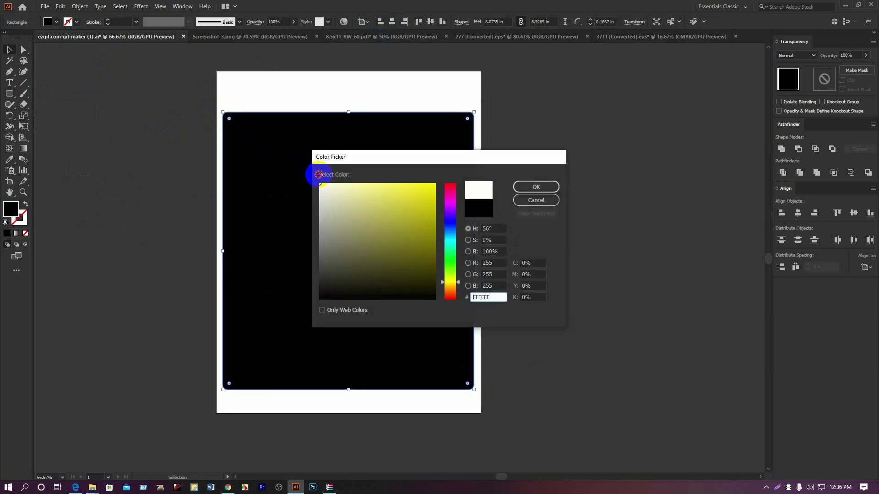
click(519, 188)
right_click(421, 187)
mouse_move(471, 340)
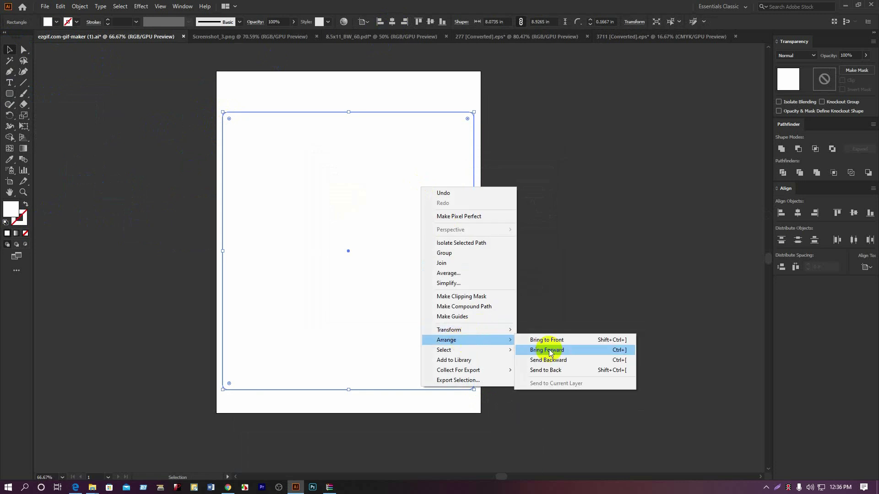
click(546, 369)
click(549, 363)
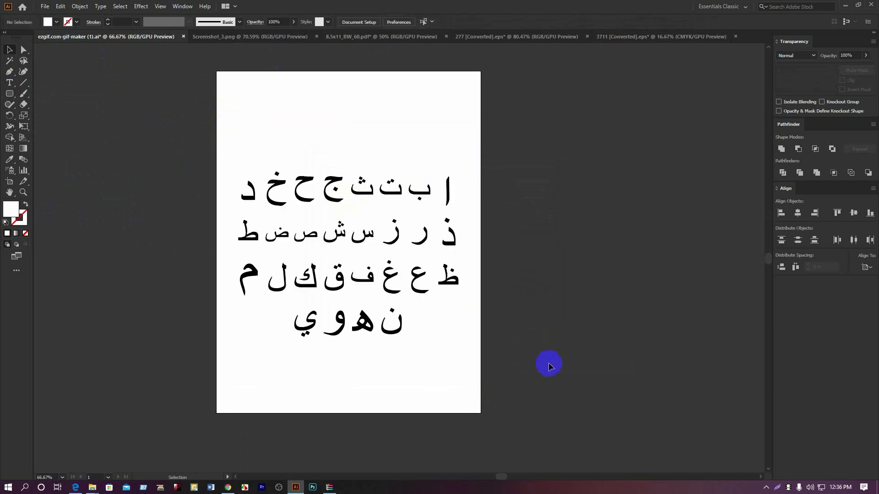
Copy the grouped letters and white rectangle into the 8.5x11_BW_60.pdf cover and move them toward the back cover
click(318, 122)
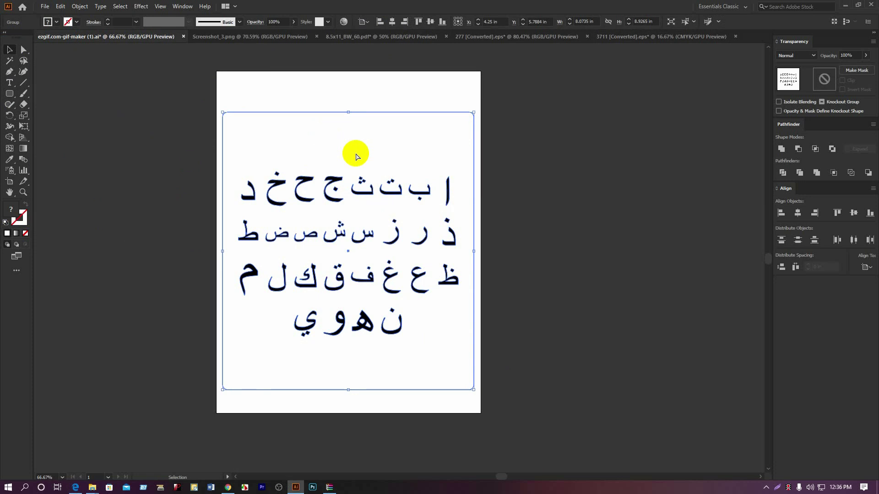
click(406, 38)
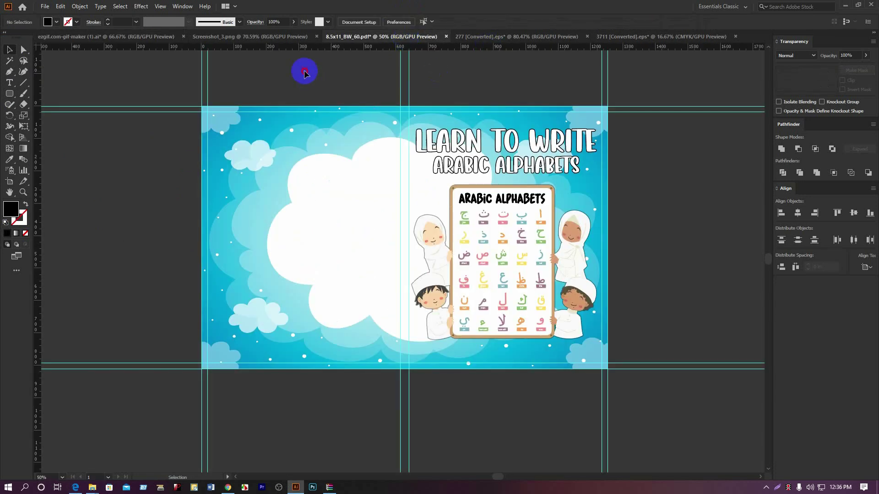
key(ctrl+v)
drag(452, 338, 379, 316)
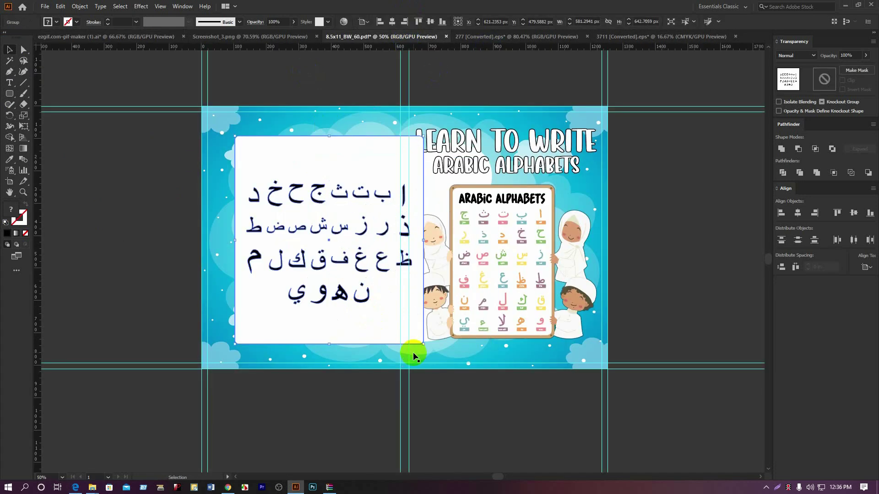
Scale the pasted letter panel down to about 346 by 382 px and position it on the back cover
drag(420, 345, 307, 276)
click(393, 22)
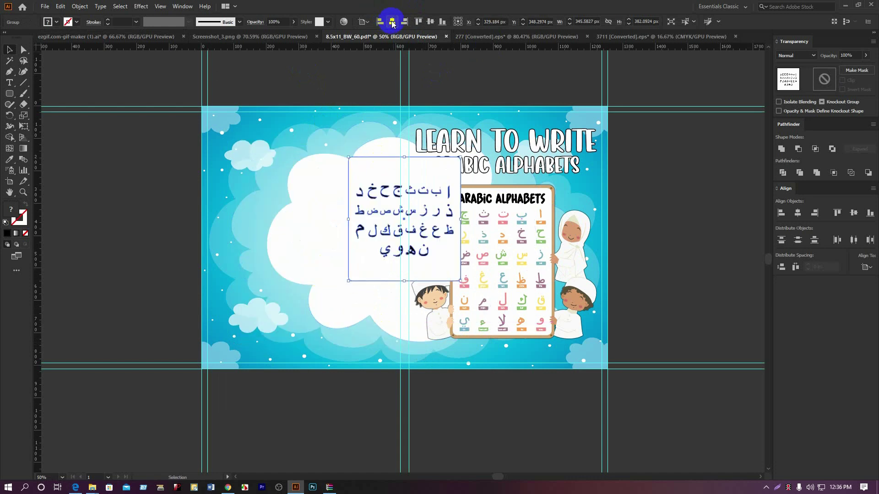
drag(427, 181, 330, 179)
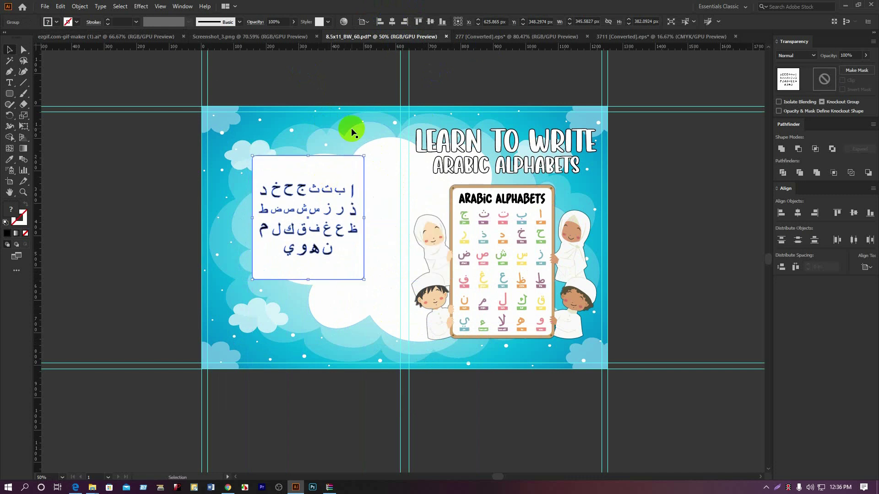
Ungroup the letter panel and offset its white rectangle's path by 2 px with round joins
click(79, 6)
click(245, 82)
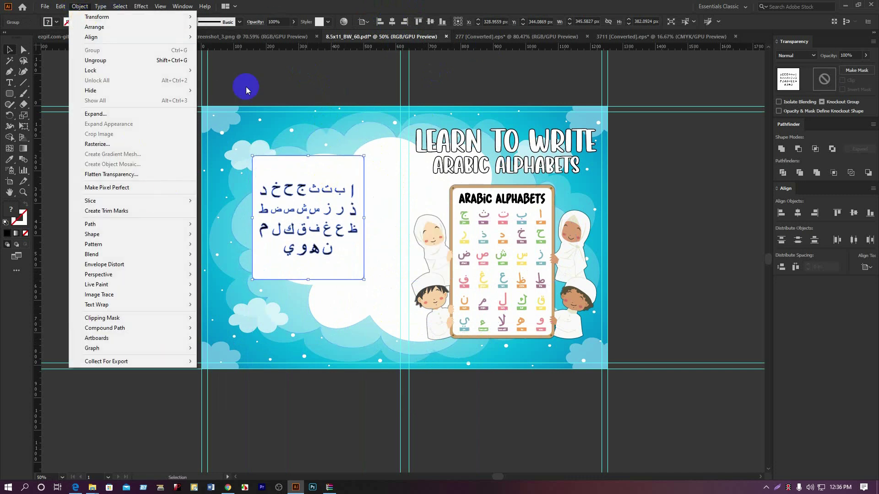
right_click(306, 170)
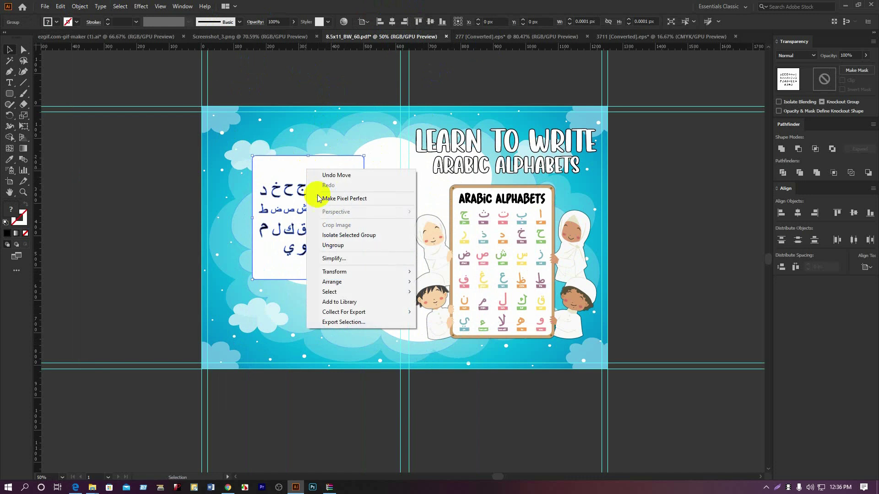
click(329, 247)
click(116, 228)
click(271, 177)
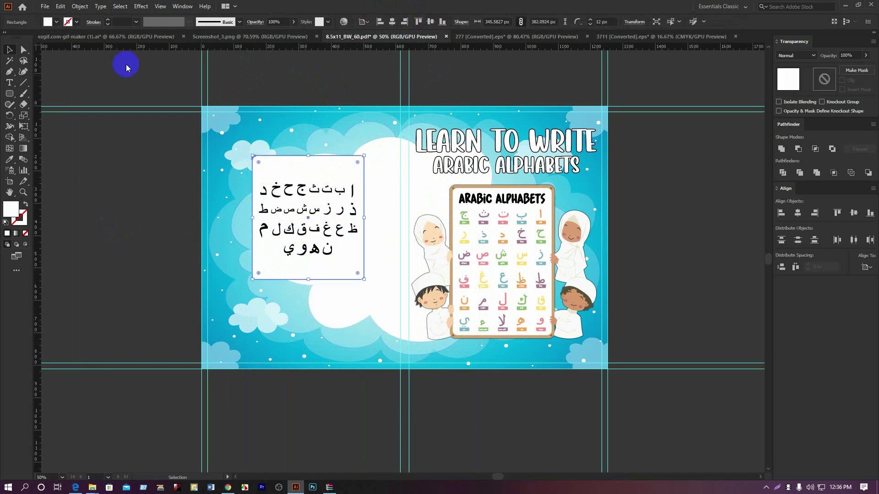
click(80, 6)
mouse_move(98, 223)
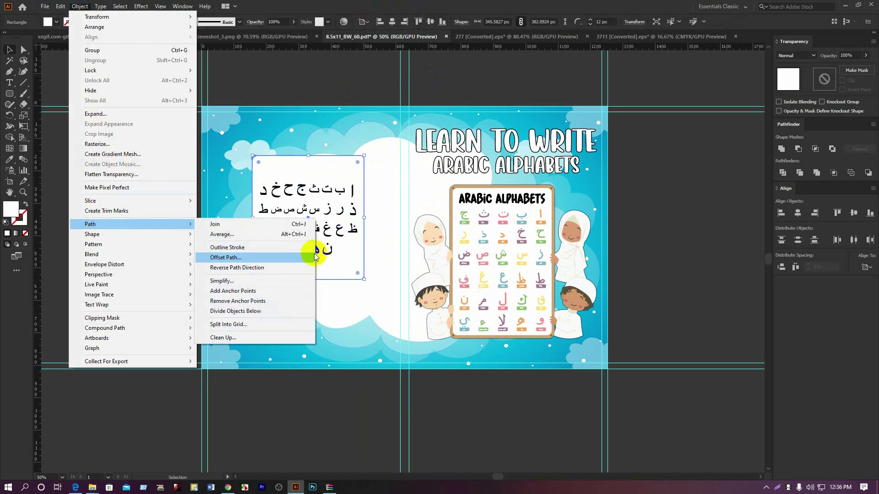
click(270, 259)
click(595, 292)
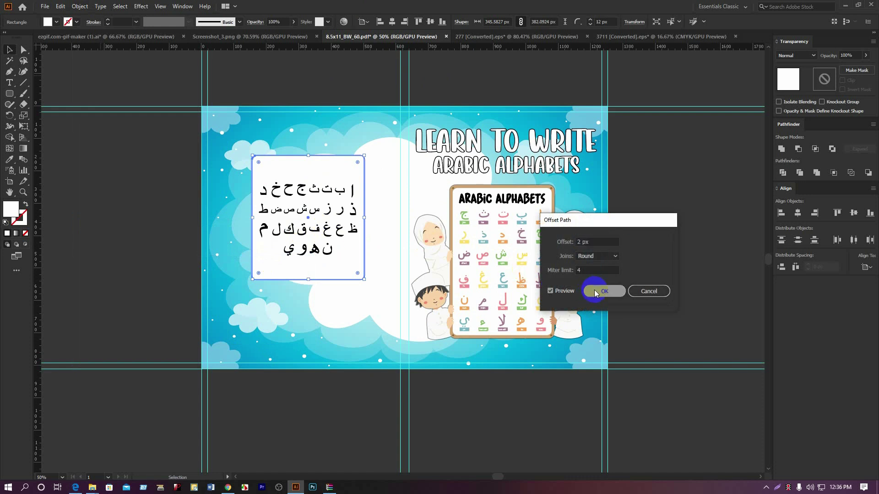
Cut the offset rectangle, paste it in front at the same position, and apply Unite to it
key(ctrl+x)
key(ctrl+f)
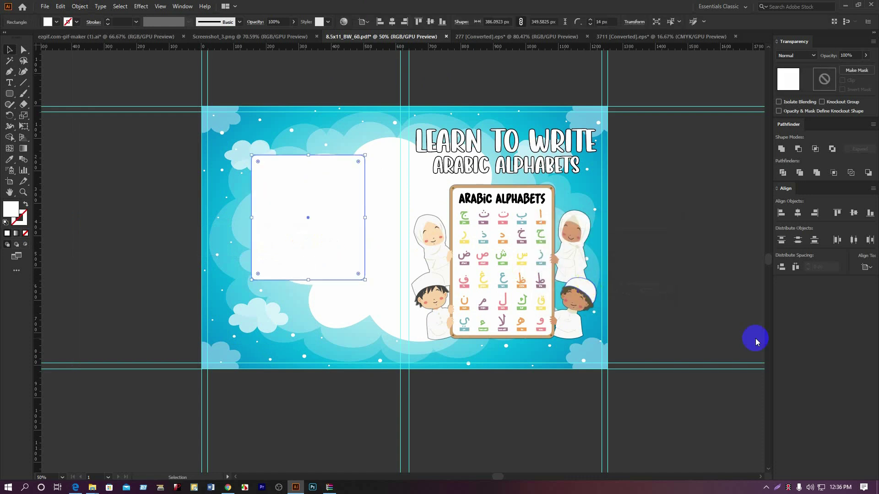
click(782, 149)
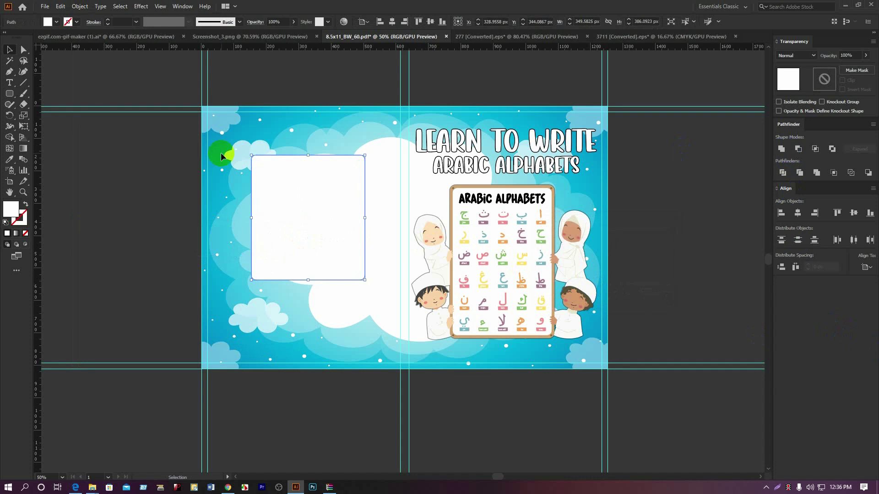
Fill the offset rectangle with black (#000000) and send it behind the white letter panel to form an outline
double_click(5, 211)
drag(382, 245, 448, 312)
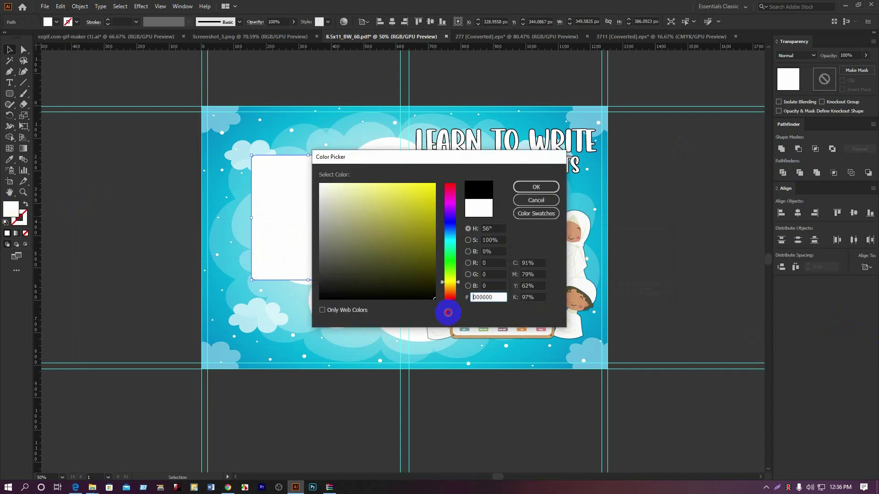
click(536, 187)
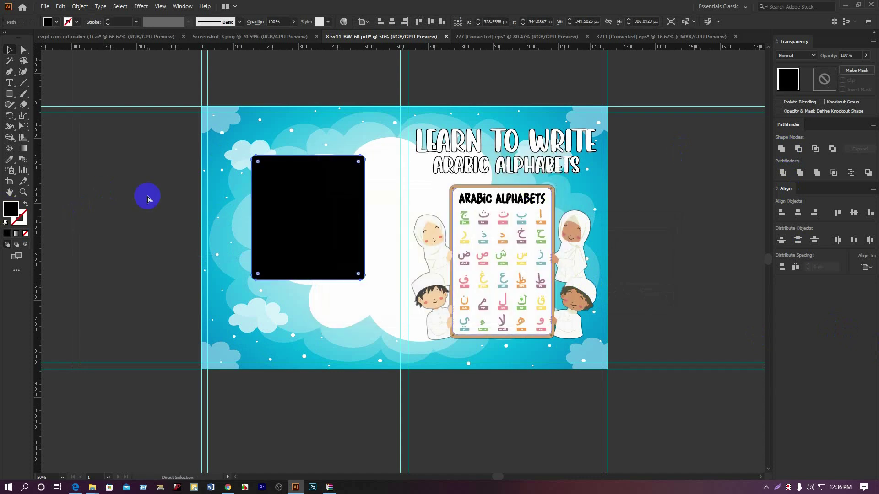
key(ctrl+z)
click(128, 190)
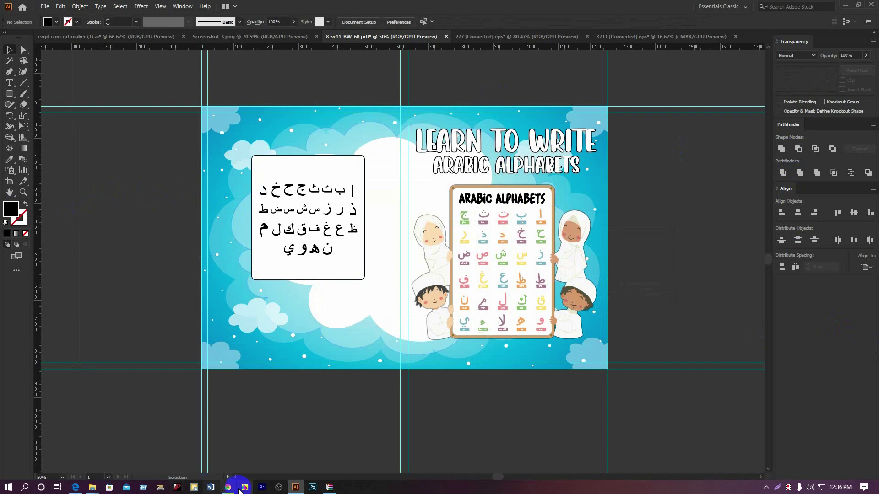
Switch to Chrome and search Google for "This Product Will Improve Your Kids Islamic Knowlegde"
click(231, 488)
click(220, 25)
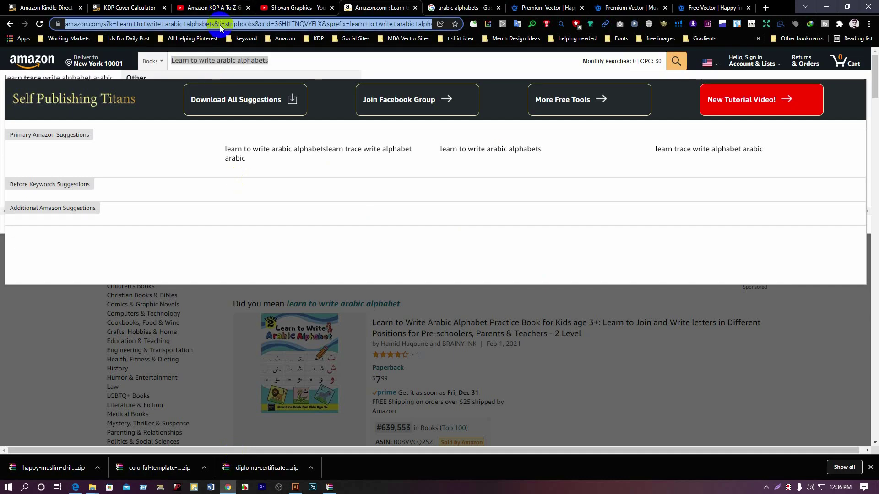
text(This )
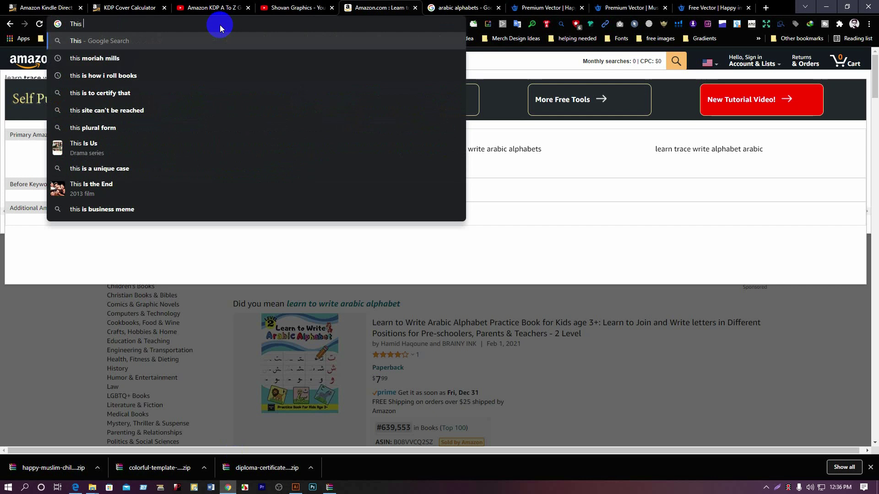
text(Product W)
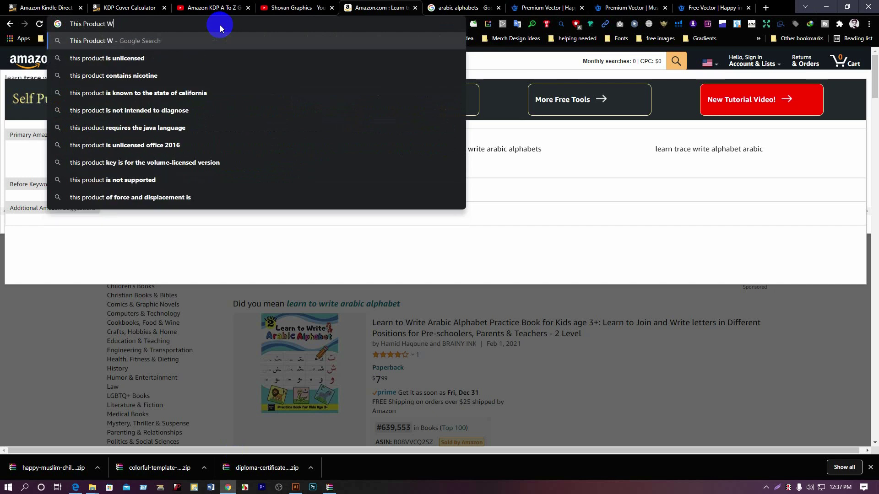
text(ill Im)
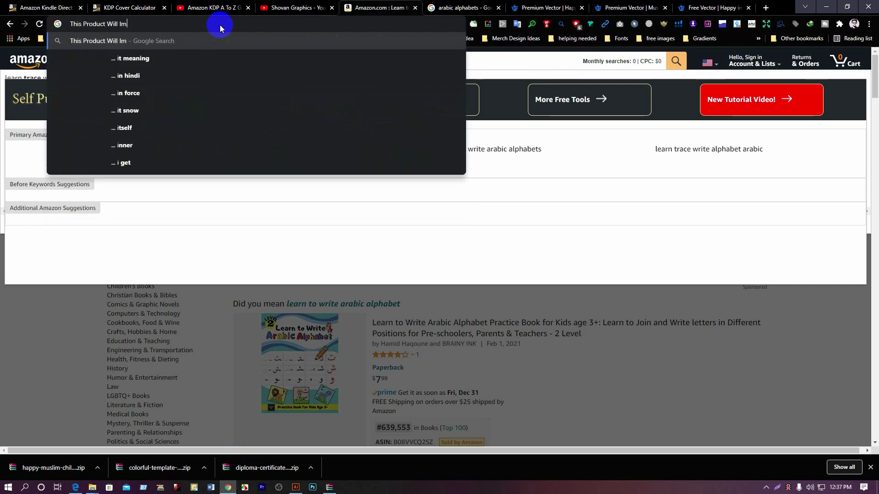
text(prove Yo)
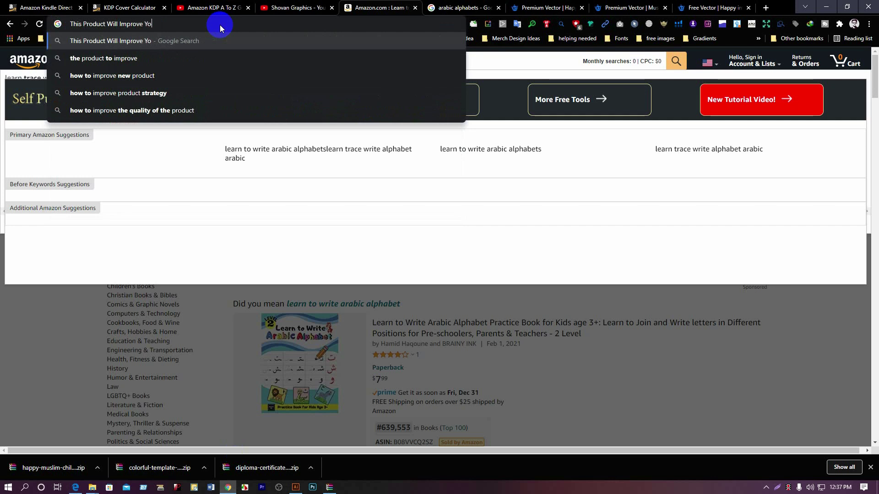
text(ur K)
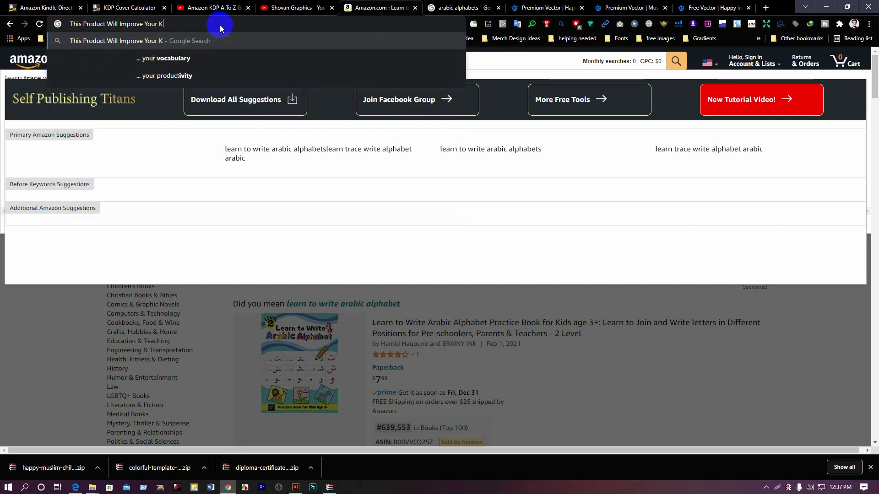
text(ids Islamic )
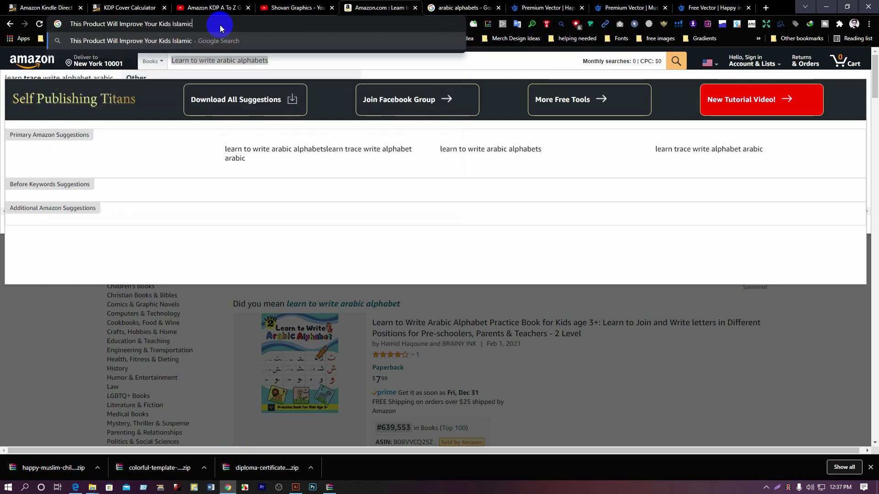
text(Kn)
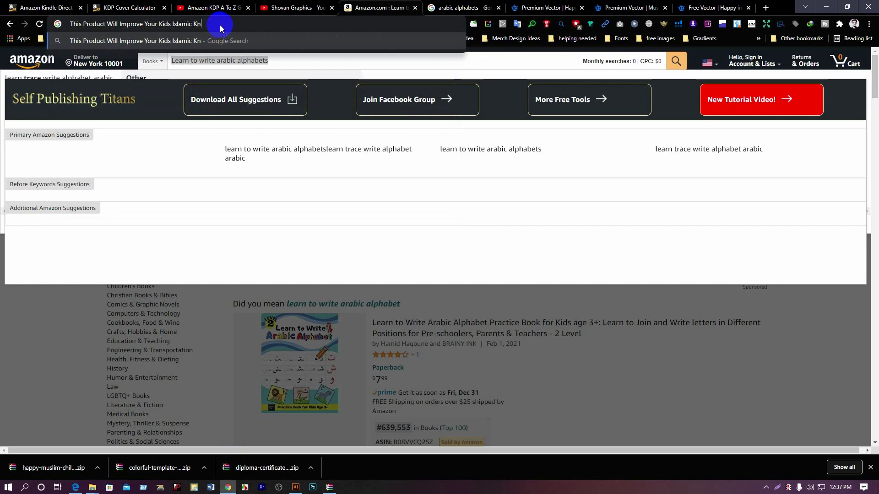
text(owlegde)
key(Return)
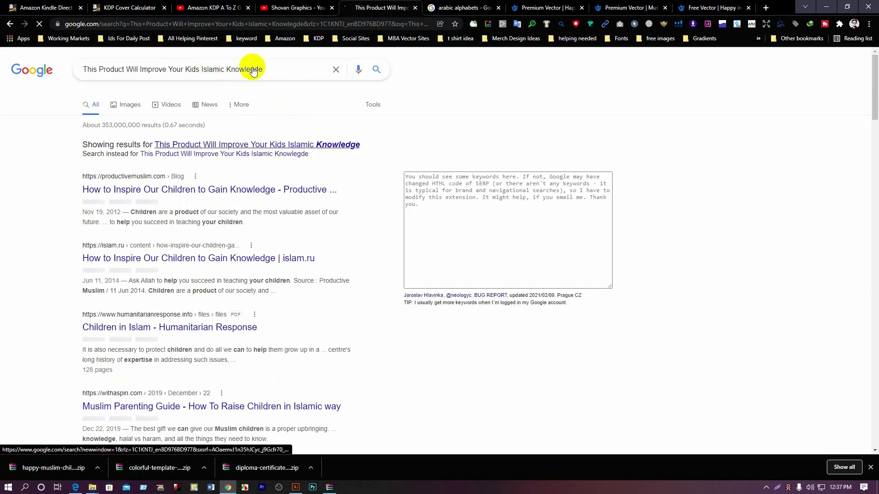
Copy the full sentence from the Google search field and return to the cover document in Illustrator
triple_click(228, 70)
key(ctrl+c)
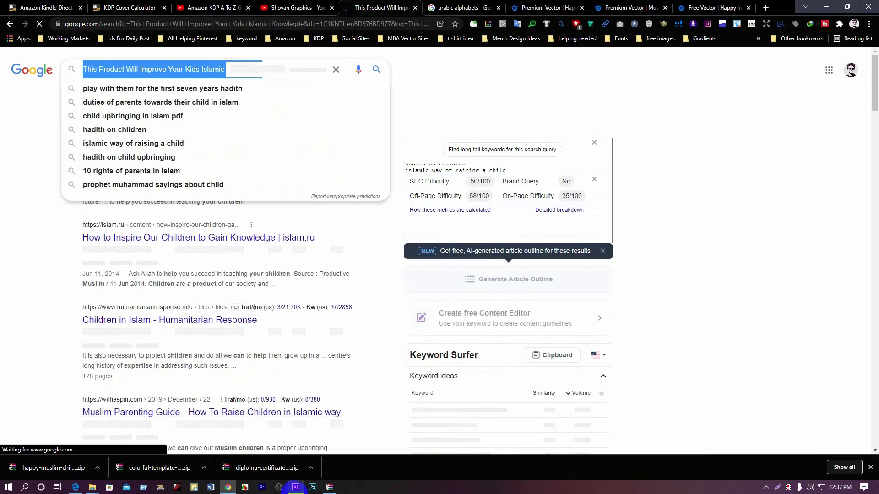
click(296, 487)
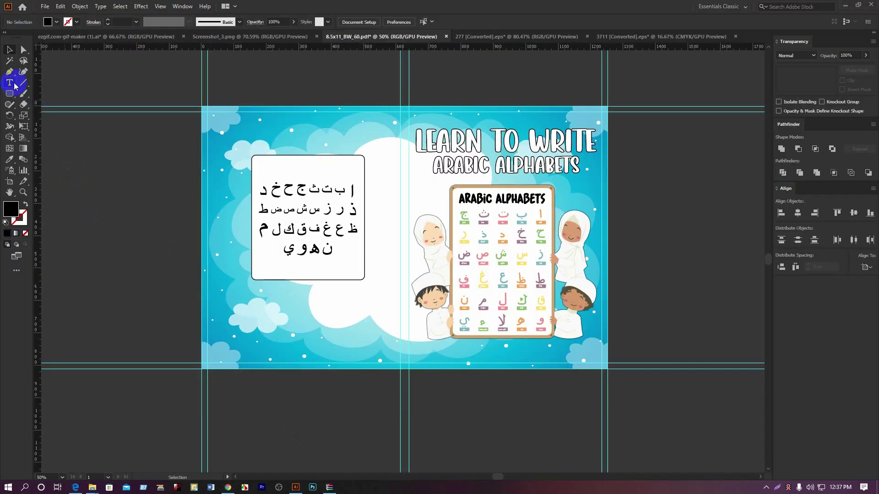
Paste the copied tagline as a text object, enlarge it to about 47.5 pt, and place it on the empty canvas beside the cover
drag(15, 85, 36, 80)
key(ctrl+v)
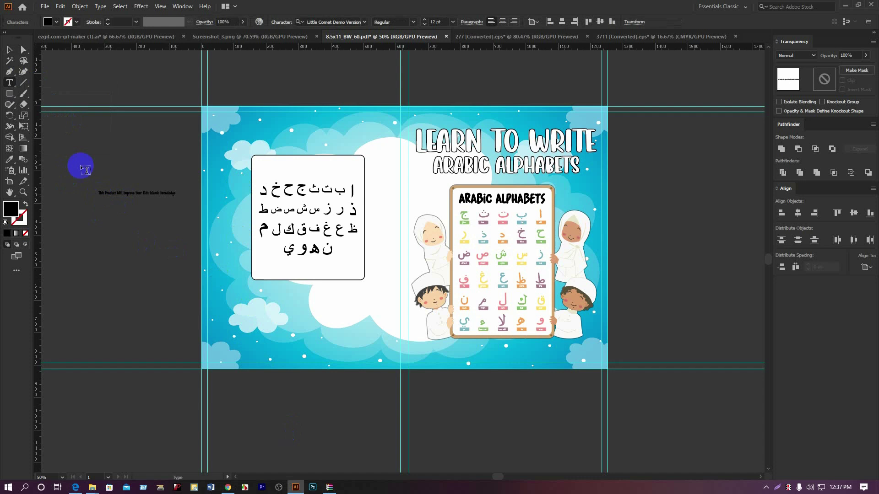
click(9, 53)
drag(175, 195, 403, 209)
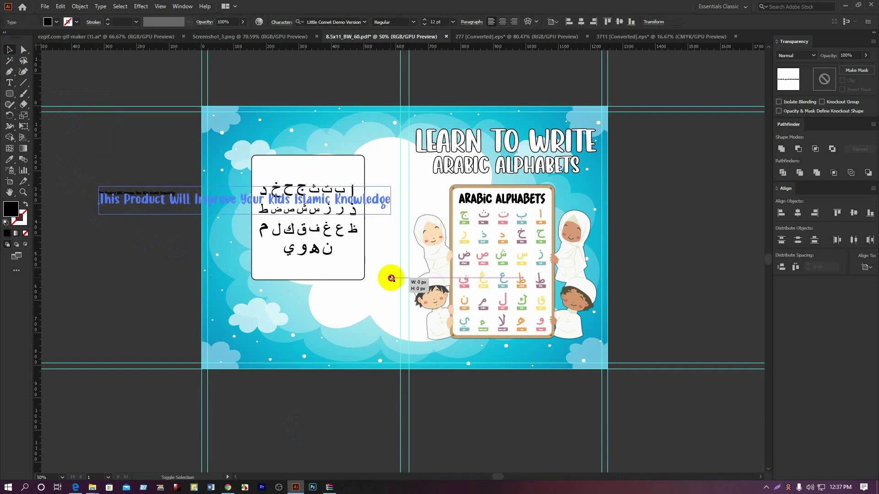
drag(254, 261, 506, 239)
drag(467, 182, 197, 183)
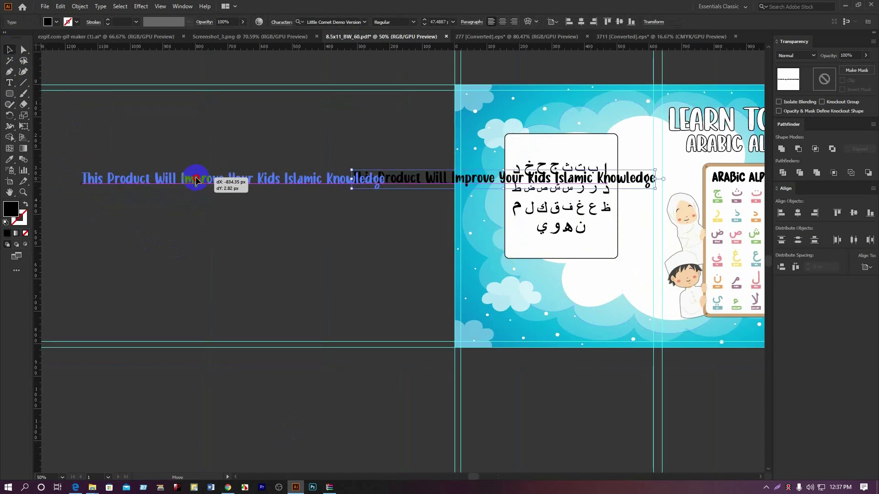
Break the tagline into four lines: "This Product Will", "Improve Your", "Kids Islamic" and "Knowledge"
double_click(139, 188)
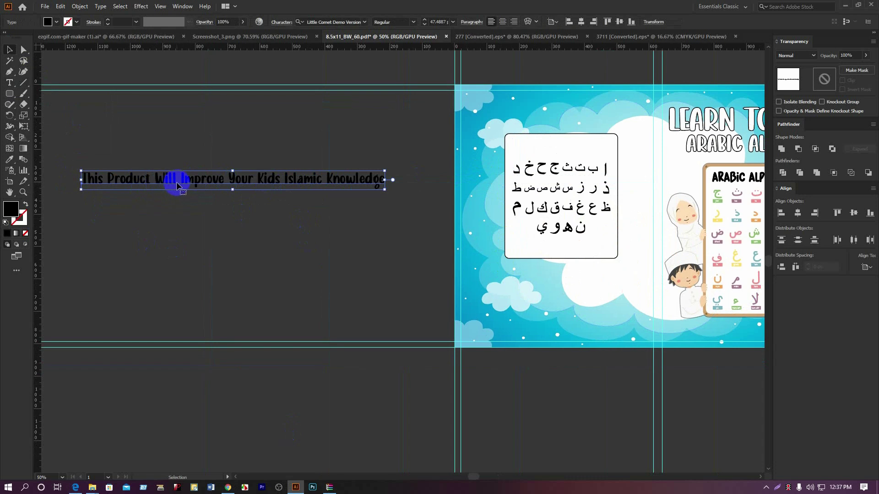
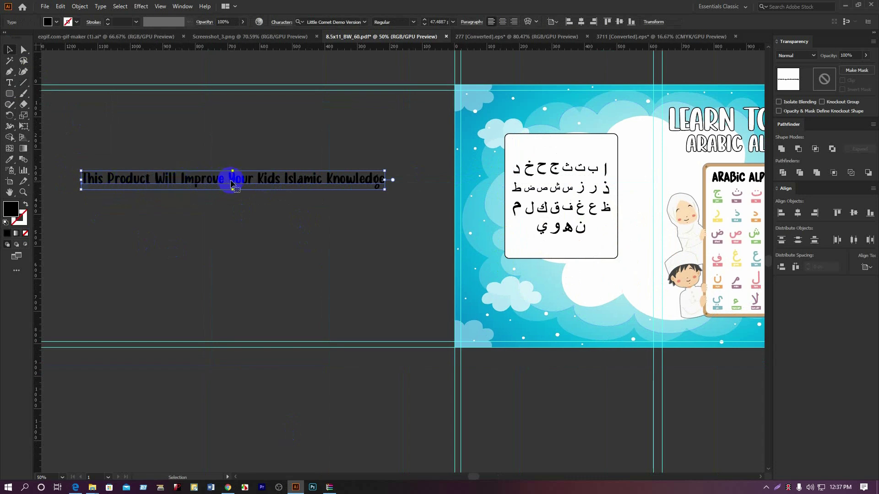
double_click(182, 181)
key(Return)
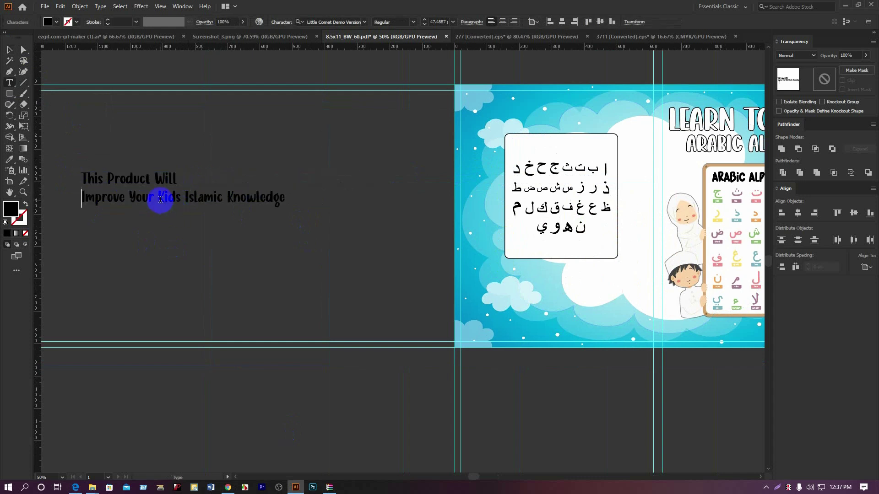
click(160, 202)
key(Return)
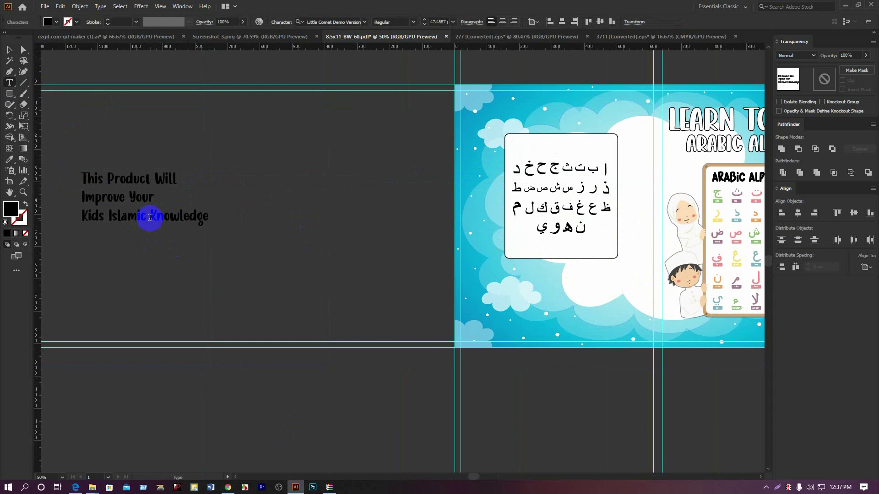
click(151, 217)
key(Return)
click(9, 49)
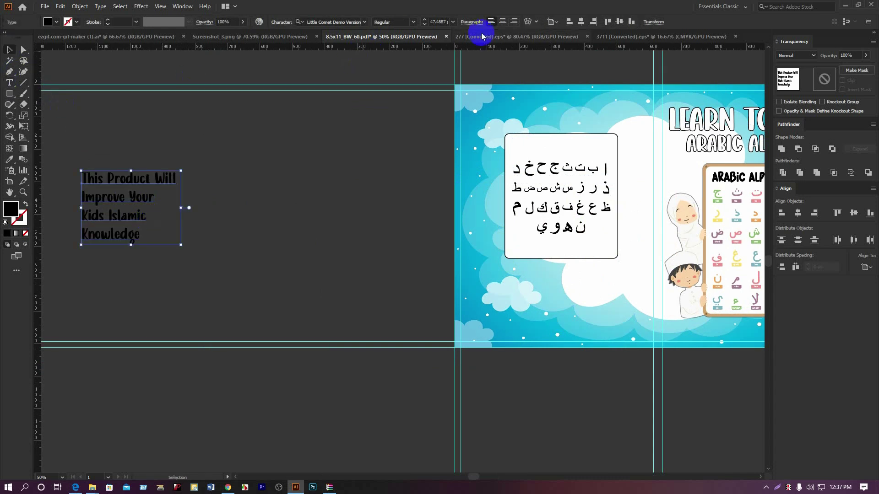
Centre-align the four-line tagline and tighten its line spacing
click(503, 22)
drag(142, 172, 309, 181)
scroll(272, 204, up, 3)
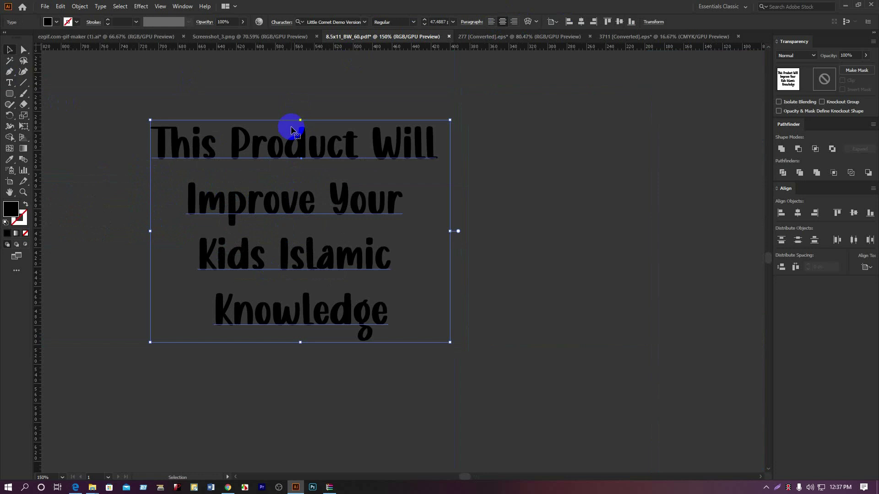
key(alt+Up)
key(alt+Up)
key(alt+Up)
key(alt+Up)
key(alt+Up)
key(alt+Up)
key(alt+Up)
key(alt+Up)
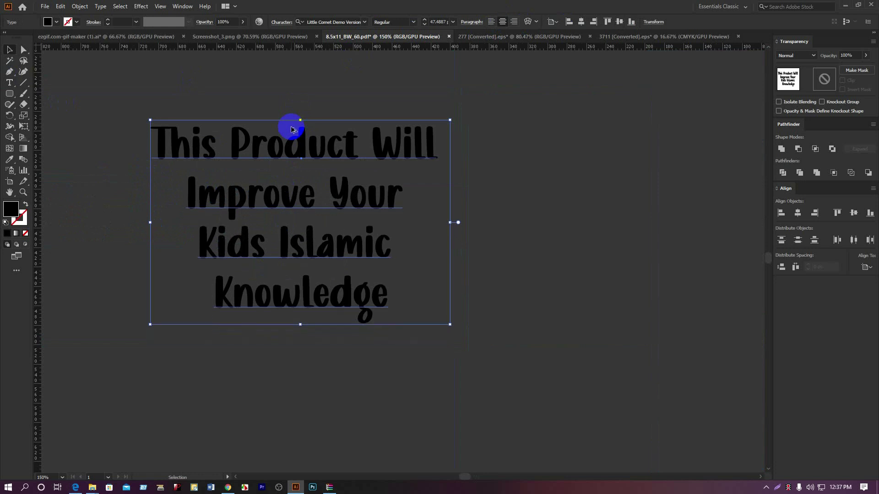
key(alt+Down)
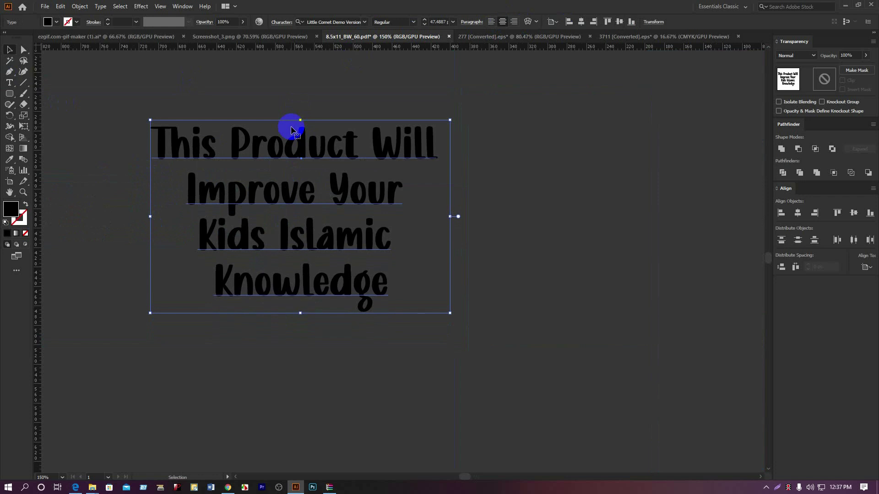
Convert the tagline text to outlines and ungroup the resulting letter shapes
right_click(296, 230)
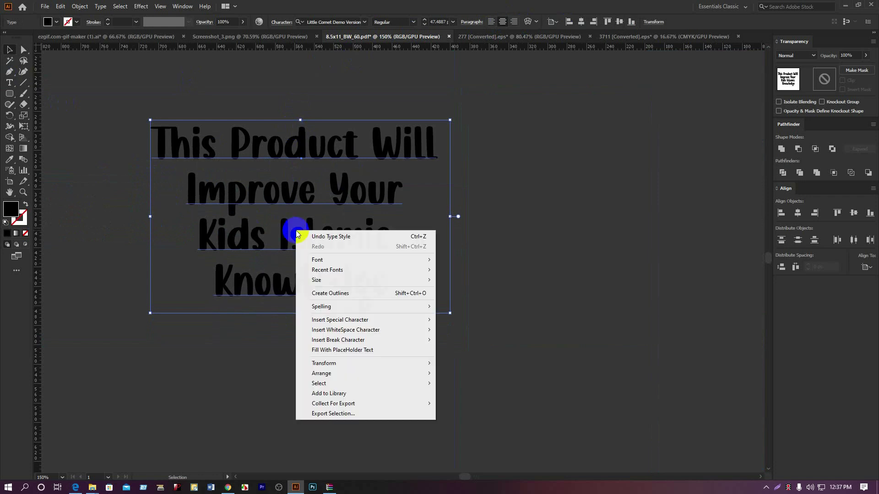
right_click(345, 259)
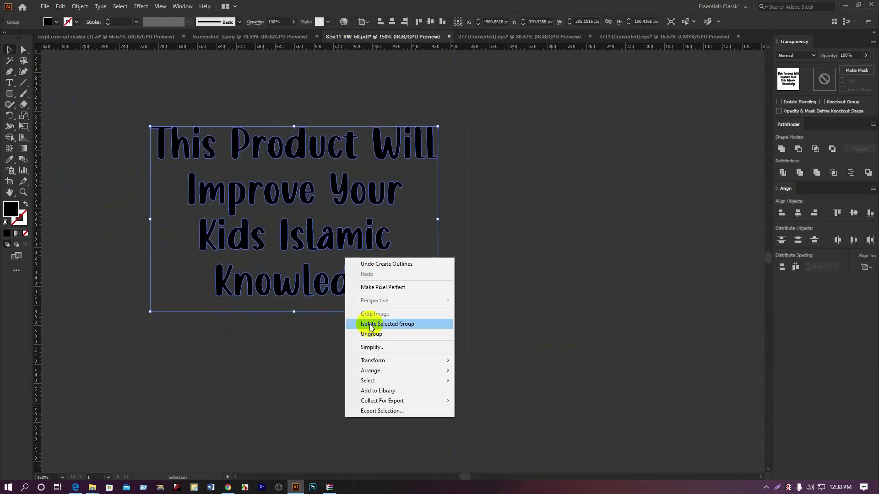
click(372, 334)
click(499, 294)
Enlarge the word "Knowledge" to about 267 px wide and move it close beneath the "Kids Islamic" line
drag(468, 223, 197, 243)
drag(158, 272, 157, 272)
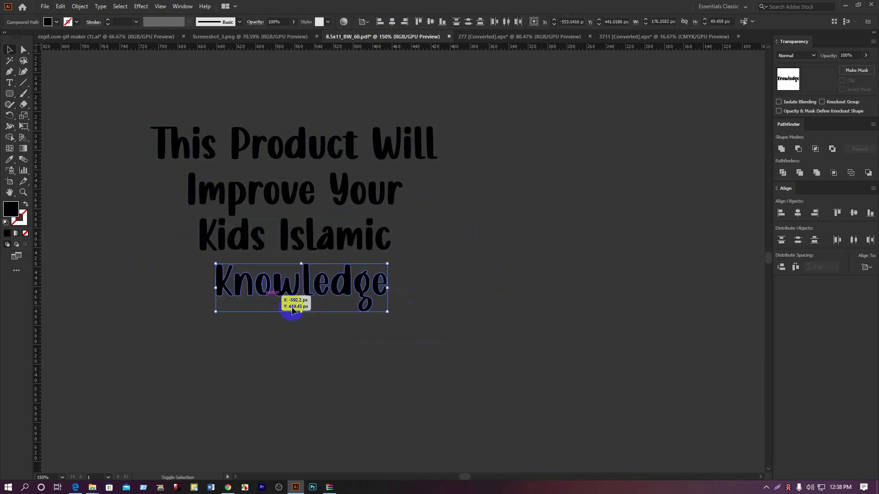
drag(300, 312, 295, 329)
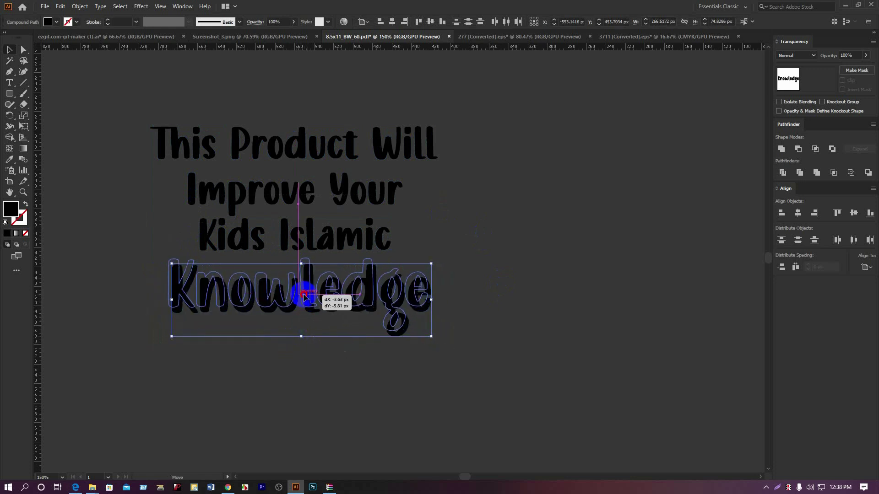
drag(426, 313, 137, 100)
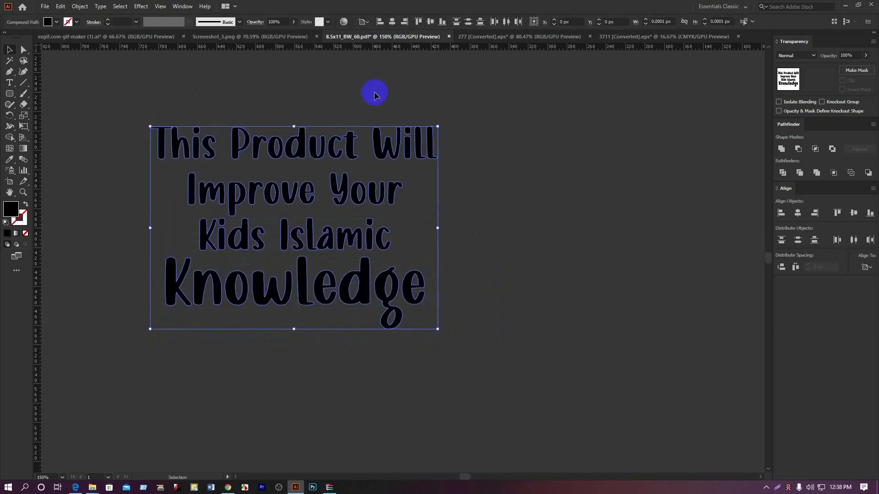
Group the outlined letters of each tagline line so that every line is its own group
drag(449, 143, 76, 114)
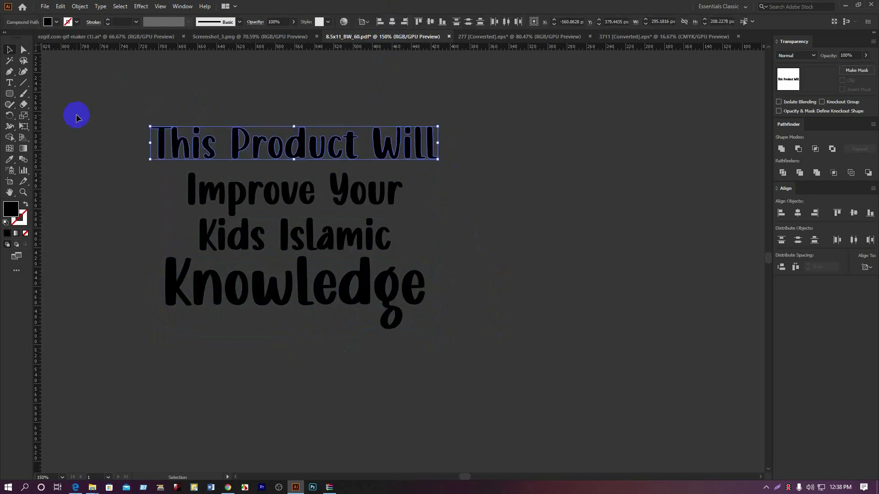
click(304, 190)
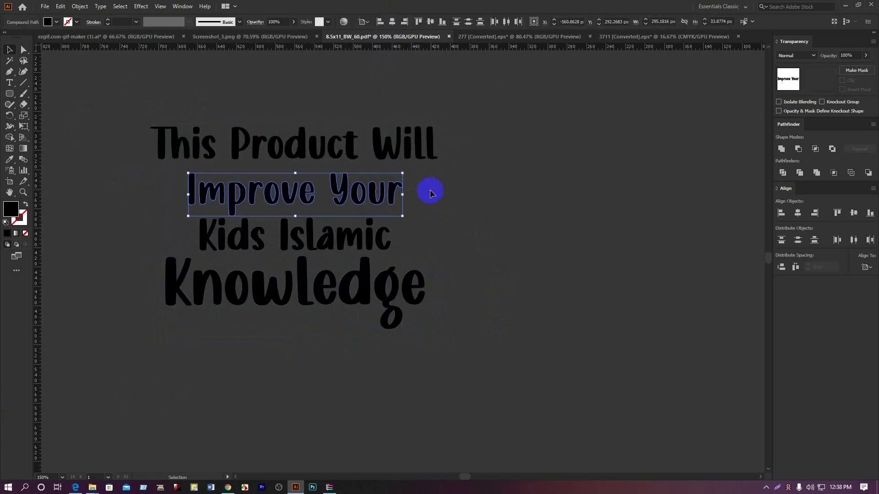
key(a)
key(ctrl+g)
drag(435, 237, 171, 221)
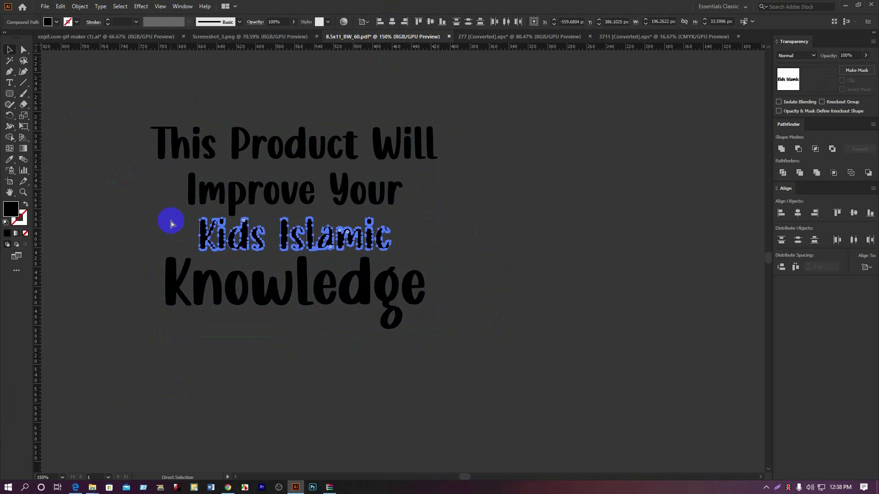
key(ctrl+g)
drag(123, 277, 440, 297)
key(ctrl+g)
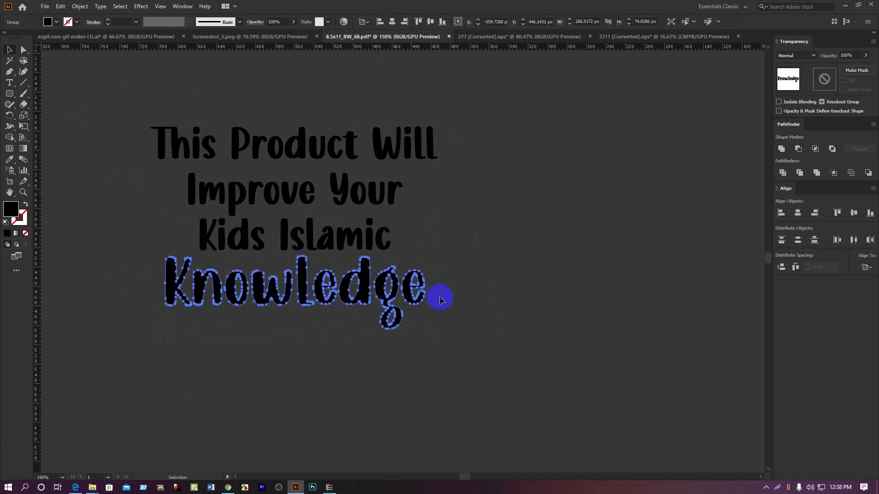
Align the four tagline lines on their horizontal centres and move them onto the back cover over the letter panel's lower edge
drag(495, 329, 164, 87)
click(392, 21)
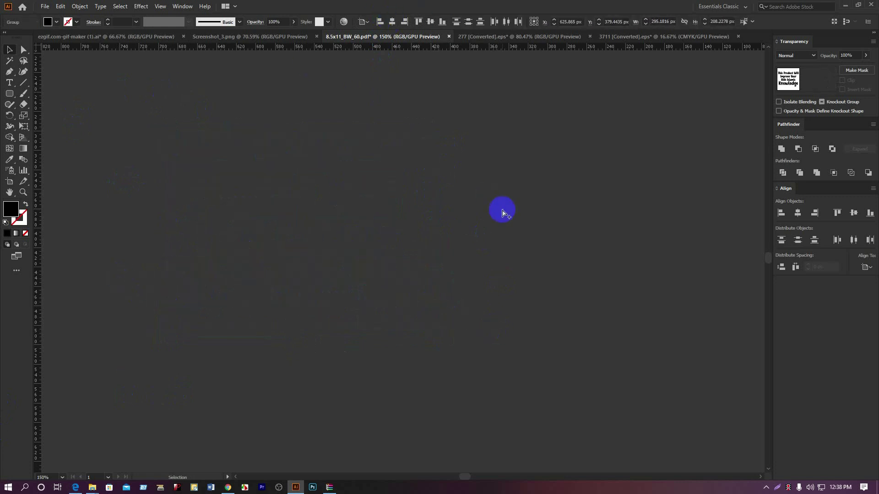
scroll(502, 210, down, 5)
scroll(343, 212, right, 3)
scroll(455, 252, up, 3)
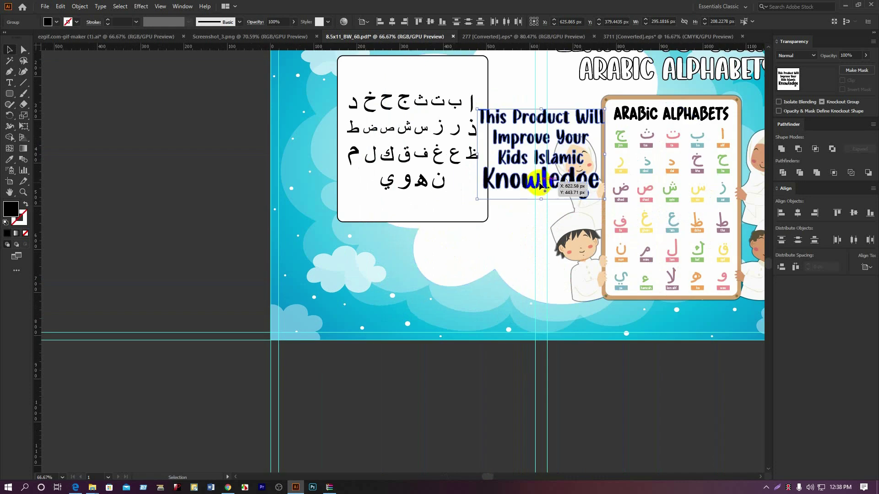
drag(514, 192, 412, 272)
scroll(453, 240, up, 3)
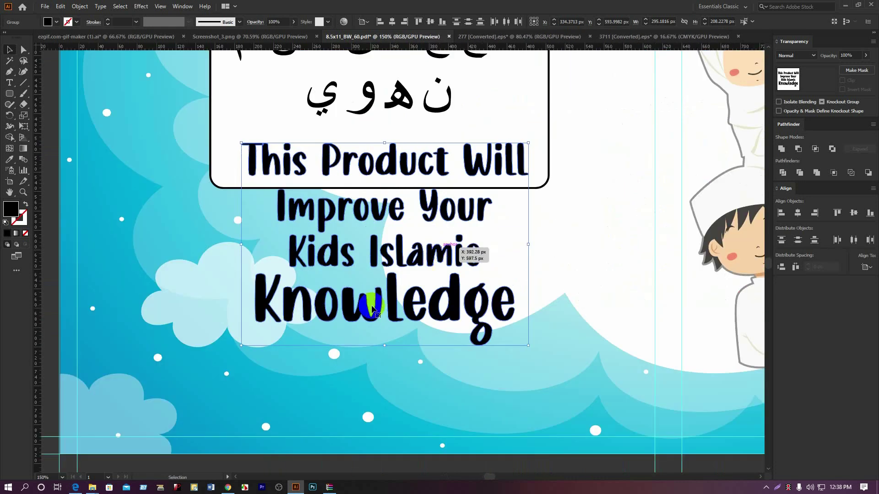
Move the "This Product Will Improve Your Kids Islamic Knowledge" text below the letter box and sample the box's white as its fill
drag(404, 263, 405, 329)
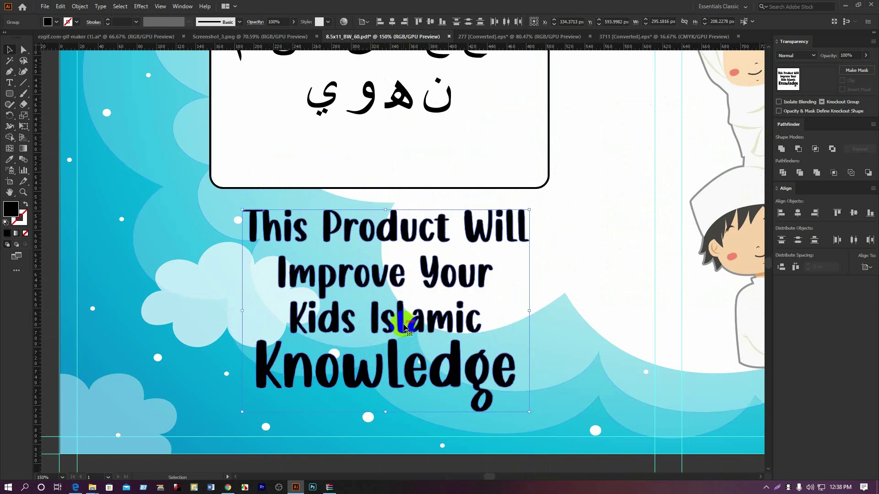
click(78, 6)
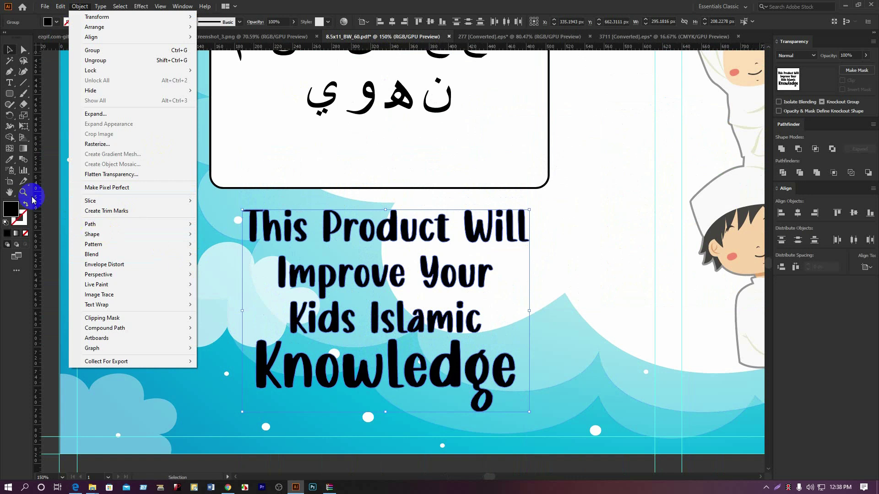
click(10, 166)
click(271, 154)
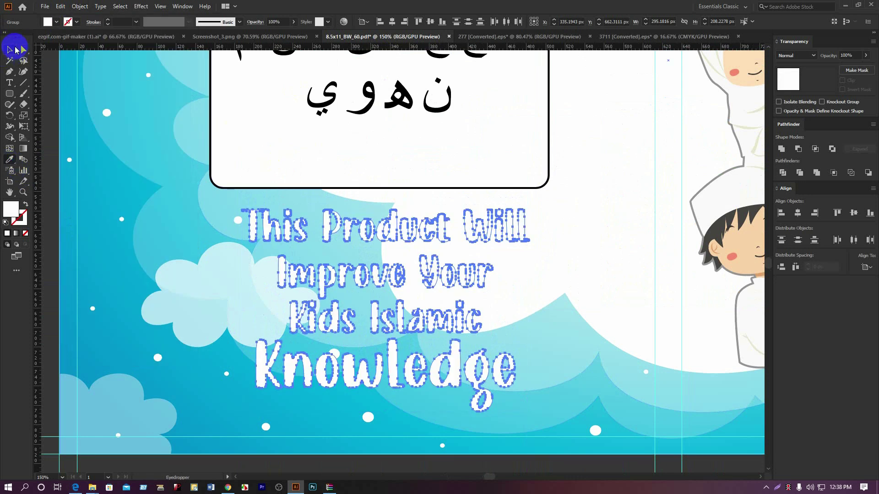
click(10, 49)
Offset the white tagline lettering by 2 px with round joins and unite the offset shapes into one outline
click(79, 7)
mouse_move(90, 224)
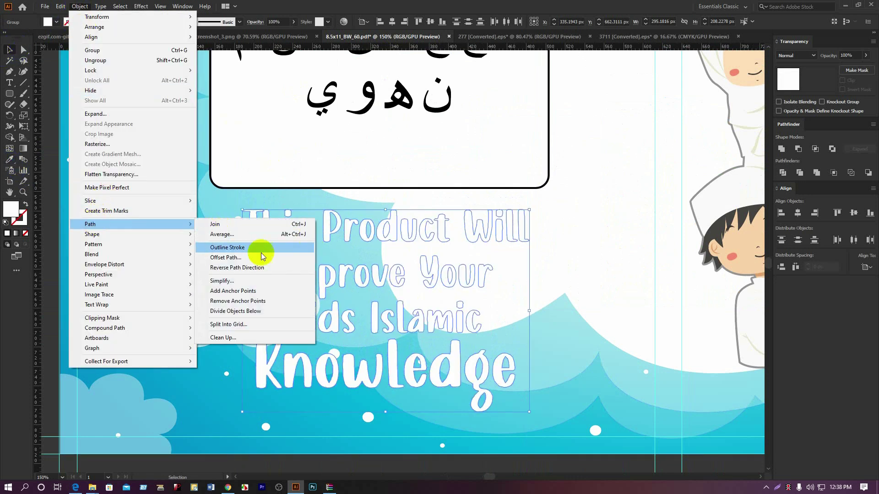
click(261, 257)
click(597, 291)
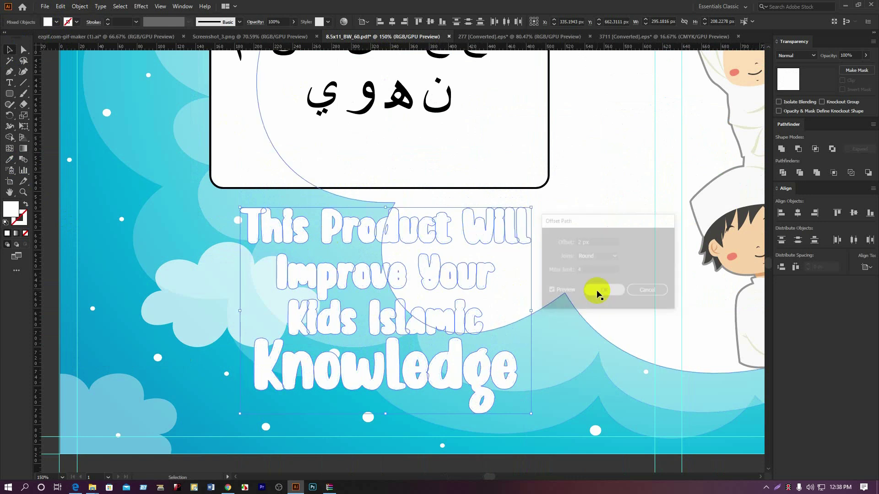
click(782, 149)
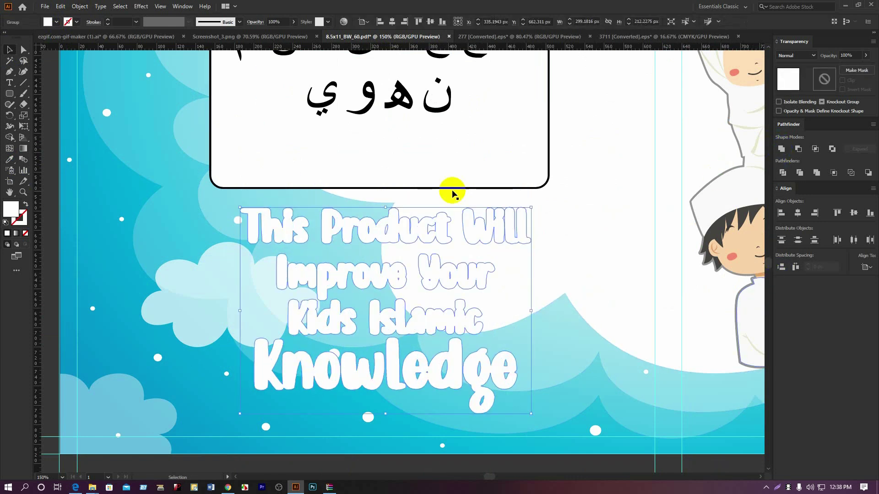
Fill the united tagline outline with black, place it behind the white lettering and deselect it
double_click(13, 210)
click(435, 298)
click(545, 187)
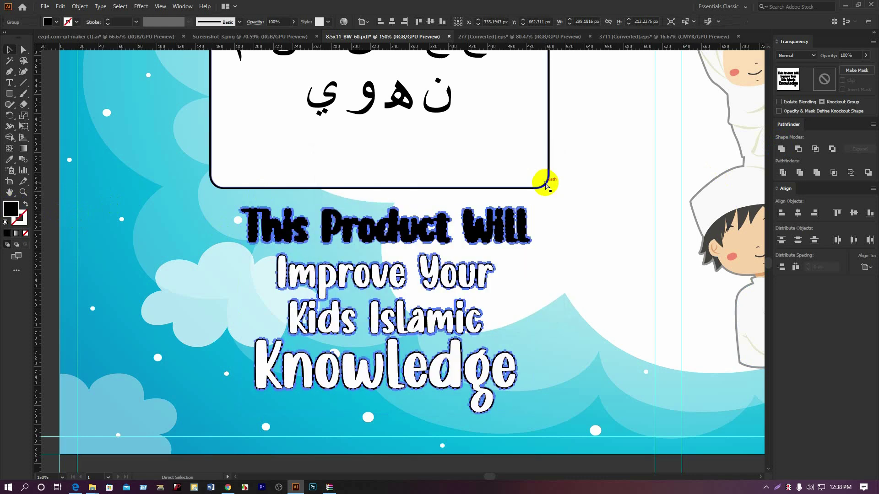
click(504, 473)
scroll(510, 461, down, 3)
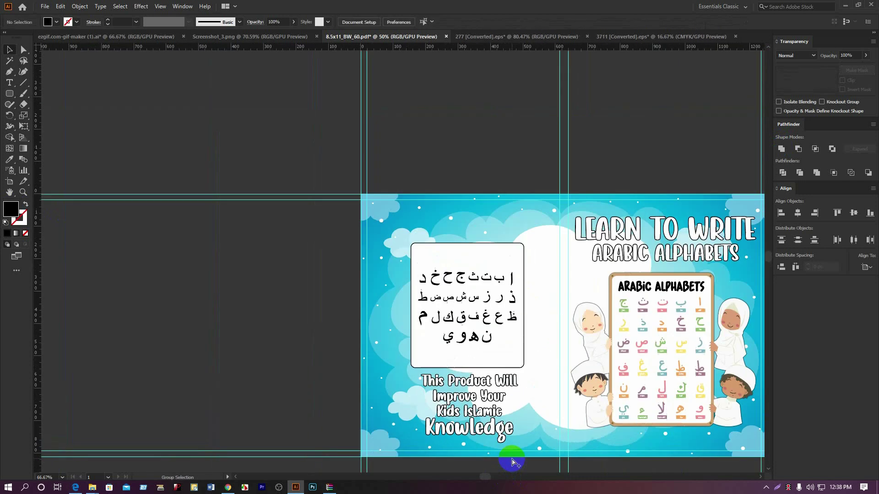
drag(513, 462, 323, 378)
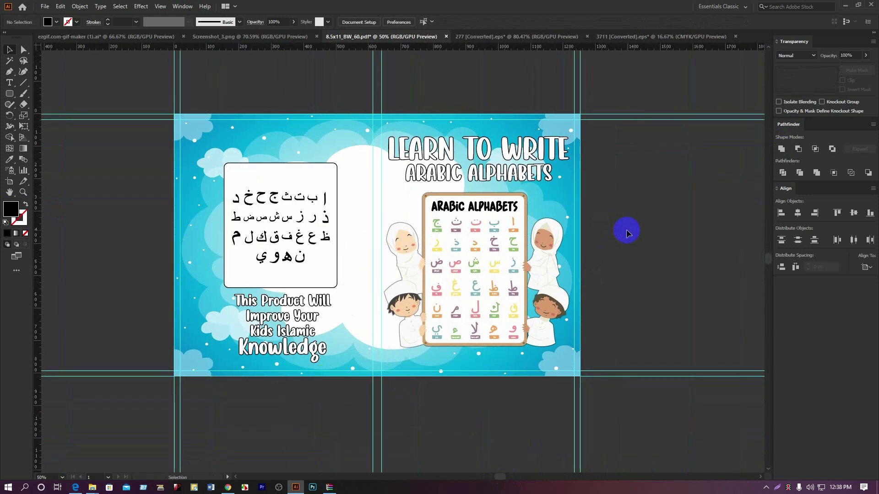
click(45, 6)
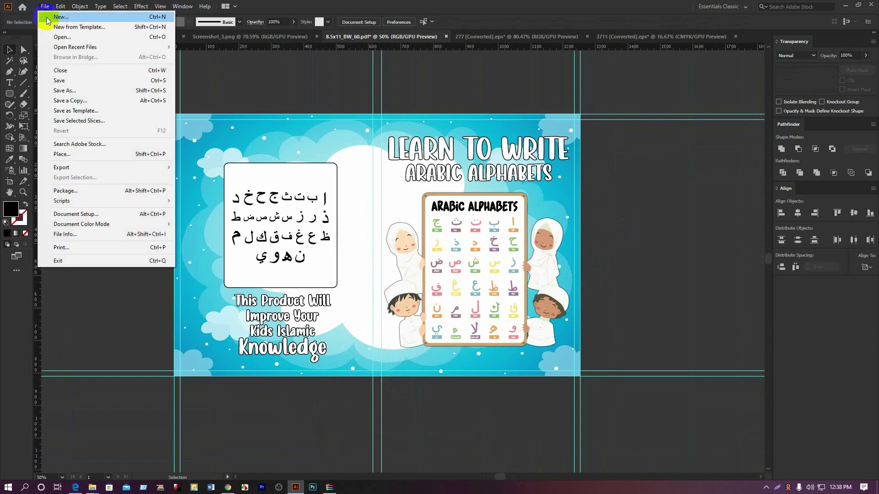
click(47, 20)
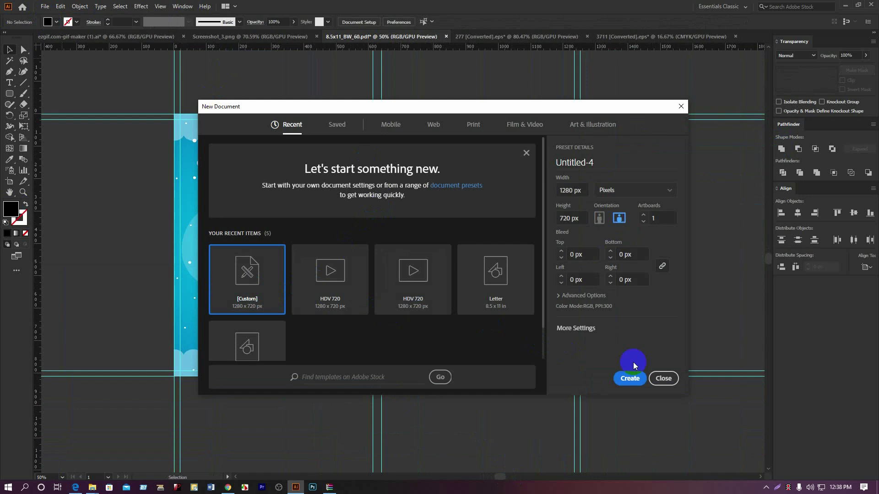
click(672, 379)
Set up saving the cover under a new name, as an Adobe PDF file called "arabic"
click(45, 6)
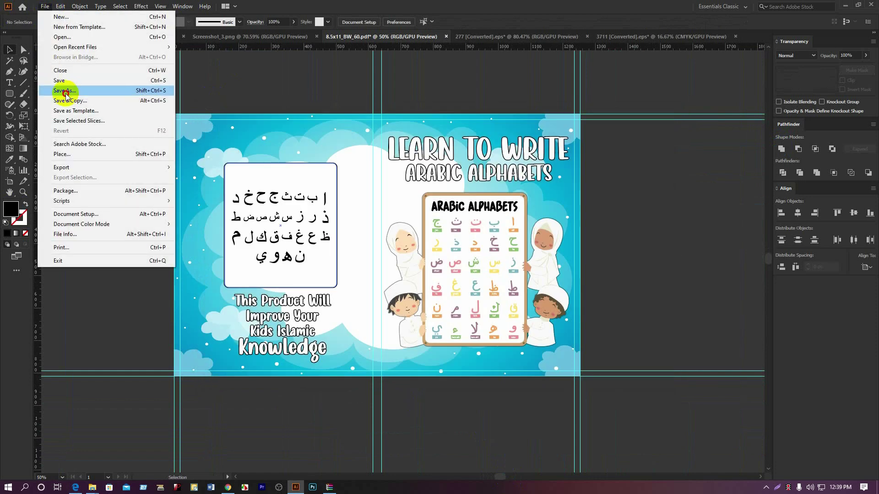
click(66, 92)
click(89, 211)
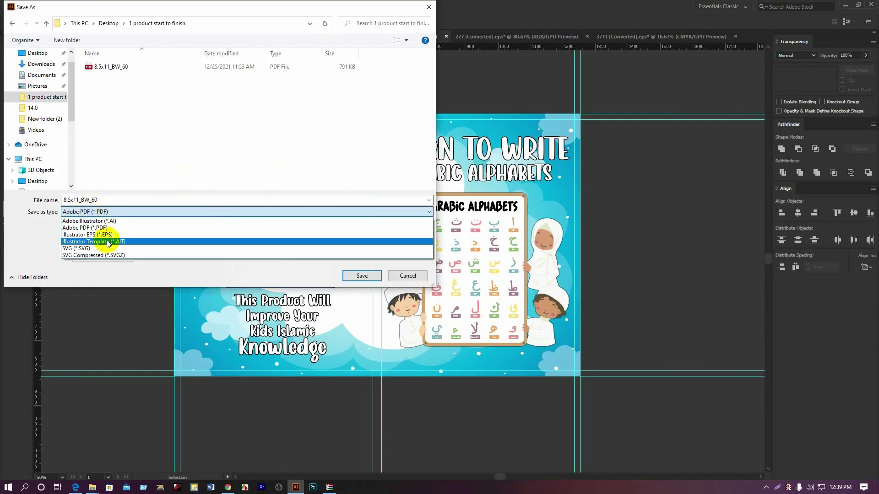
click(110, 228)
double_click(112, 200)
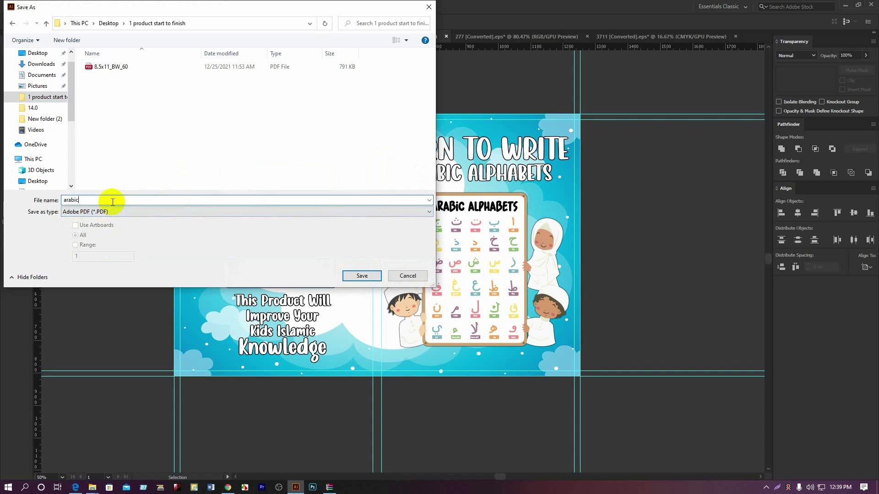
Save the PDF in the Desktop folder "1 product start to finish", keeping the current PDF options
scroll(29, 59, up, 2)
click(37, 71)
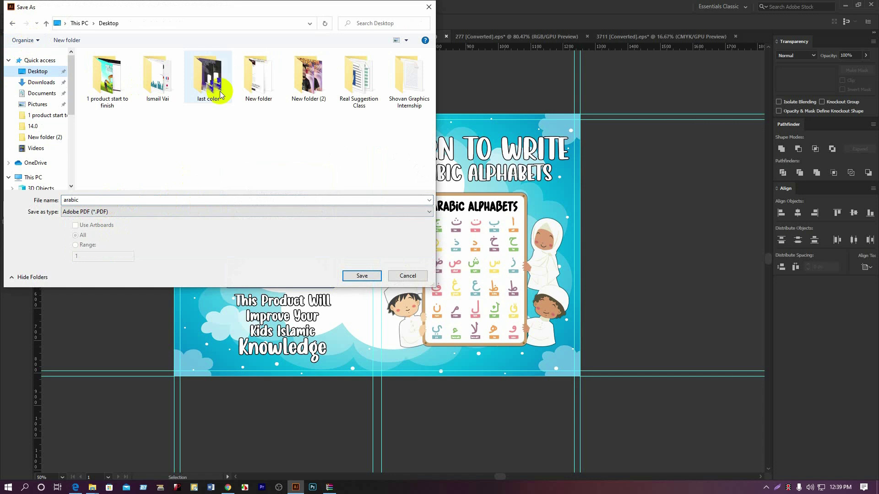
click(214, 90)
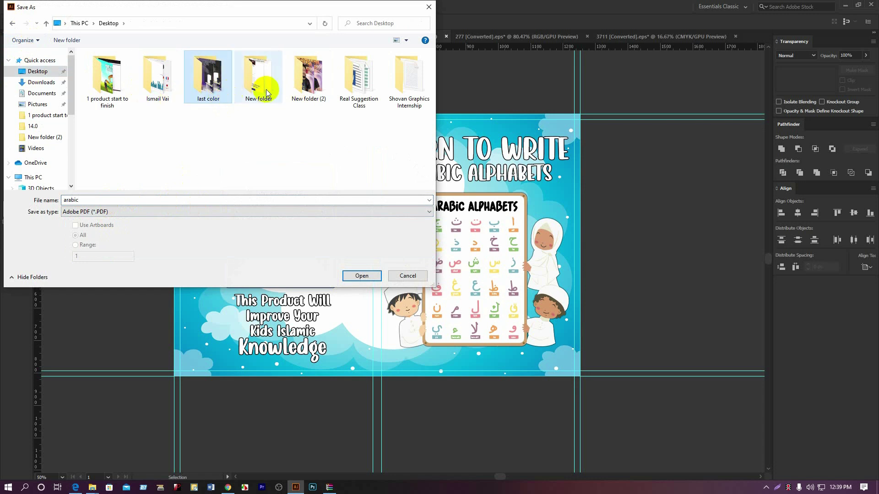
double_click(106, 89)
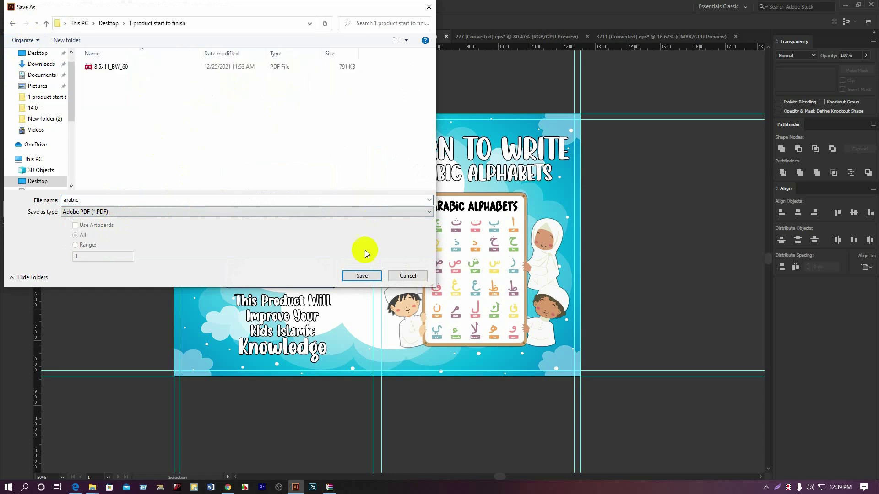
click(361, 276)
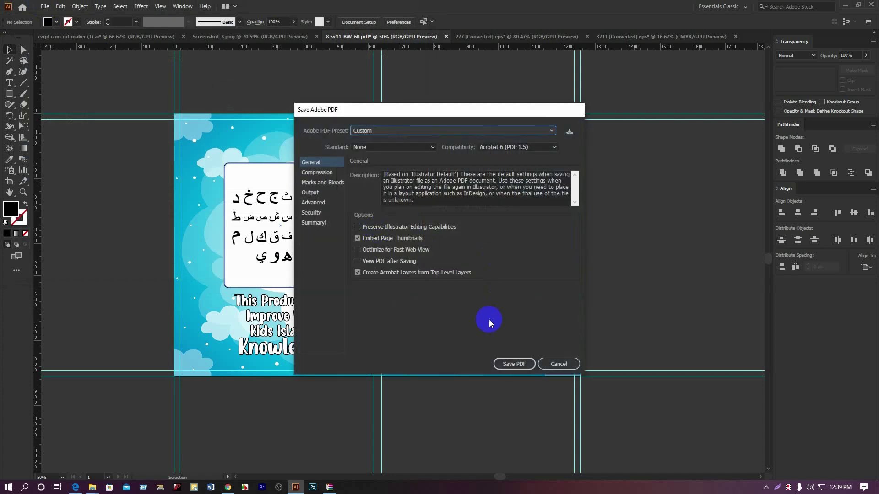
click(512, 364)
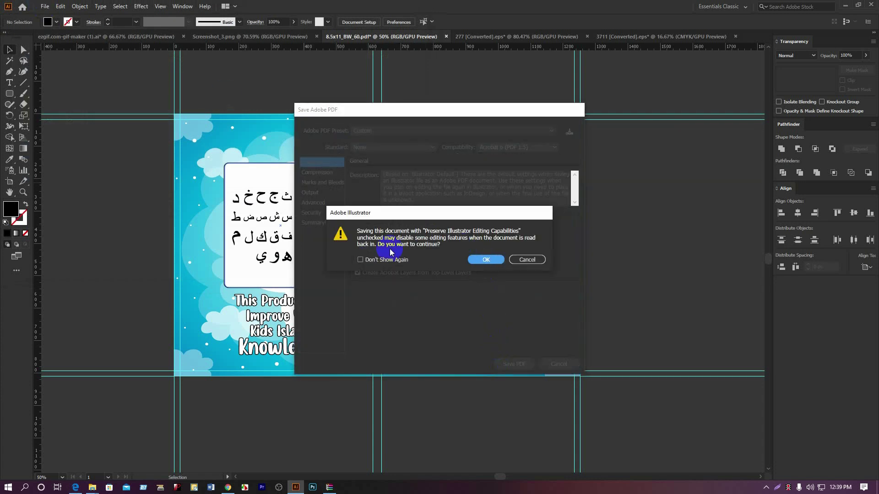
click(486, 259)
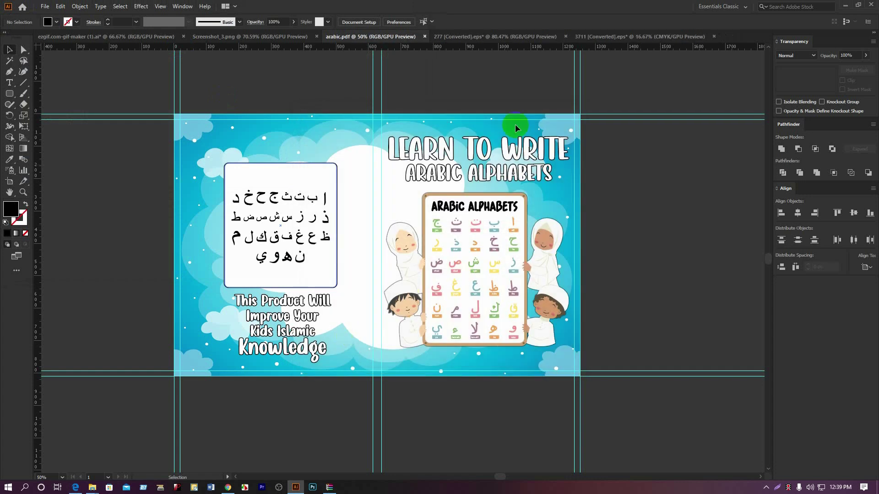
Save the cover also as an Illustrator EPS named "arabic" in "1 product start to finish", with the Illustrator 2020 EPS options
click(45, 7)
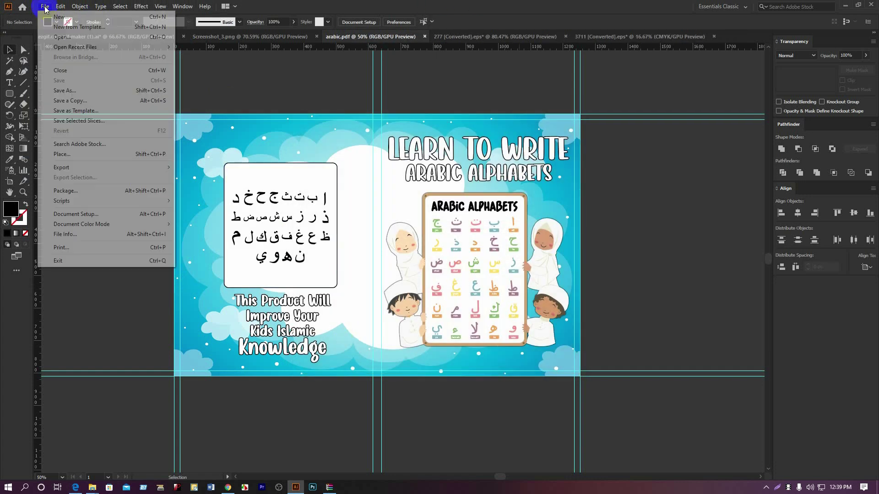
click(68, 92)
click(128, 211)
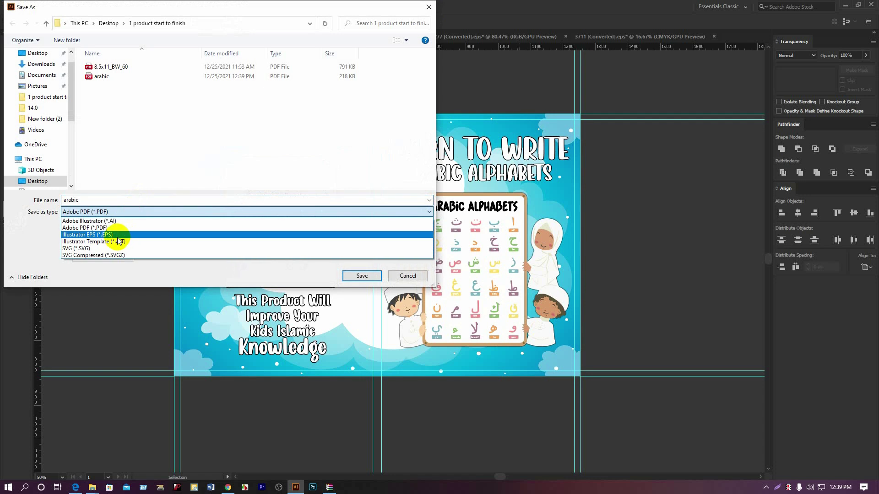
click(118, 237)
click(39, 59)
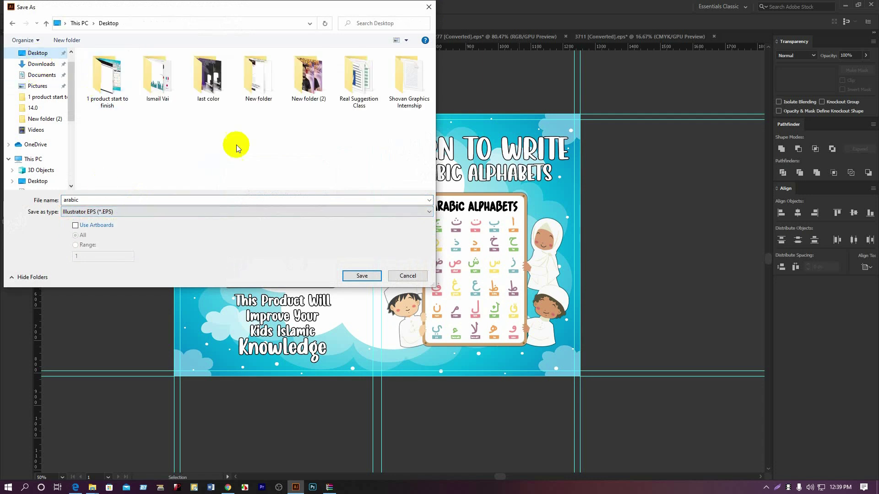
double_click(104, 78)
click(361, 275)
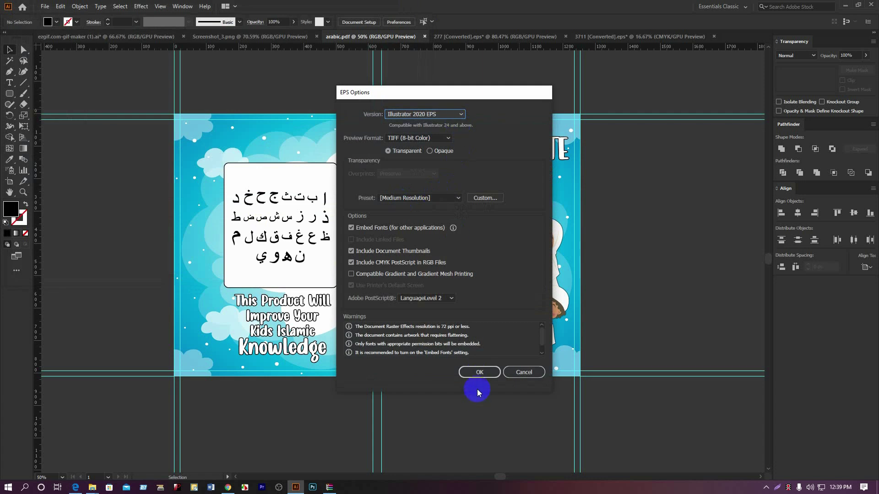
click(477, 372)
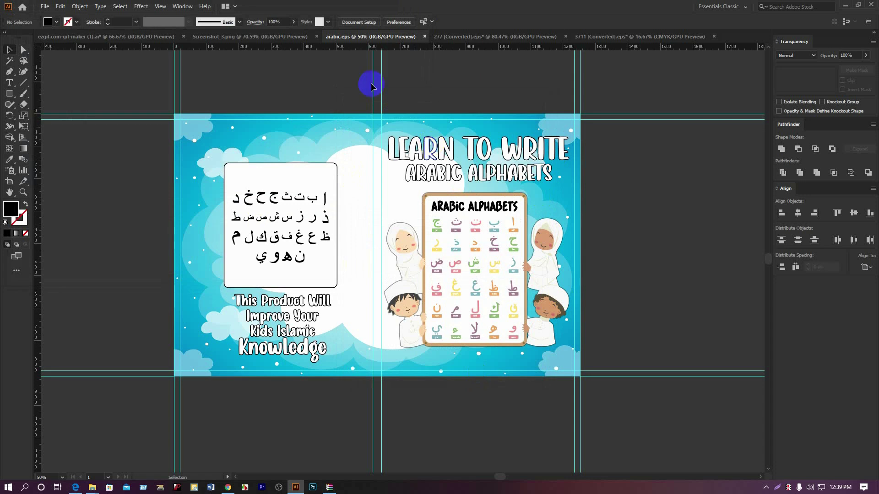
Close the "277 [Converted].eps" and "3711 [Converted].eps" documents without saving their changes
click(569, 38)
click(566, 37)
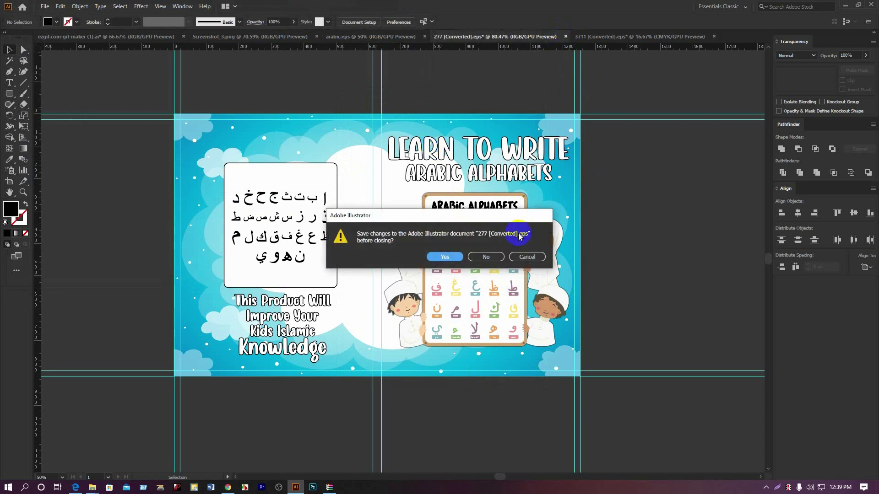
click(486, 258)
click(561, 37)
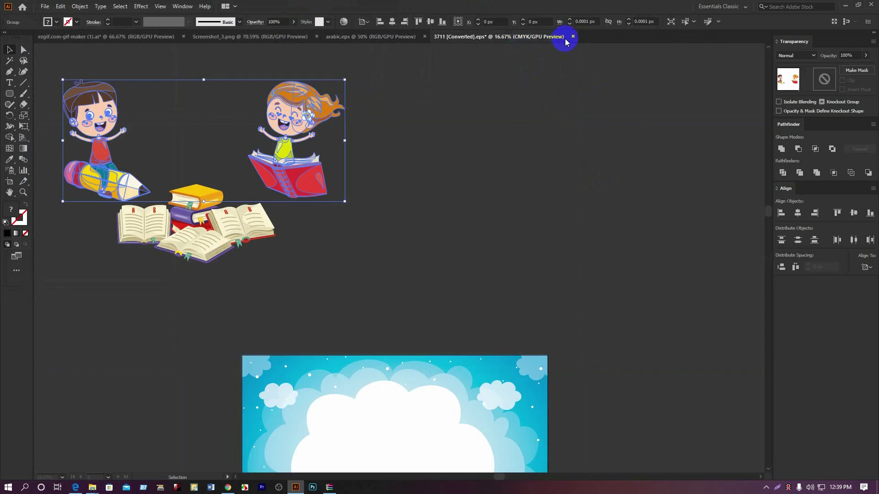
click(574, 37)
click(482, 253)
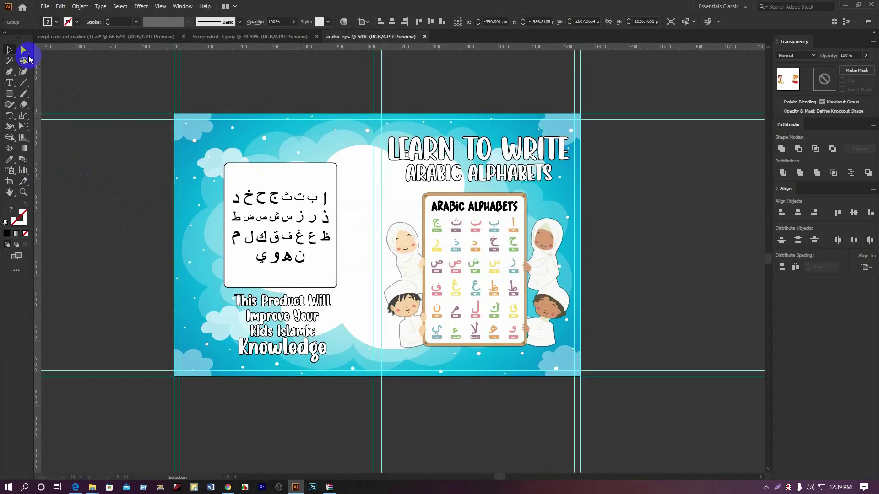
Create a new document in inches, 8.63 in wide and 11.25 in high, with 60 artboards
click(45, 6)
click(48, 15)
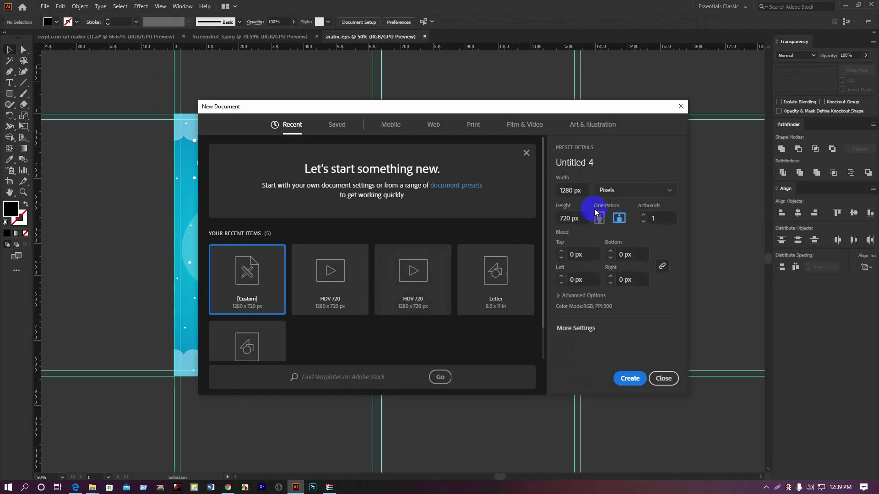
click(640, 190)
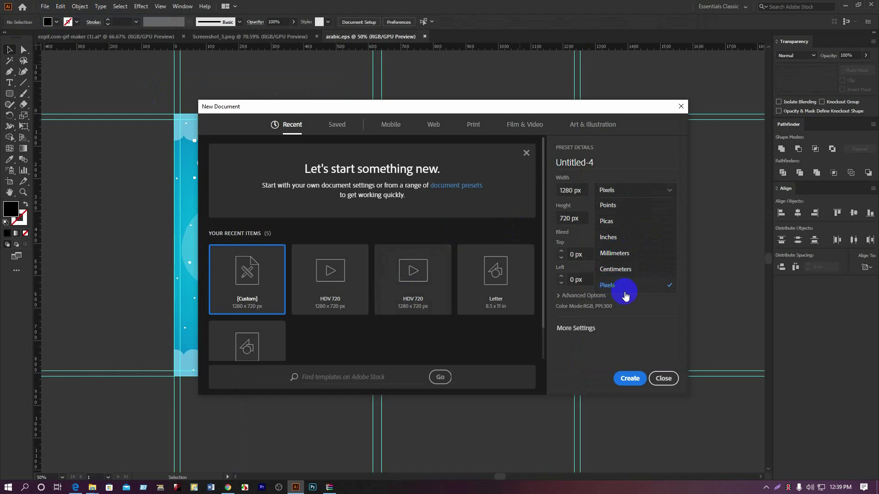
click(636, 236)
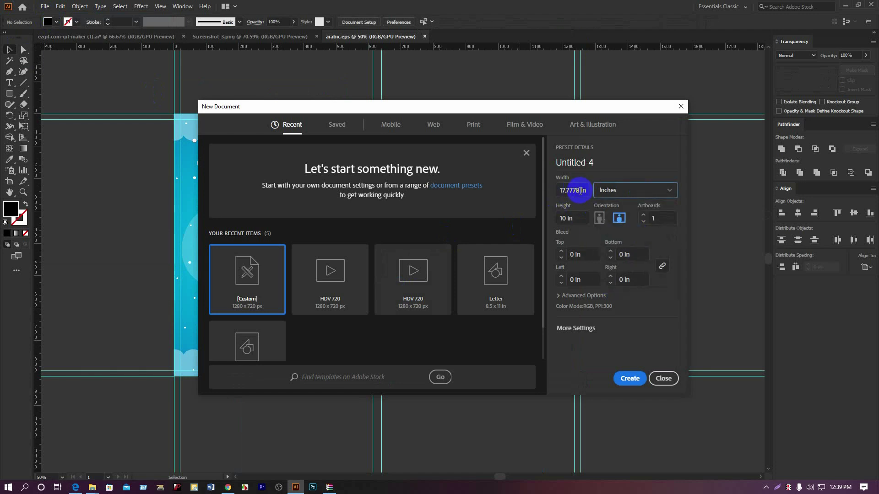
drag(581, 190, 526, 192)
text(8.5)
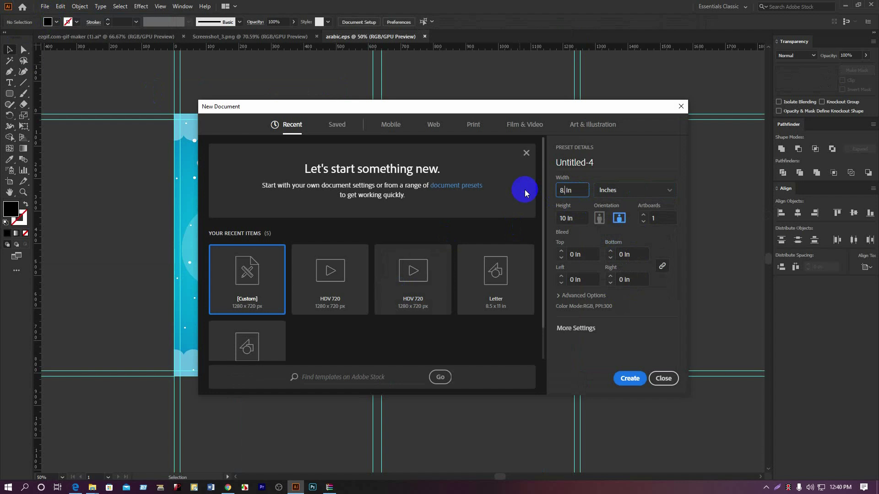
click(558, 220)
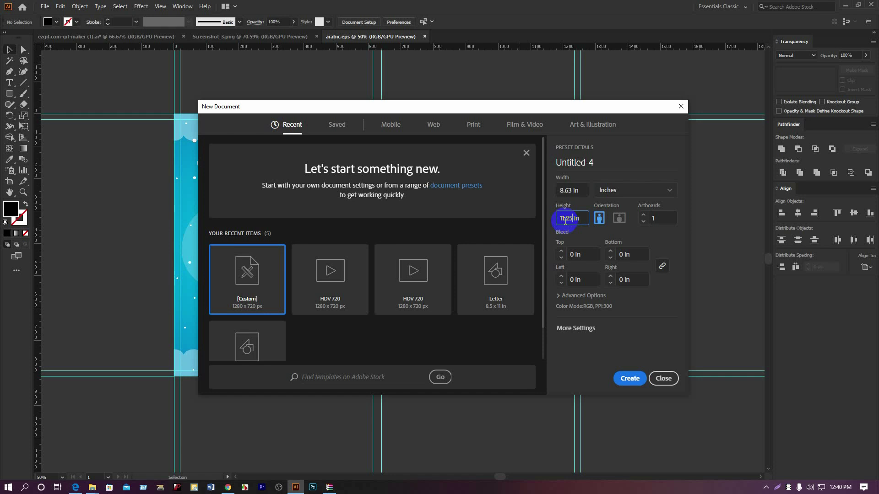
click(649, 219)
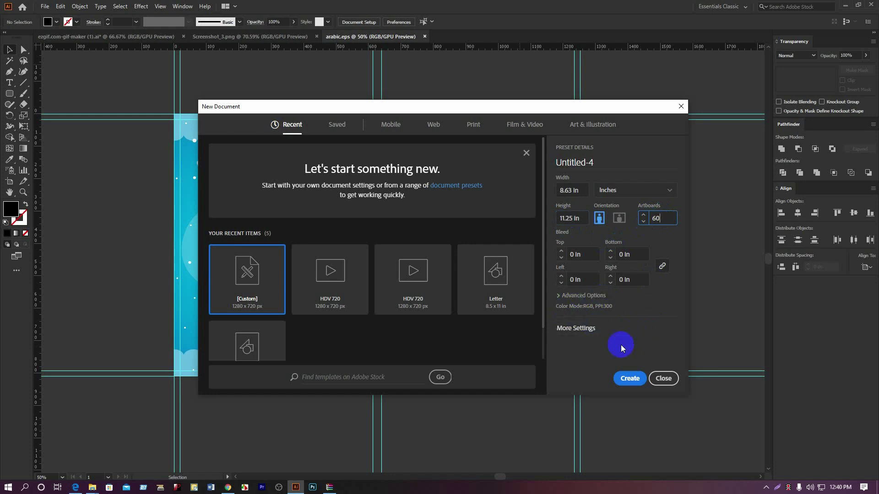
click(632, 383)
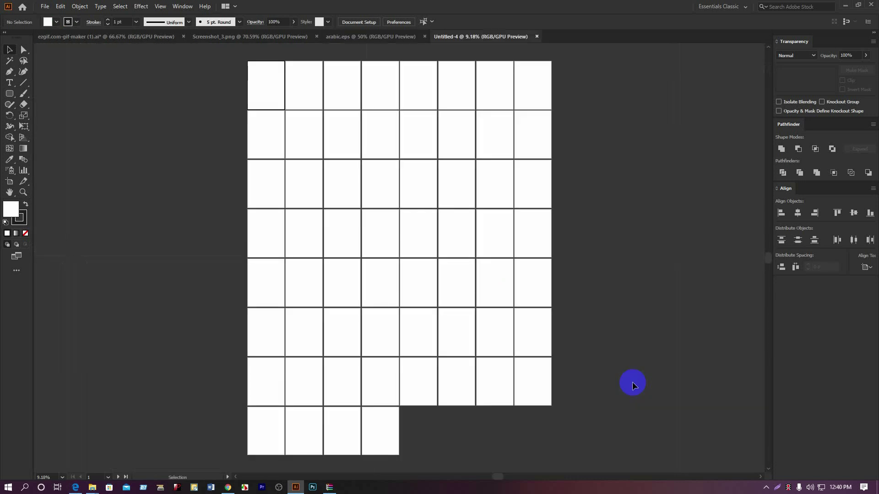
Draw a rounded rectangle about 7.57 in wide and 10.02 in high on the first artboard and centre it horizontally
scroll(289, 87, up, 3)
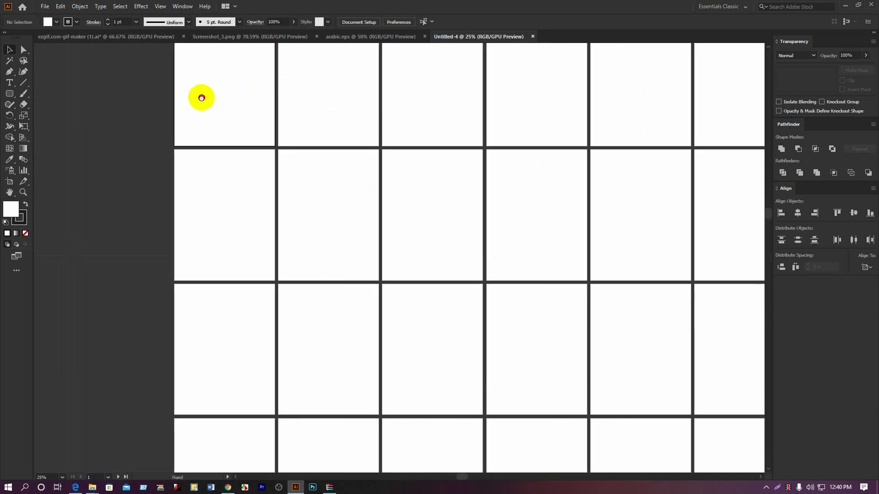
drag(201, 98, 279, 297)
scroll(293, 265, up, 3)
drag(345, 288, 401, 245)
scroll(399, 245, down, 2)
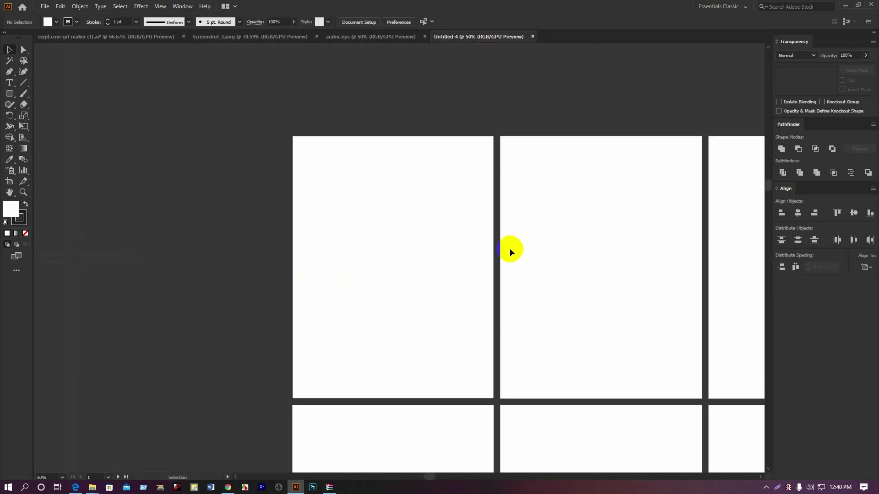
drag(509, 248, 491, 218)
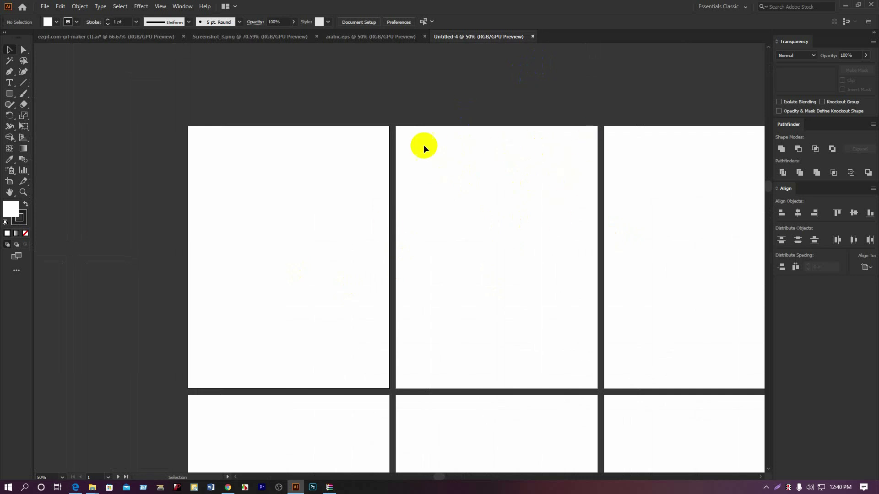
click(10, 94)
drag(13, 93, 52, 104)
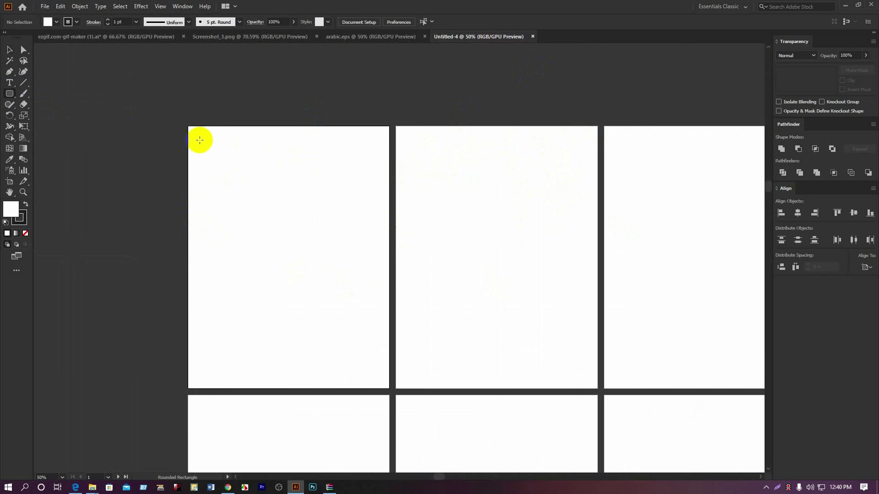
drag(200, 140, 377, 374)
click(394, 22)
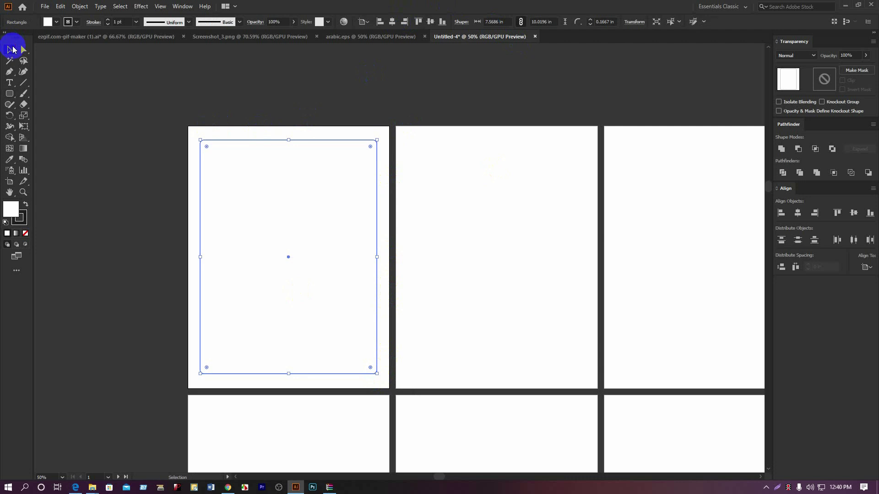
Set the rounded rectangle's stroke weight to 5 pt
click(77, 22)
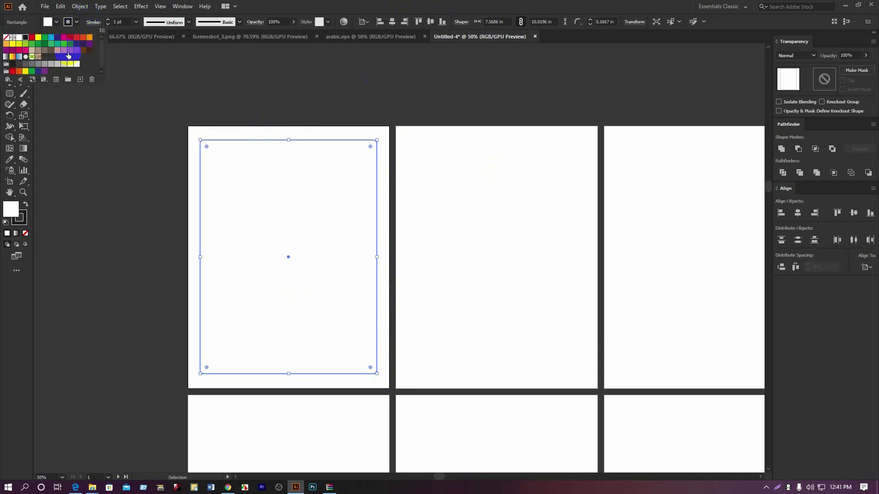
click(136, 22)
click(138, 104)
click(142, 106)
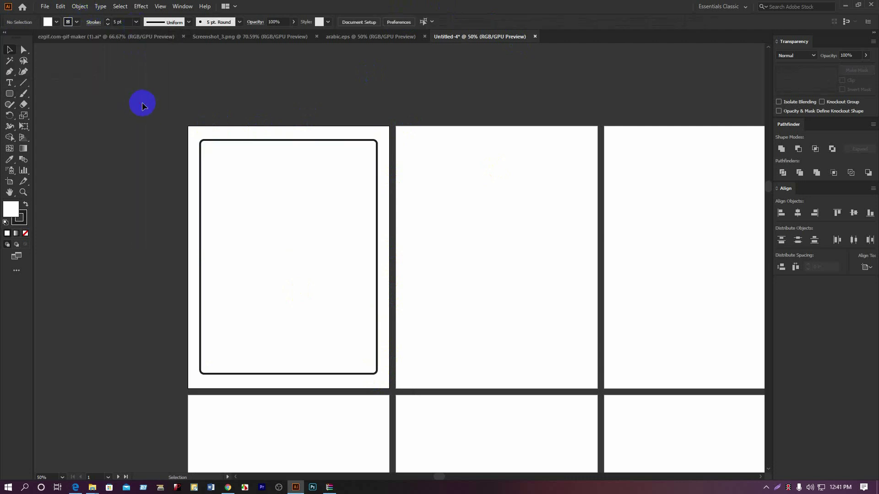
drag(343, 225, 344, 227)
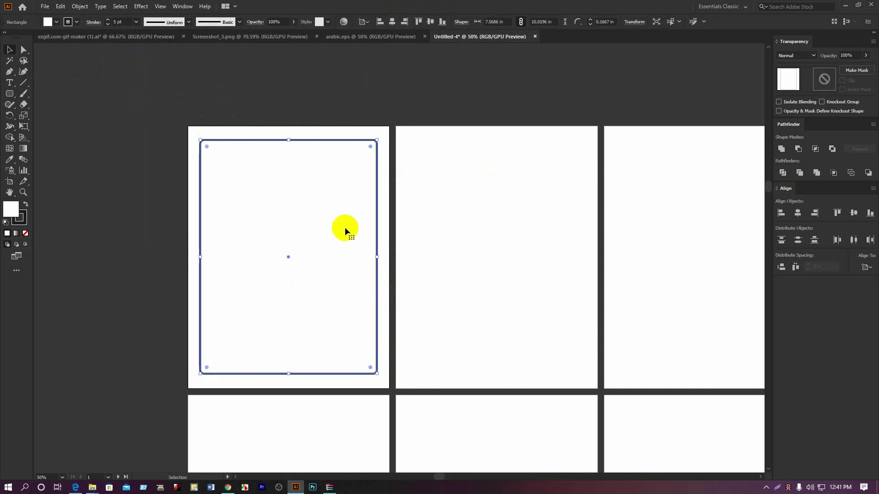
click(466, 191)
Show the Stroke panel docked below Align and make the rounded rectangle's outline a dashed line with 12 pt dashes
scroll(434, 184, down, 3)
drag(433, 184, 334, 180)
scroll(298, 164, up, 4)
click(308, 151)
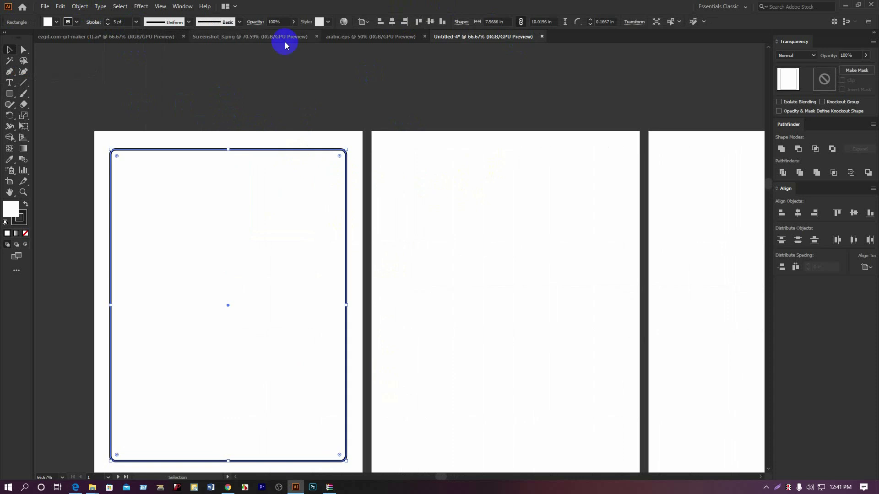
click(183, 6)
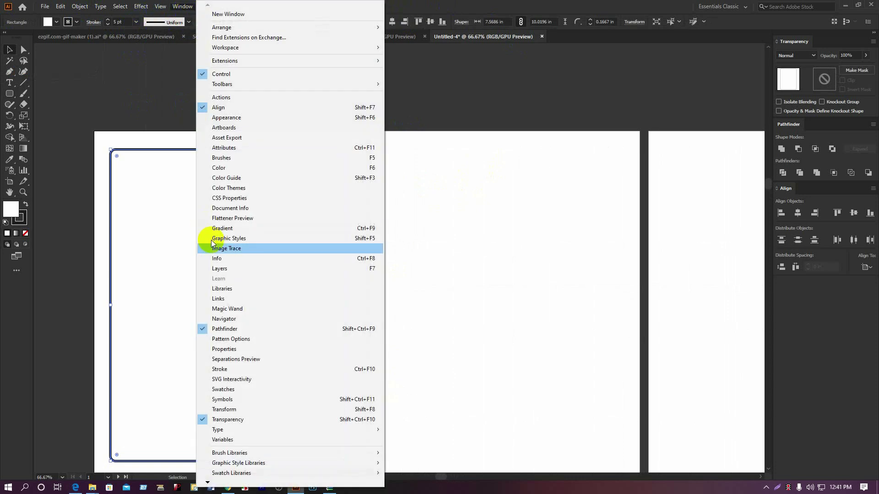
click(225, 369)
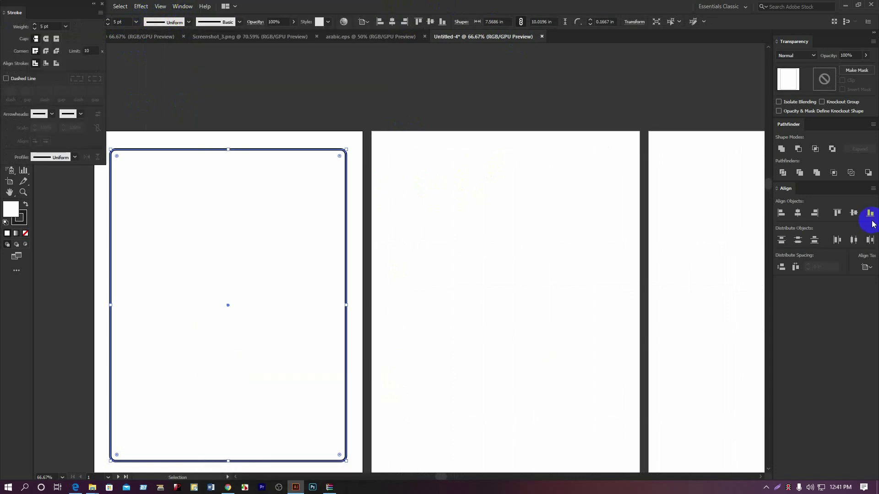
mouse_move(63, 13)
mouse_down()
mouse_move(762, 231)
mouse_move(828, 294)
mouse_up()
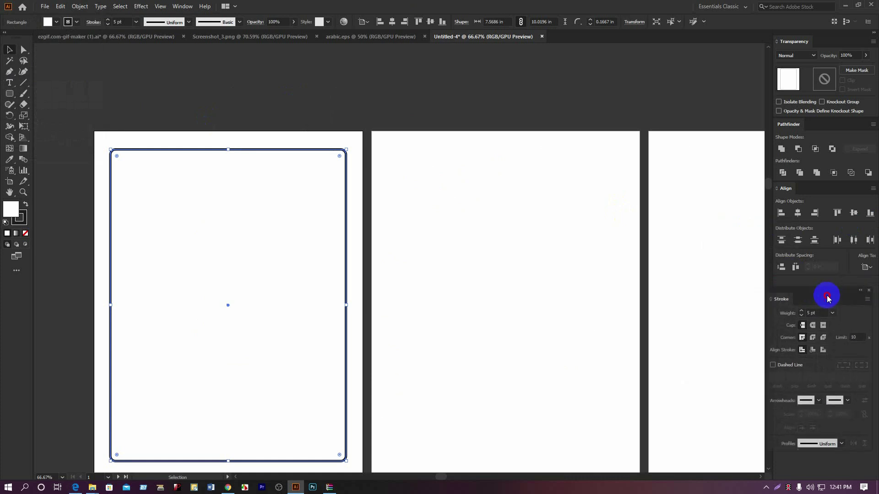
click(784, 350)
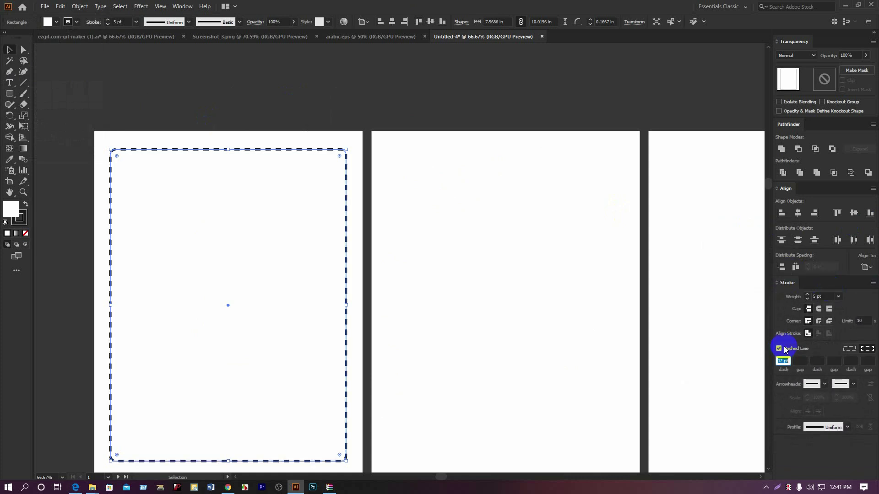
click(344, 116)
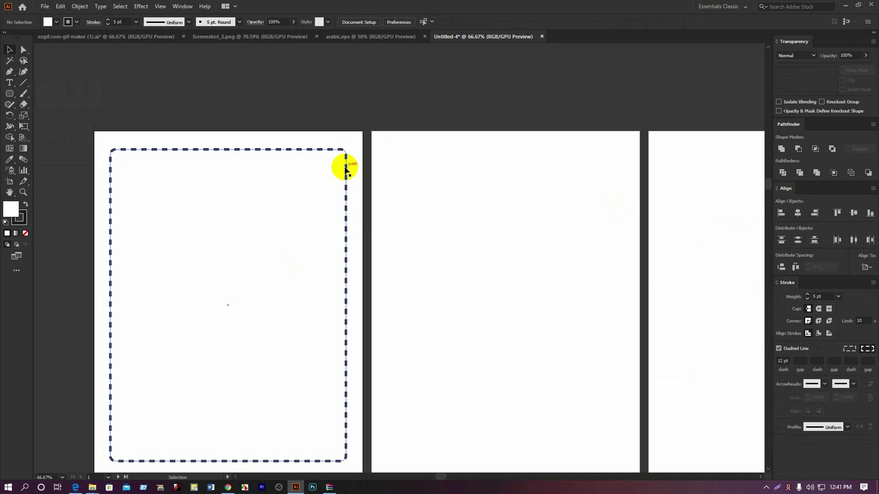
Reduce the dashed border's stroke weight to 3 pt and deselect it
click(135, 25)
click(153, 86)
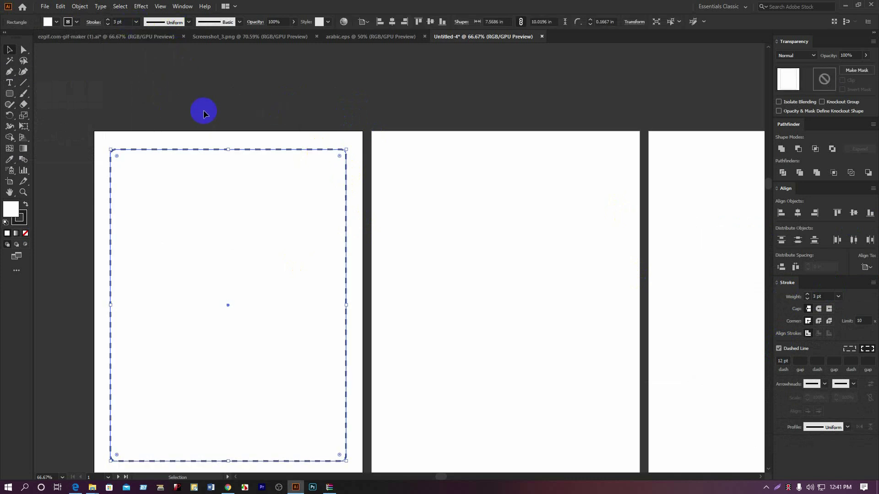
click(224, 118)
scroll(225, 120, down, 3)
Copy the dashed border from the first artboard and paste it on all artboards
click(213, 138)
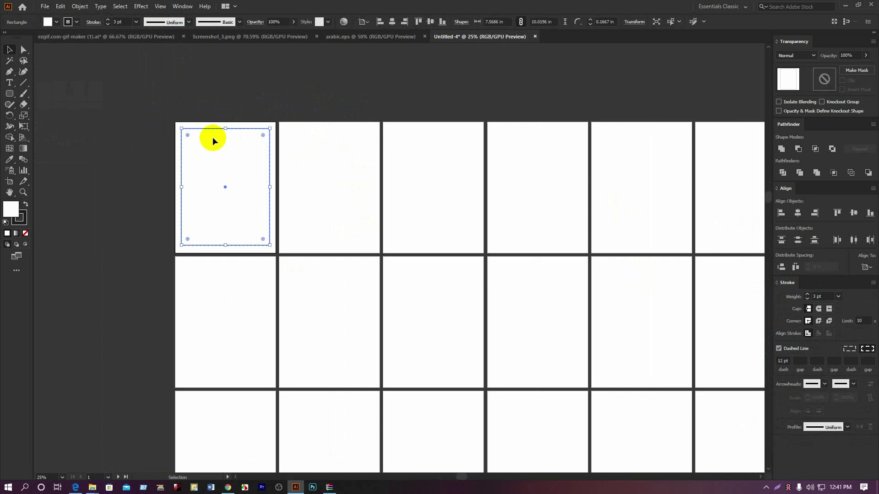
click(84, 9)
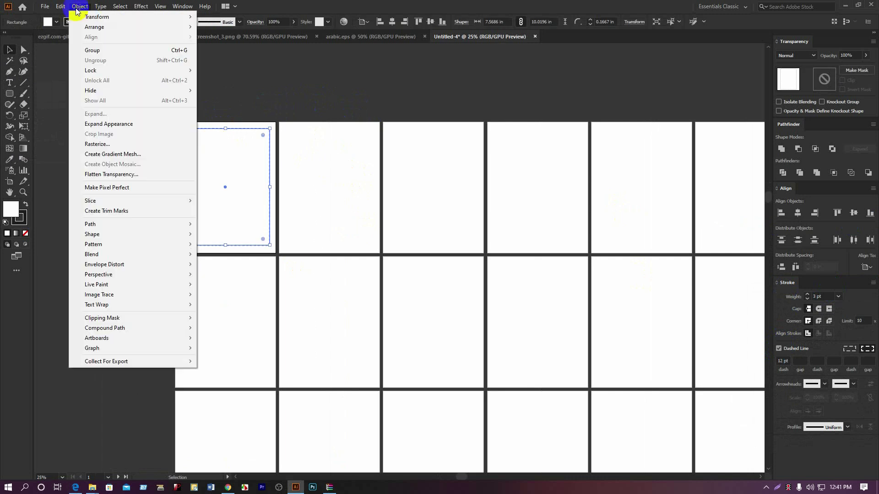
mouse_move(60, 7)
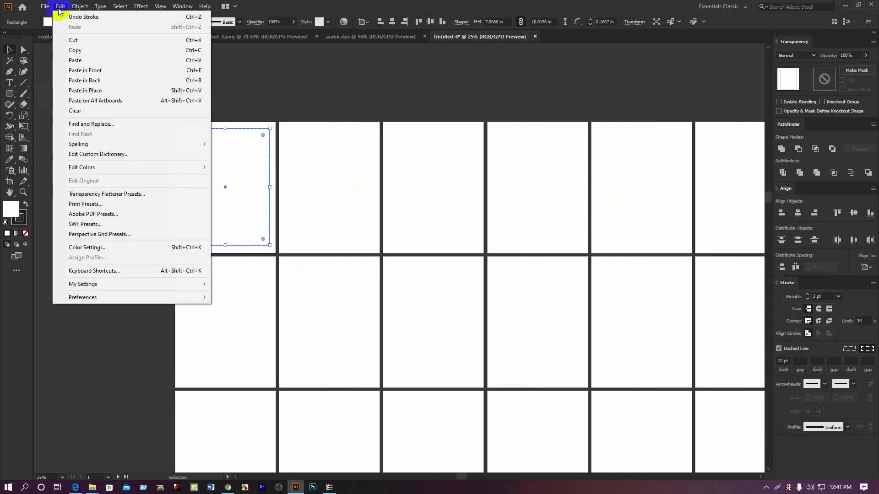
click(87, 51)
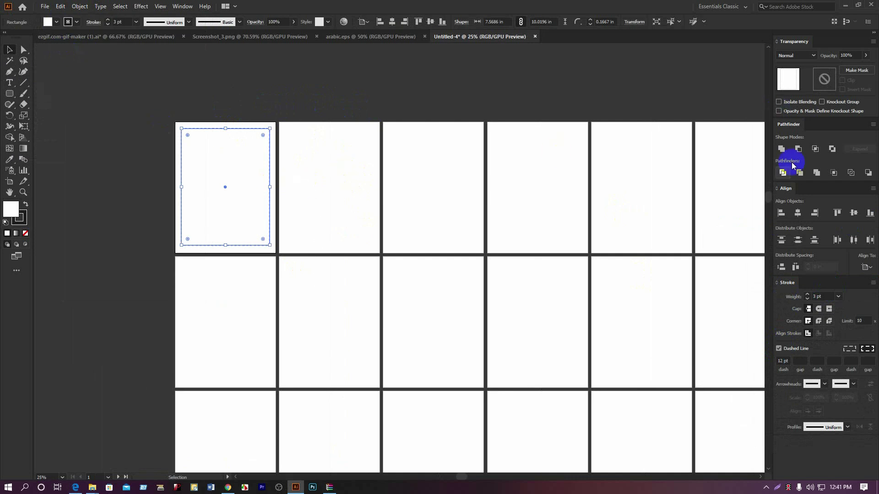
click(60, 7)
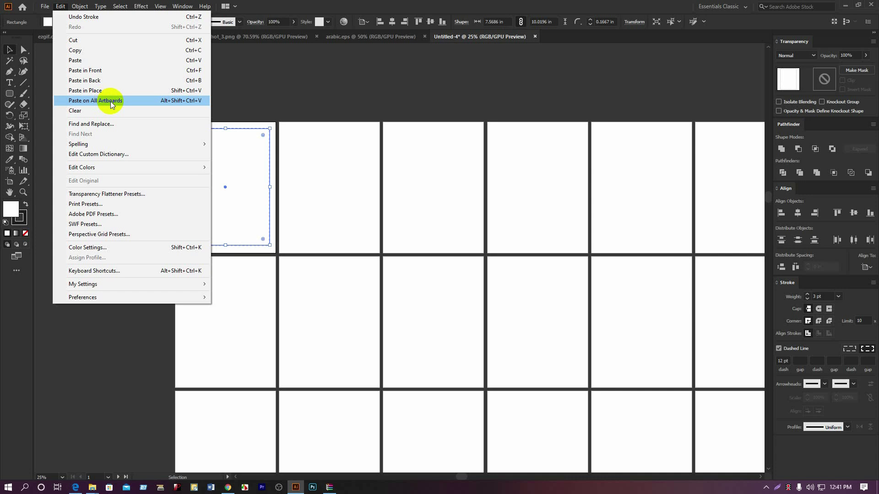
click(111, 105)
click(200, 89)
Examine the placement of the dashed borders across all the artboards, from the first page to the last row
scroll(199, 91, down, 3)
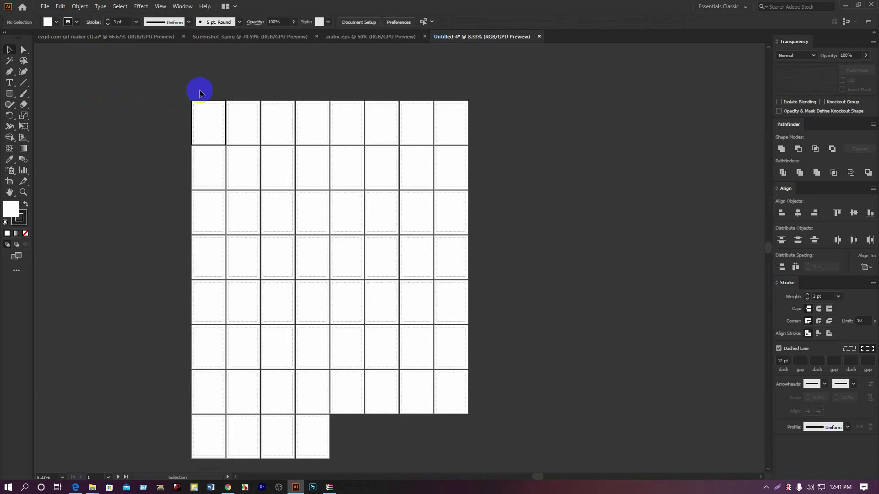
scroll(314, 415, up, 8)
scroll(378, 416, down, 8)
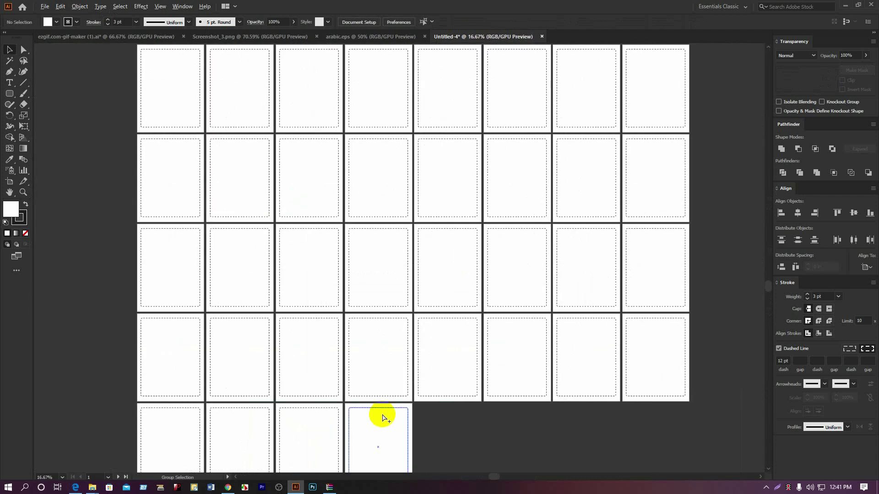
scroll(441, 416, down, 3)
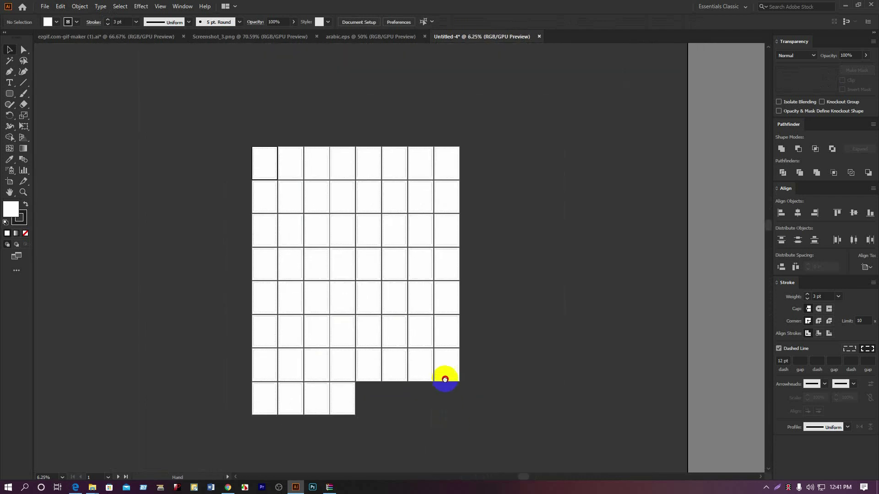
drag(445, 379, 218, 101)
click(217, 101)
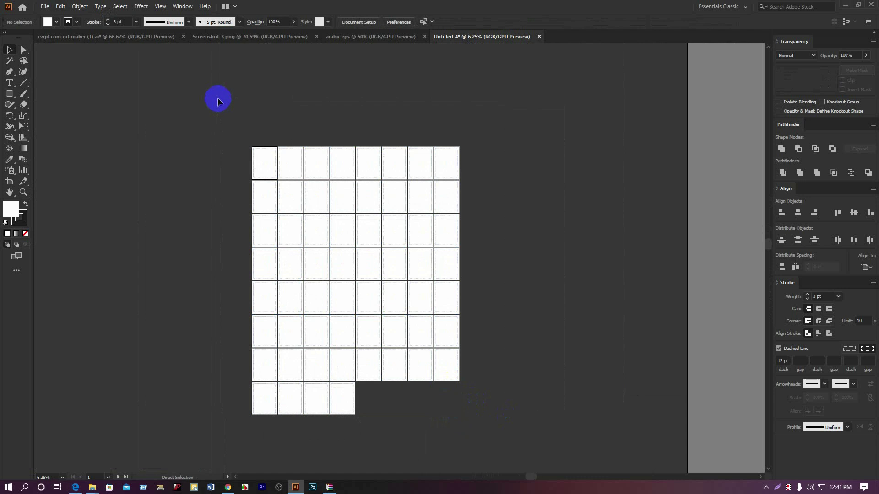
scroll(256, 123, up, 5)
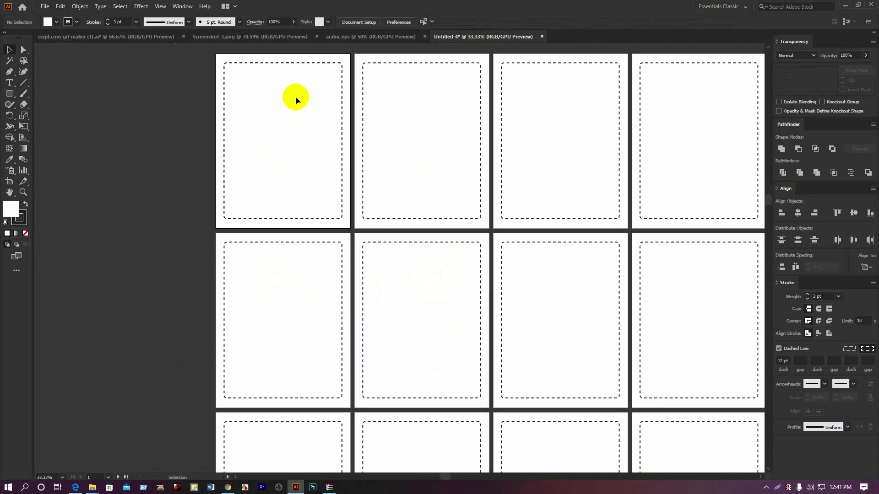
Bring the Arabic letter group from "ezgif.com-gif-maker (1).ai" into the 60-artboard document, placed beside the first artboard
click(125, 40)
click(353, 202)
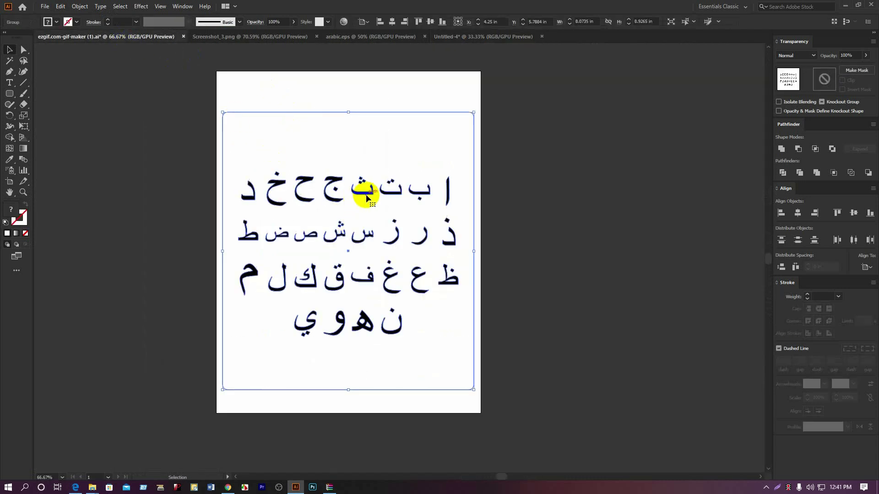
drag(368, 196, 221, 235)
click(221, 260)
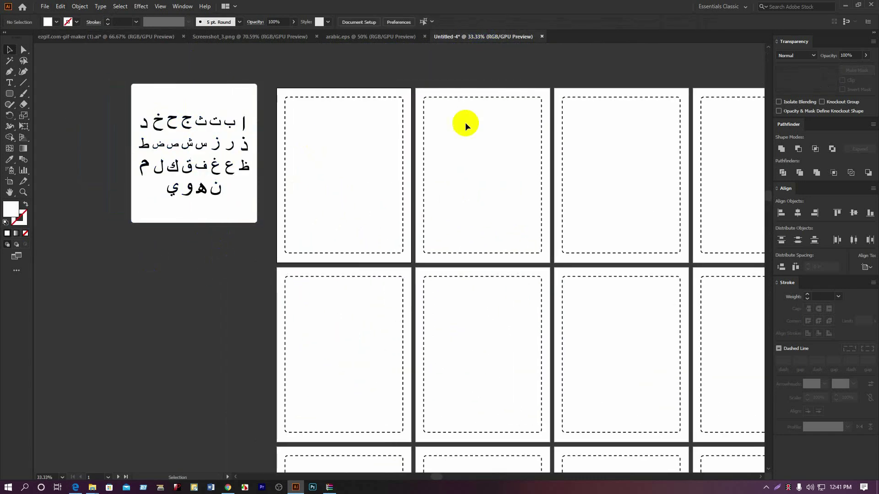
Activate the Type tool for the page text, and switch to Chrome to search Google for "this book belongs to"
click(10, 94)
drag(10, 82, 33, 80)
scroll(171, 84, up, 3)
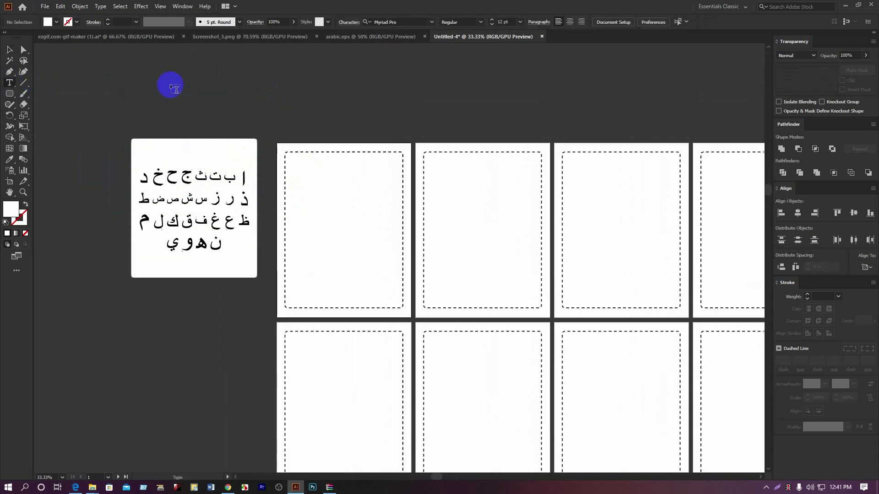
click(228, 487)
click(231, 23)
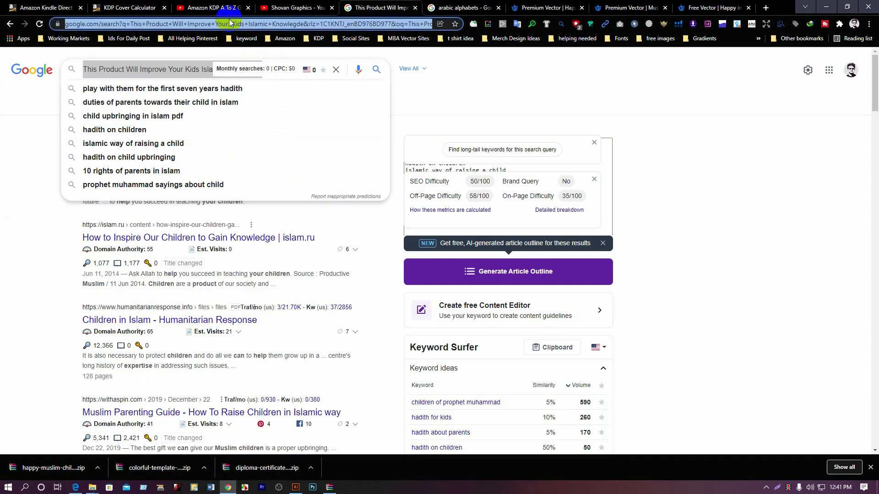
text(Thgis B)
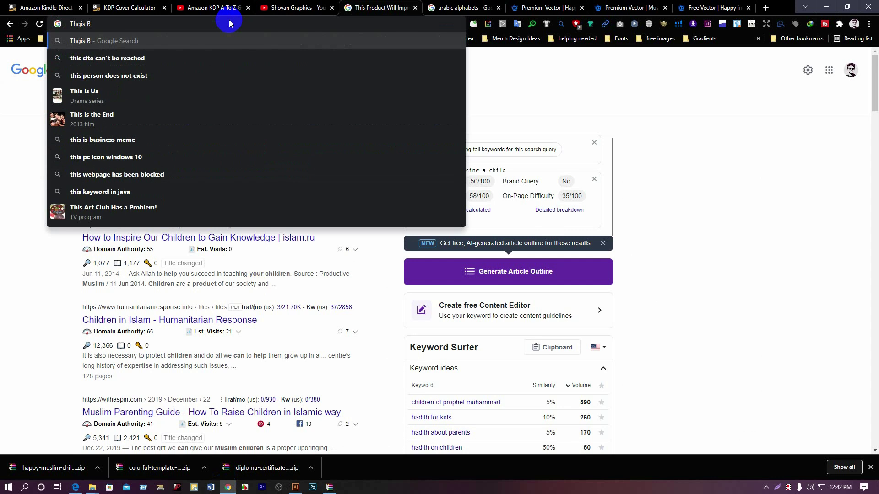
key(BackSpace)
key(BackSpace)
key(BackSpace)
text(is)
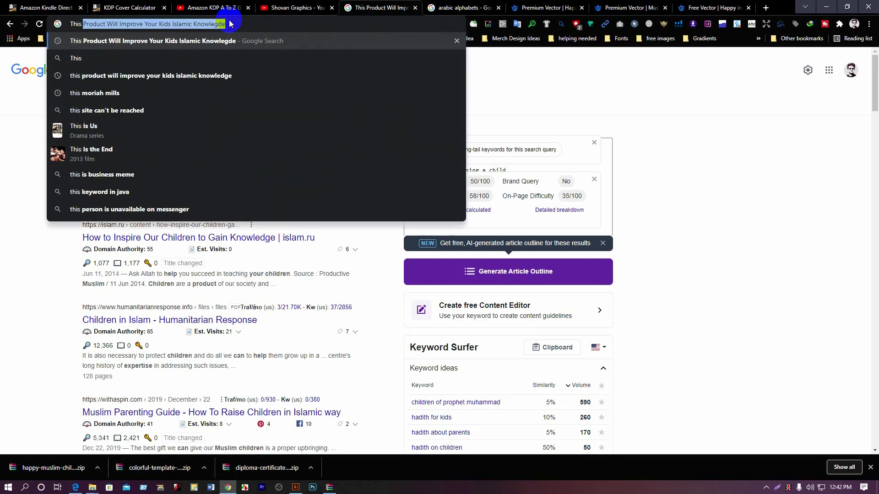
text( Books)
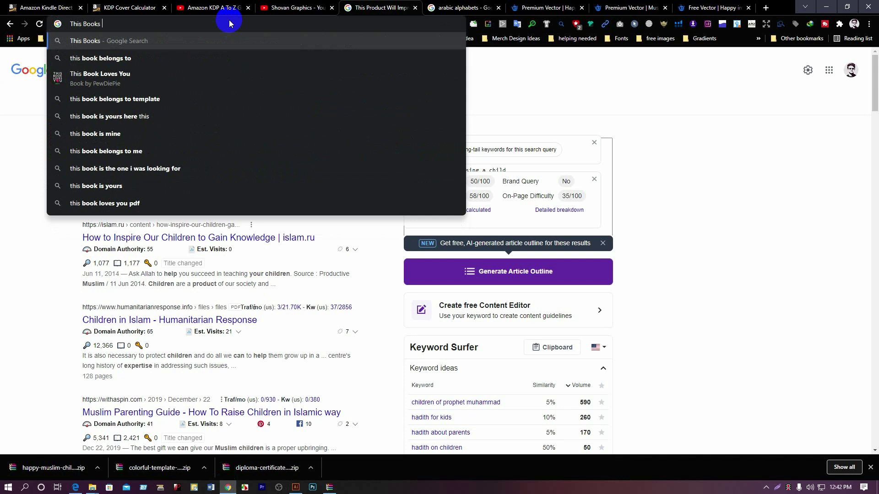
key(Down)
key(Return)
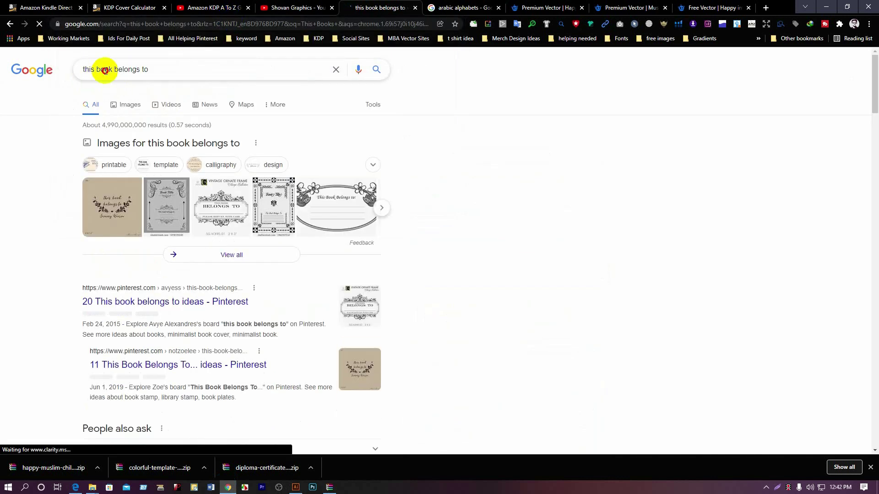
Copy the phrase "this book belongs to" from the Google search field and switch back to Illustrator
triple_click(104, 70)
key(ctrl+c)
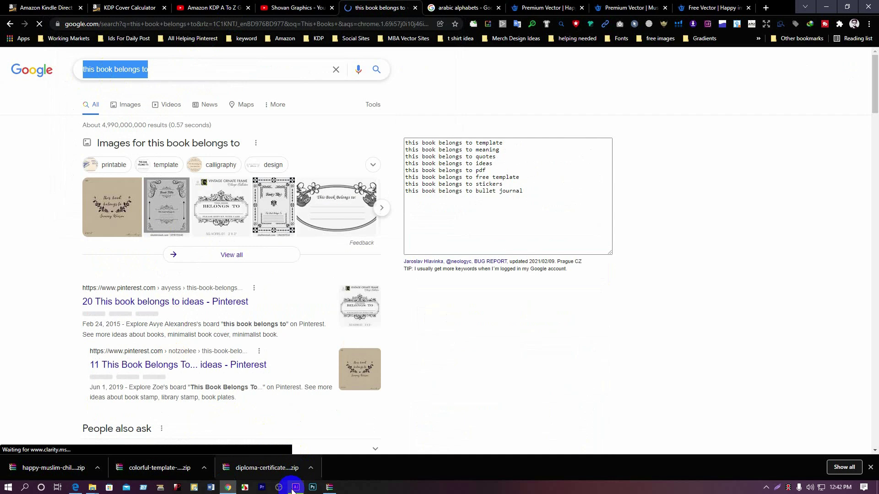
click(296, 487)
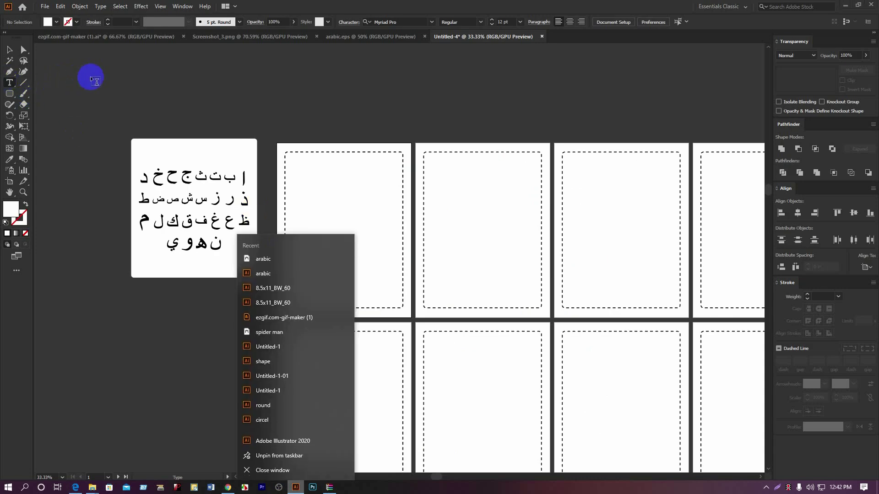
Paste the phrase "this book belongs to" above the Arabic letters and enlarge it to about 101 pt
click(90, 77)
click(91, 77)
key(ctrl+v)
click(9, 49)
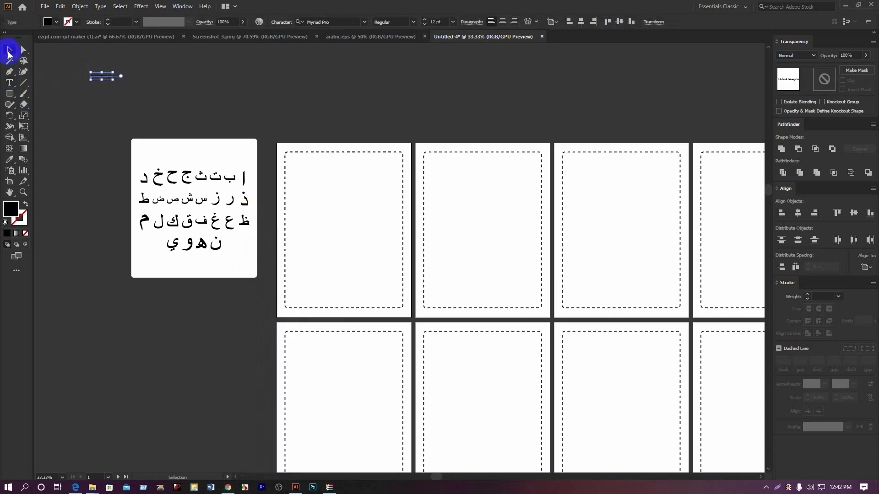
drag(128, 83, 277, 98)
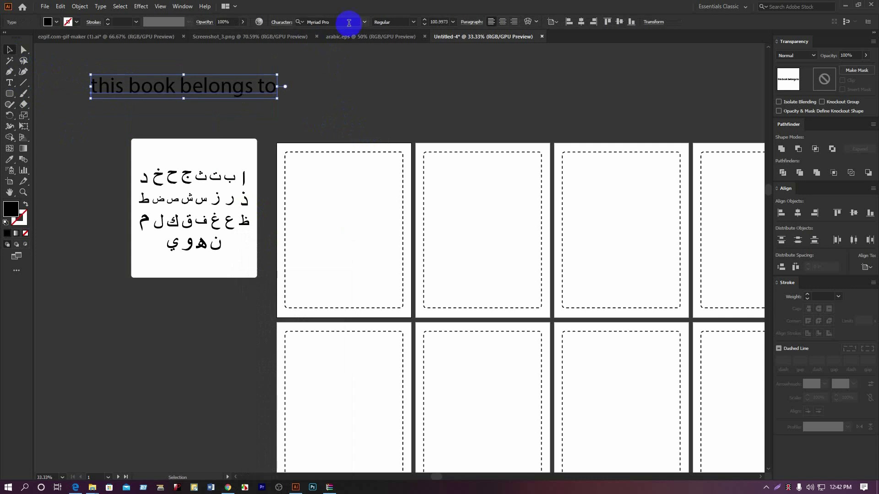
Set the pasted phrase in the Little Comet Demo Version font and change its case to uppercase
click(365, 22)
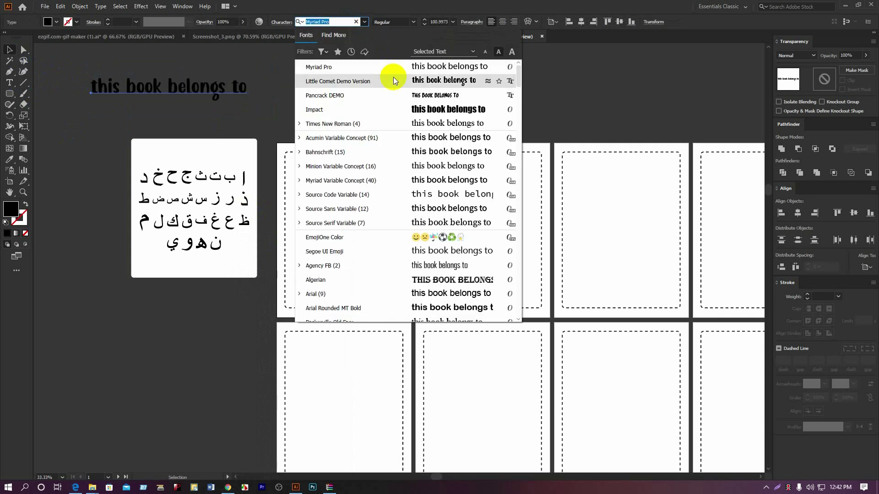
click(394, 77)
click(99, 7)
mouse_move(158, 147)
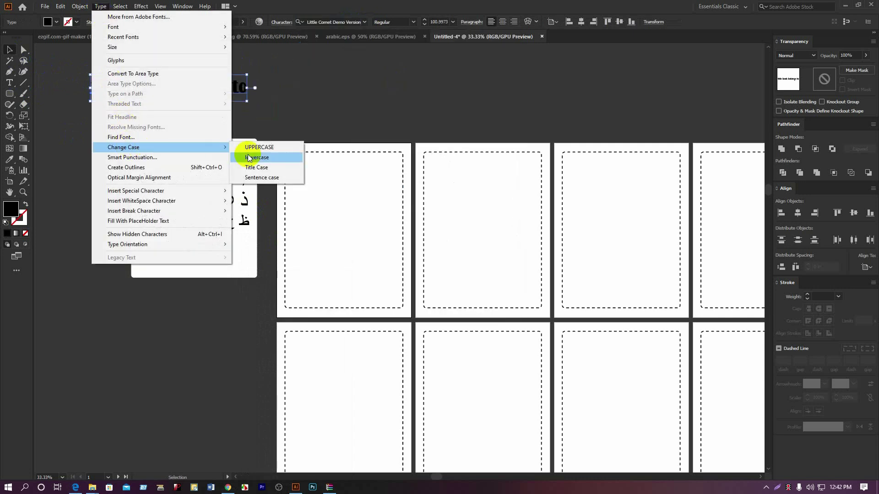
click(255, 149)
Move the phrase onto the first artboard, reduce it to about 61 pt and set its font to Pancrack DEMO
drag(214, 101, 367, 186)
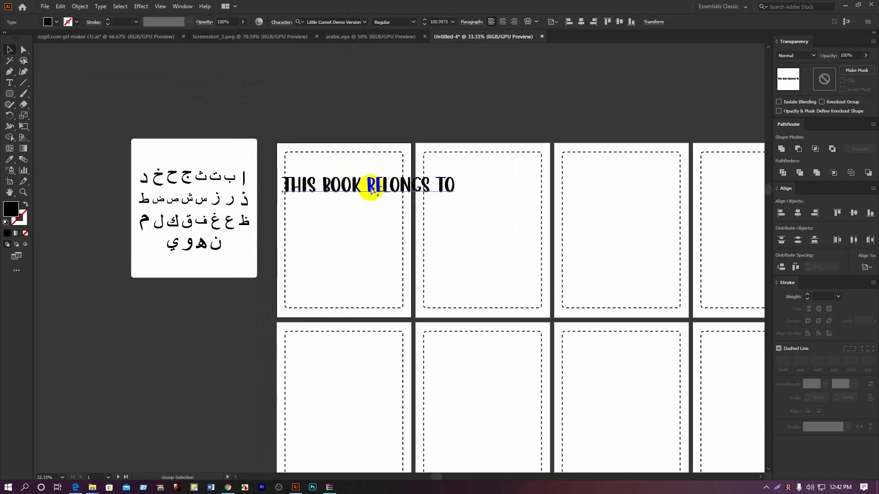
key(ctrl+1)
drag(623, 225, 418, 194)
click(364, 22)
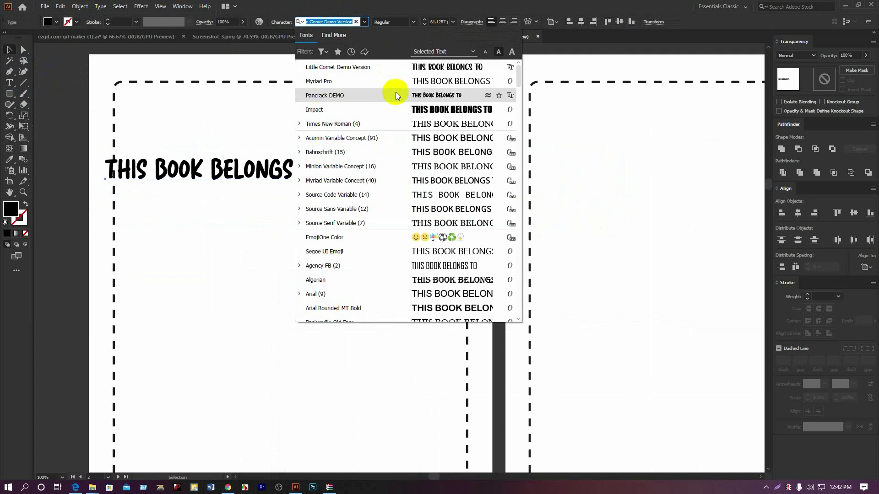
click(396, 92)
Position the phrase in the upper part of the first page, enlarge it to about 79 pt and centre it horizontally
drag(285, 147, 347, 203)
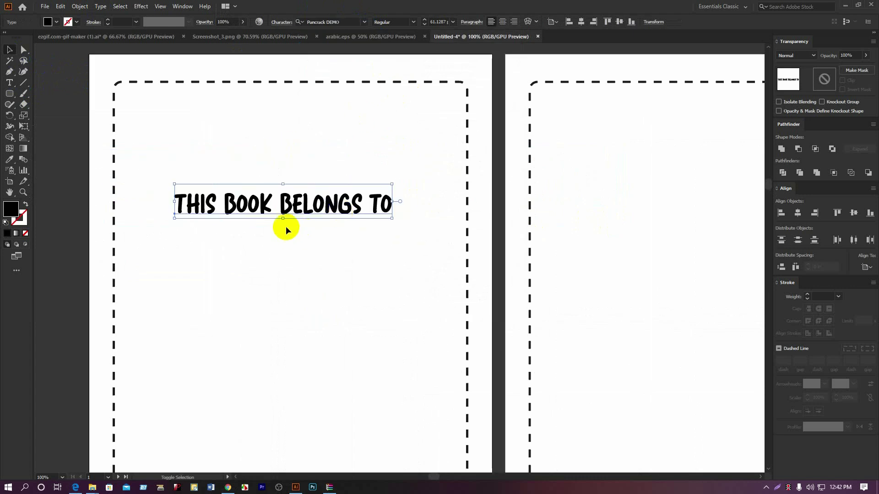
mouse_move(283, 221)
mouse_down()
mouse_move(285, 236)
mouse_move(284, 228)
mouse_up()
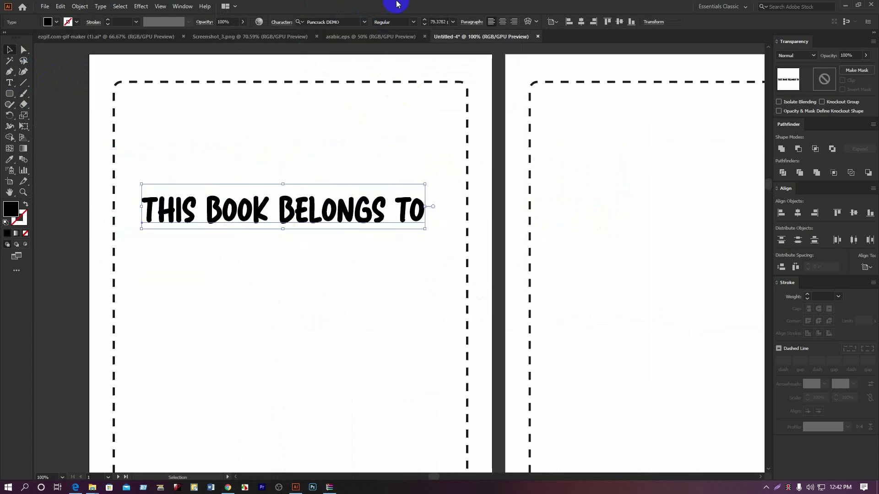
click(580, 22)
click(428, 49)
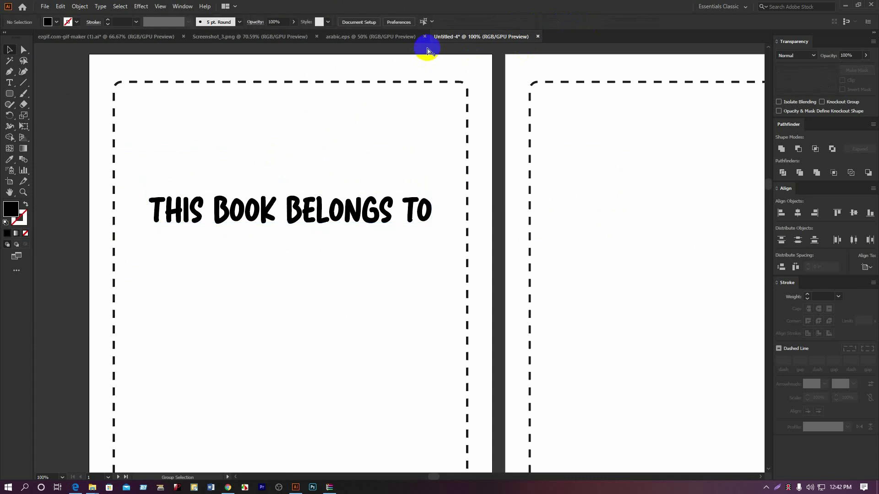
Convert the "THIS BOOK BELONGS TO" text to outlines
scroll(428, 49, down, 3)
scroll(427, 47, up, 1)
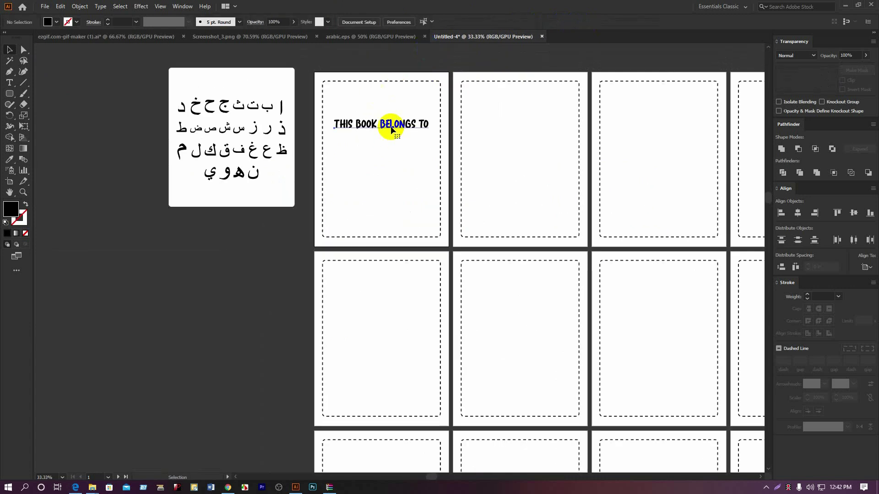
right_click(391, 130)
click(434, 185)
scroll(379, 167, up, 2)
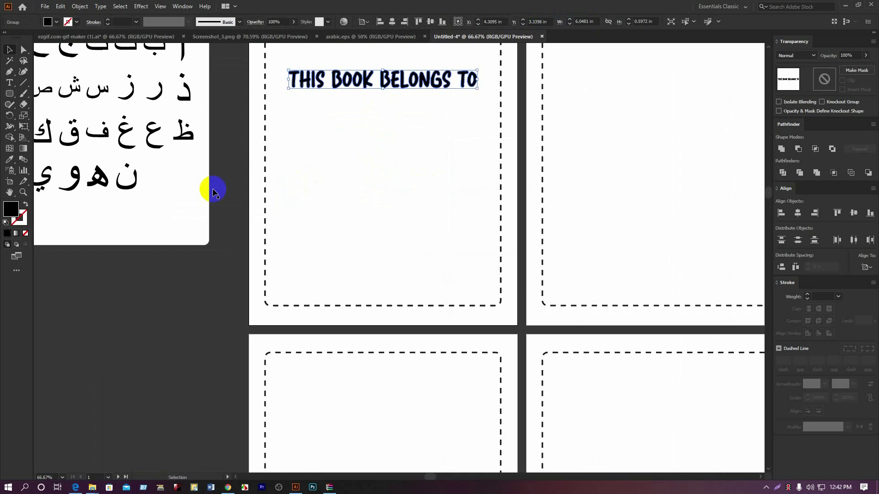
click(213, 190)
Draw a horizontal line segment about 6.19 in long below the "THIS BOOK BELONGS TO" heading
right_click(24, 83)
click(56, 84)
scroll(283, 162, up, 1)
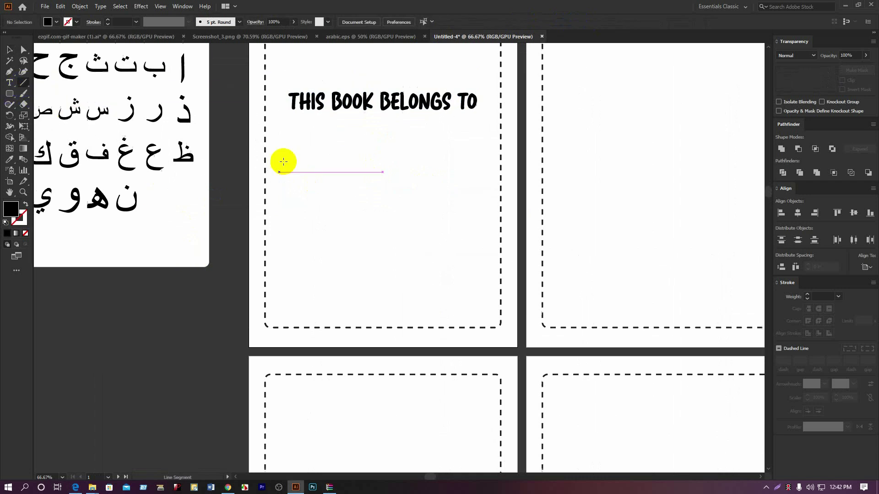
scroll(283, 161, up, 1)
drag(289, 198, 481, 197)
click(9, 49)
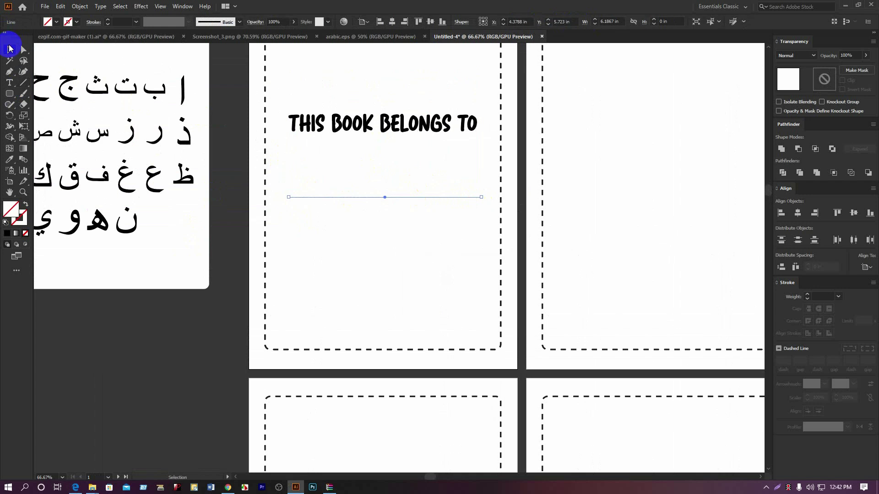
Give the horizontal line a black stroke with a weight of 3 pt
click(68, 23)
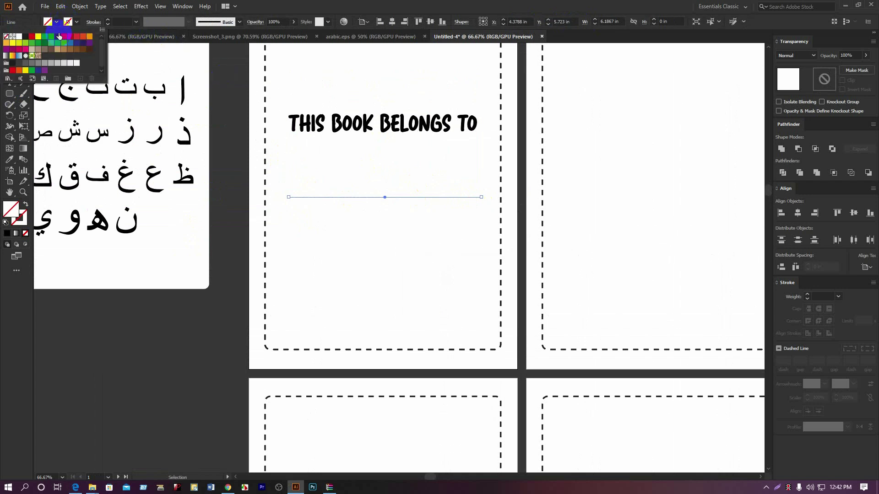
click(25, 36)
double_click(19, 219)
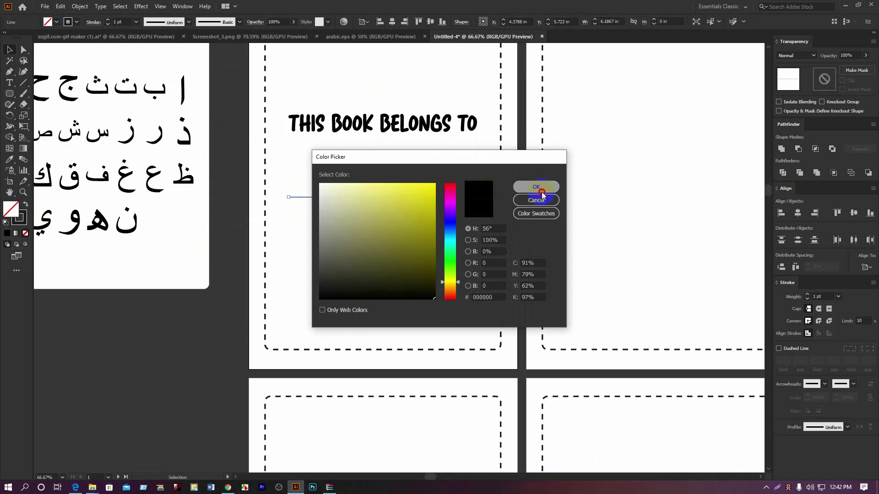
click(536, 187)
click(136, 22)
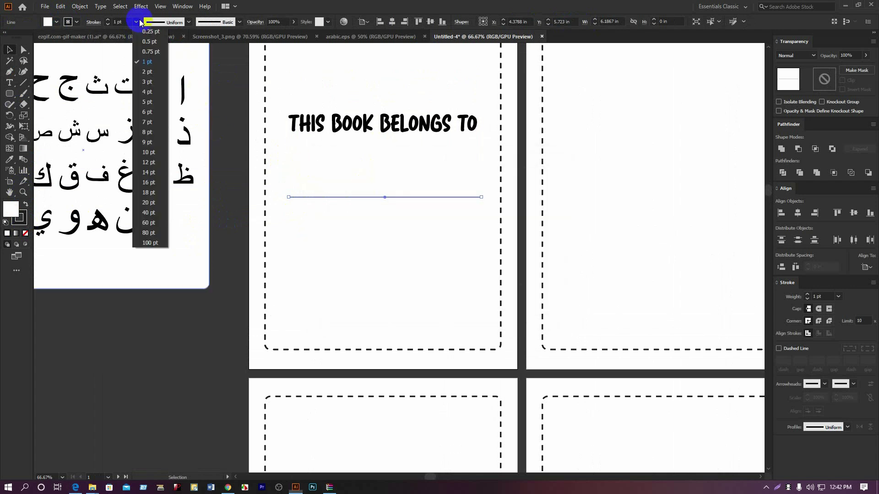
click(147, 81)
click(9, 49)
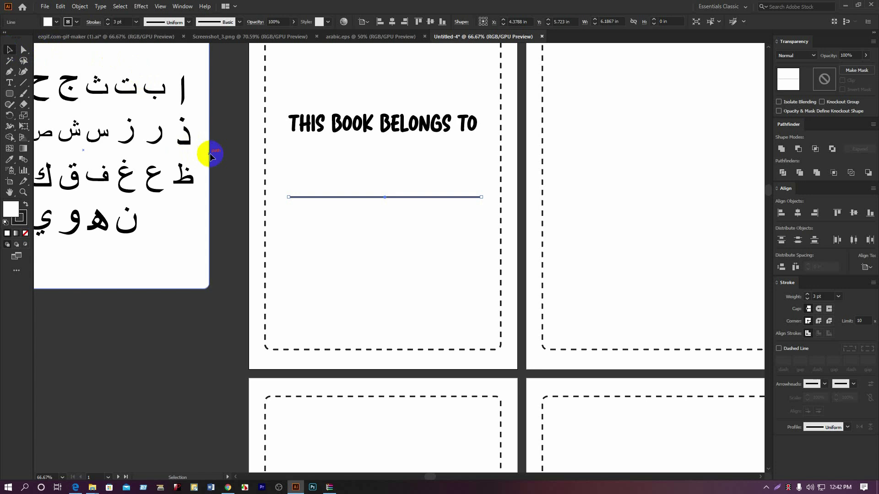
Duplicate the 3 pt line about 0.95 in directly below the original as a second writing line
click(477, 224)
click(460, 200)
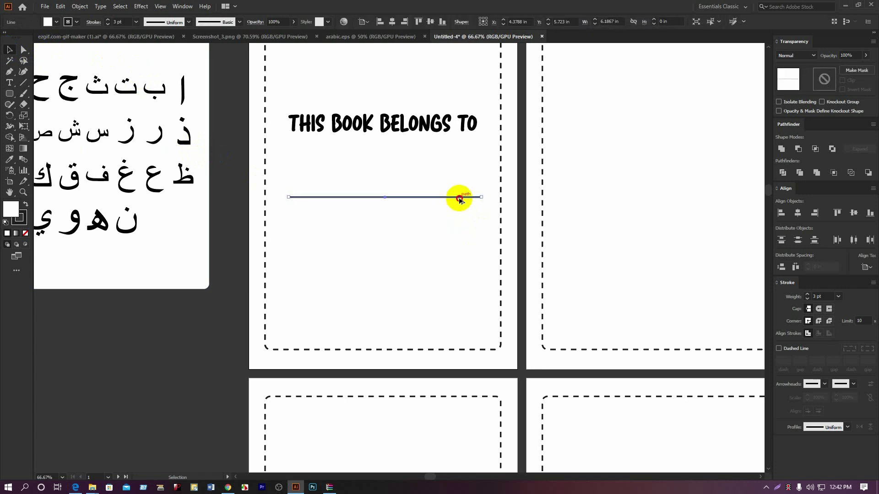
drag(460, 200, 459, 229)
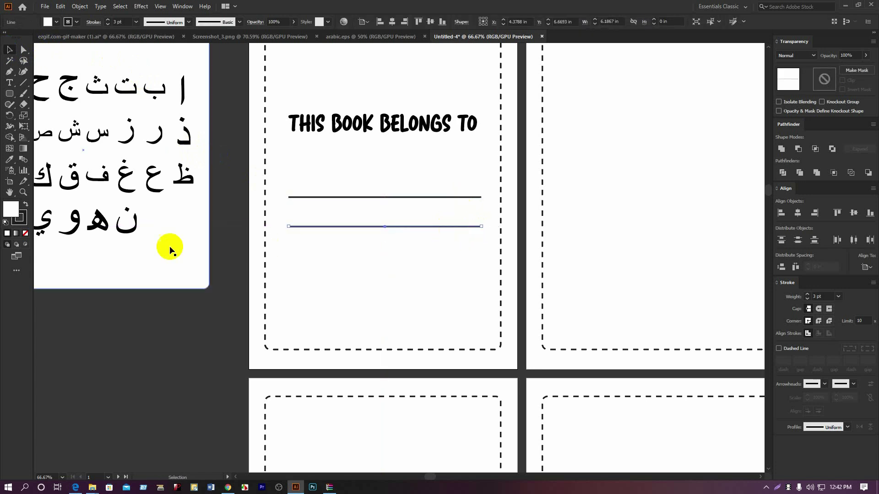
click(224, 210)
Ungroup the Arabic letter artwork and delete its white background
scroll(368, 293, up, 1)
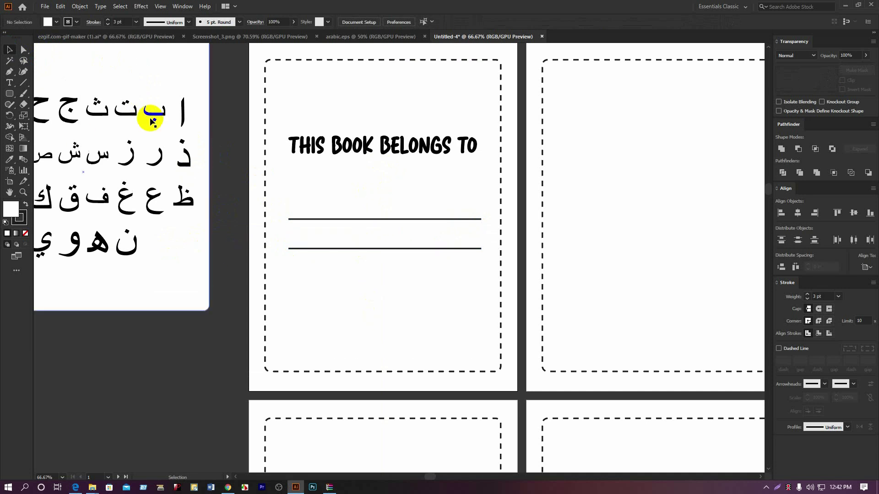
click(158, 114)
right_click(160, 115)
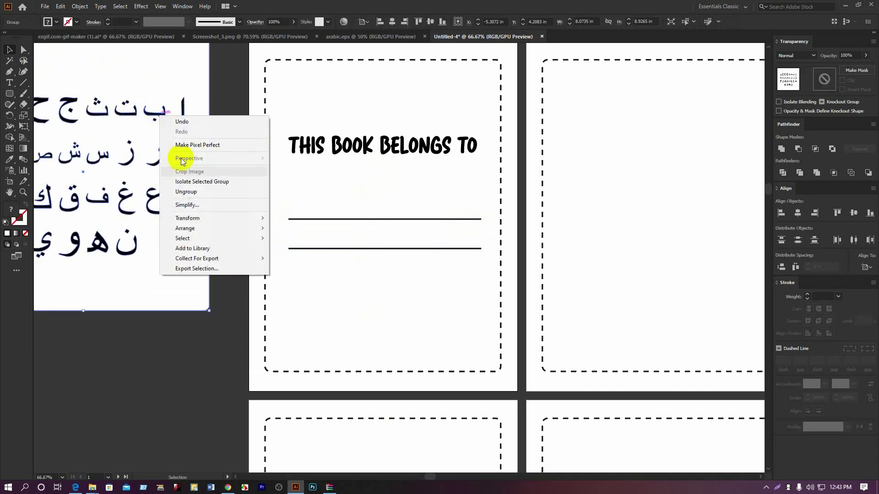
click(186, 191)
click(208, 125)
key(Delete)
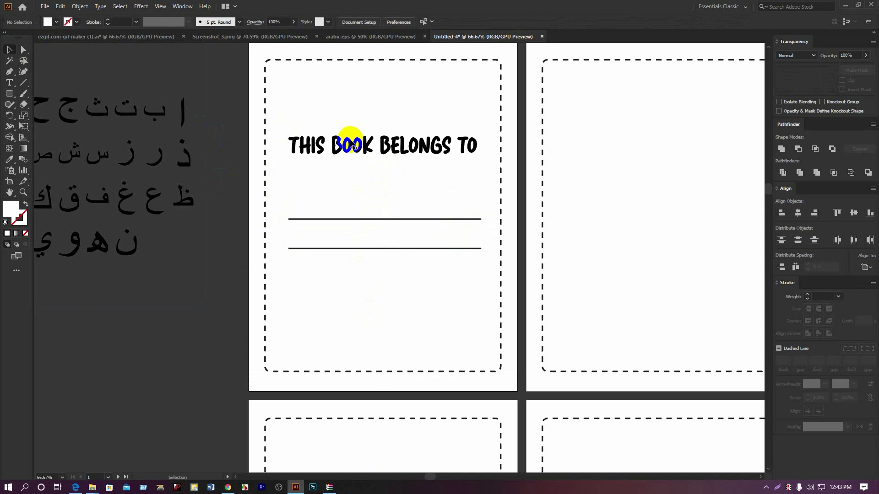
Ungroup the remaining Arabic letters so that the rows can be selected separately
drag(204, 210, 337, 240)
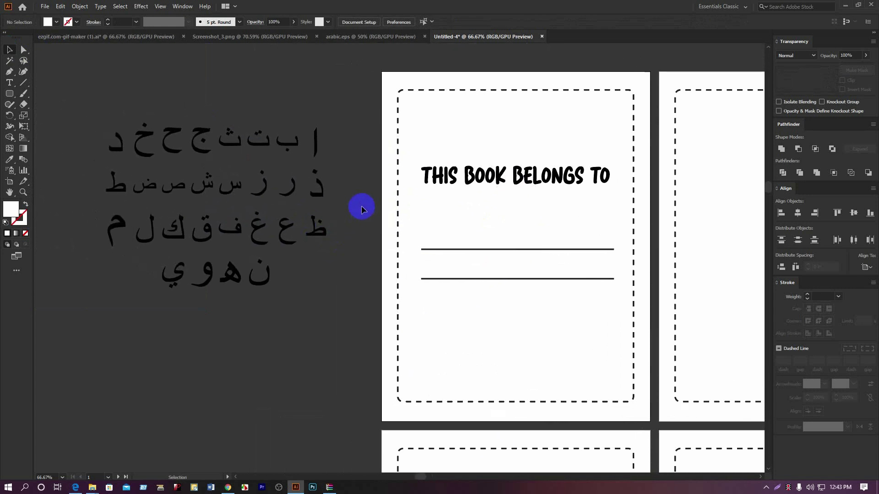
drag(53, 79, 119, 138)
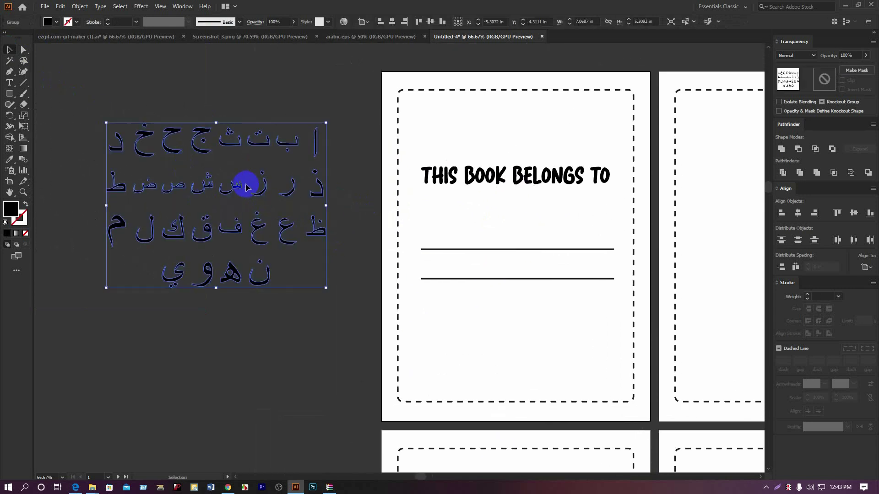
drag(332, 154, 97, 134)
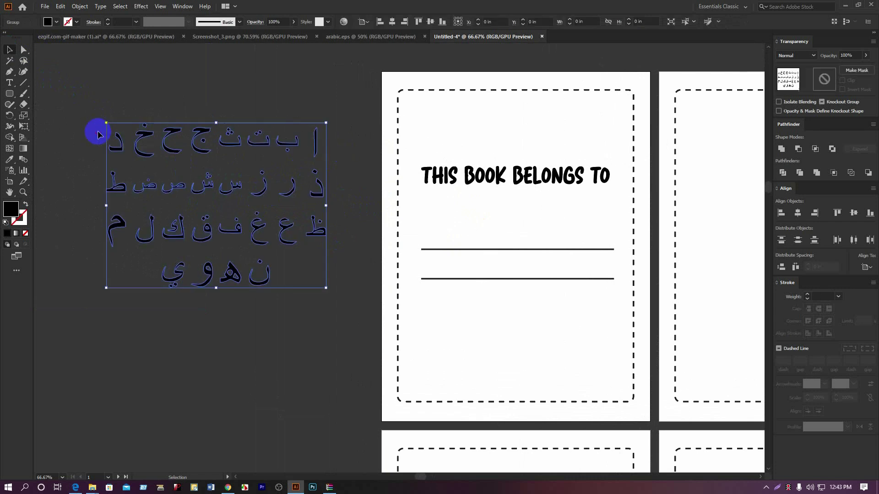
right_click(196, 137)
click(226, 217)
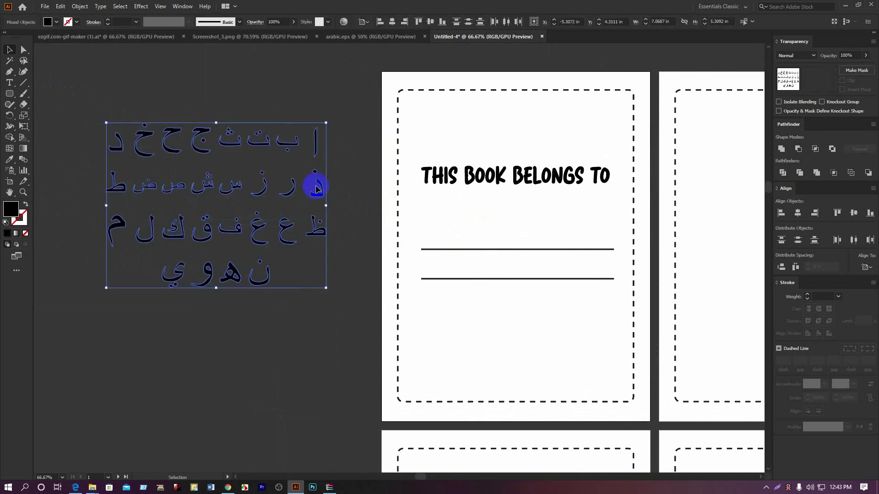
Place a copy of the first row of Arabic letters beneath the two lines on the first page
drag(338, 145, 79, 98)
key(a)
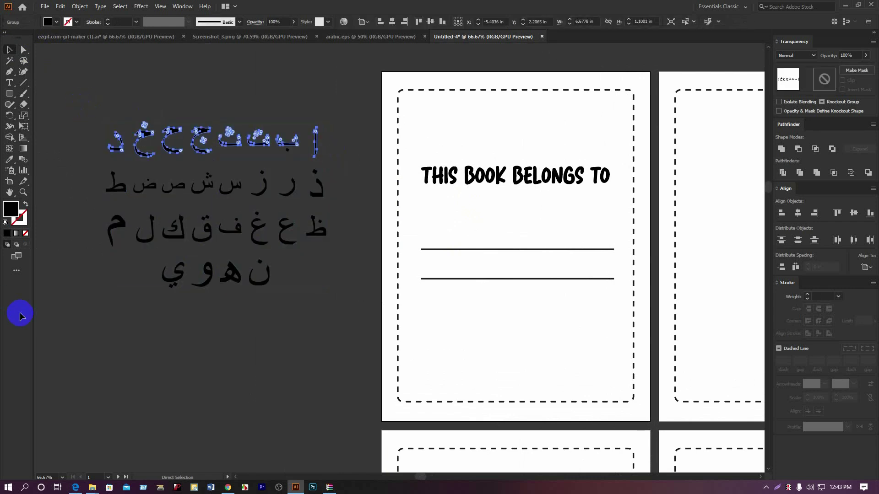
key(v)
drag(272, 141, 562, 324)
key(ctrl+equal)
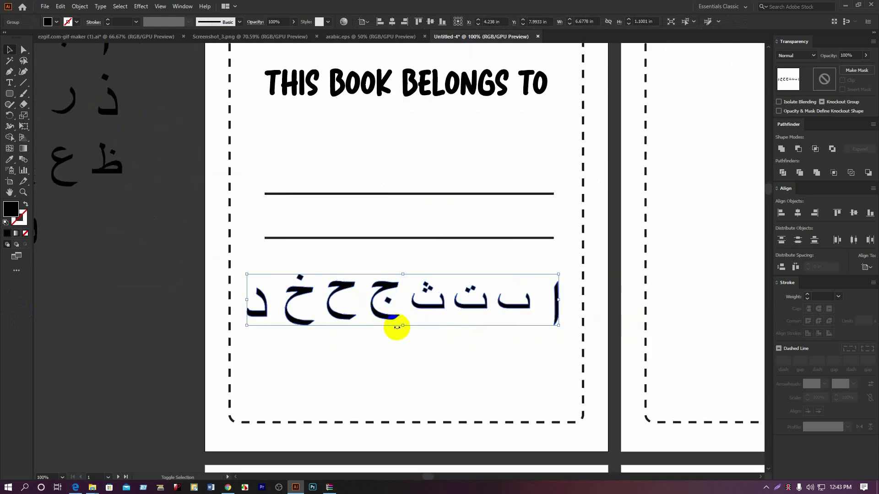
Resize the copied letter row to match the width of the two writing lines above it
drag(397, 327, 400, 320)
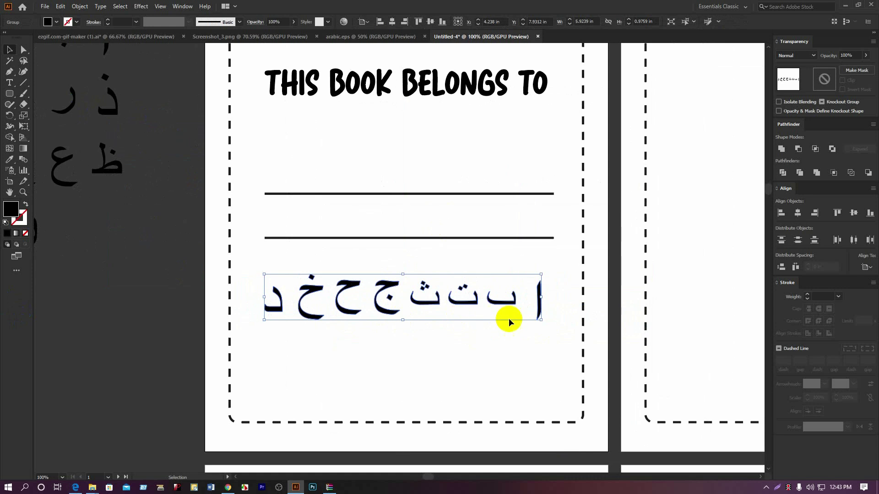
drag(539, 321, 553, 332)
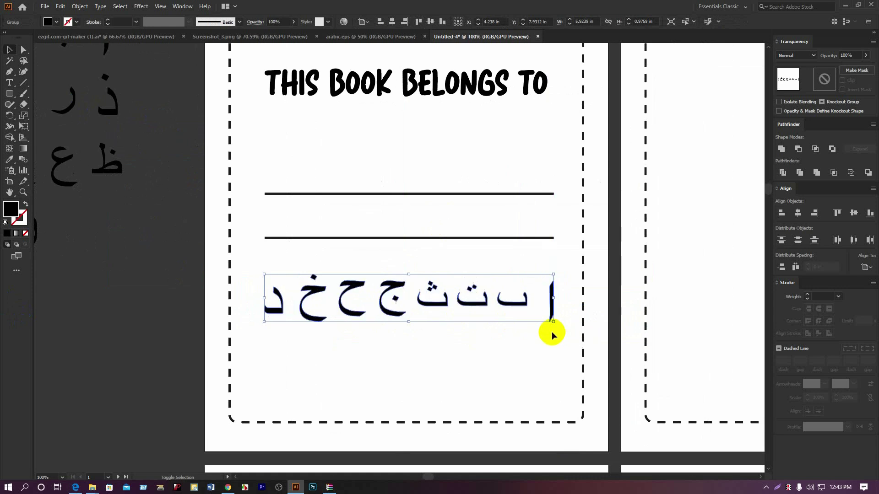
click(161, 312)
scroll(160, 313, down, 2)
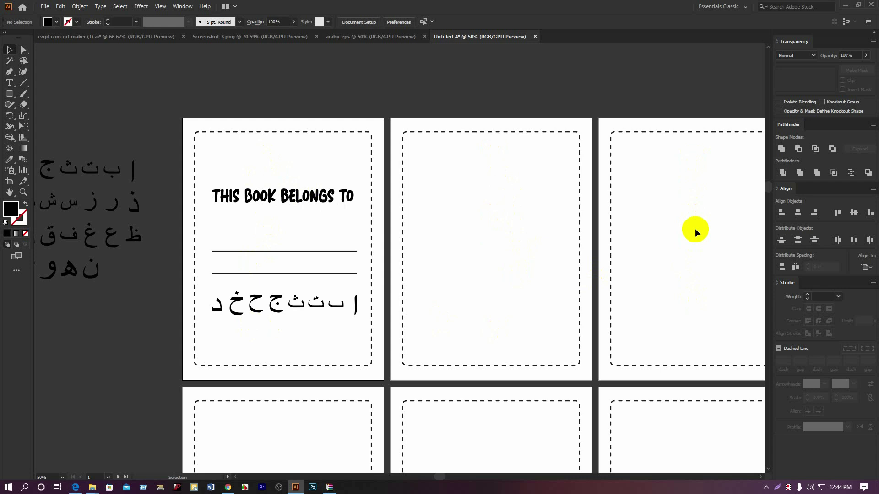
Ungroup the original first row of Arabic letters beside the first artboard
scroll(118, 147, down, 1)
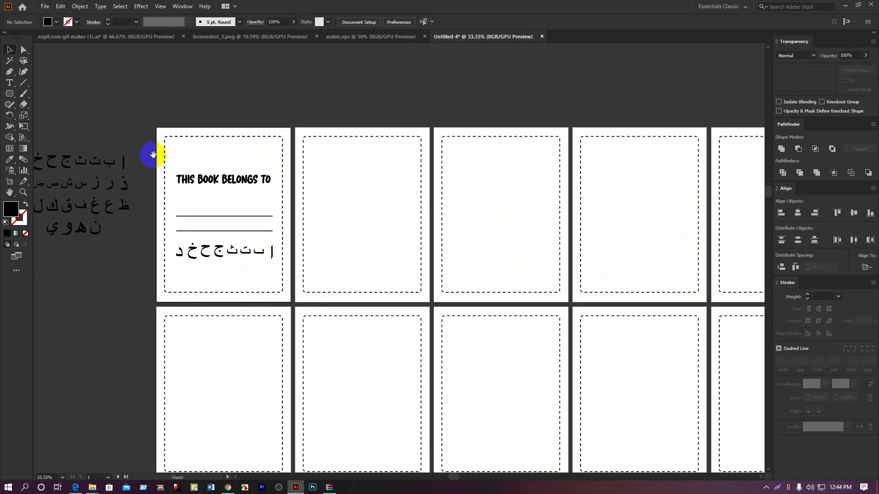
drag(140, 147, 235, 163)
right_click(235, 164)
click(263, 167)
right_click(236, 189)
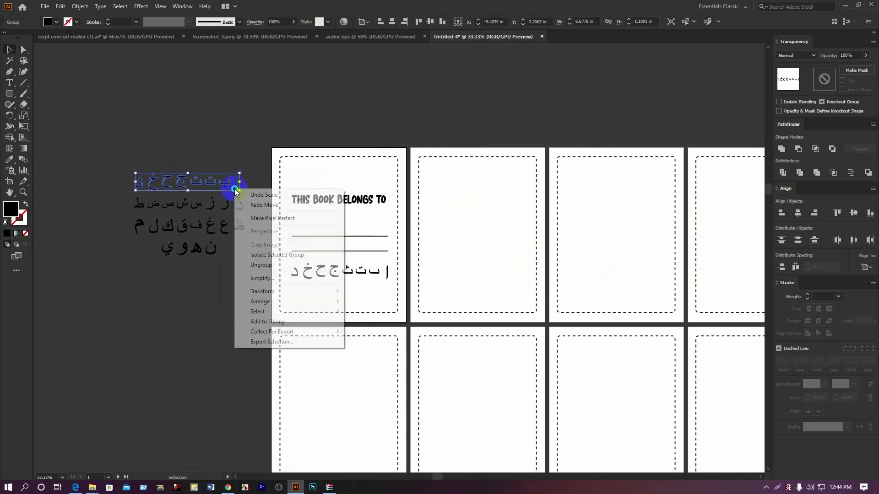
click(257, 265)
Move the letter alif (ا) onto the second artboard and enlarge it to about 7.2 in tall
click(248, 177)
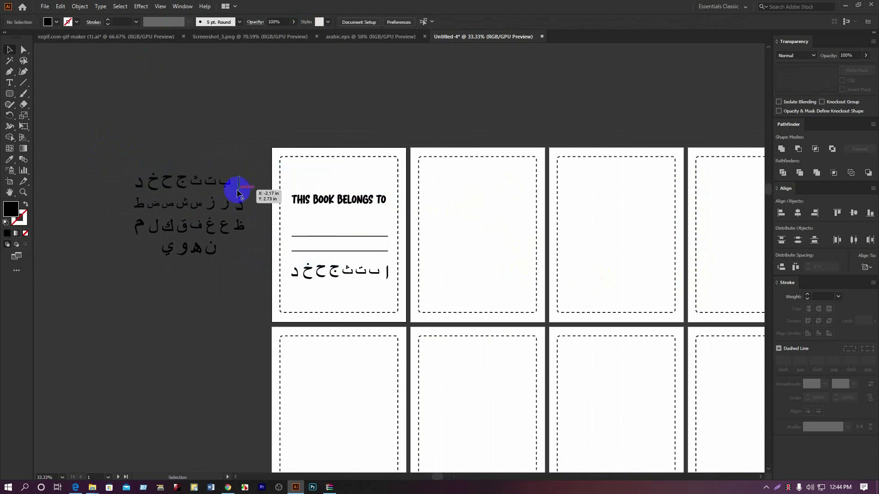
drag(238, 193, 469, 265)
click(492, 116)
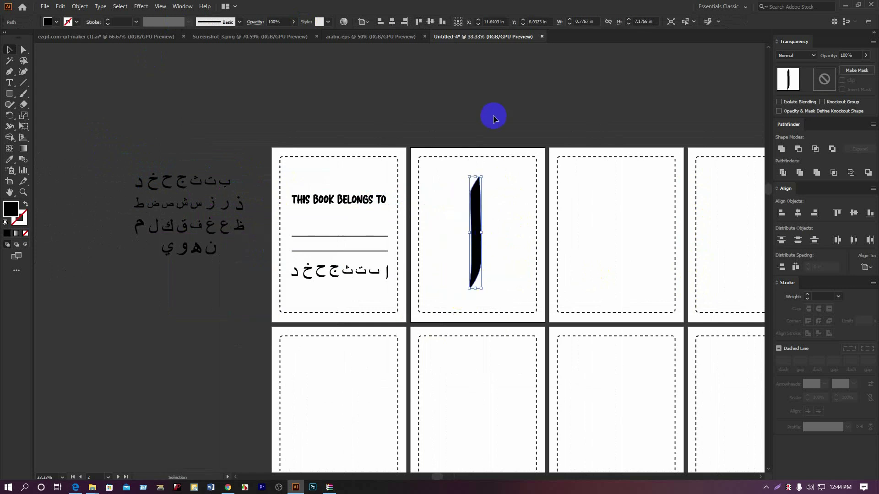
Move the letter ب with its dot onto the third artboard and enlarge it to fill the page width inside the border
click(211, 185)
drag(219, 177, 524, 231)
click(565, 98)
Group the letter ت with its dots, move it onto the fourth artboard and enlarge it to about 5.2 in wide
scroll(357, 176, down, 1)
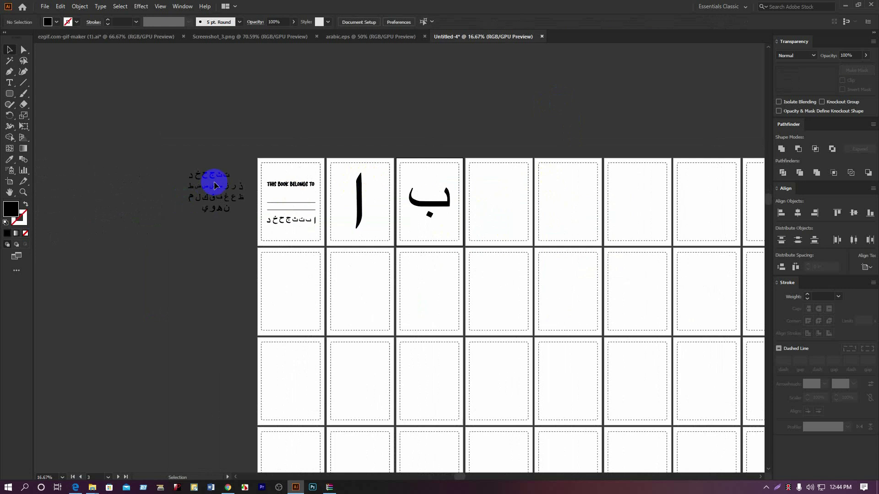
scroll(215, 179, up, 1)
click(238, 173)
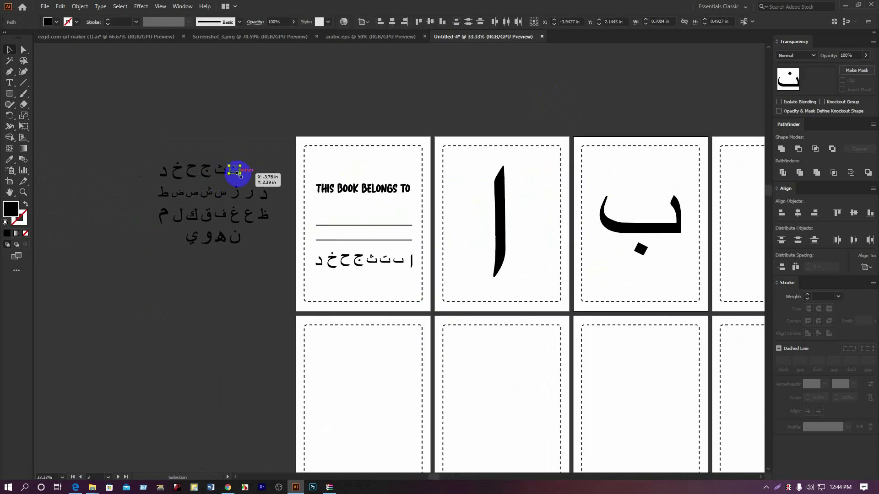
click(235, 174)
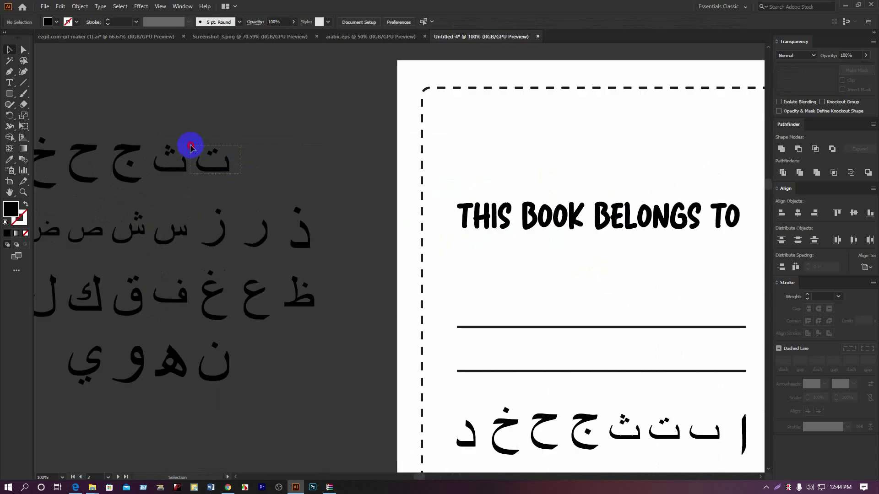
click(191, 148)
scroll(188, 155, down, 3)
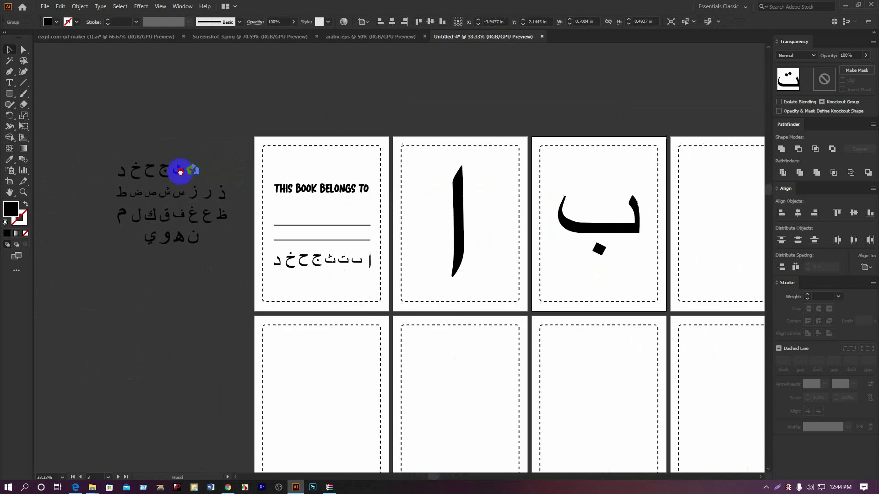
drag(180, 172, 92, 158)
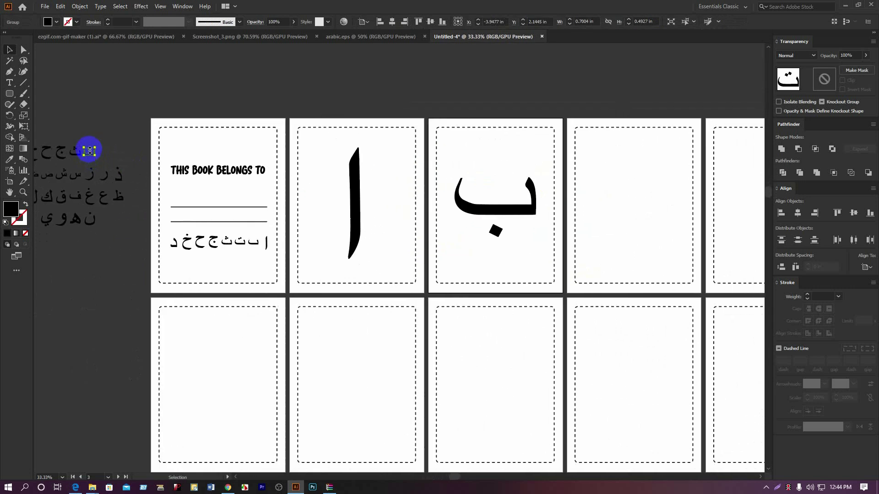
drag(90, 154, 530, 223)
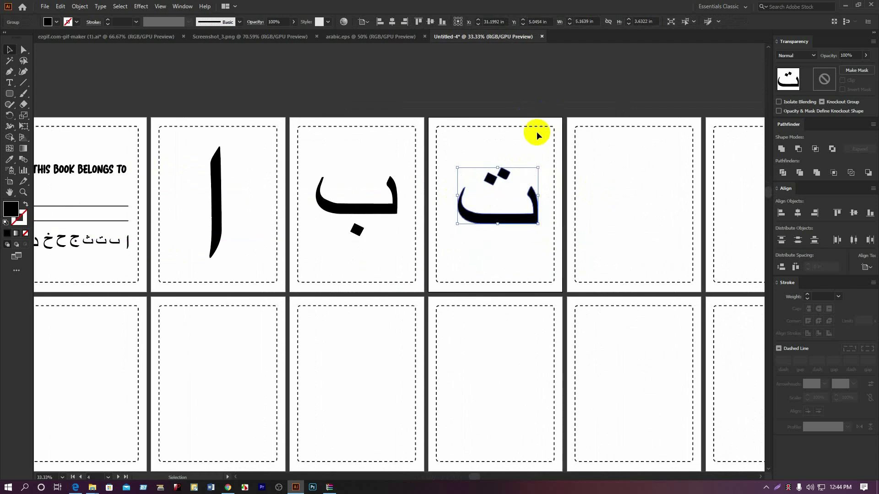
Nudge the letter ت slightly to the left to centre it on the fourth artboard
key(Left)
key(Left)
key(Left)
key(Left)
key(Left)
key(Left)
key(Left)
click(595, 107)
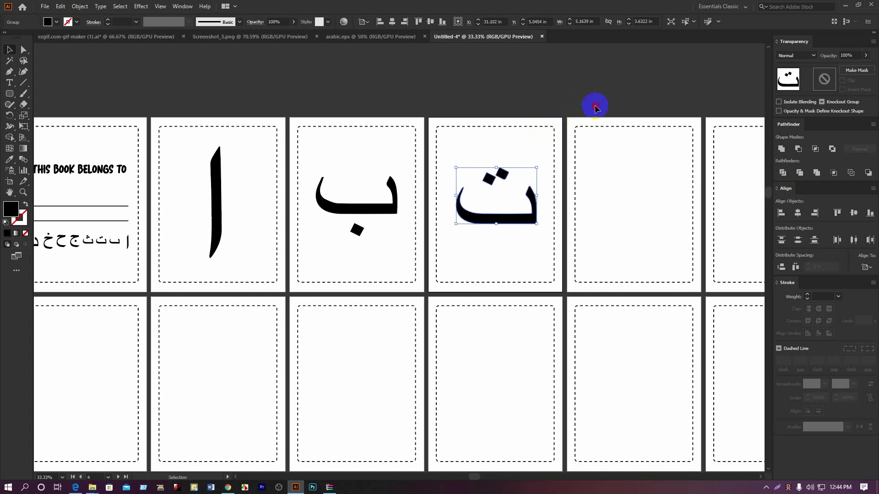
Group the letter ث with its three dots in the set of letters beside the artboards
scroll(595, 106, down, 4)
scroll(314, 134, up, 6)
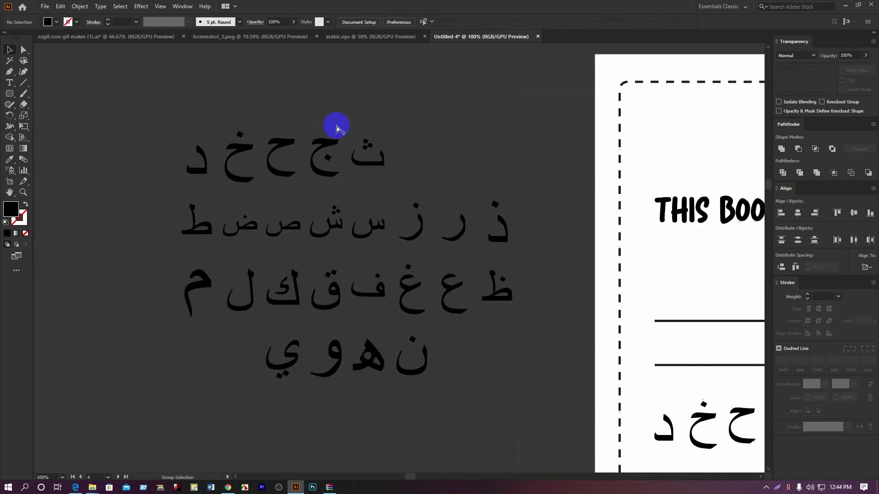
drag(403, 177, 140, 146)
key(ctrl+g)
scroll(405, 176, down, 3)
scroll(140, 146, up, 2)
scroll(165, 149, down, 3)
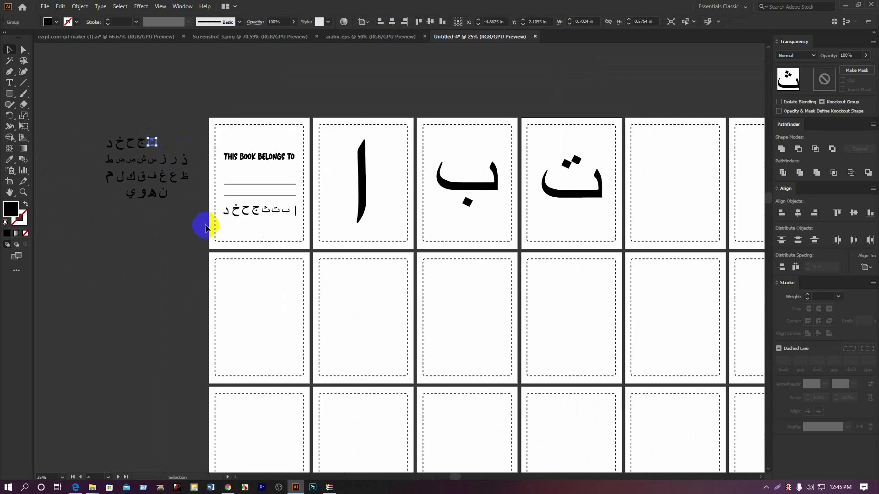
Enlarge all the remaining letters beside the artboards together to about 20.6 in wide
drag(205, 227, 115, 127)
drag(198, 202, 78, 102)
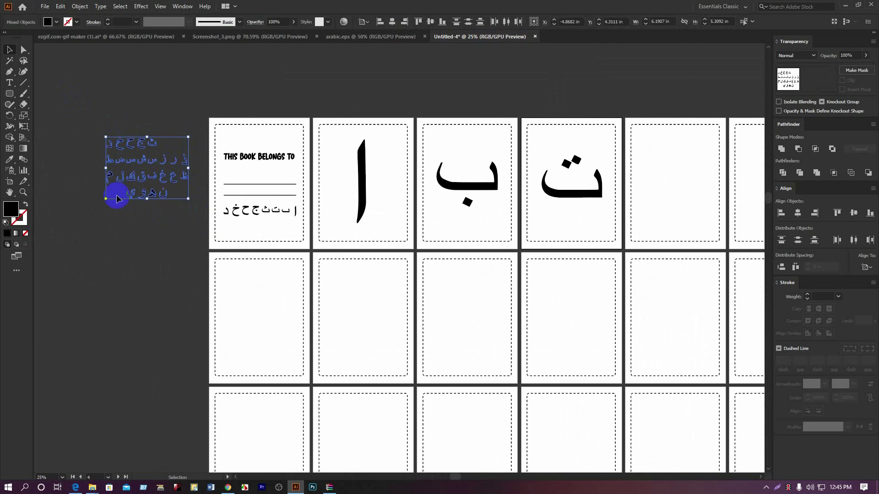
drag(143, 202, 174, 313)
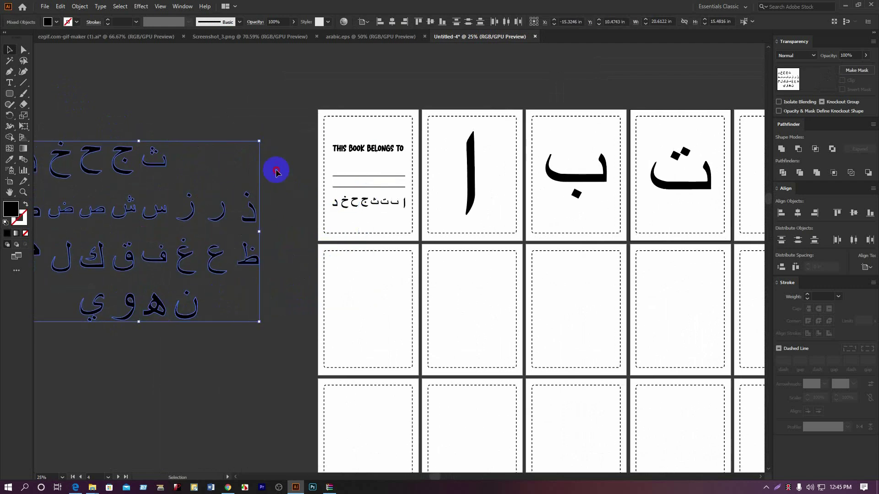
click(276, 170)
Move the letter ث onto the fifth artboard of the first row and size it to fit inside the border
scroll(276, 170, down, 2)
drag(232, 167, 439, 185)
scroll(397, 154, up, 2)
click(451, 96)
scroll(453, 132, down, 2)
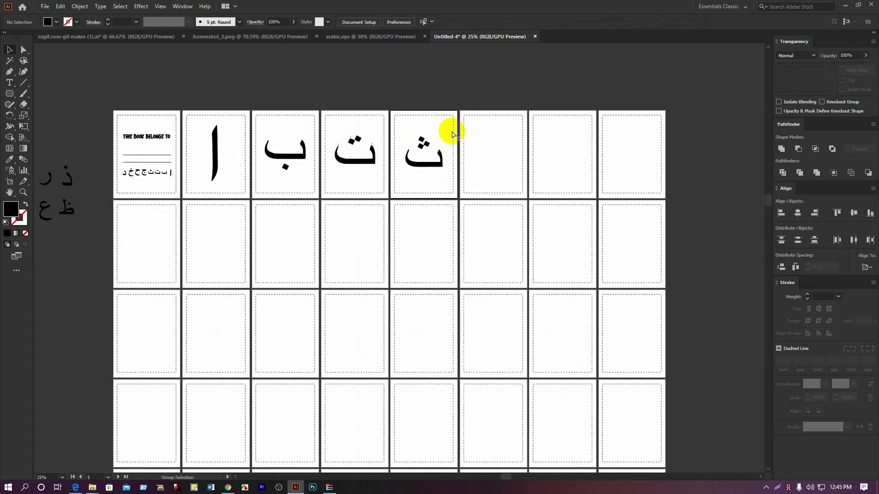
Move the letters ج and ح onto the sixth and seventh artboards and enlarge them to about 6.5 and 6.4 in tall
drag(109, 148, 491, 170)
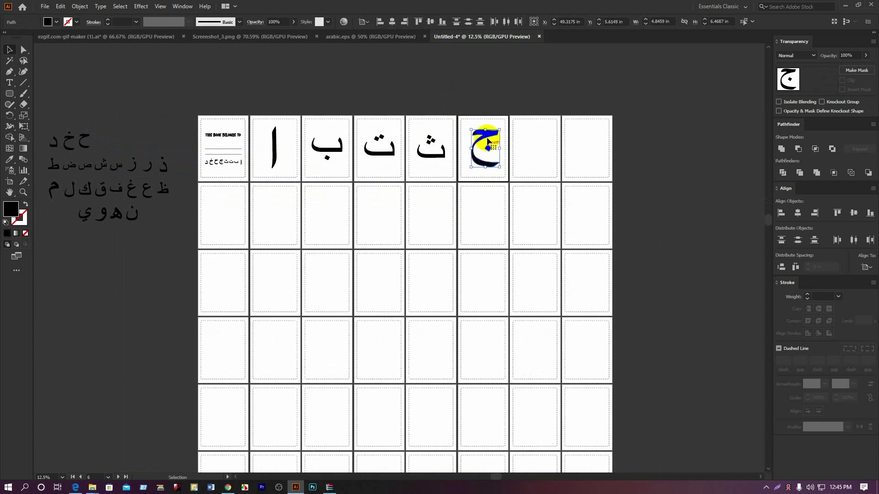
click(324, 123)
drag(72, 122, 530, 172)
scroll(542, 165, up, 3)
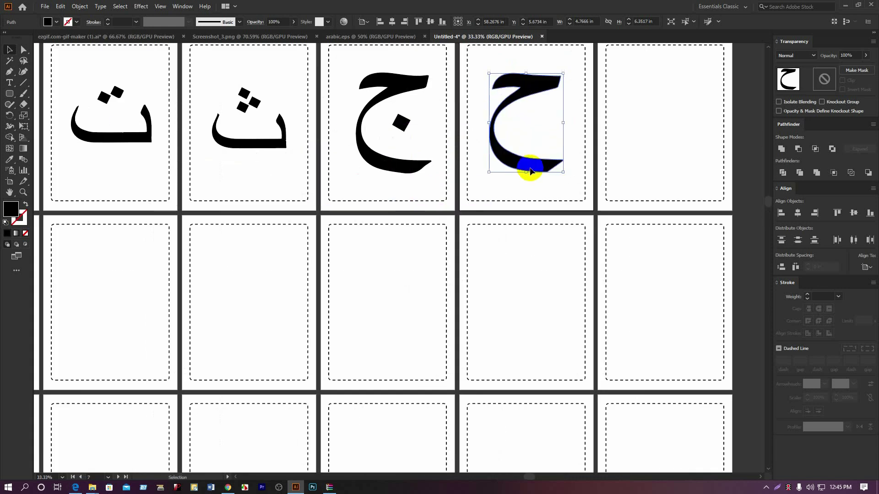
scroll(531, 170, down, 2)
scroll(121, 191, down, 1)
Group the letter خ with its dot, move it onto the eighth artboard and enlarge it inside the border
drag(125, 199, 286, 200)
click(127, 164)
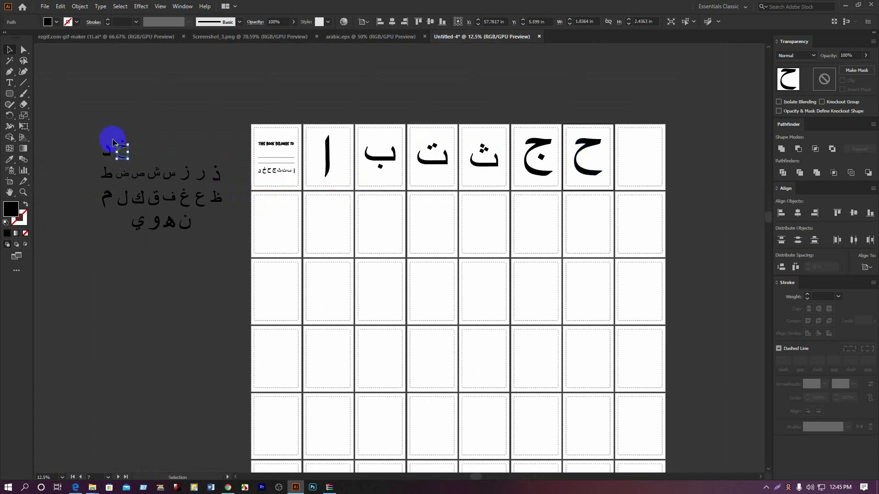
click(135, 146)
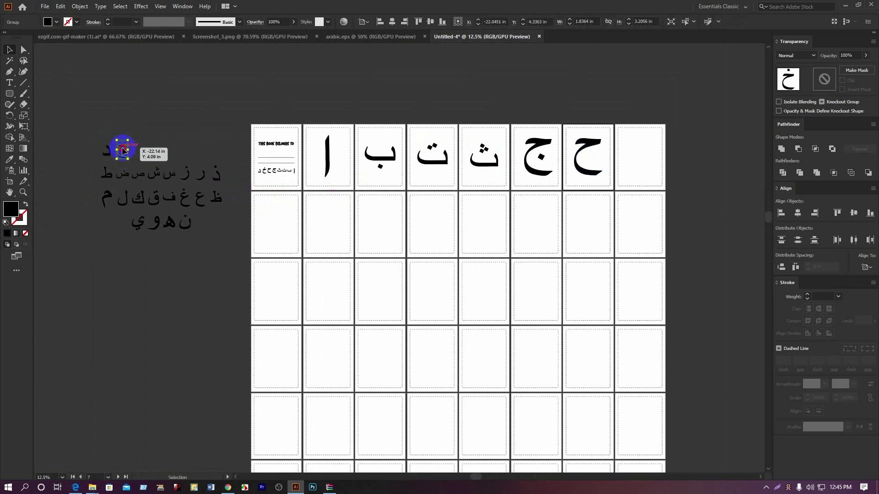
drag(123, 150, 641, 213)
scroll(638, 156, up, 3)
scroll(641, 213, down, 3)
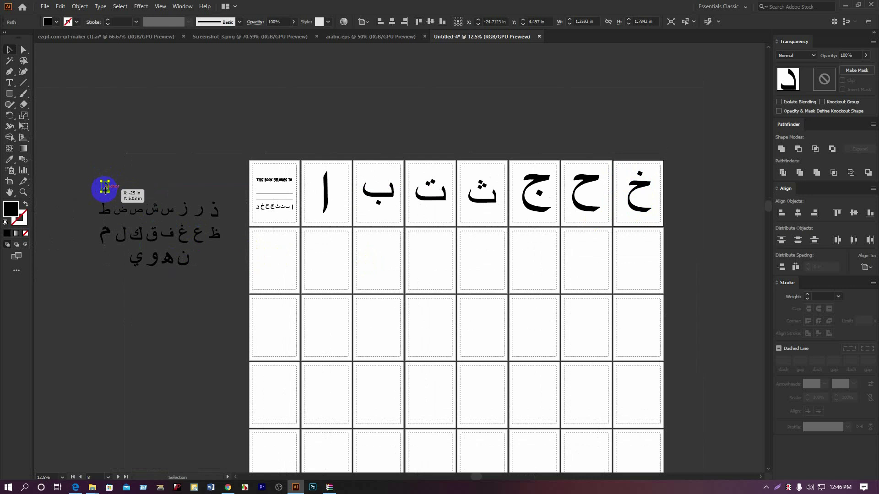
Move the letters د and ذ onto the first two artboards of the second row and enlarge each inside its border
scroll(105, 190, up, 2)
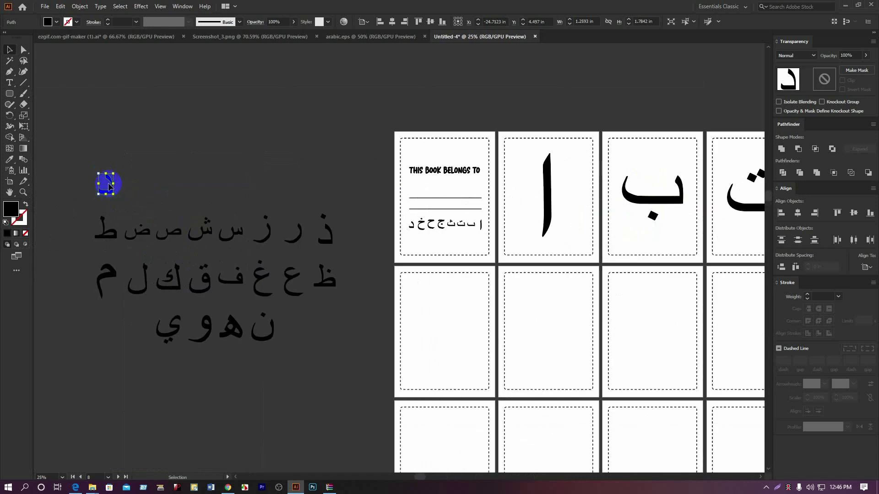
drag(110, 181, 457, 355)
click(424, 337)
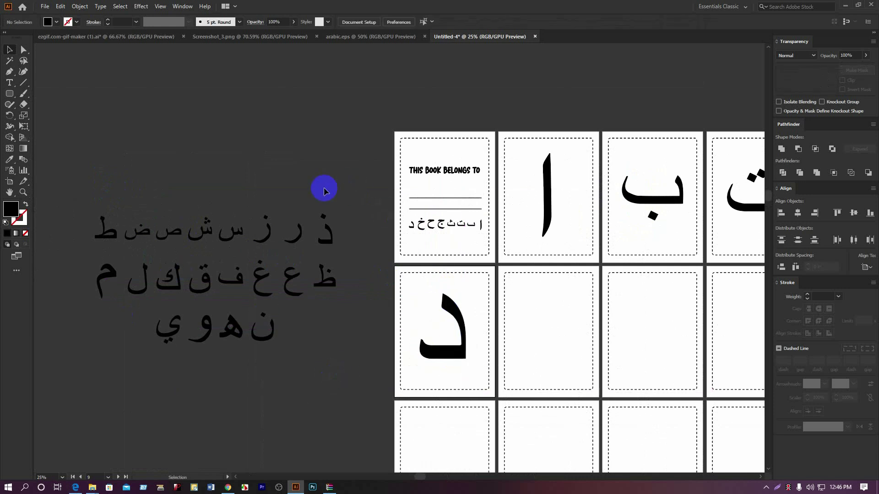
drag(325, 238, 561, 377)
drag(557, 375, 561, 363)
click(357, 293)
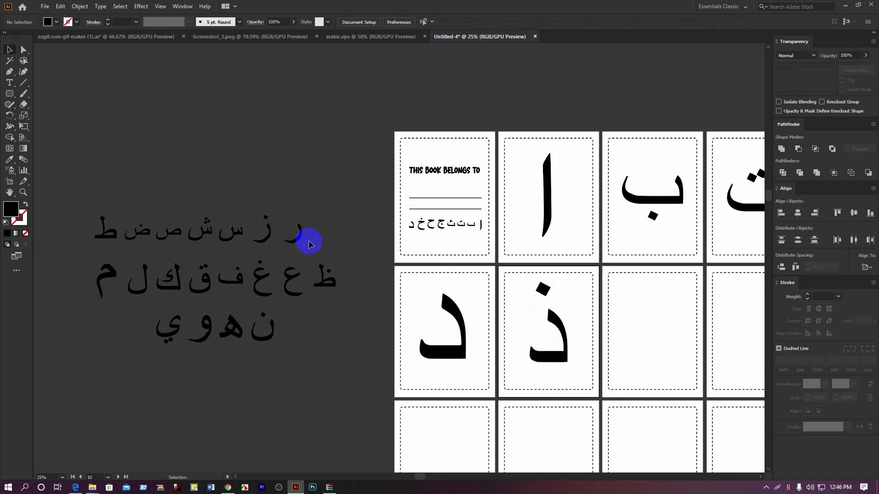
Move the letters ر and ز onto the third and fourth artboards of the second row, enlarging ز to about 6.6 in tall
click(293, 227)
drag(295, 233, 564, 321)
click(170, 210)
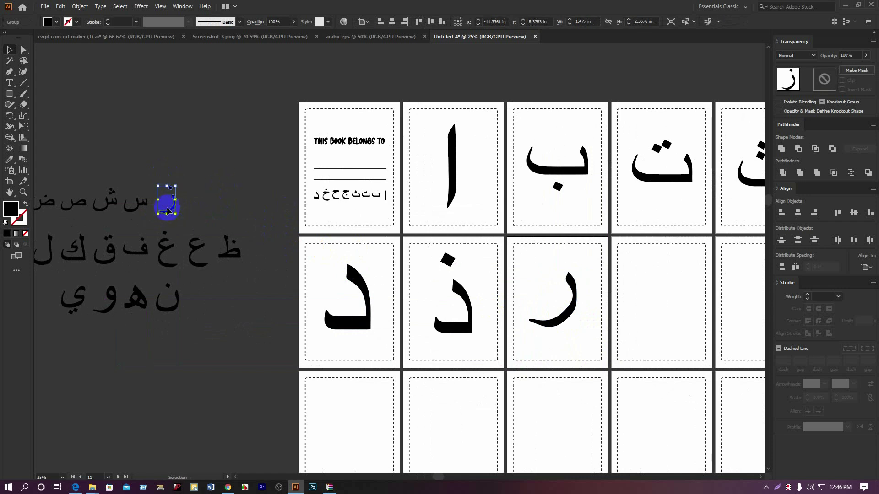
drag(170, 210, 689, 339)
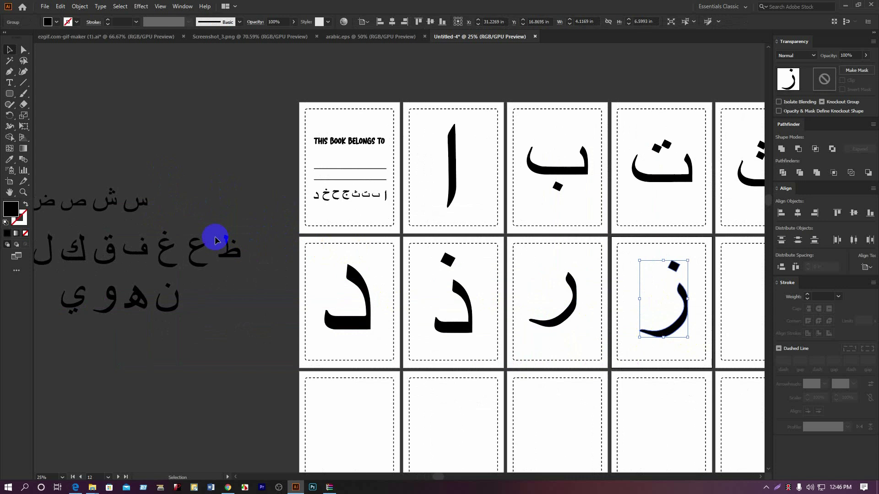
click(157, 206)
Move the letter س onto the fifth artboard of the second row and enlarge it inside the border
scroll(133, 213, right, 4)
drag(54, 205, 693, 312)
click(122, 197)
scroll(137, 204, down, 2)
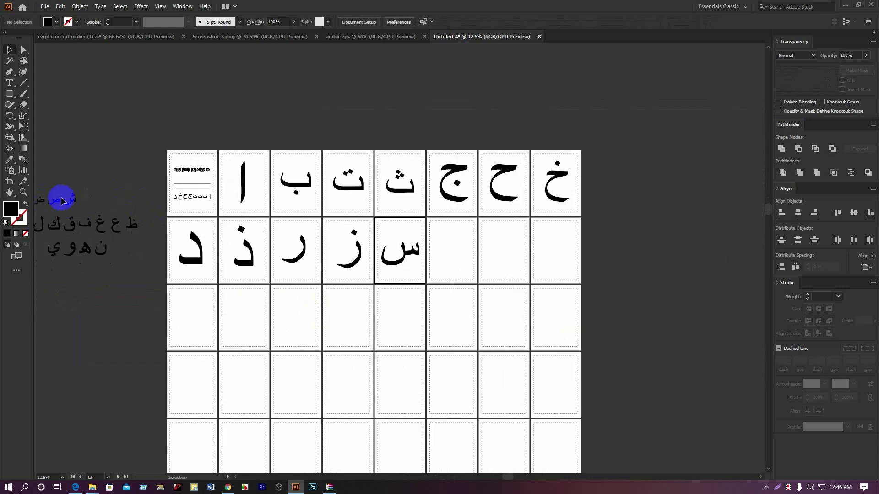
Group the letter ش with its dots, place it on the sixth artboard of the second row and enlarge it
drag(65, 183, 481, 250)
key(ctrl+g)
scroll(452, 254, up, 3)
scroll(481, 250, down, 4)
click(181, 188)
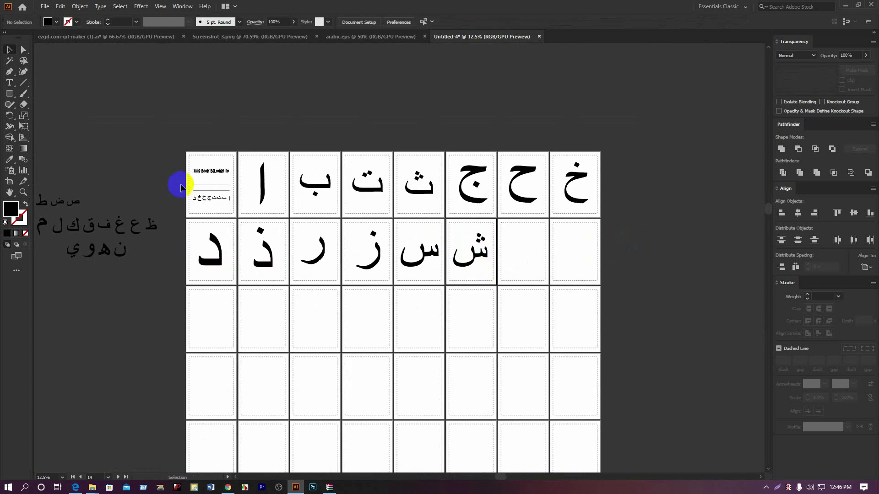
Place the letter ص in the middle of the second row's seventh artboard and enlarge it to about 6 in wide
click(72, 206)
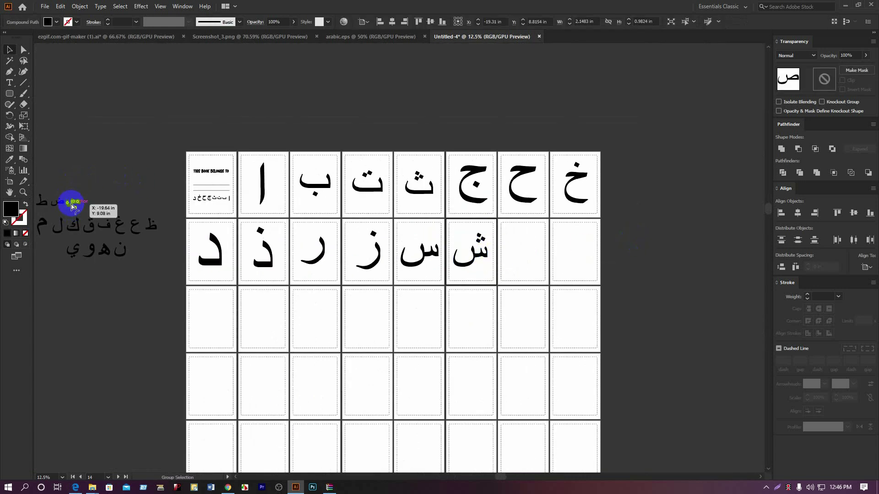
scroll(72, 206, up, 3)
drag(73, 203, 575, 265)
scroll(153, 221, down, 1)
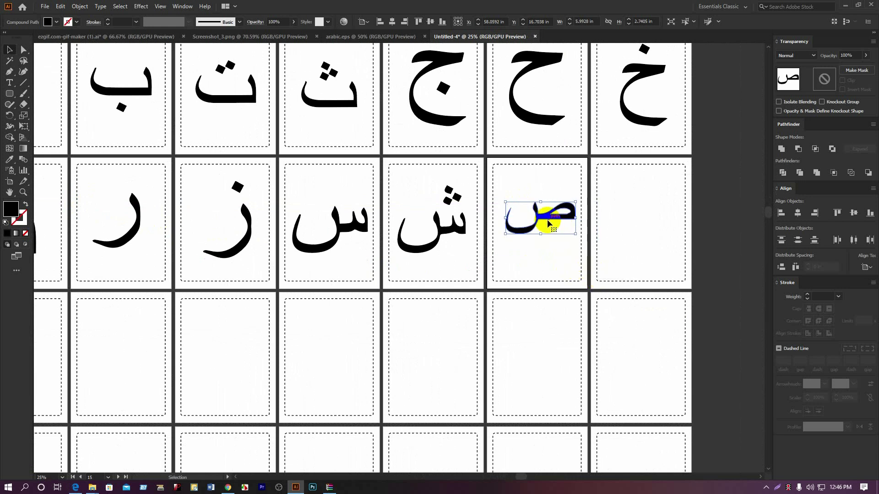
drag(548, 223, 544, 233)
scroll(708, 262, down, 1)
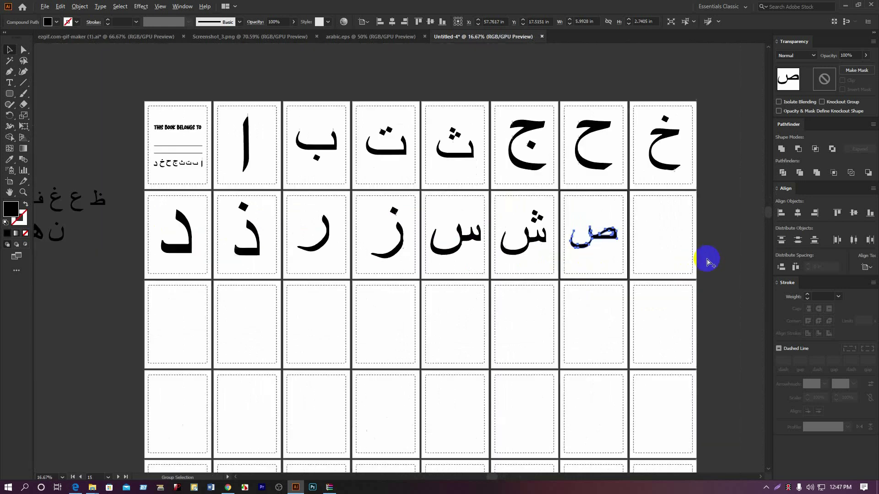
Move the letter ض with its dot onto the eighth artboard of the second row and enlarge it to about 6.8 in wide
scroll(708, 262, down, 1)
click(158, 191)
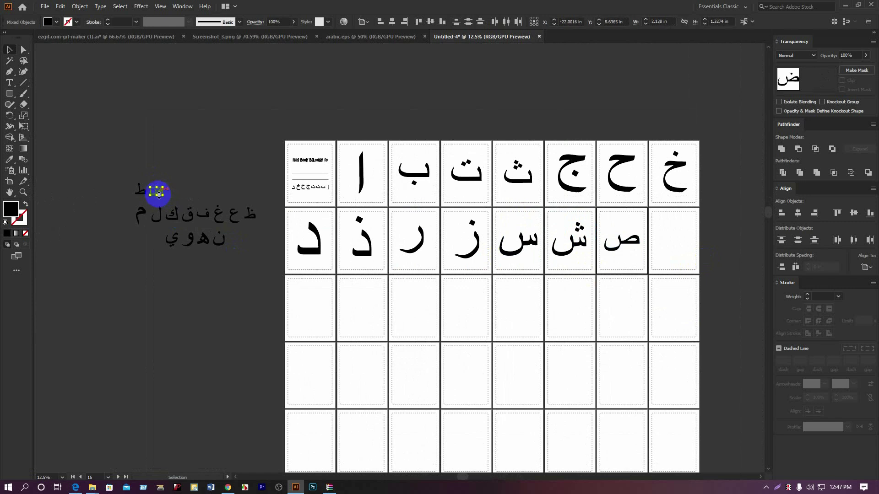
drag(158, 194, 408, 228)
scroll(668, 240, up, 4)
click(377, 249)
scroll(557, 245, down, 5)
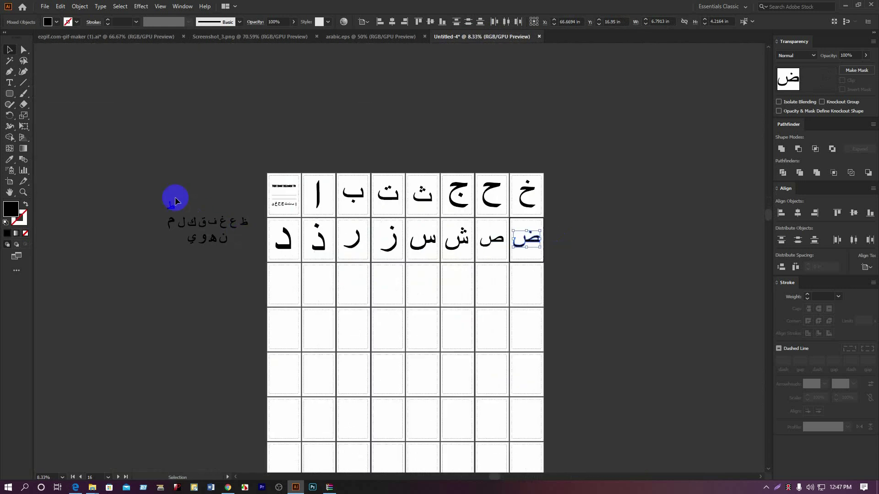
Move the letter ط onto the first artboard of the third row, enlarge it and centre it inside the border
scroll(173, 205, up, 3)
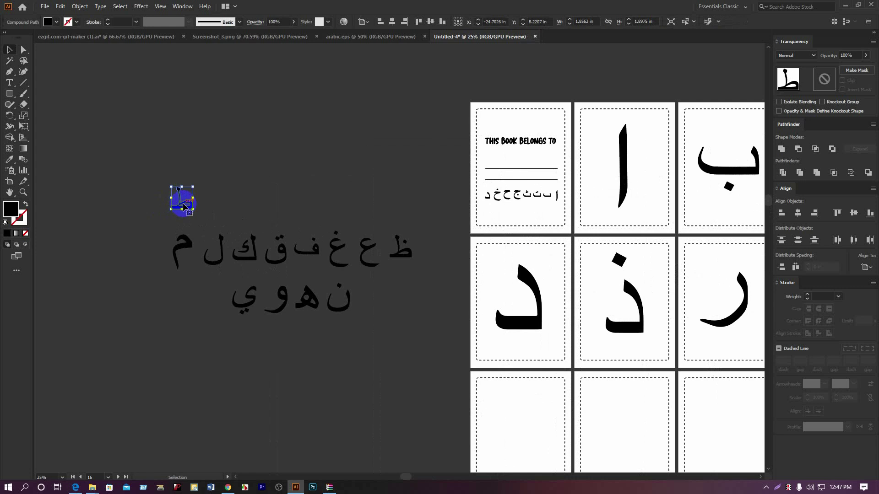
drag(178, 200, 504, 415)
drag(518, 427, 492, 352)
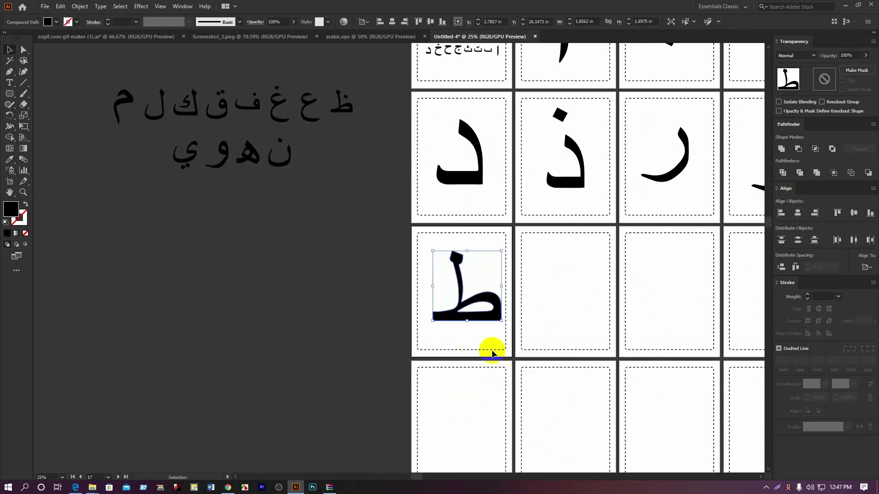
mouse_move(493, 319)
mouse_down()
mouse_move(485, 316)
mouse_move(490, 322)
mouse_up()
click(298, 289)
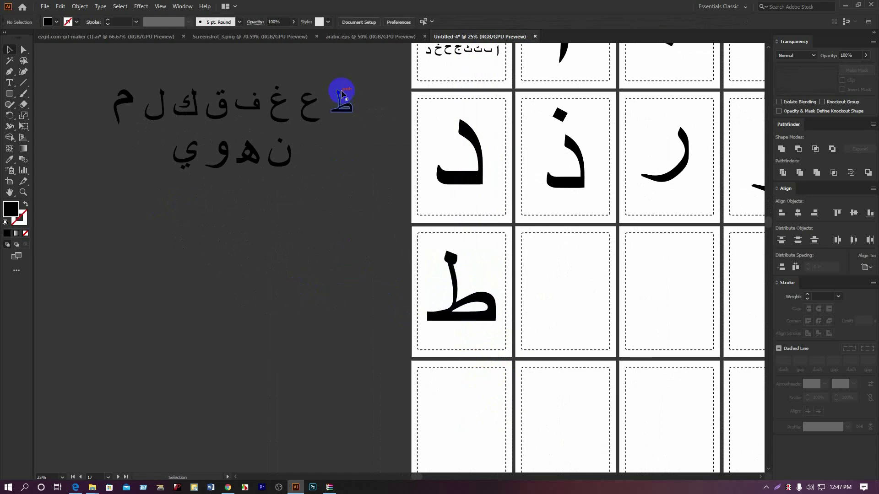
Move the letter ظ with its dot onto the second artboard of the third row and enlarge it to about 6 in tall
click(340, 95)
drag(350, 113, 400, 319)
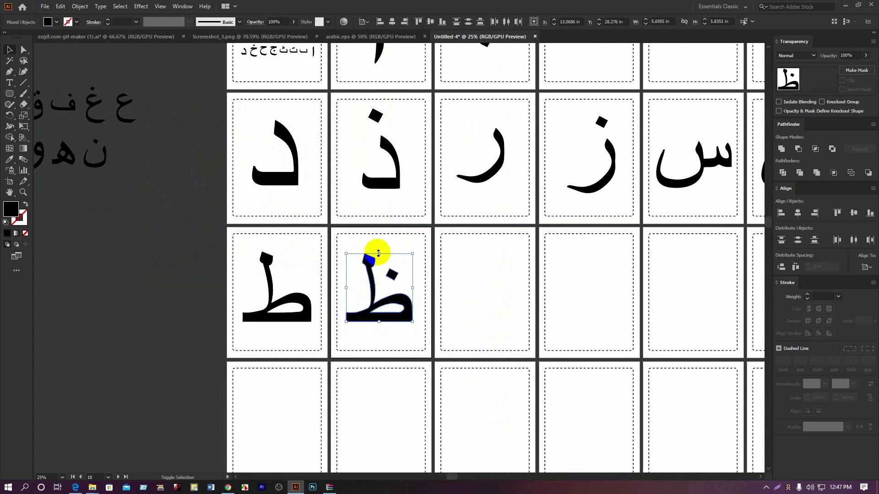
drag(379, 253, 377, 250)
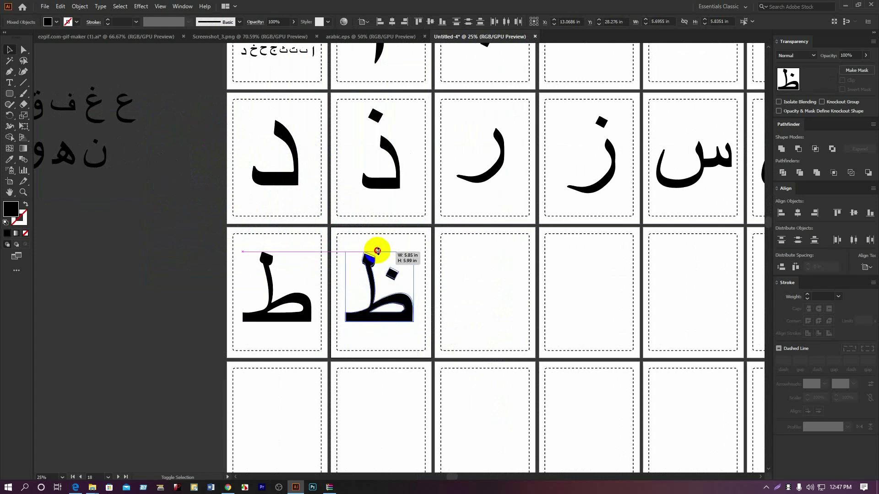
click(197, 230)
Move the letter ع onto the third artboard of the third row and enlarge it to about 6.5 in tall
click(130, 124)
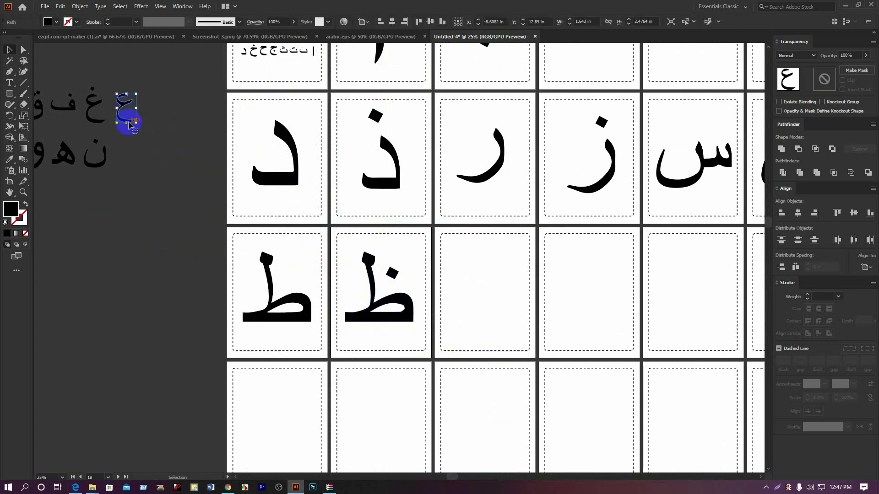
drag(131, 121, 508, 329)
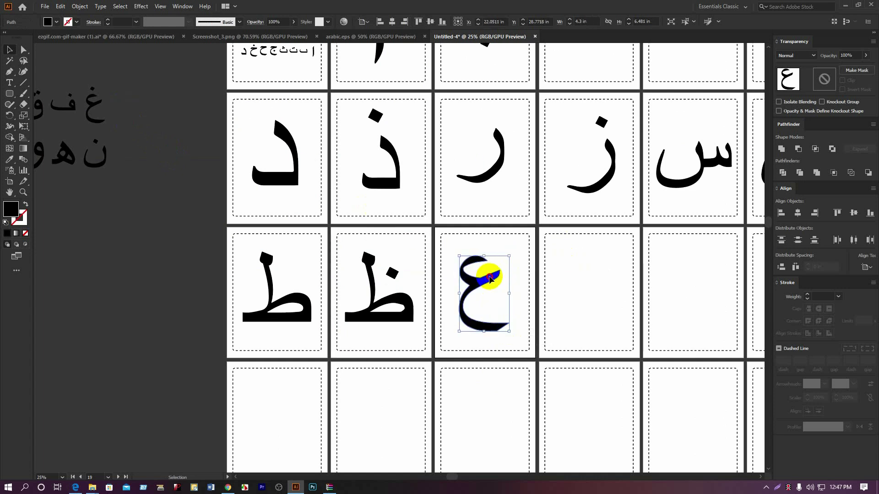
drag(491, 275, 496, 276)
Move the letter غ with its dot onto the fourth artboard of the third row and enlarge it inside the border
click(101, 128)
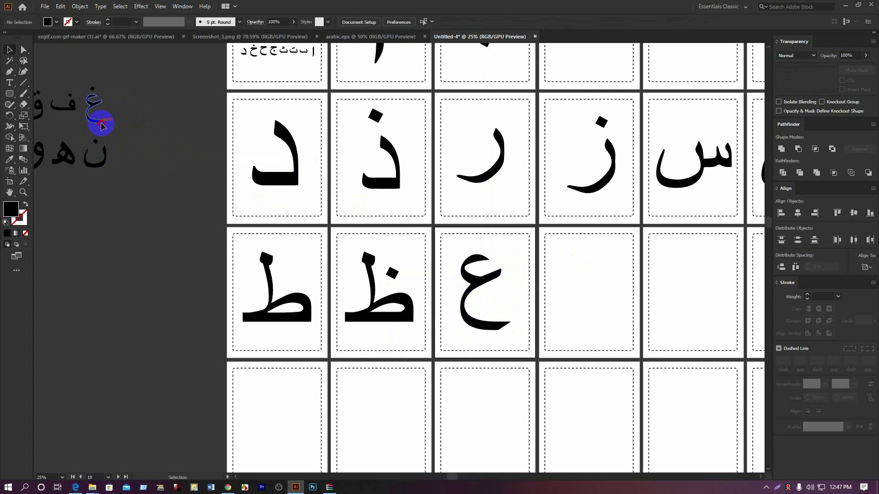
click(99, 121)
drag(94, 100, 612, 337)
click(148, 202)
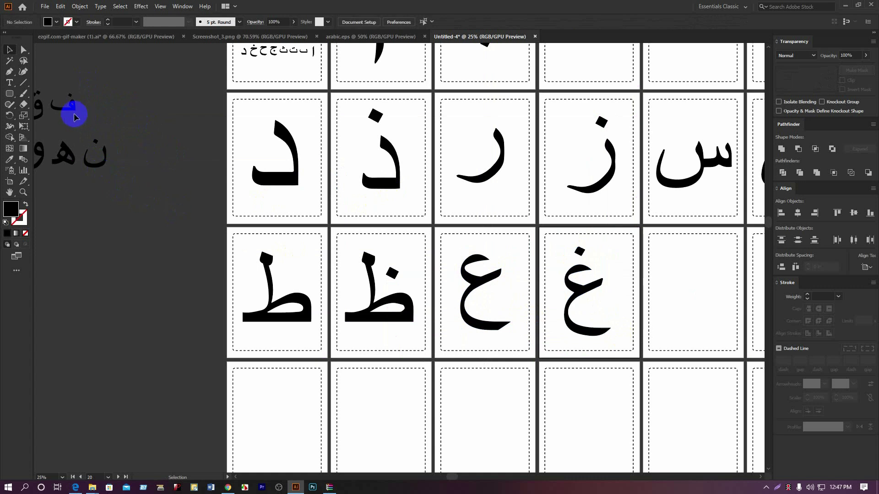
Place the letters ف and ق with their dots on the third row's fifth and sixth artboards and enlarge them to fill the pages
drag(76, 117, 725, 312)
click(182, 193)
scroll(182, 192, down, 2)
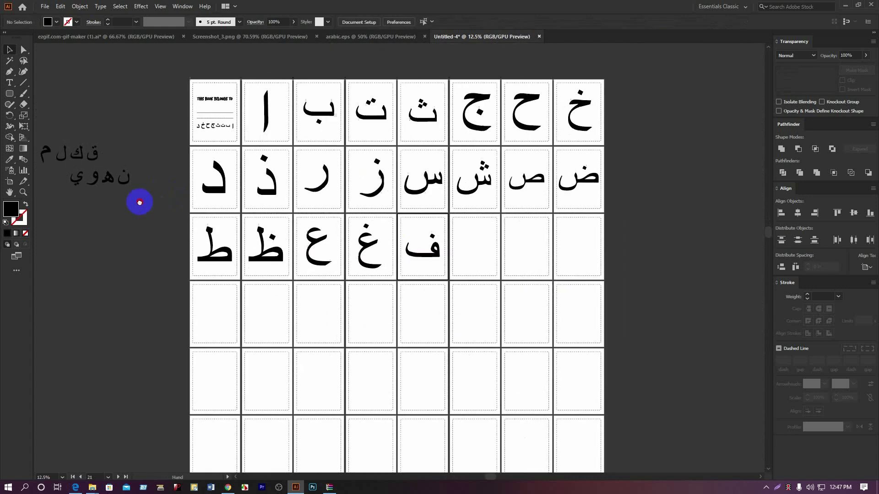
click(84, 143)
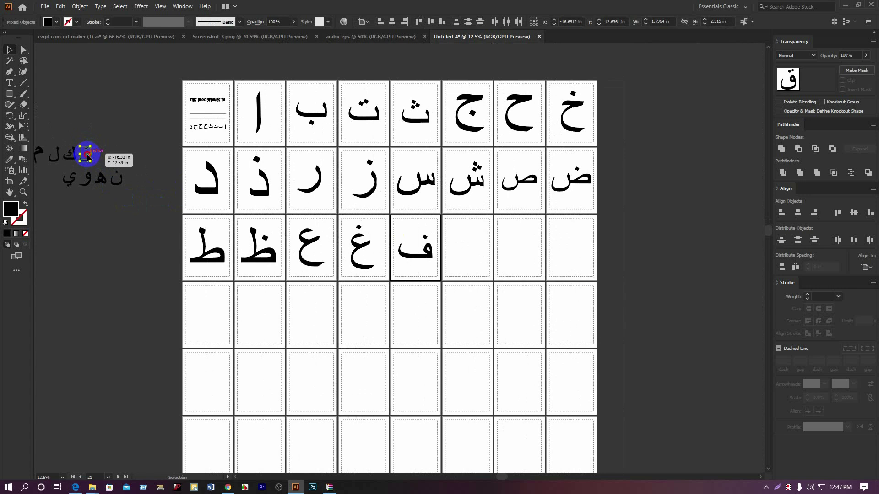
drag(88, 158, 481, 270)
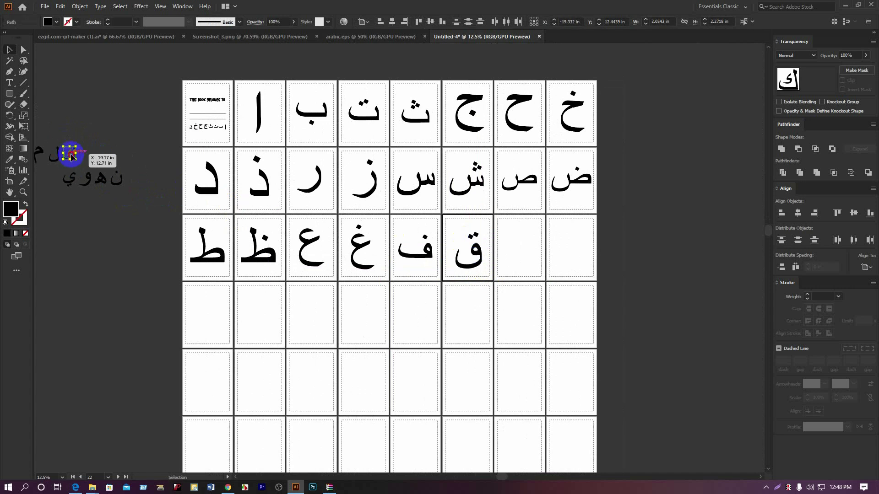
Place ك on the third row's seventh artboard, about 5.1 in tall, and ل on the eighth, about 5.8 in tall
drag(71, 155, 522, 260)
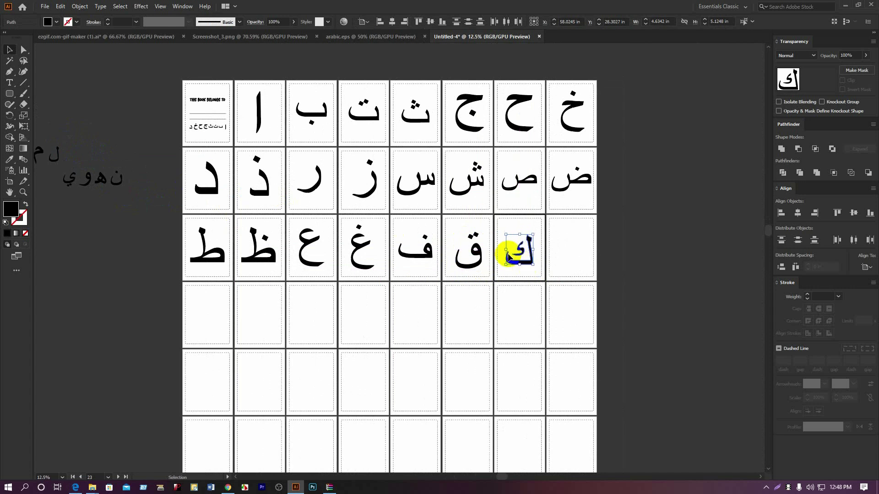
click(60, 157)
scroll(59, 157, up, 3)
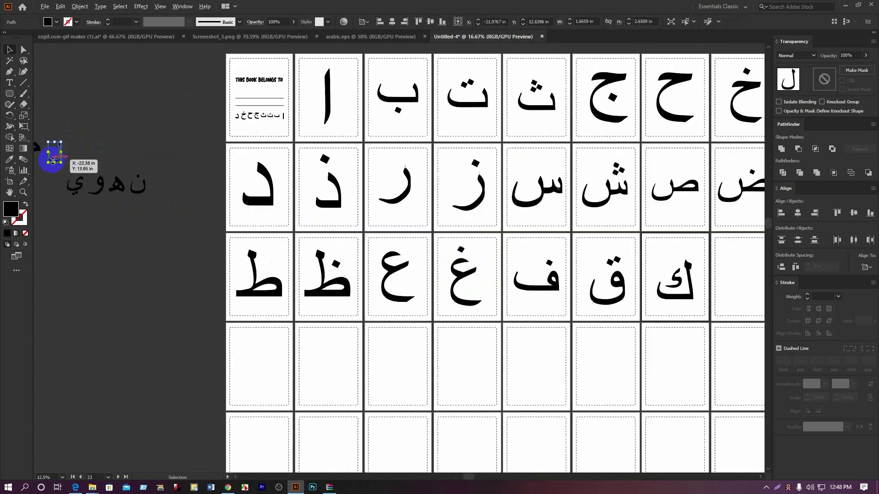
drag(645, 324, 664, 302)
drag(87, 138, 453, 281)
scroll(273, 233, down, 1)
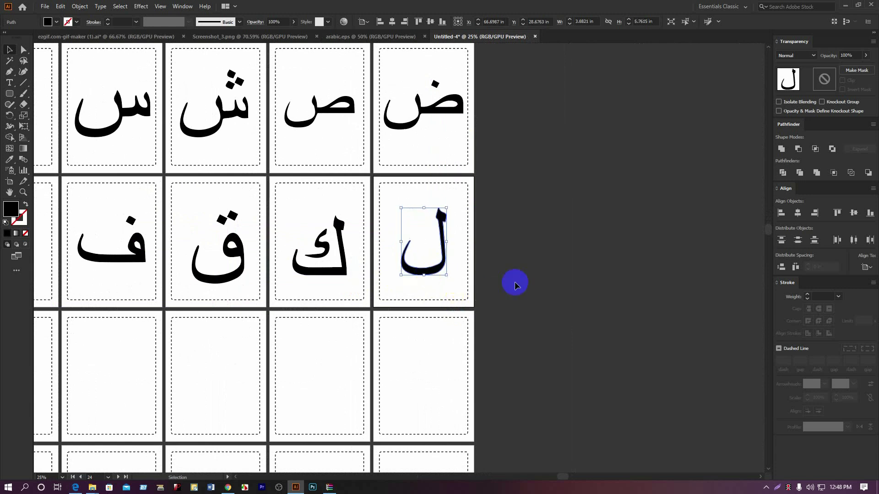
Move the letter م onto the first artboard of the fourth row and enlarge it to about 7.1 in tall
scroll(535, 225, down, 1)
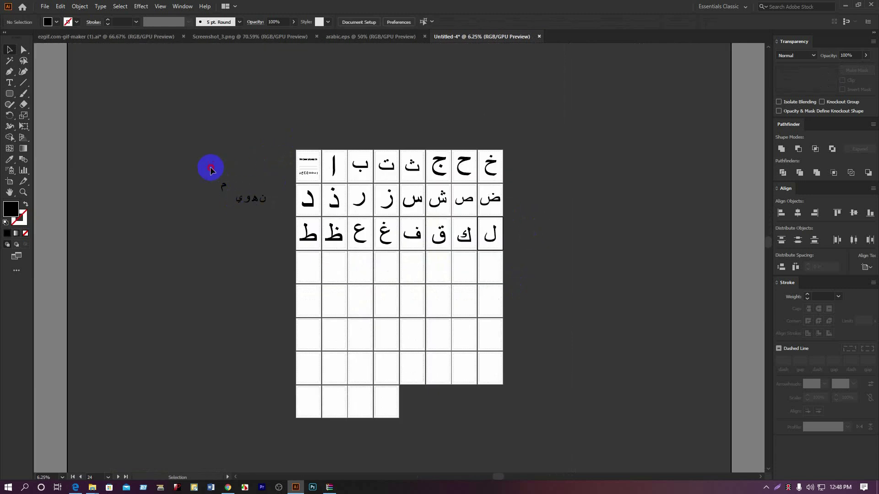
drag(225, 188, 333, 301)
scroll(306, 270, up, 3)
scroll(190, 91, up, 2)
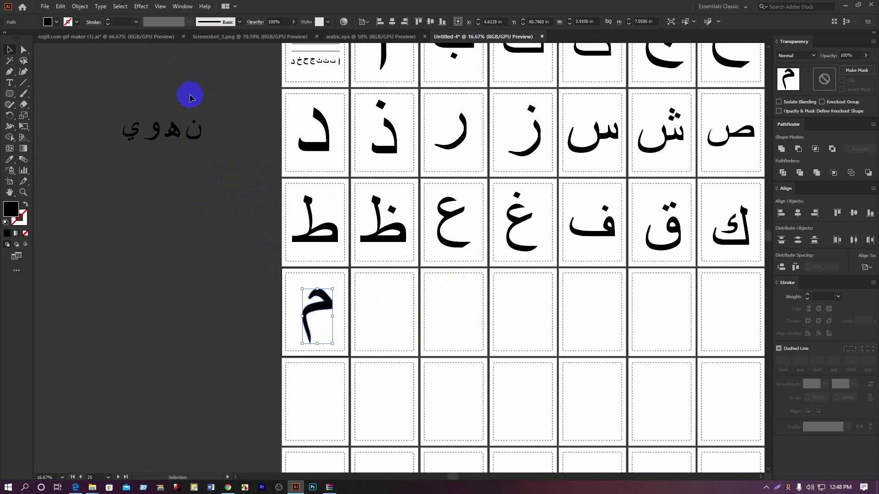
Move the letter ن with its dot onto the second artboard of the fourth row and enlarge it to about 6.9 in tall
click(194, 133)
drag(197, 140, 405, 347)
click(221, 173)
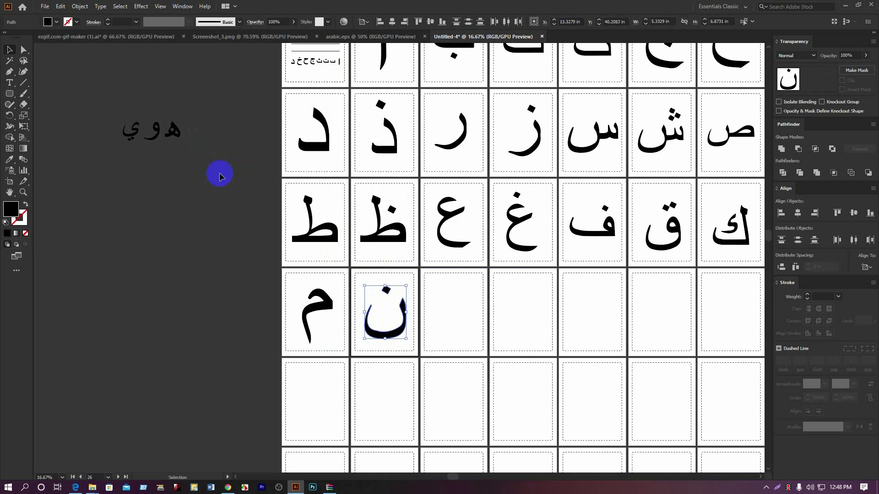
Place ه on the fourth row's third artboard, about 6.3 in tall, and و on the fourth, about 6 in tall
drag(175, 128, 465, 330)
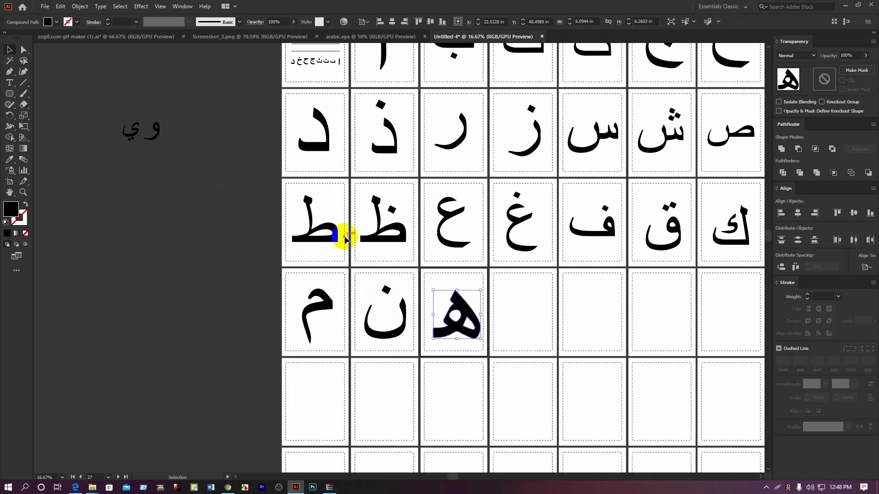
key(Left)
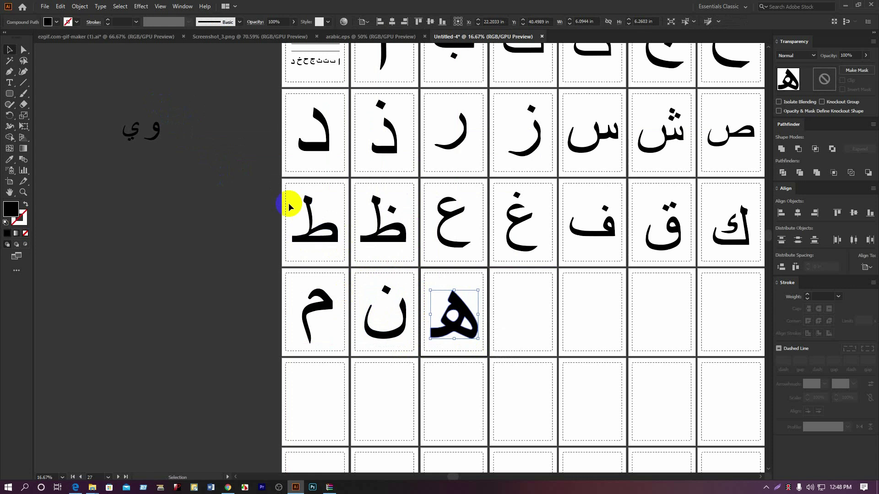
drag(157, 104, 540, 346)
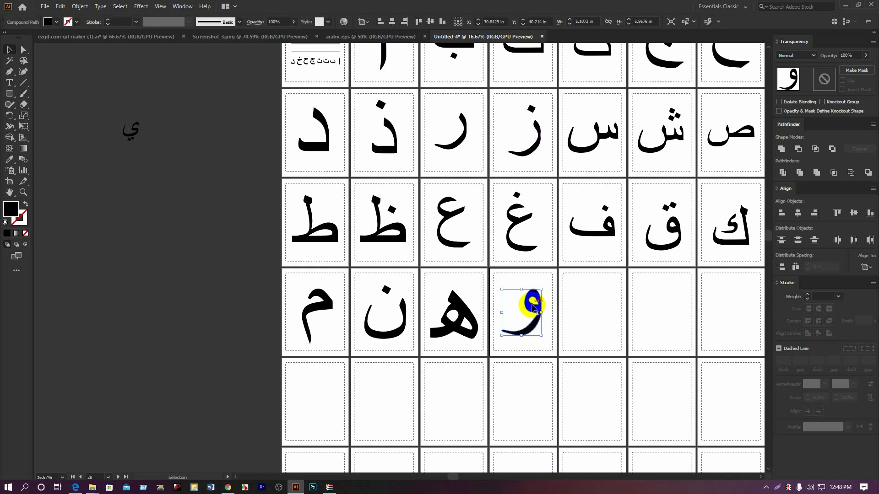
Move the letter ي with its dots onto the fifth artboard of the fourth row and enlarge it to about 6.7 in tall
click(140, 134)
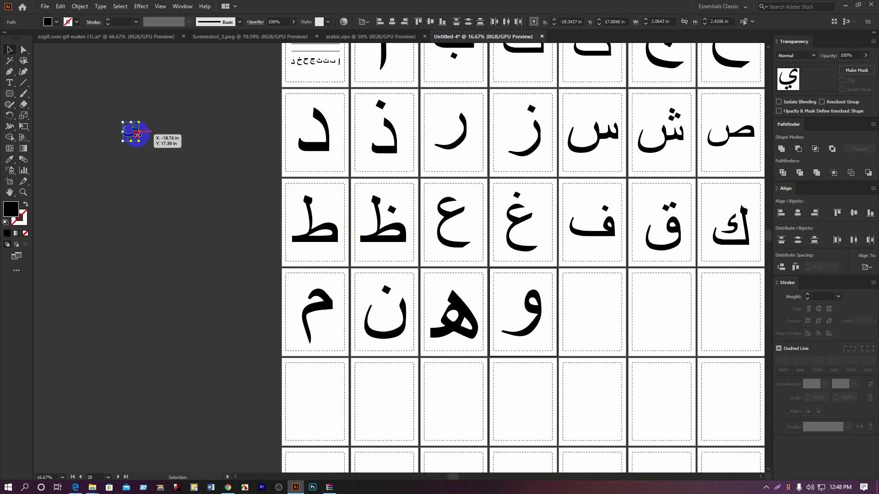
drag(136, 137, 617, 368)
drag(610, 322, 603, 321)
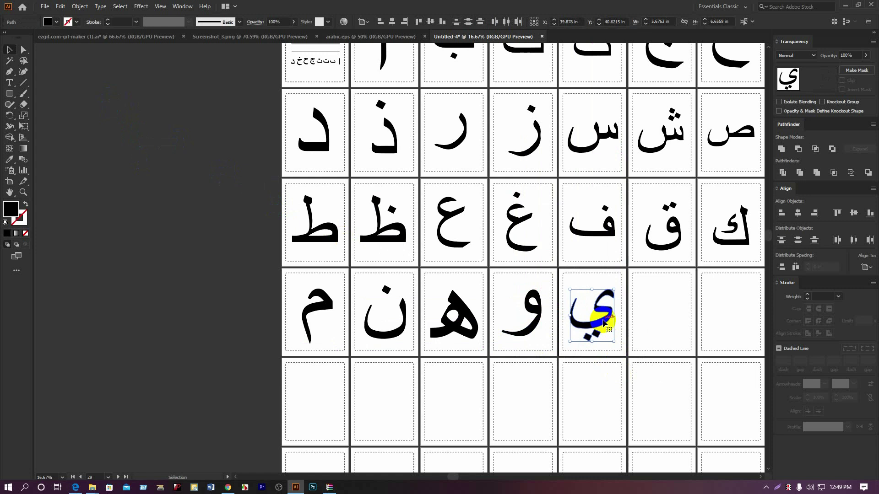
click(239, 211)
Add the title "NOW ITS XOUR TURN" near the top of the fourth row's sixth artboard and enlarge it to about 68 pt
scroll(238, 212, down, 1)
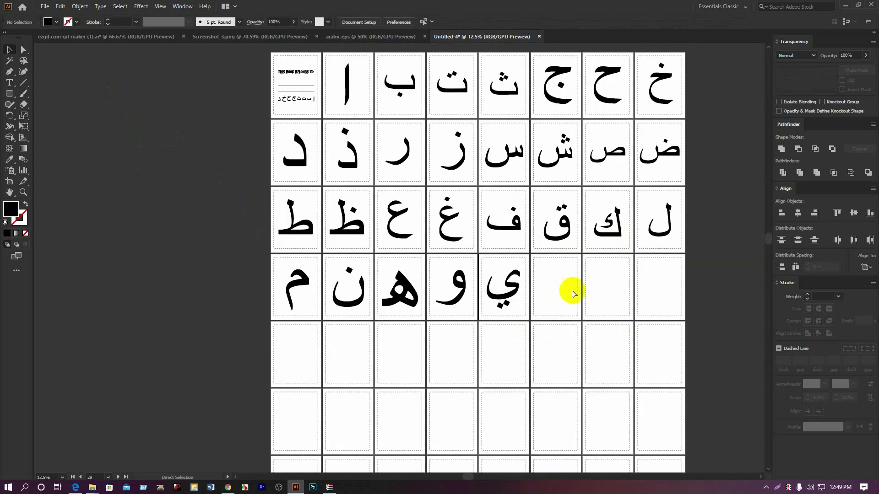
scroll(574, 294, up, 2)
scroll(589, 275, up, 4)
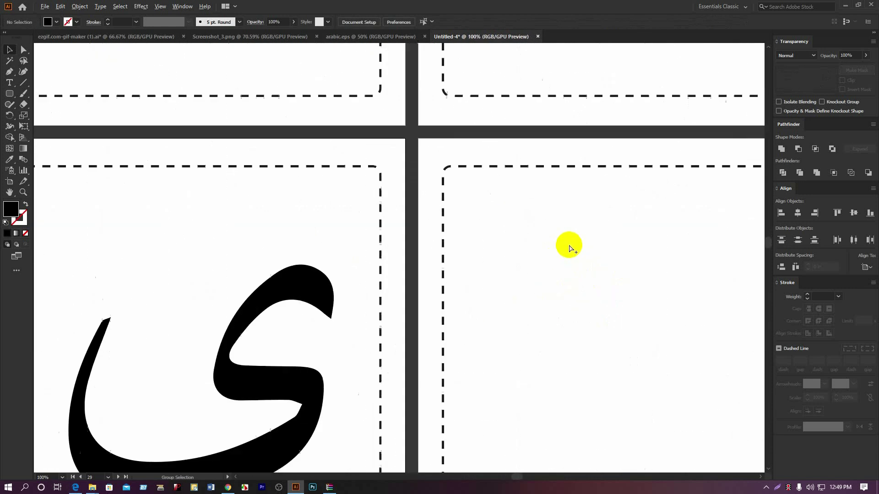
scroll(569, 249, right, 3)
scroll(569, 249, down, 1)
click(16, 83)
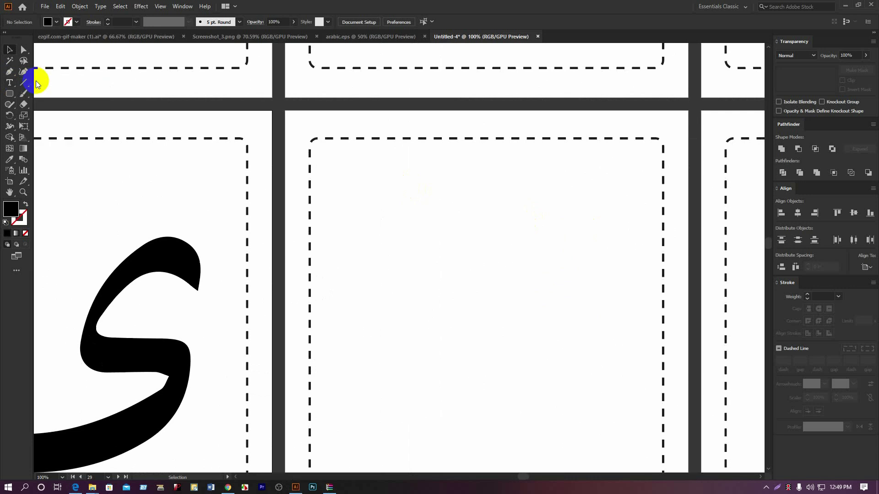
click(342, 162)
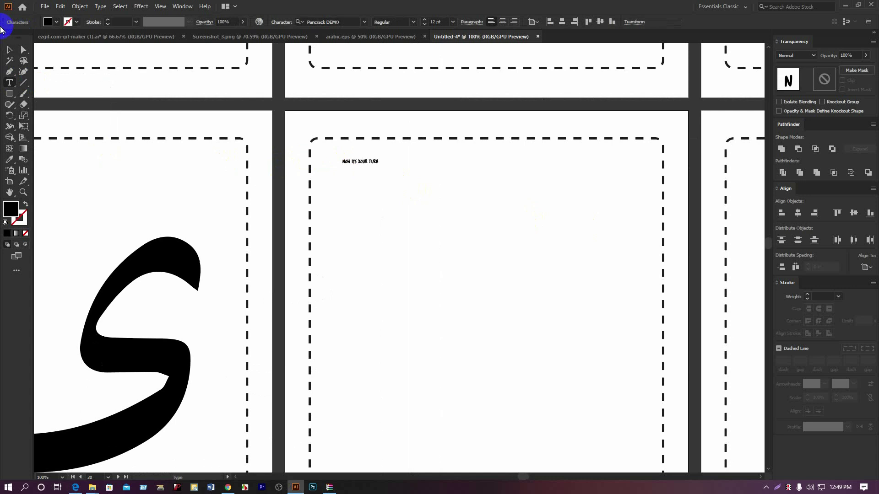
click(10, 51)
drag(379, 166, 545, 236)
drag(496, 193, 524, 185)
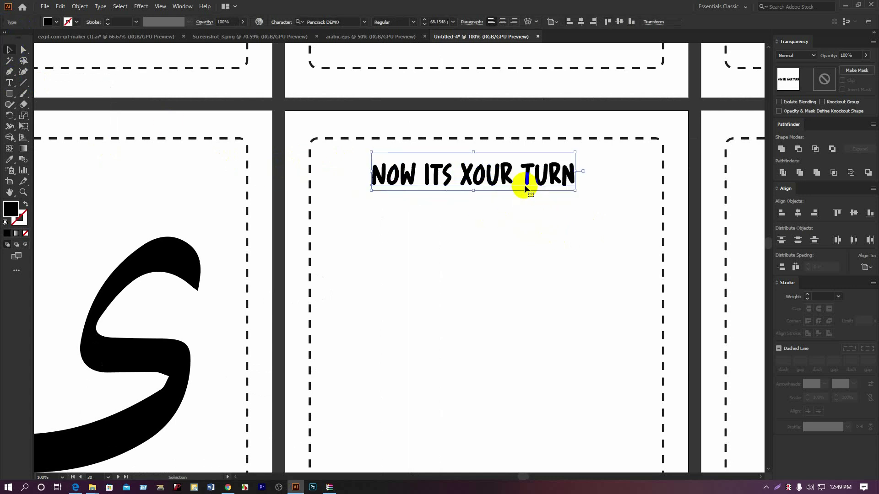
Correct the misspelled third word of the title to "YOUR"
double_click(466, 178)
triple_click(466, 177)
click(465, 177)
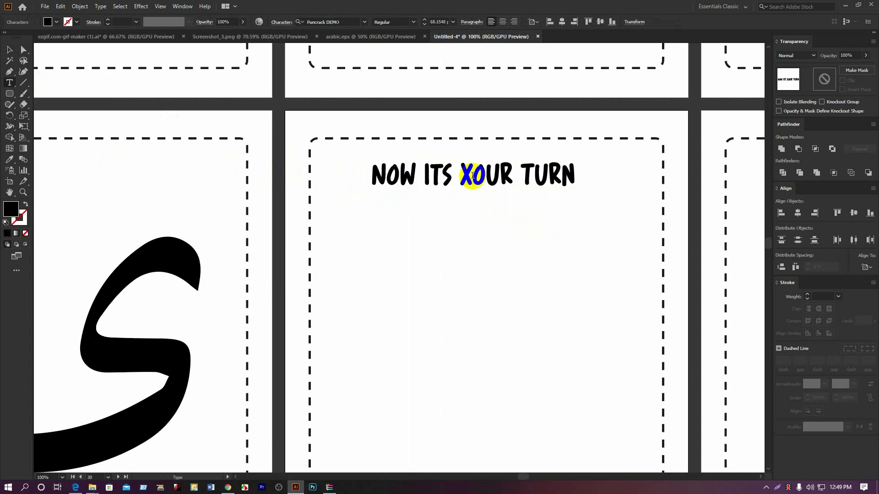
double_click(465, 176)
click(466, 176)
key(BackSpace)
text(Y)
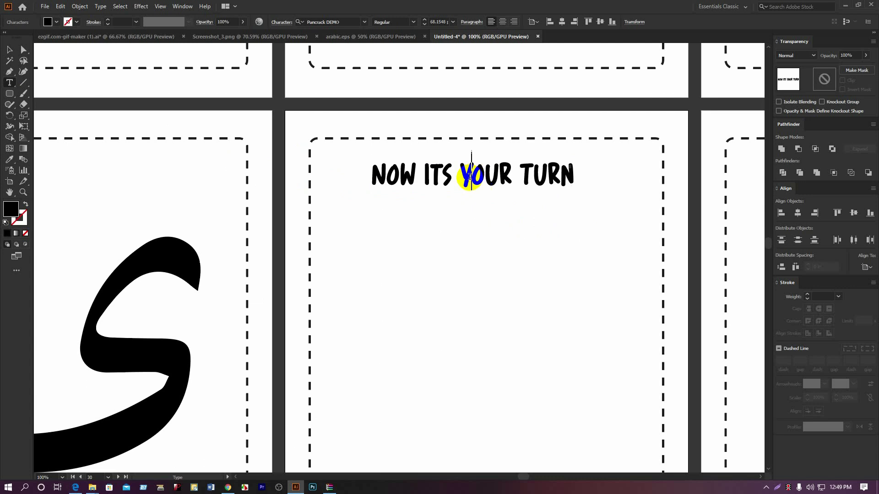
click(10, 50)
Centre the title "NOW ITS YOUR TURN" horizontally within the dashed border and convert it to outlines
scroll(510, 197, down, 2)
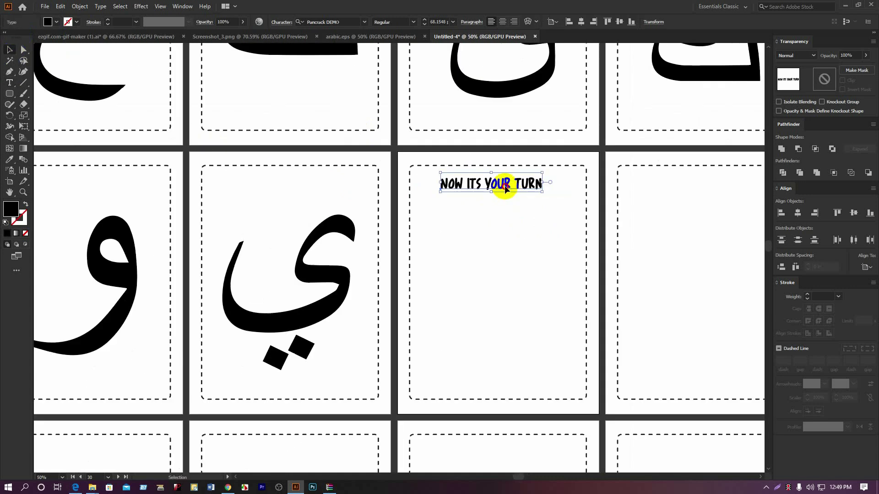
drag(505, 189, 511, 193)
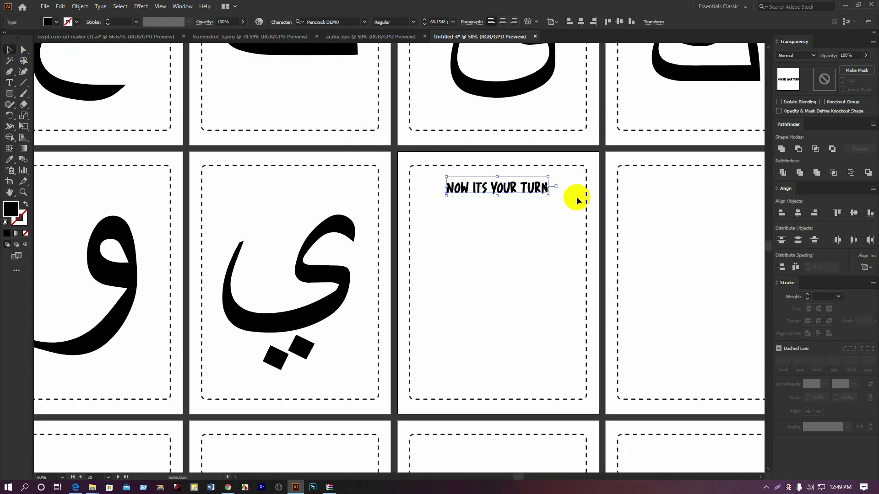
scroll(505, 194, up, 2)
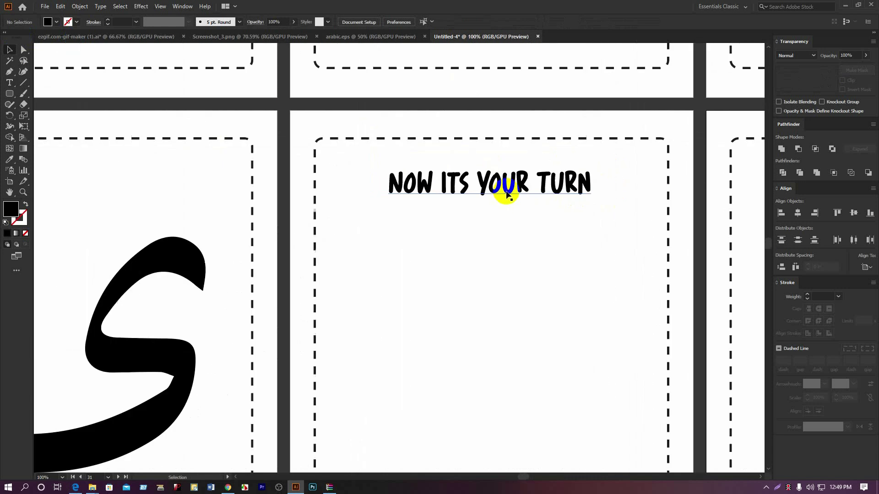
right_click(507, 191)
click(542, 252)
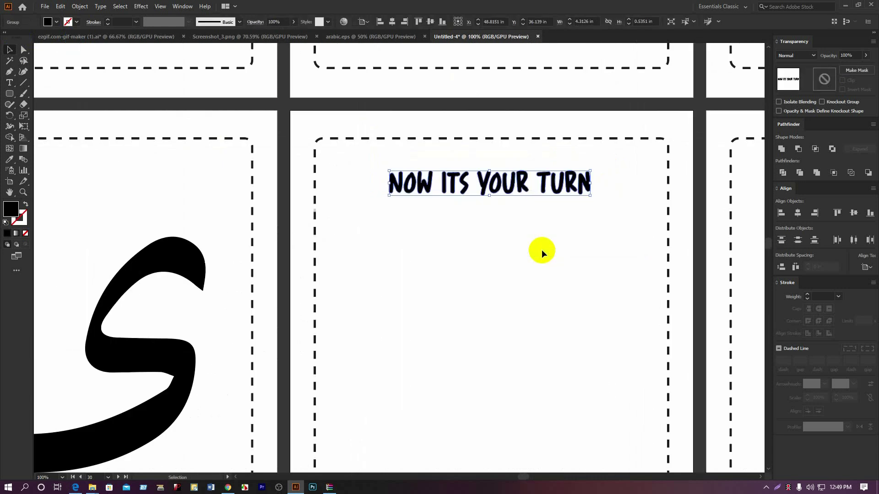
Examine the layout of the lettered artboards, the new title page and the remaining empty artboards
scroll(542, 249, down, 3)
drag(543, 252, 310, 236)
click(722, 275)
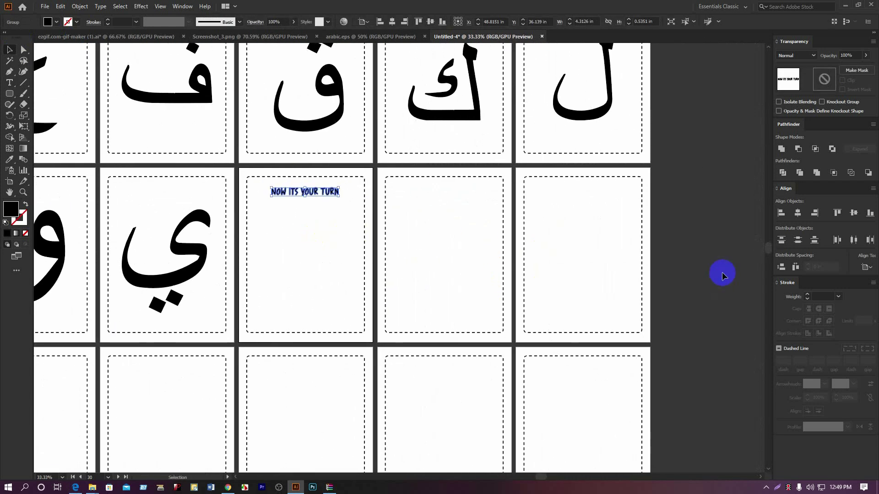
scroll(721, 270, down, 3)
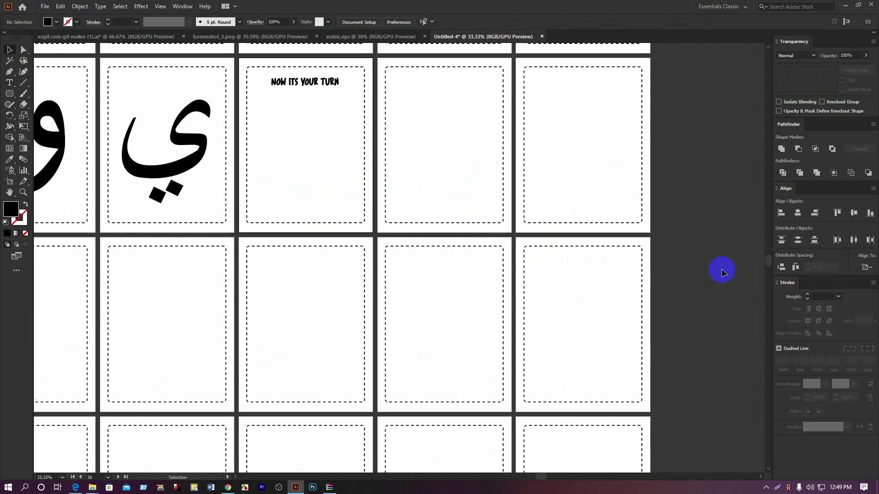
scroll(722, 271, down, 1)
scroll(721, 270, down, 2)
drag(724, 269, 562, 285)
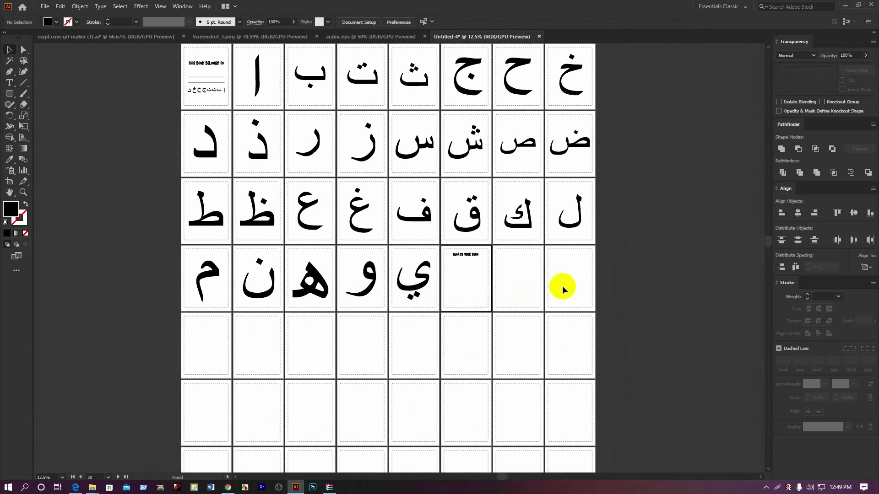
click(261, 84)
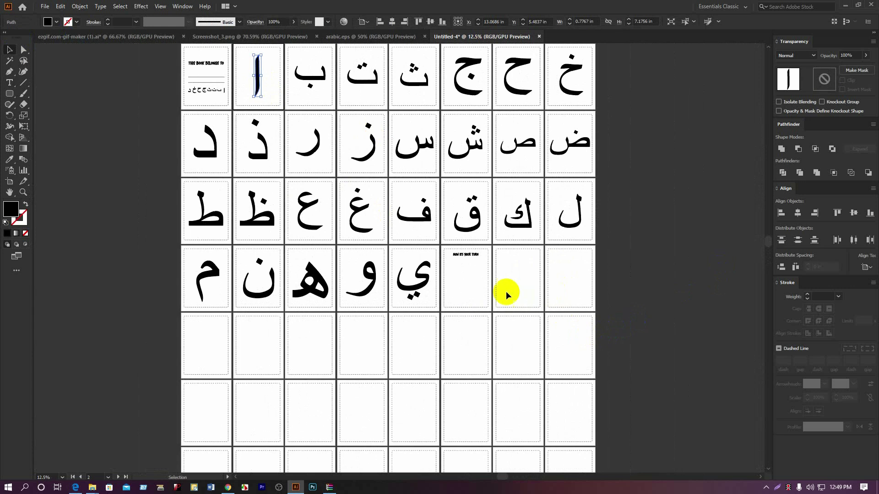
scroll(463, 272, up, 4)
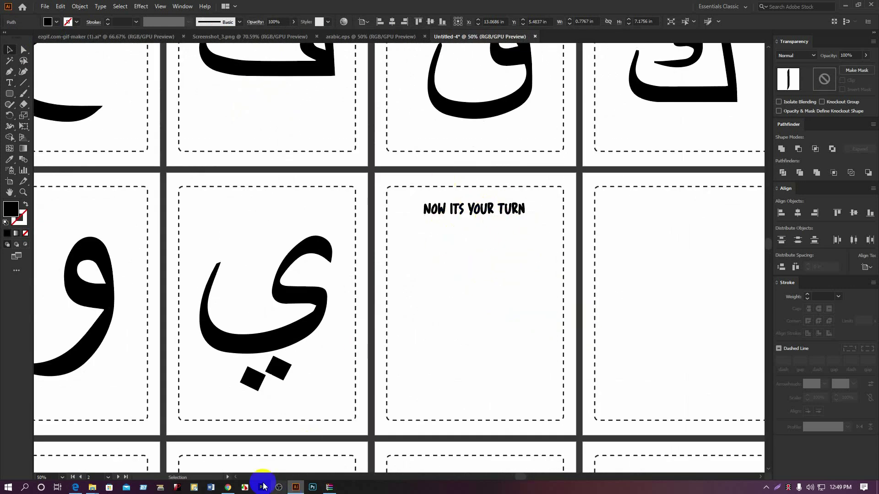
Switch to Chrome and search Google for "Try To Wright"
click(233, 475)
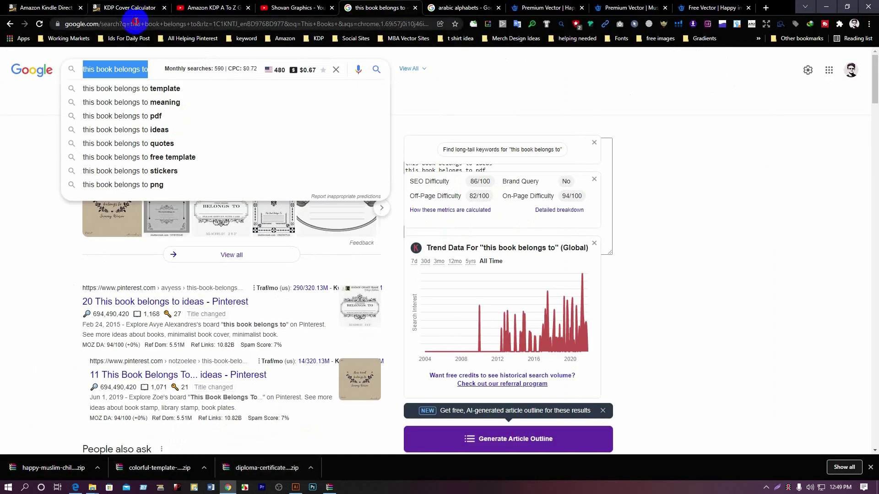
click(136, 23)
text(Try To)
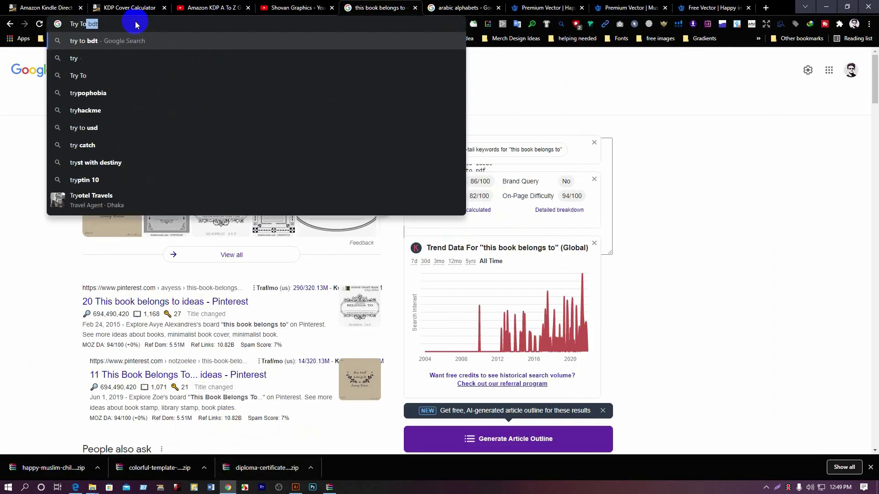
text( Wright)
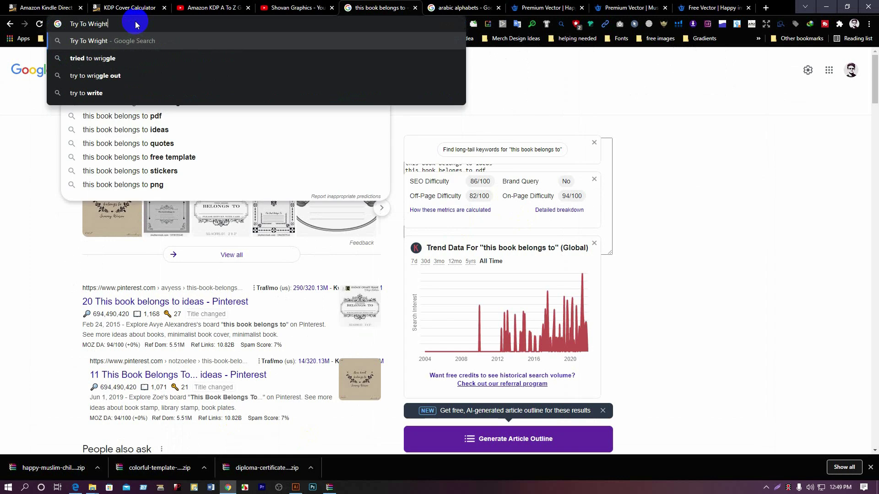
key(Return)
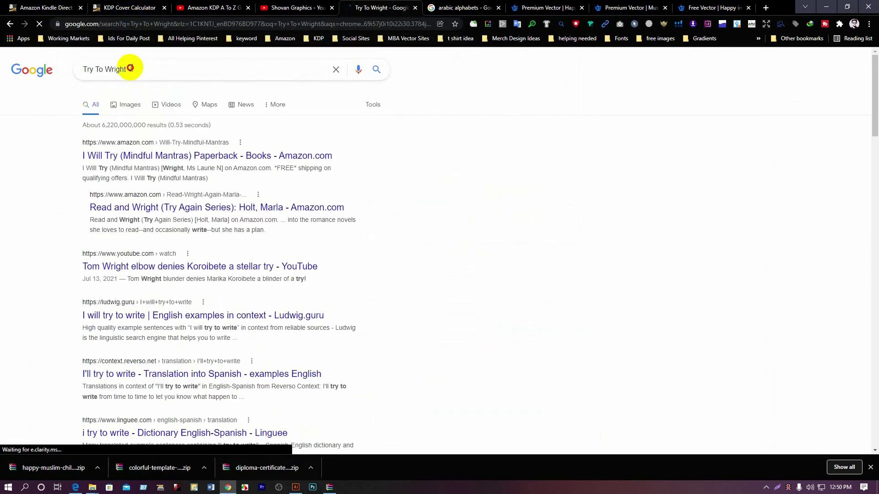
Extend the search to "Try To Wright The Alphabets" and copy the phrase in its suggested spelling, "Try To Write The Alphabets"
double_click(130, 68)
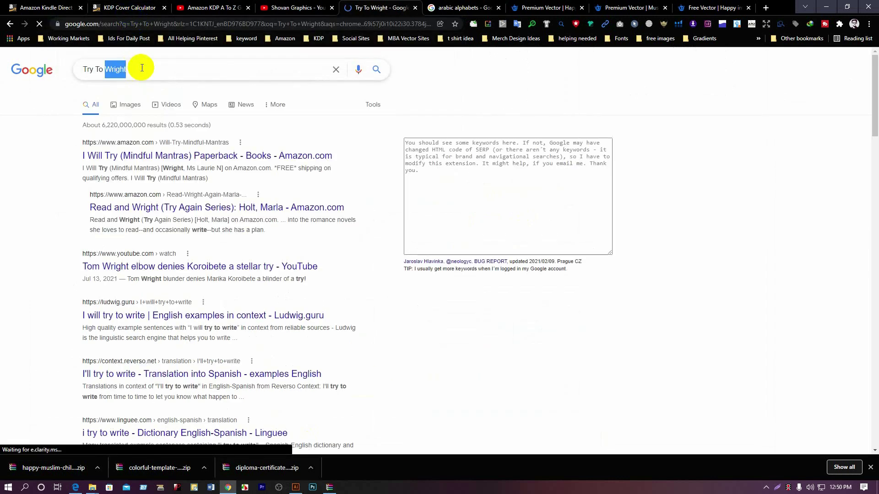
text(The)
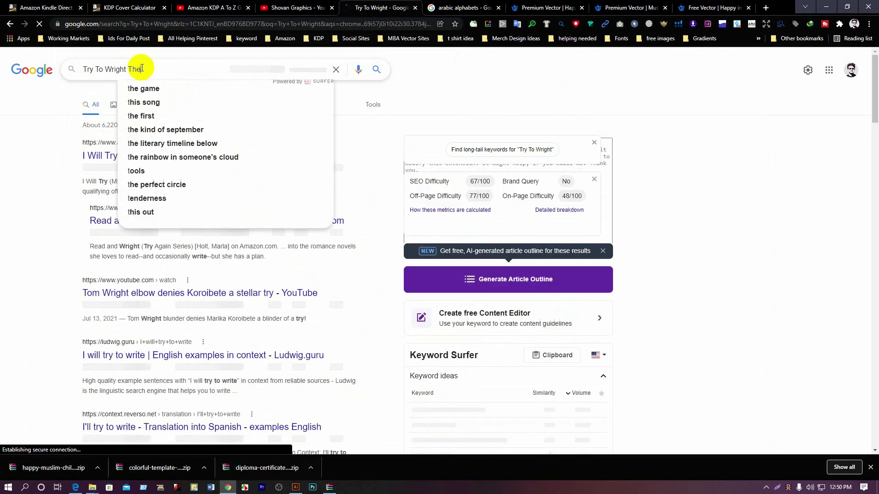
text(Wor)
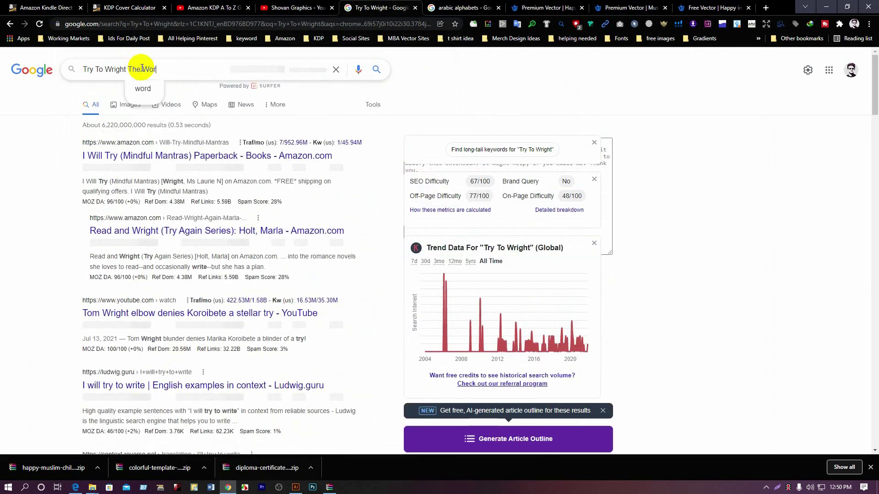
key(BackSpace)
key(BackSpace)
key(BackSpace)
key(BackSpace)
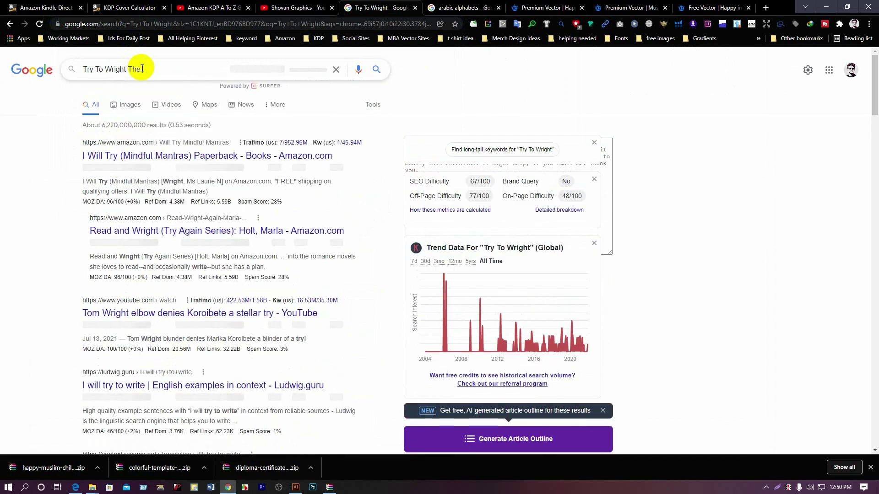
text(Alphab)
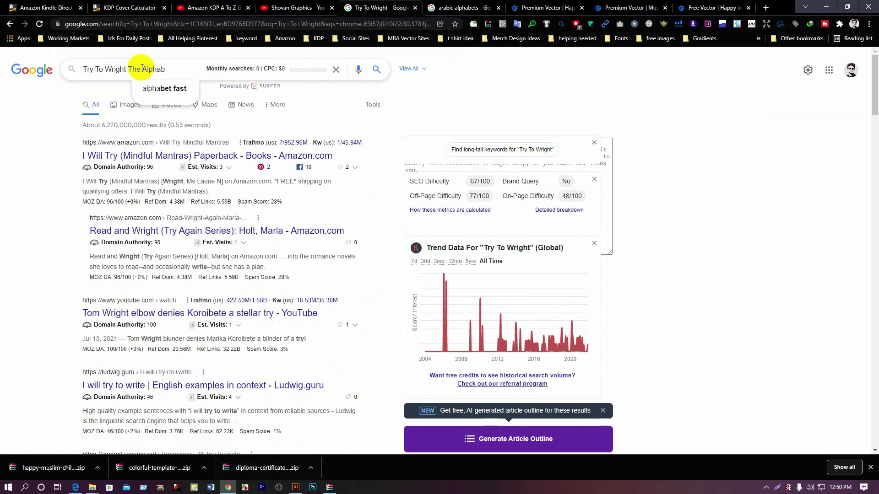
text(ets)
key(Return)
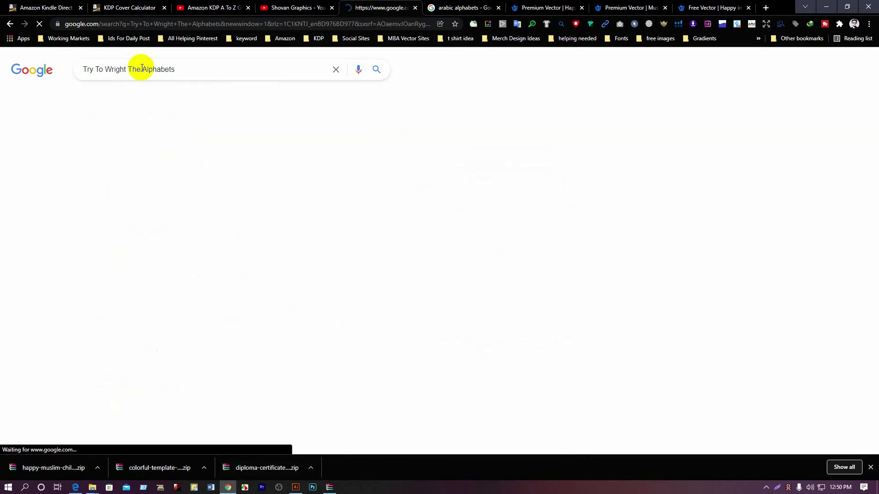
click(172, 143)
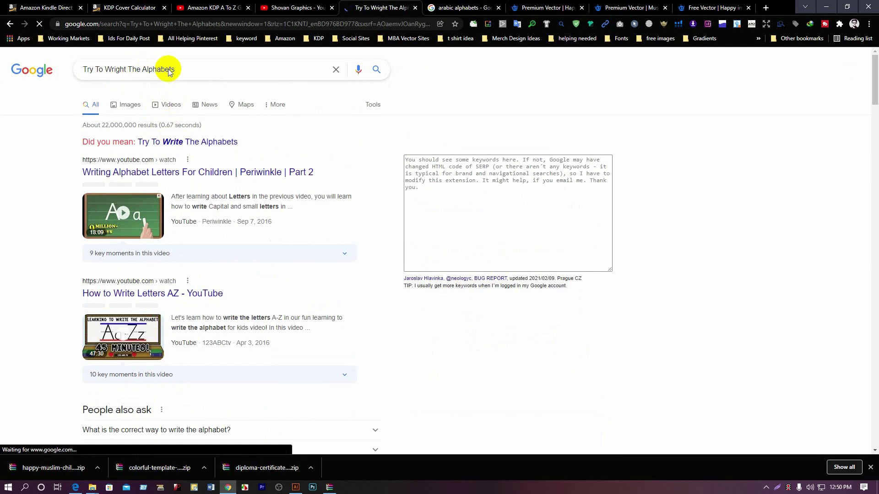
triple_click(154, 71)
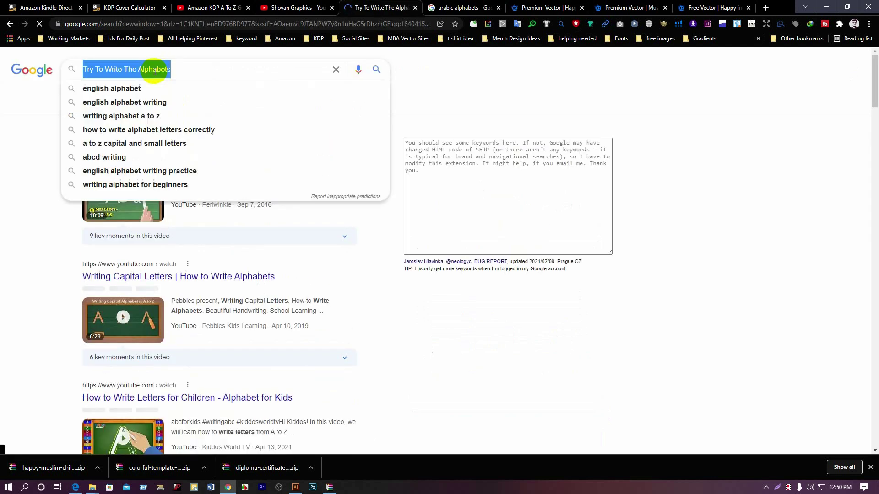
In Illustrator, paste "TRY TO WRITE THE ALPHABETS" near the bottom of the title artboard and enlarge it to about 59.5 pt
click(295, 487)
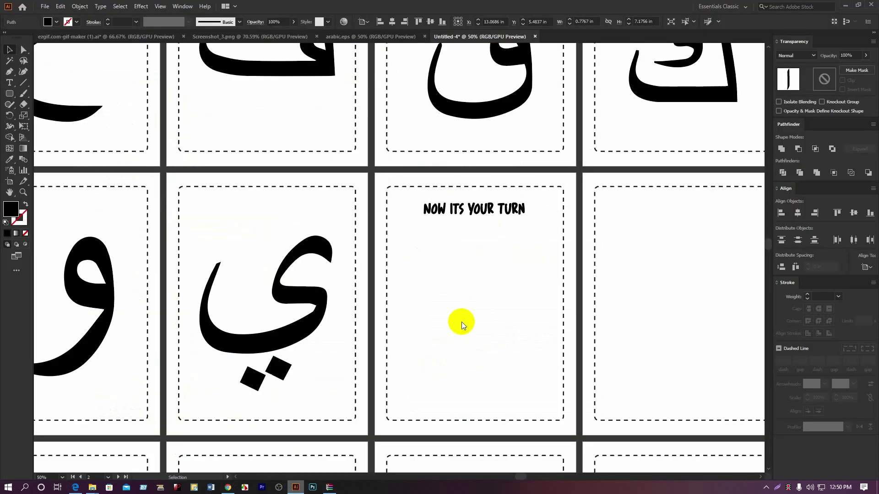
click(492, 198)
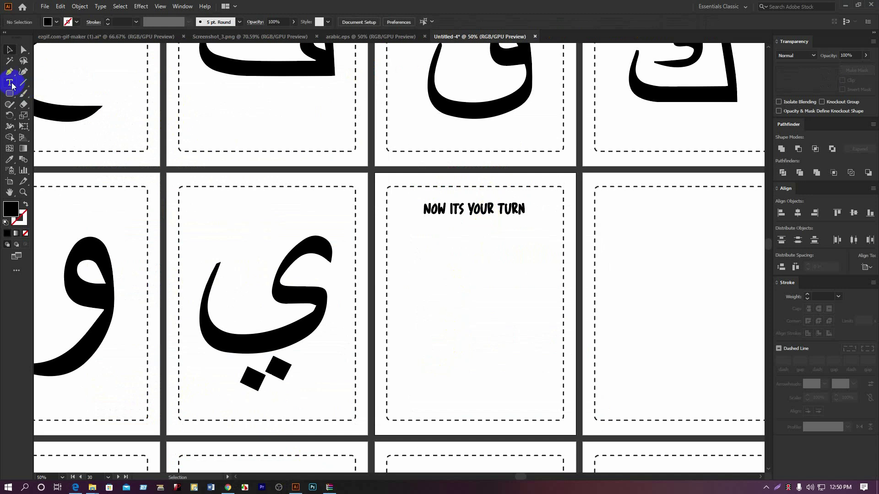
drag(13, 86, 46, 85)
click(420, 398)
key(ctrl+v)
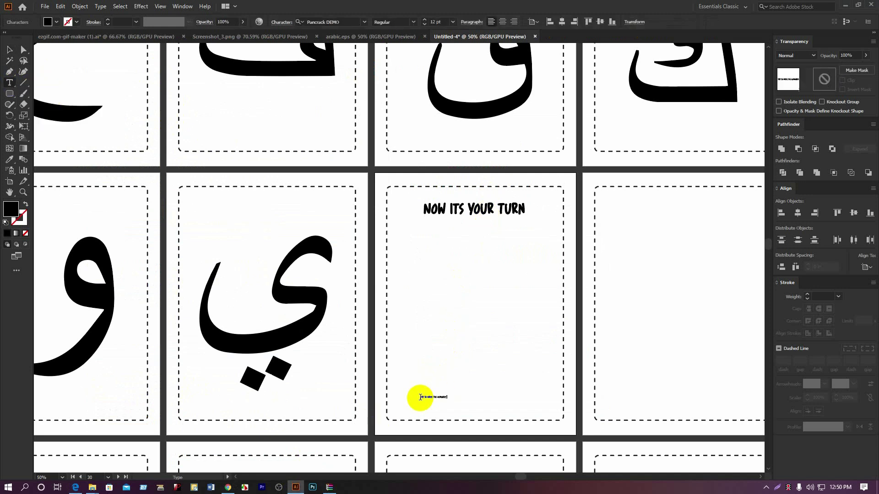
click(13, 48)
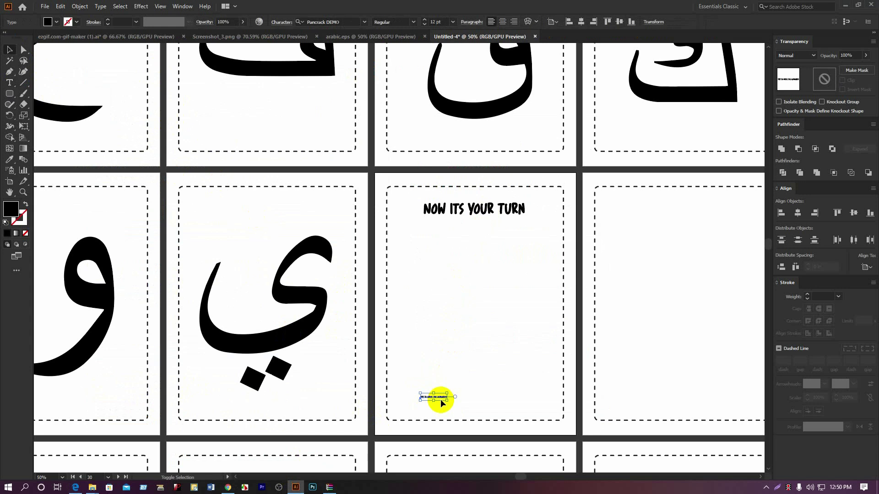
drag(450, 403, 553, 411)
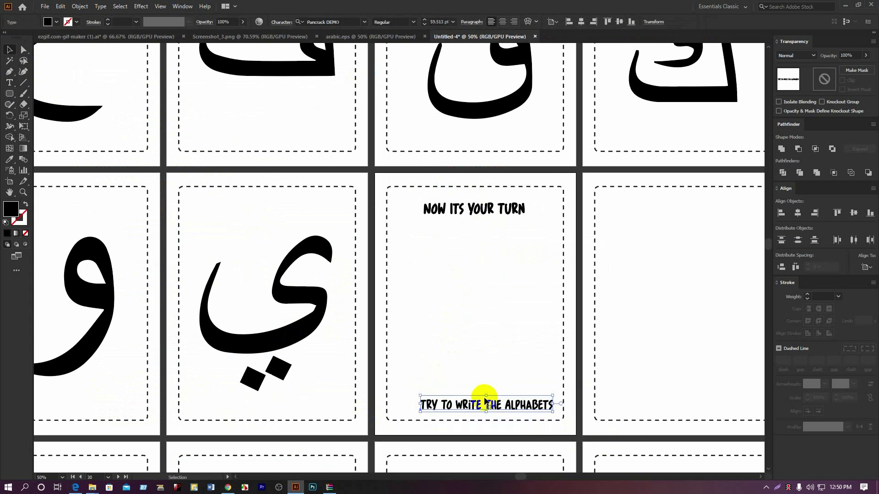
Centre the line "TRY TO WRITE THE ALPHABETS" horizontally within the dashed border and convert it to outlines
drag(487, 404, 478, 405)
right_click(502, 406)
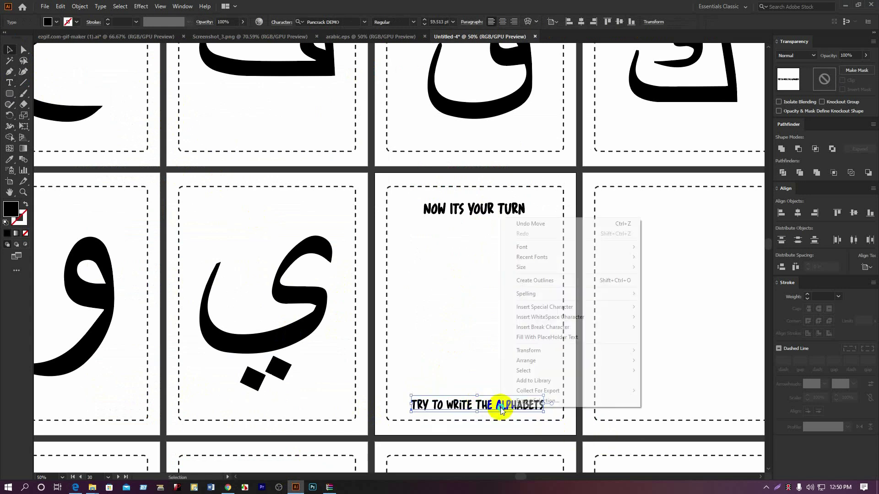
click(519, 281)
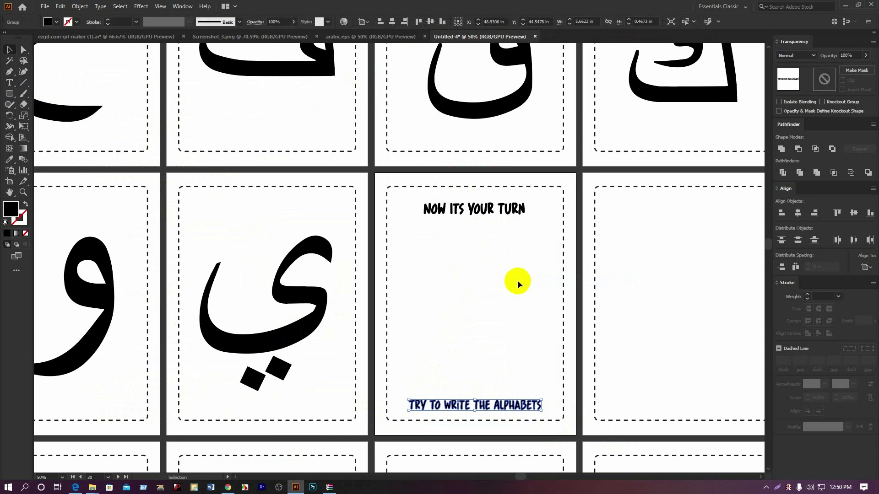
Group the title "NOW ITS YOUR TURN" with the line "TRY TO WRITE THE ALPHABETS"
click(500, 209)
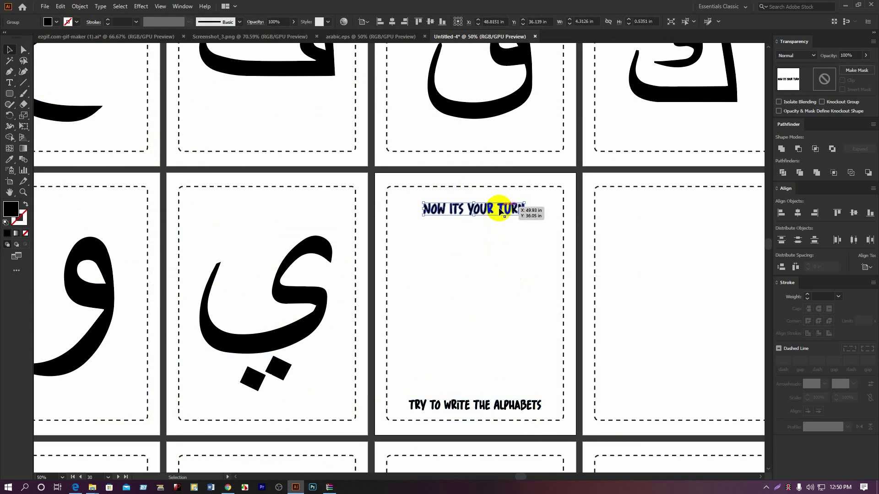
shift+click(497, 406)
scroll(496, 406, down, 4)
drag(495, 395, 340, 220)
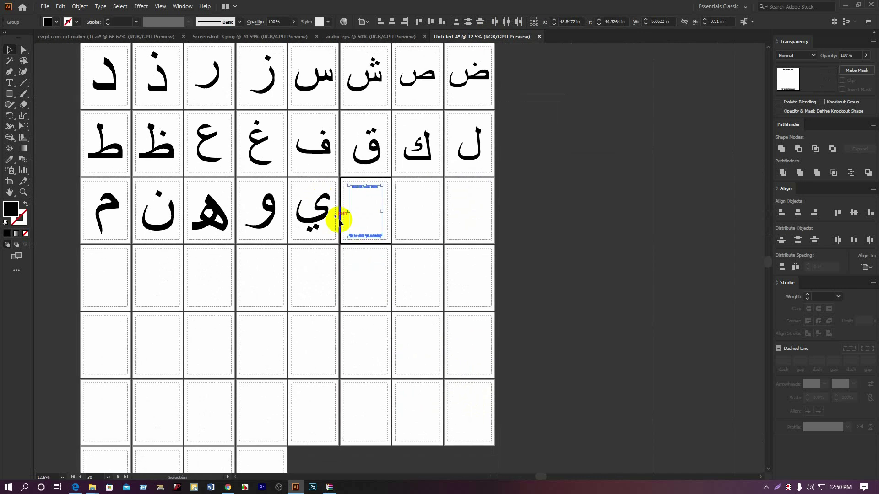
click(60, 7)
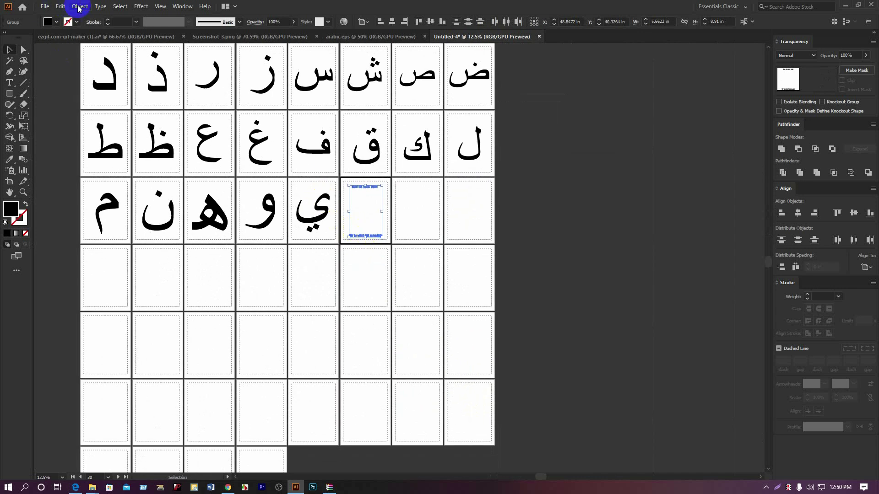
click(78, 6)
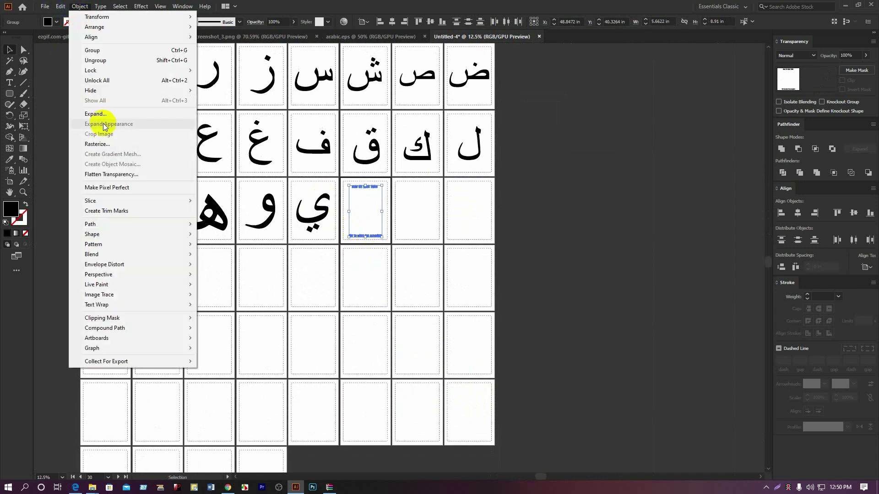
click(96, 53)
Copy the grouped title and bottom line and paste them onto all artboards
click(61, 6)
click(62, 11)
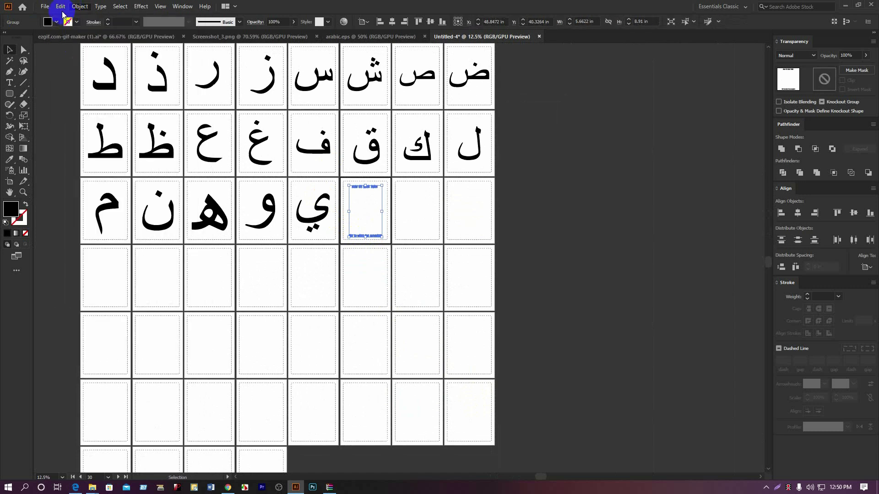
click(61, 7)
click(59, 7)
click(59, 7)
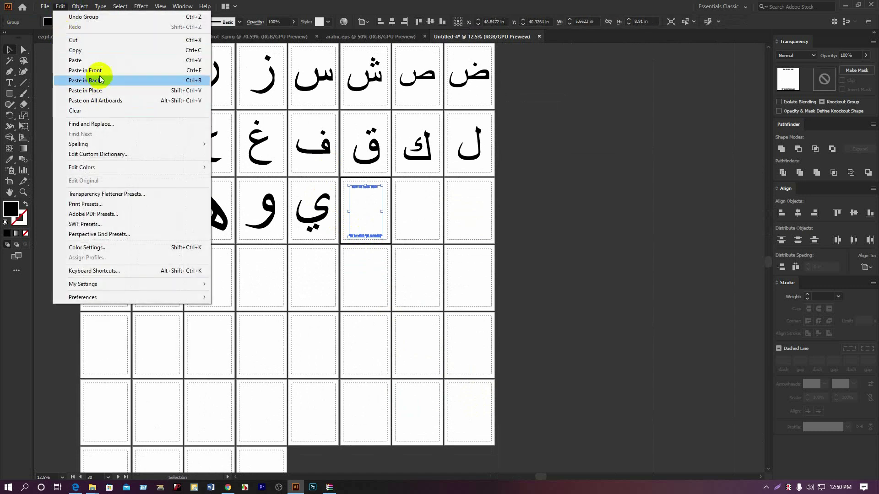
click(95, 100)
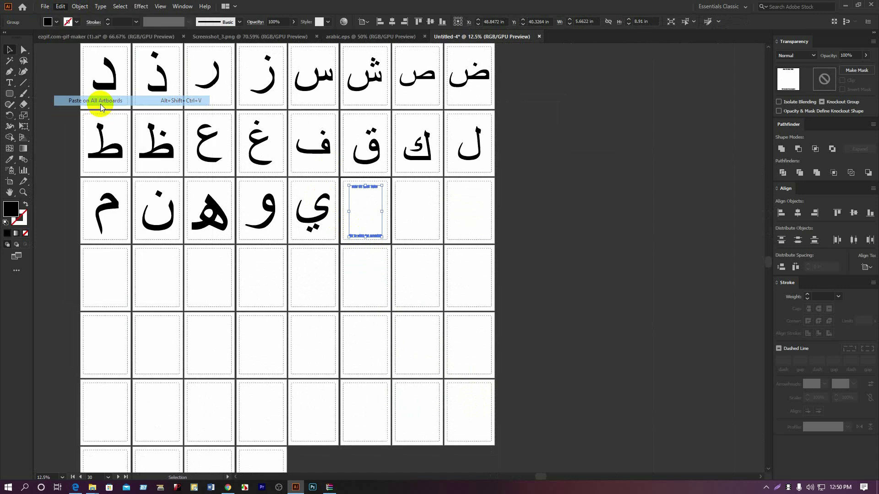
click(502, 210)
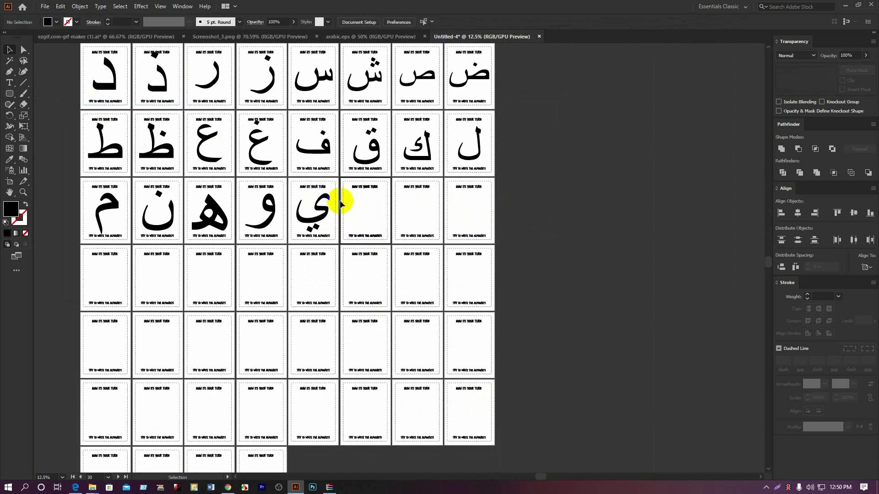
Delete the pasted title and bottom line from the seven lettered artboards in the first row
scroll(289, 278, up, 2)
scroll(406, 295, up, 3)
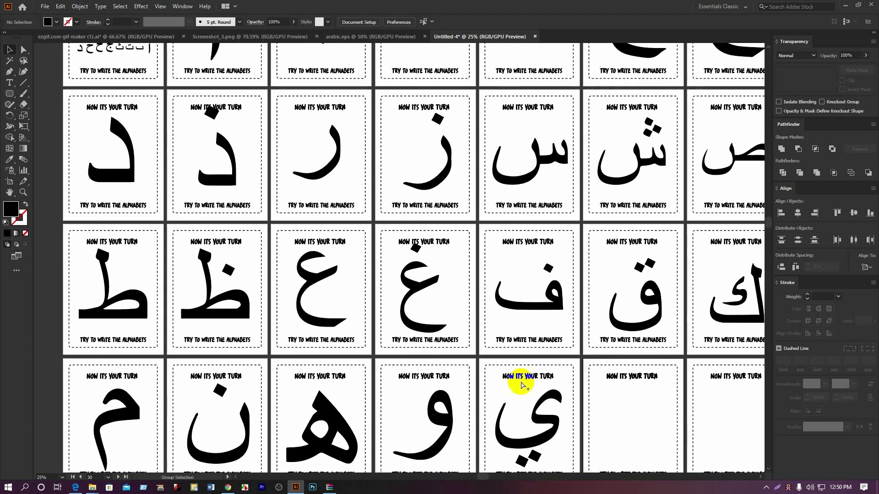
scroll(522, 385, down, 2)
click(408, 176)
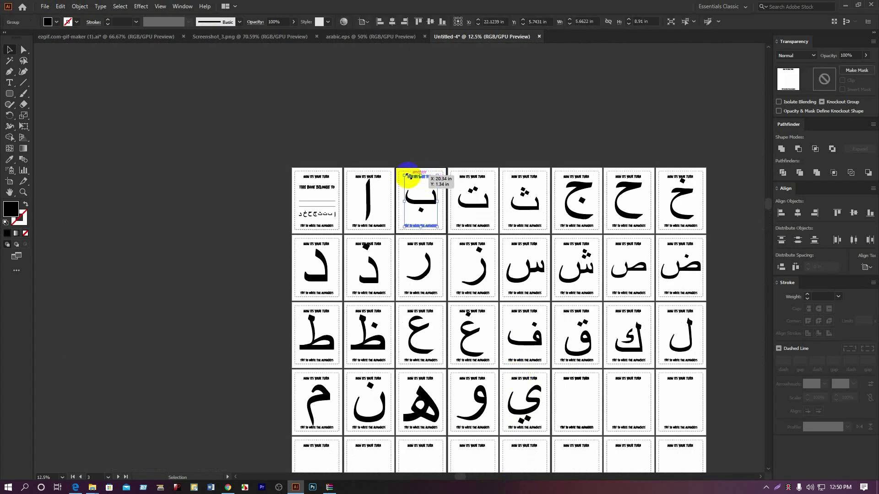
mouse_move(391, 178)
mouse_down()
mouse_move(350, 175)
mouse_move(693, 174)
mouse_up()
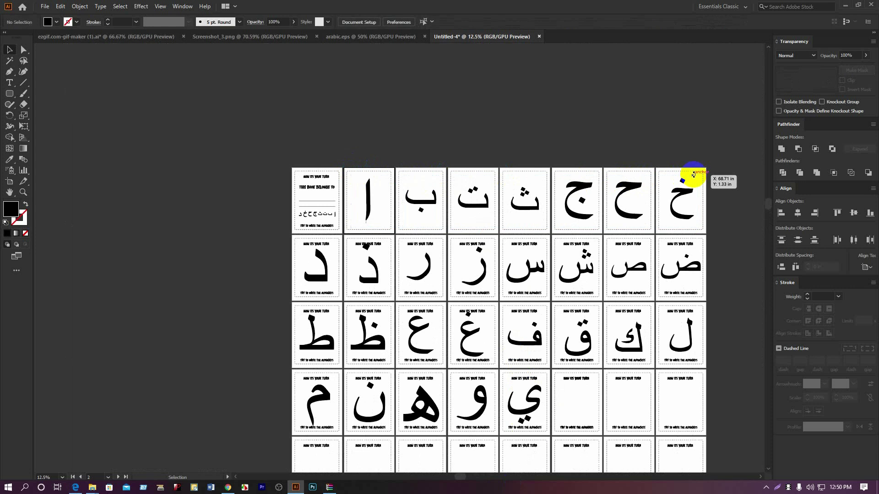
Delete the pasted title and bottom line from all eight second-row artboards, restoring and keeping the dot of the letter ذ
click(299, 241)
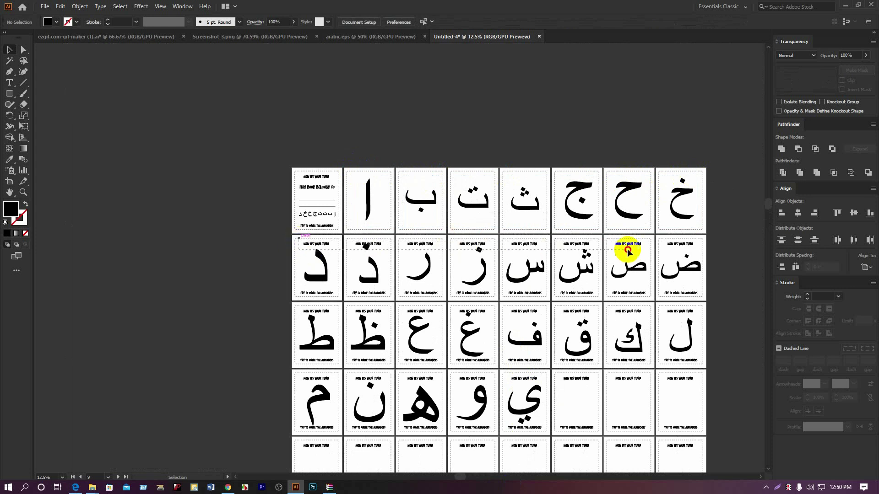
key(Delete)
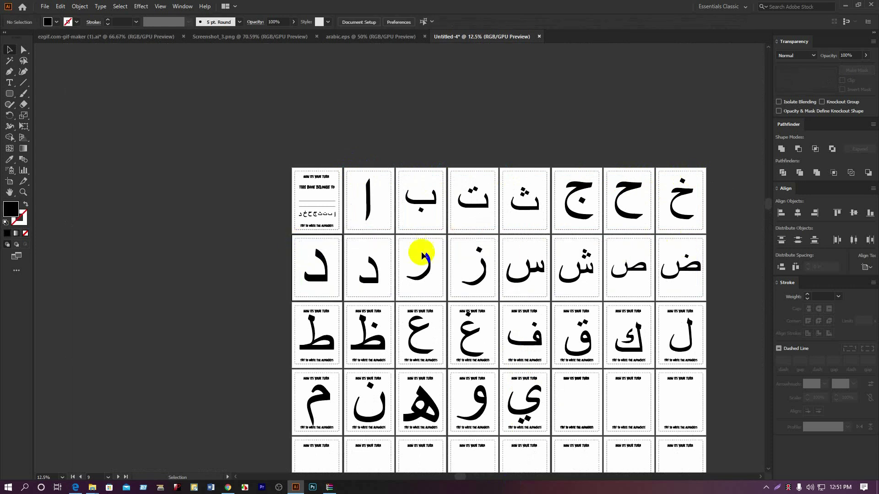
key(ctrl+z)
scroll(369, 262, up, 3)
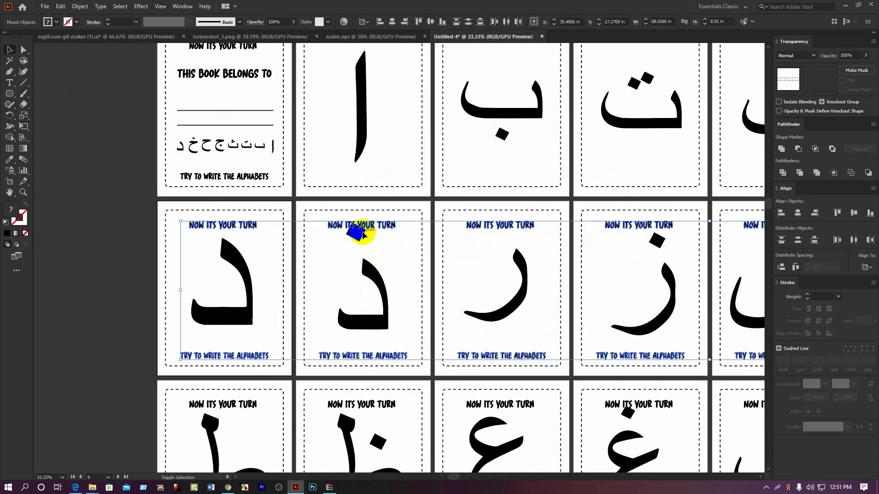
key(v)
key(Delete)
scroll(375, 231, down, 3)
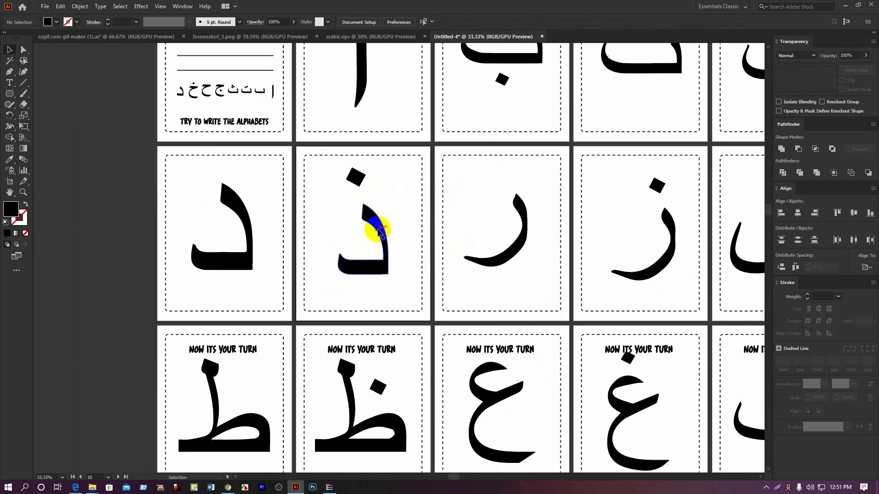
scroll(254, 303, down, 4)
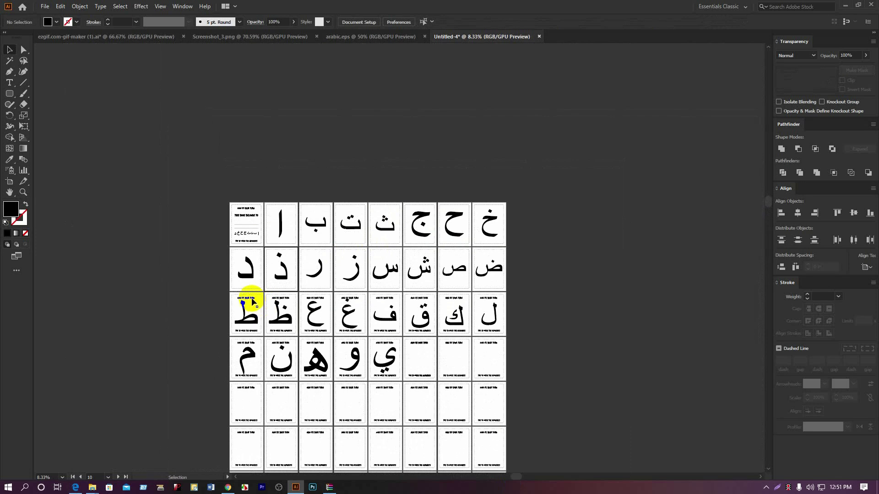
Delete the pasted title and bottom line from all eight third-row artboards, keeping the dot of the letter غ
click(243, 302)
key(Delete)
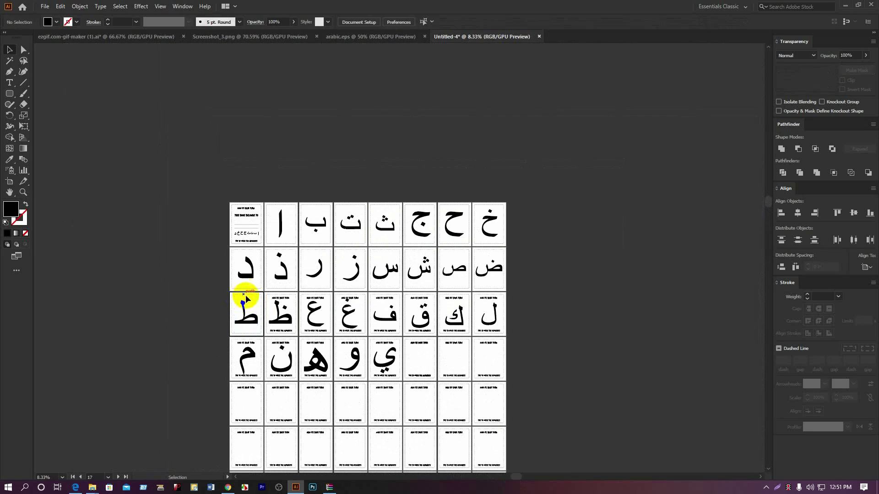
click(273, 301)
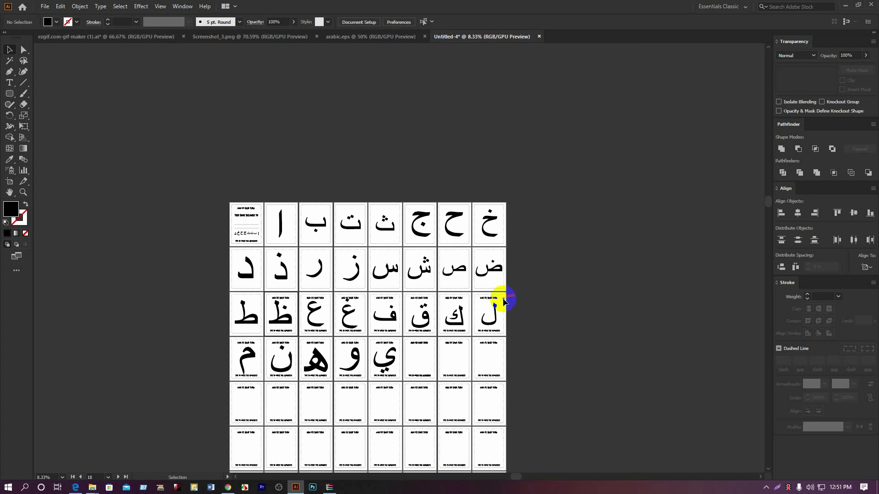
drag(503, 301, 364, 276)
key(Delete)
scroll(369, 312, up, 4)
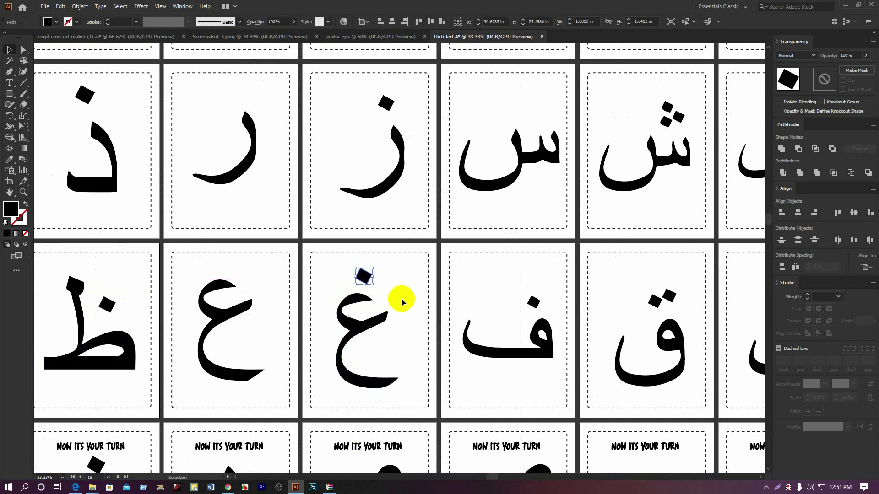
click(401, 298)
Delete the pasted title and bottom line from the five lettered artboards in the fourth row
scroll(401, 300, down, 2)
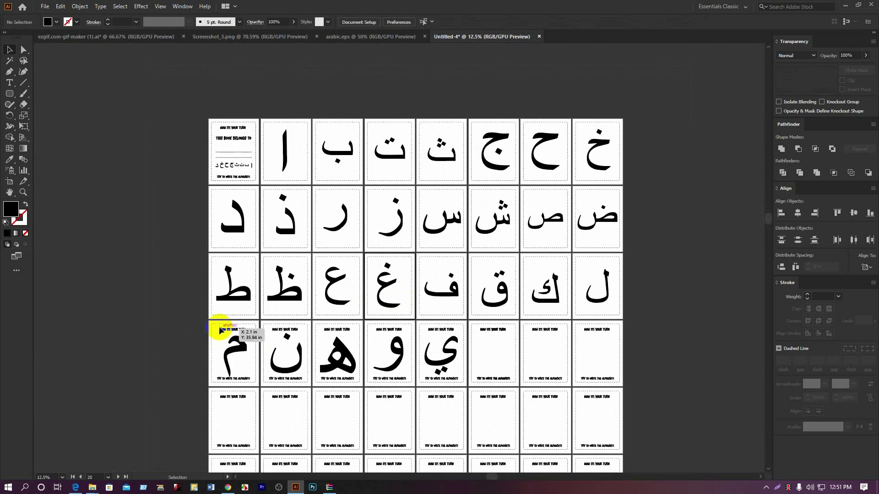
drag(218, 326, 454, 334)
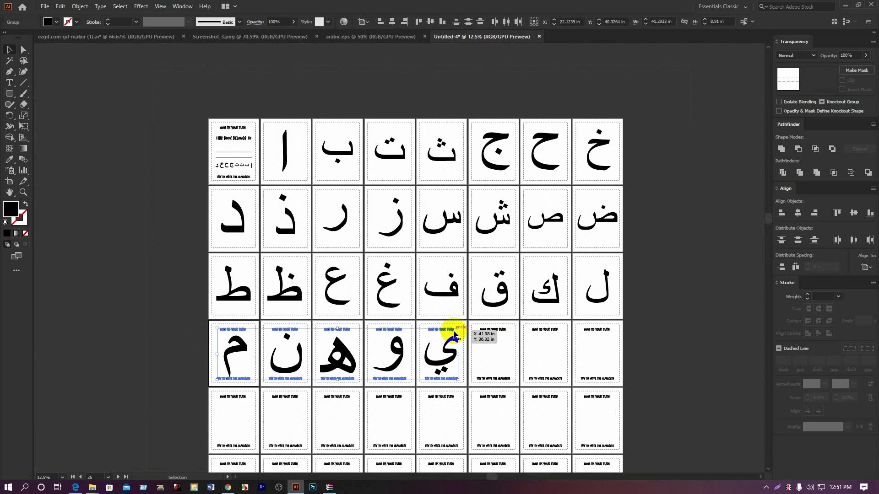
click(454, 337)
scroll(531, 327, down, 3)
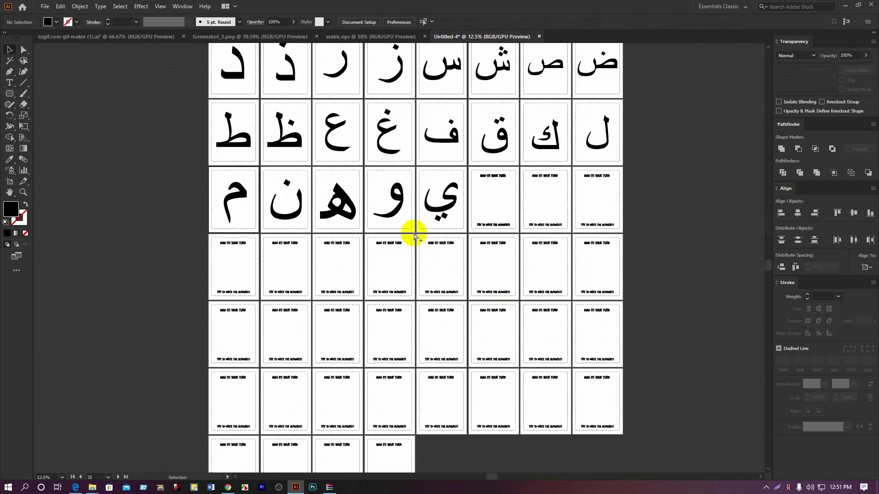
scroll(415, 236, up, 3)
scroll(509, 245, down, 3)
scroll(431, 440, up, 3)
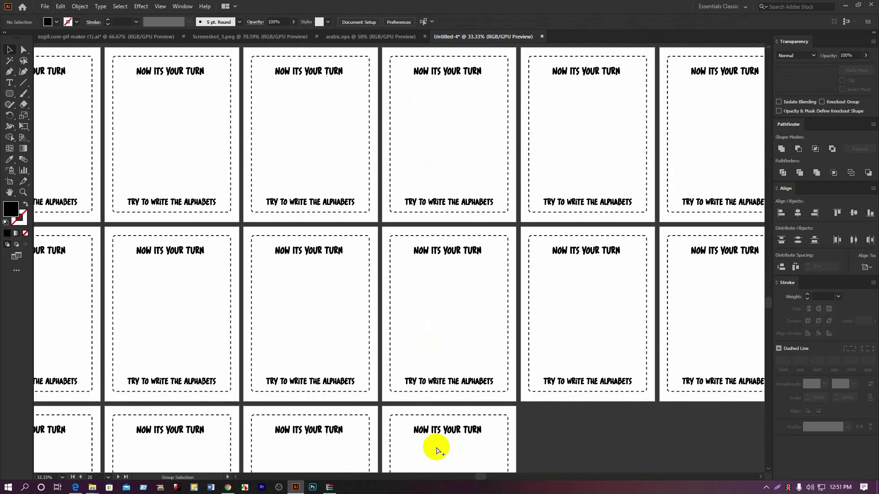
Move the letter ا from the second artboard onto the first practice artboard, next to the letter ي in the fourth row
scroll(437, 451, down, 5)
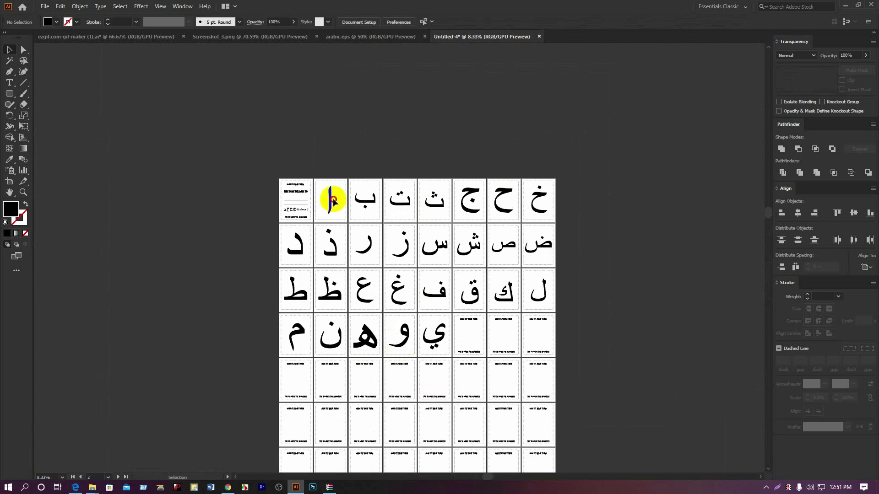
click(327, 200)
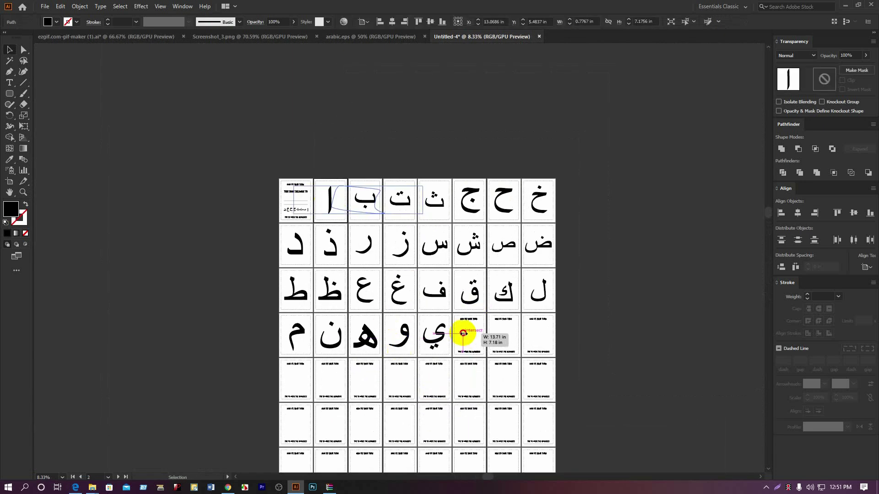
drag(332, 208, 468, 346)
scroll(471, 343, up, 5)
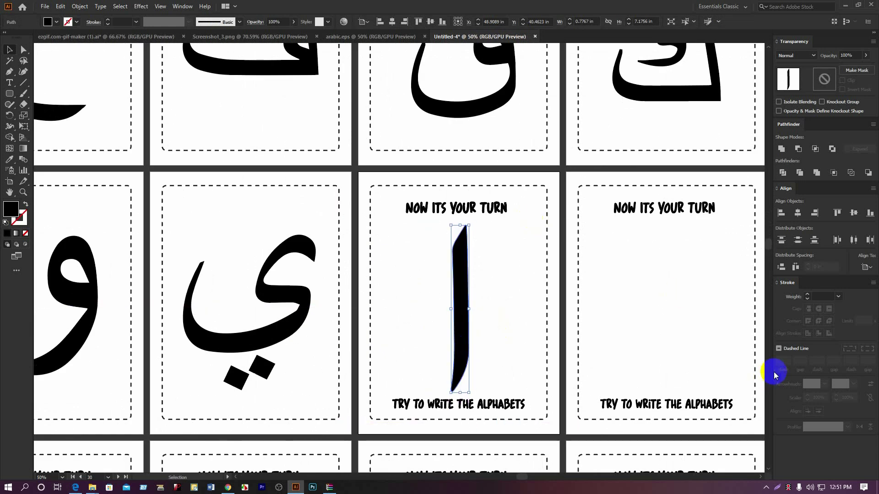
Give the ا on the practice page a 1 pt dashed stroke with 12 pt dashes and remove its fill
click(779, 349)
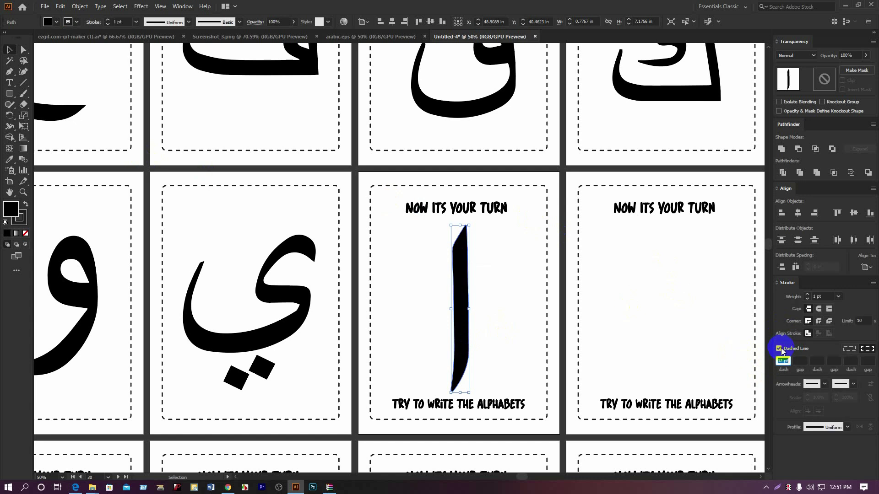
click(779, 349)
click(779, 349)
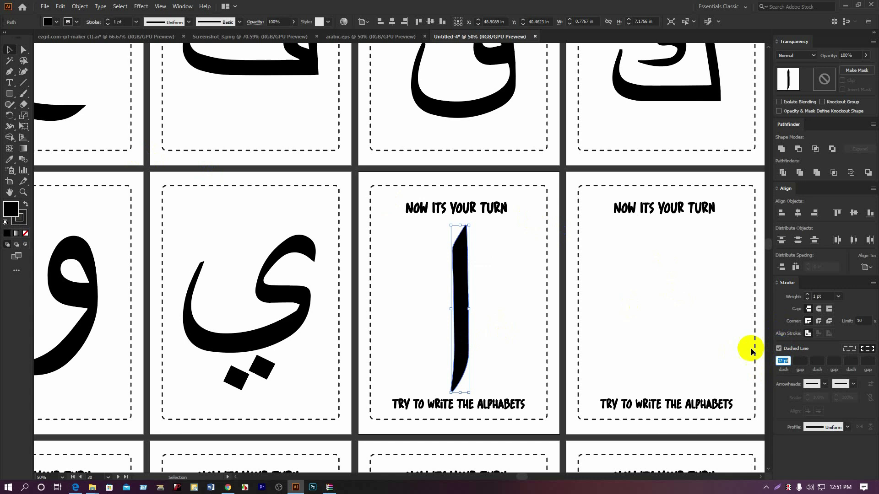
click(474, 276)
click(460, 271)
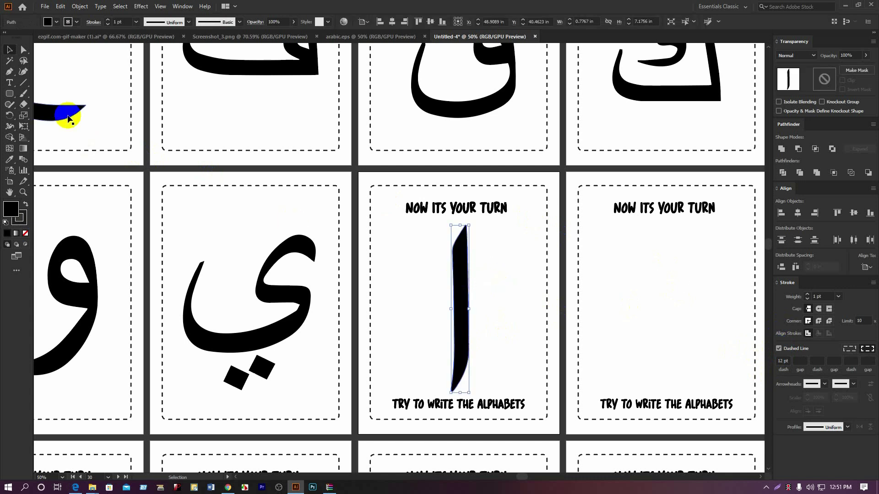
click(48, 21)
click(6, 37)
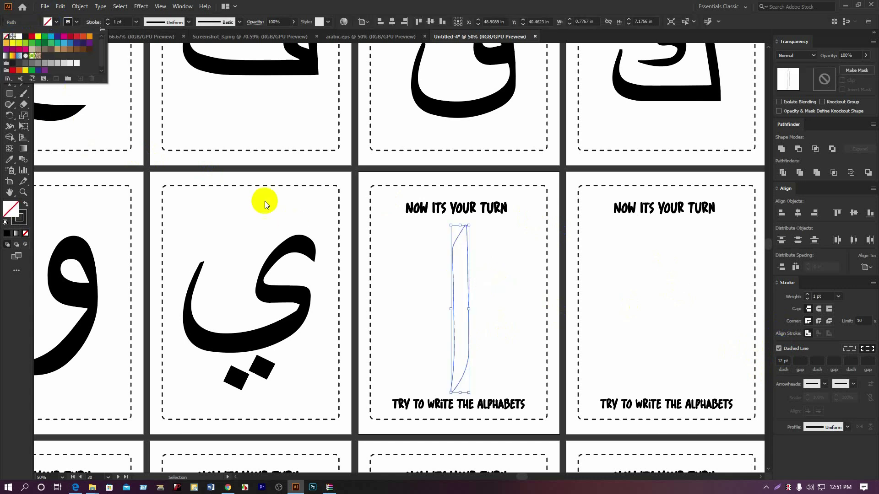
click(494, 260)
click(492, 282)
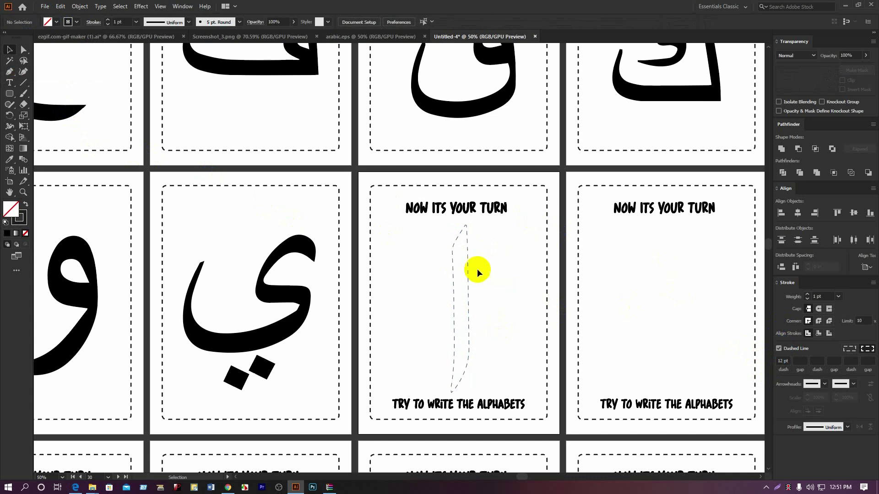
Set the dashed ا outline's stroke weight to 2 pt
scroll(471, 303, up, 4)
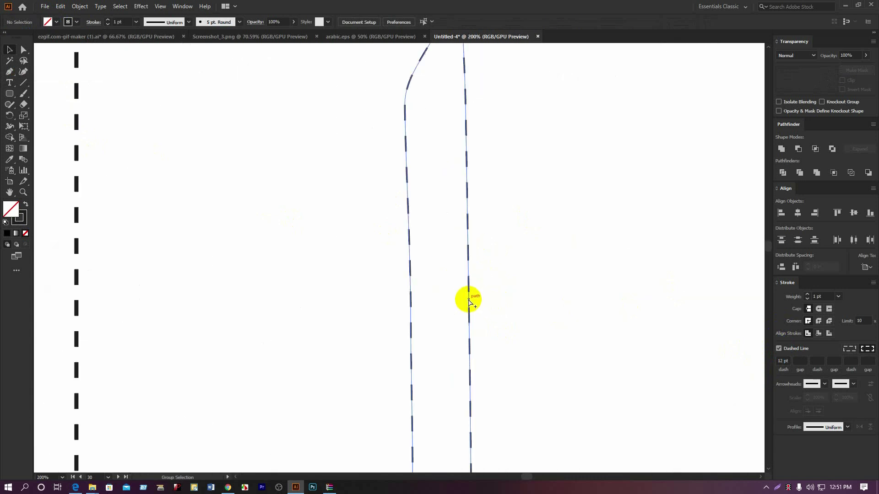
click(467, 250)
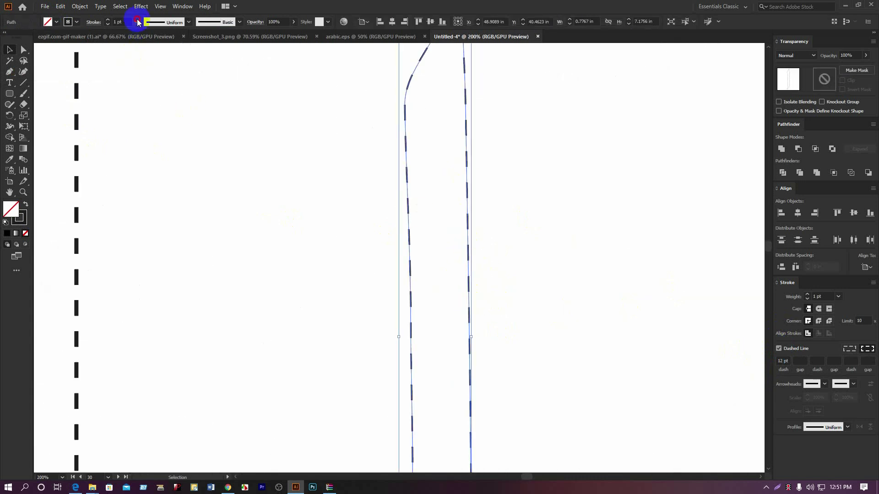
click(136, 22)
click(140, 71)
click(505, 195)
scroll(504, 195, down, 5)
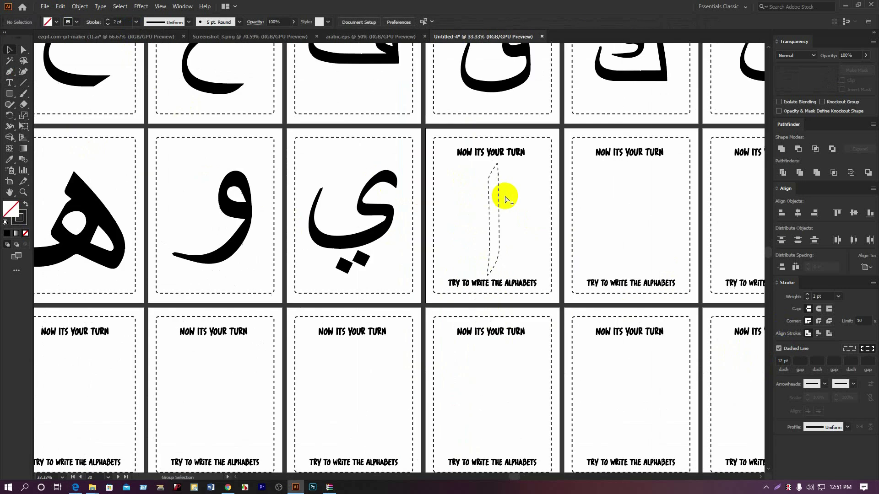
Shrink the dashed ا to about 0.73 in wide and 6.72 in tall, leaving space above the bottom line
drag(513, 198, 491, 217)
scroll(483, 261, up, 4)
click(513, 267)
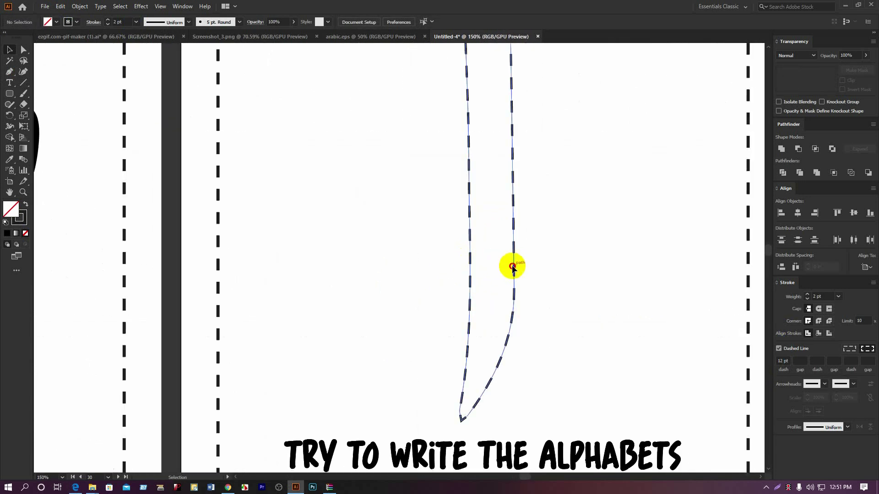
drag(488, 419, 485, 397)
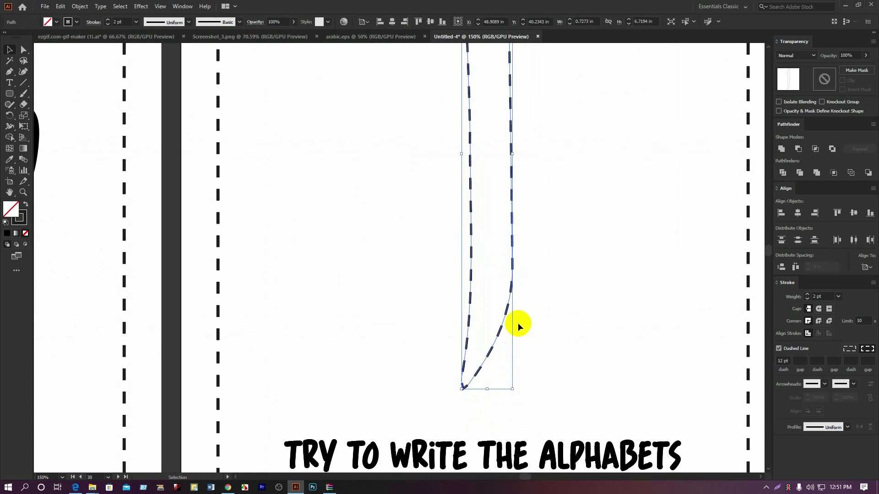
scroll(518, 323, down, 2)
click(531, 210)
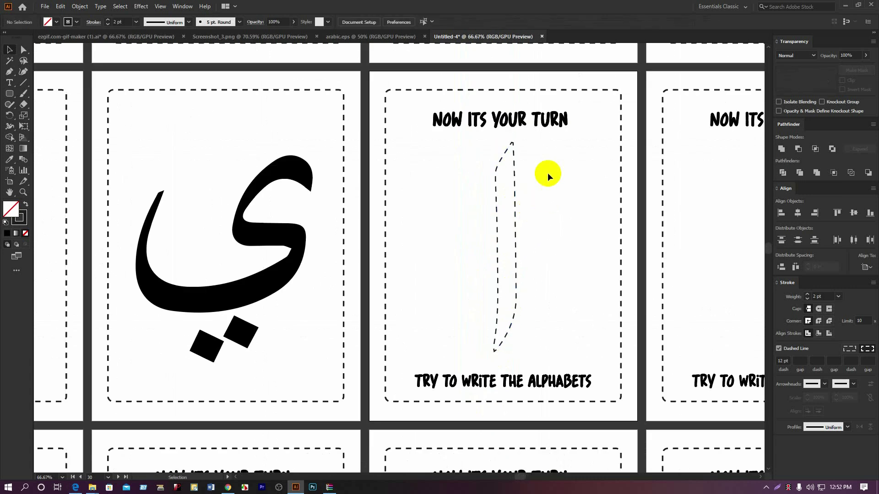
Copy the letter ب from the first row onto the practice artboard beside the dashed ا
scroll(548, 172, down, 4)
drag(546, 178, 378, 324)
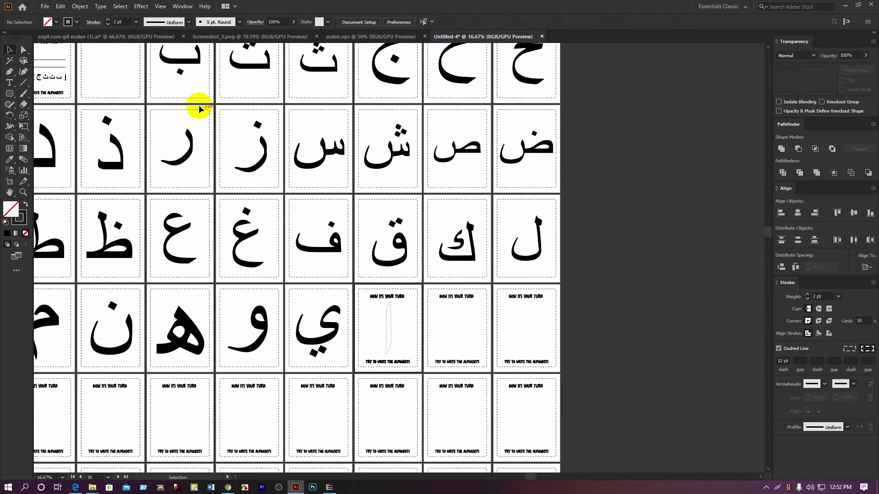
click(179, 57)
mouse_move(179, 72)
mouse_down()
mouse_move(183, 59)
mouse_move(365, 290)
mouse_move(448, 338)
mouse_move(472, 330)
mouse_move(465, 334)
mouse_up()
scroll(468, 329, up, 4)
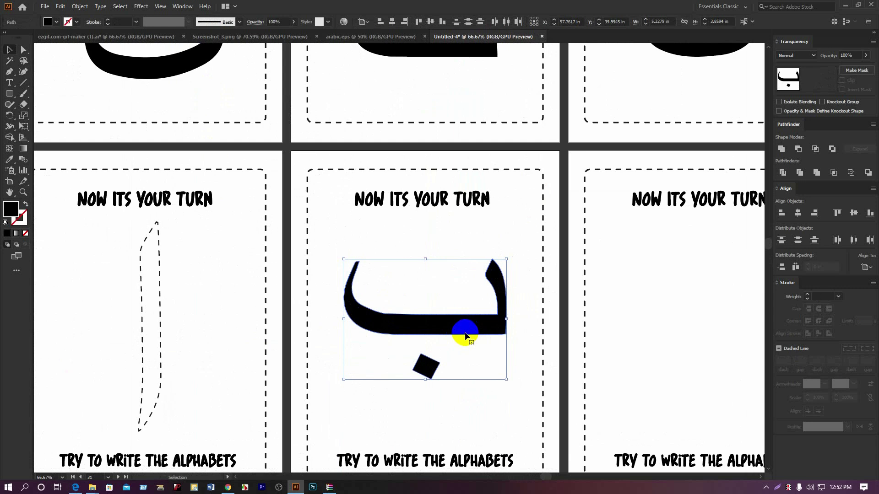
Turn the copied ب into an unfilled dashed outline with 12 pt dashes and a 2 pt stroke
click(794, 351)
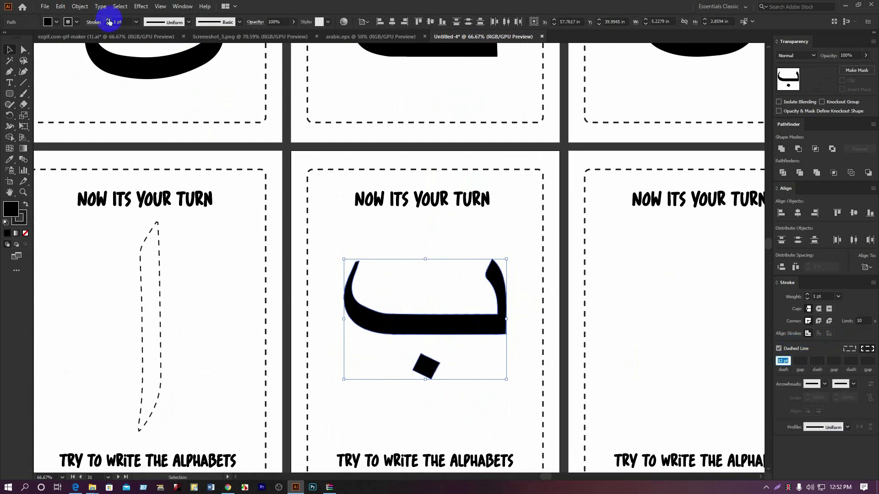
click(45, 24)
click(6, 38)
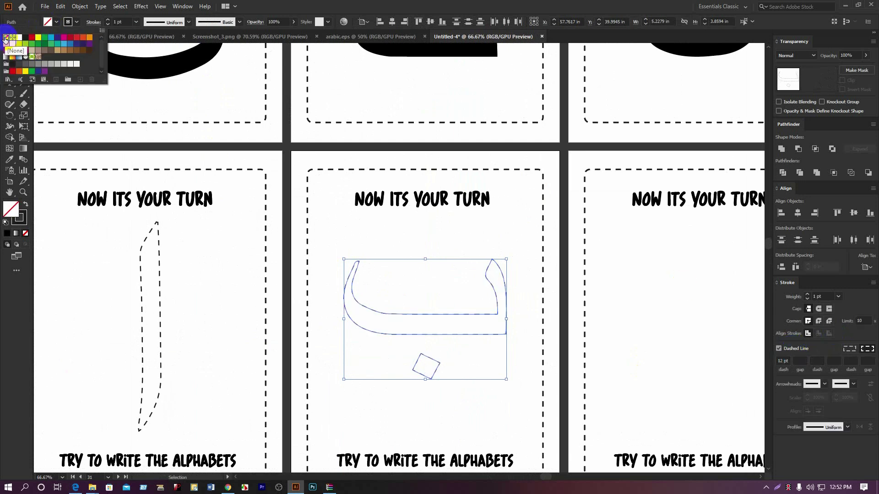
click(136, 23)
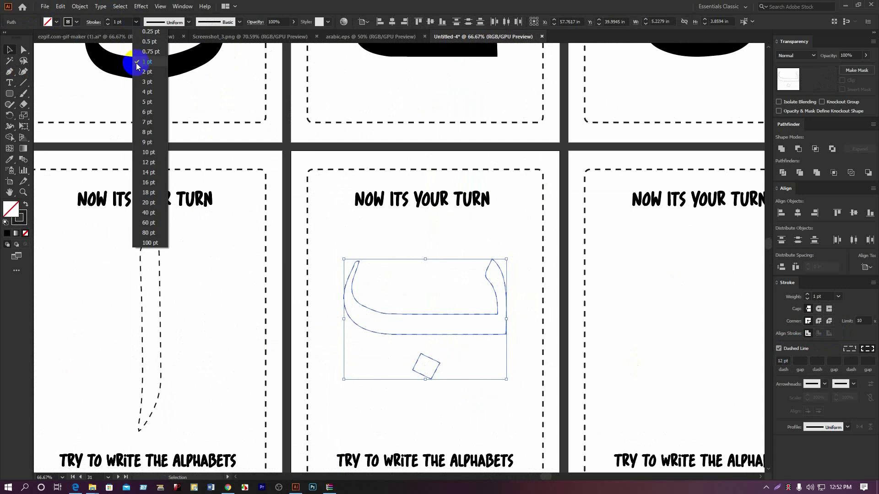
click(137, 69)
click(442, 270)
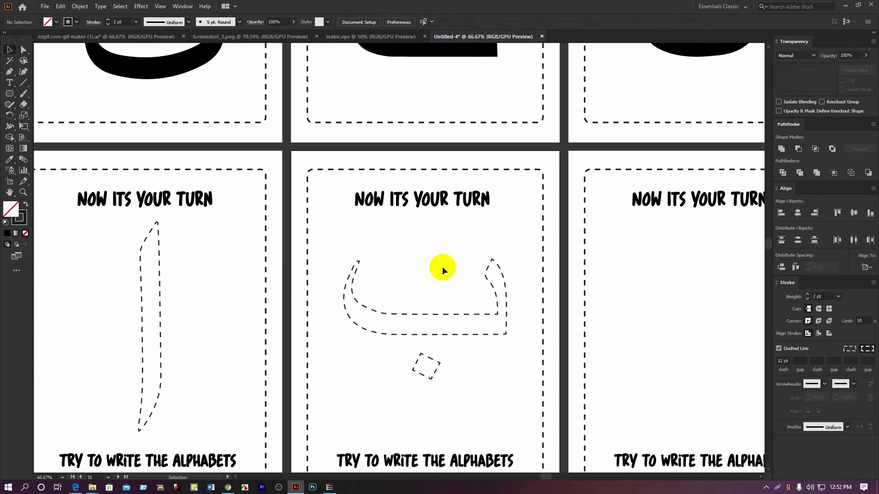
Copy the dashed ا from its practice page back onto the empty second artboard in the first row
scroll(479, 299, down, 3)
scroll(547, 328, up, 3)
scroll(413, 242, down, 2)
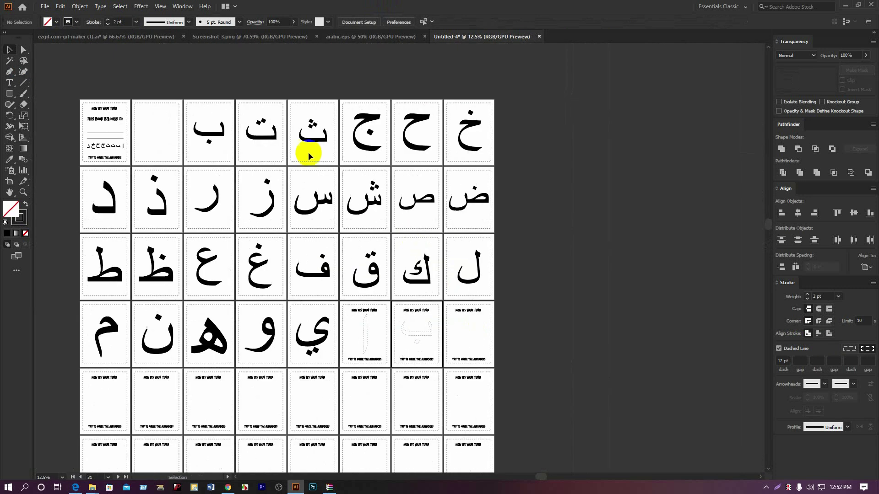
scroll(366, 339, down, 1)
click(368, 341)
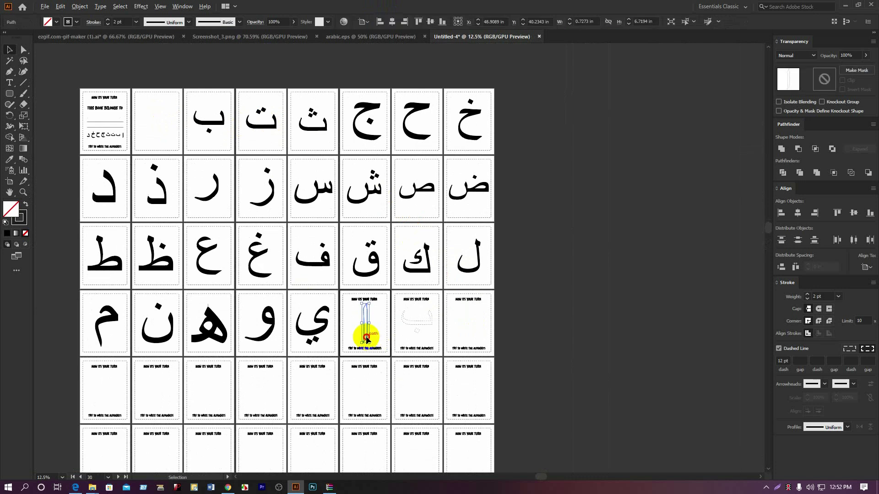
drag(366, 339, 161, 136)
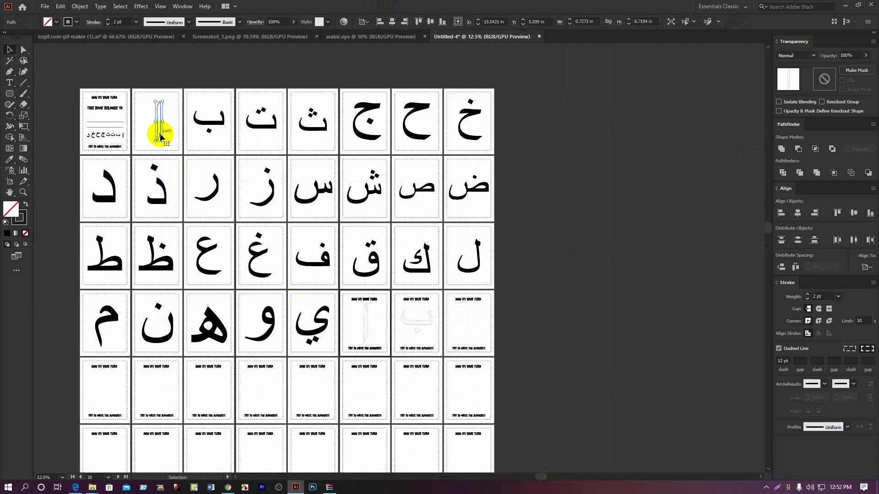
Apply a black swatch fill to the ا on the second artboard, and change its fill colour to white (FFFFFF)
click(47, 23)
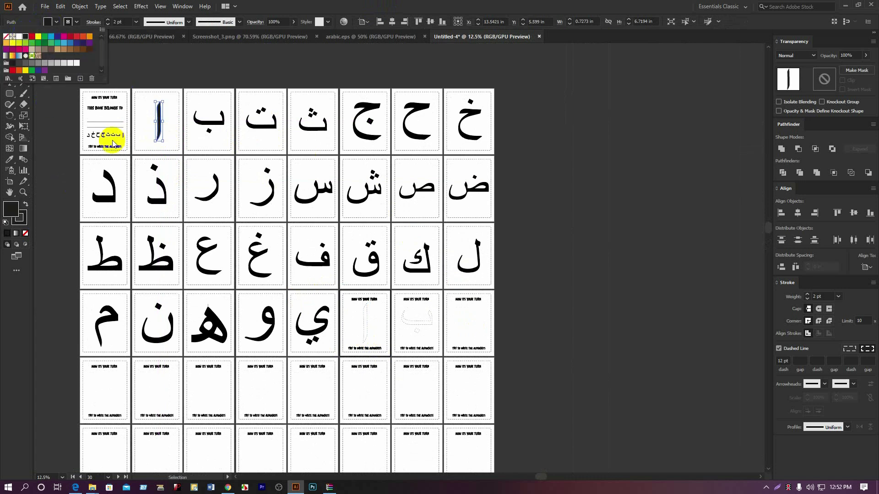
click(147, 73)
click(18, 211)
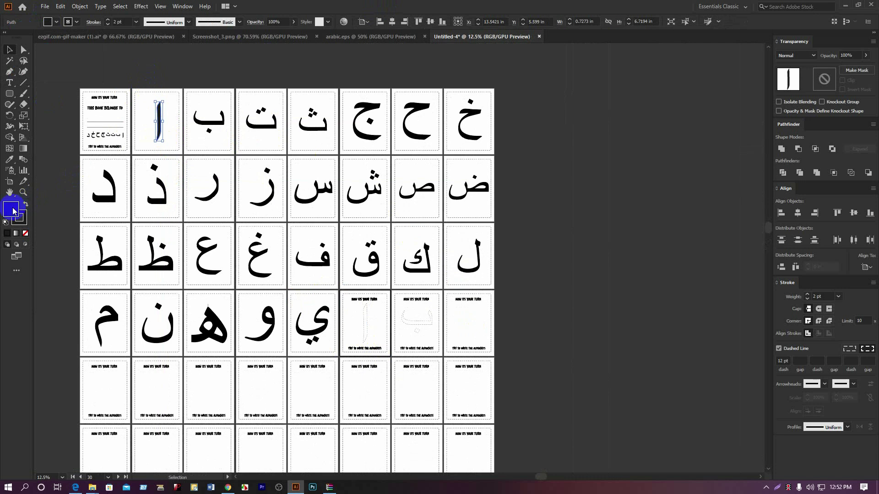
double_click(13, 211)
click(522, 188)
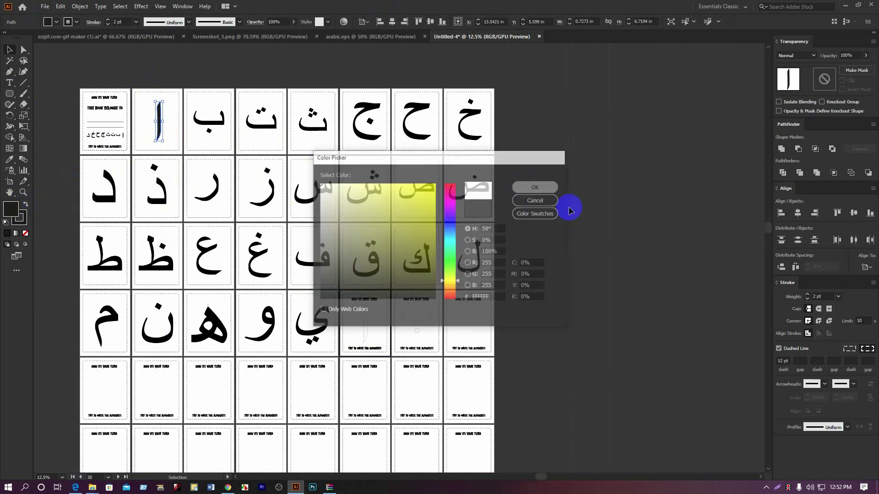
click(610, 217)
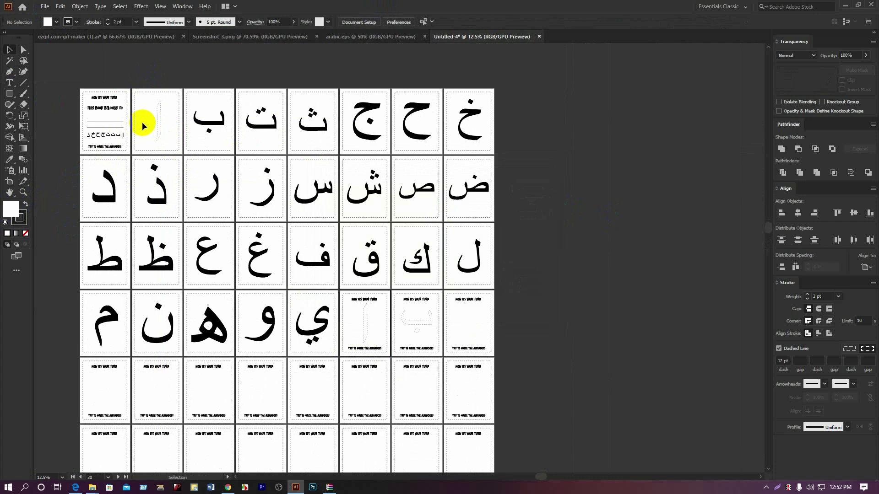
Set the fill colour of the ا on the first row's second artboard to black in the Color Picker
drag(142, 125, 157, 133)
double_click(11, 209)
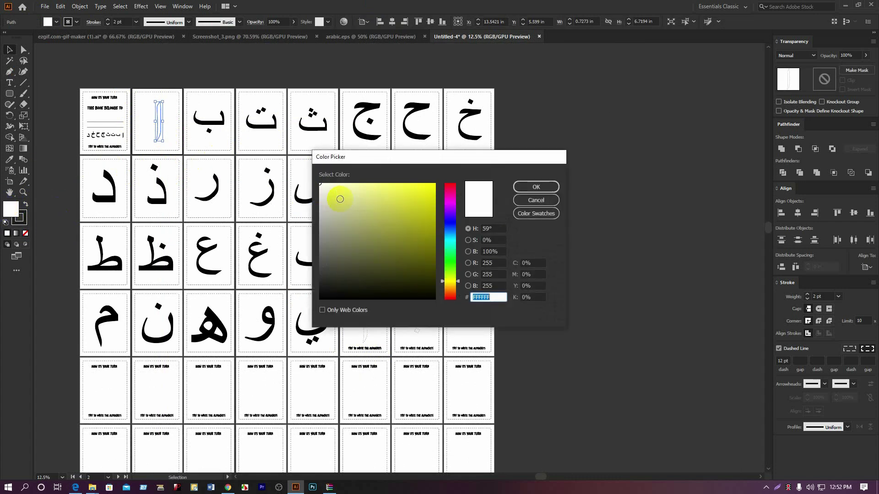
drag(412, 284, 451, 298)
click(522, 188)
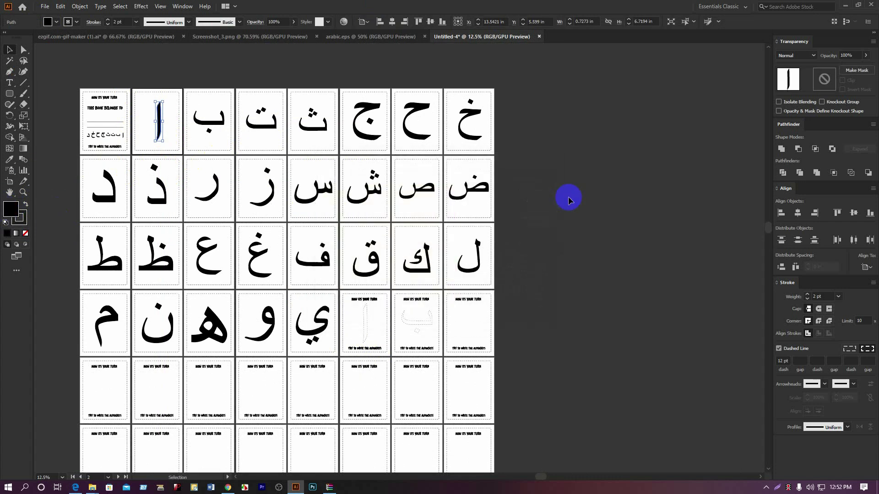
click(569, 195)
Move the letter ث from the first row onto the empty practice artboard beside the dashed ب
scroll(522, 325, down, 2)
scroll(437, 248, down, 3)
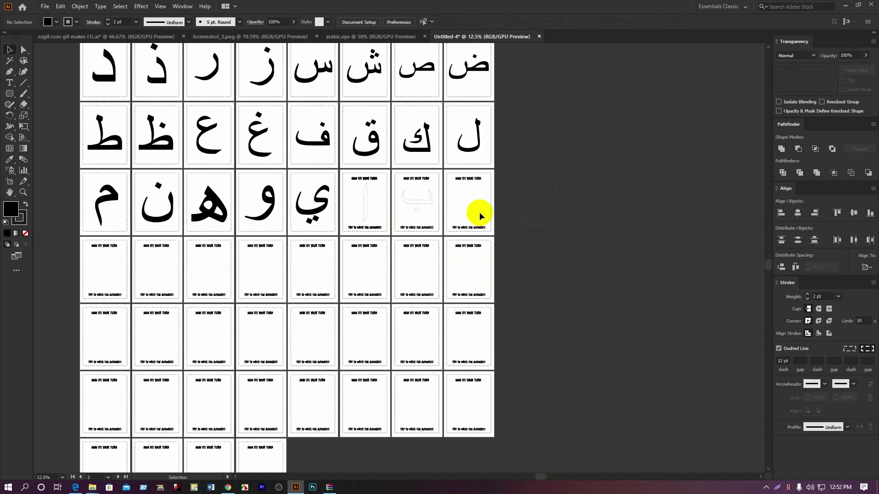
scroll(422, 198, up, 2)
scroll(438, 209, down, 2)
scroll(412, 353, down, 4)
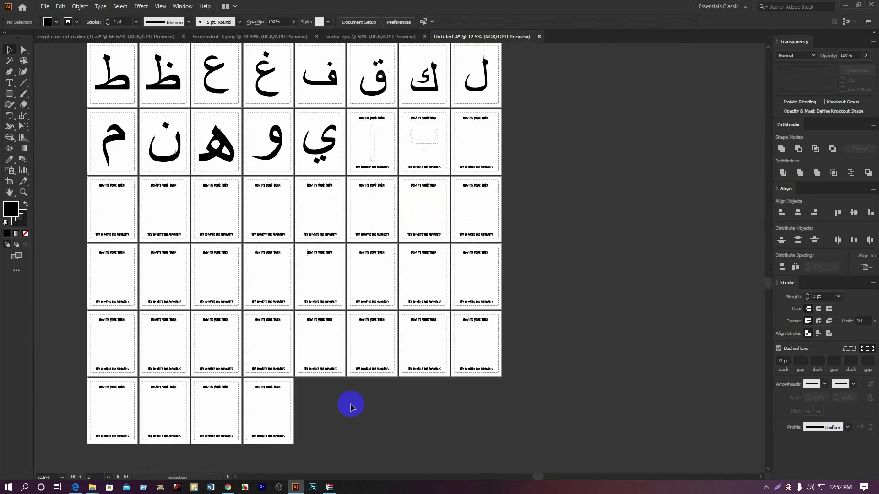
scroll(244, 368, up, 6)
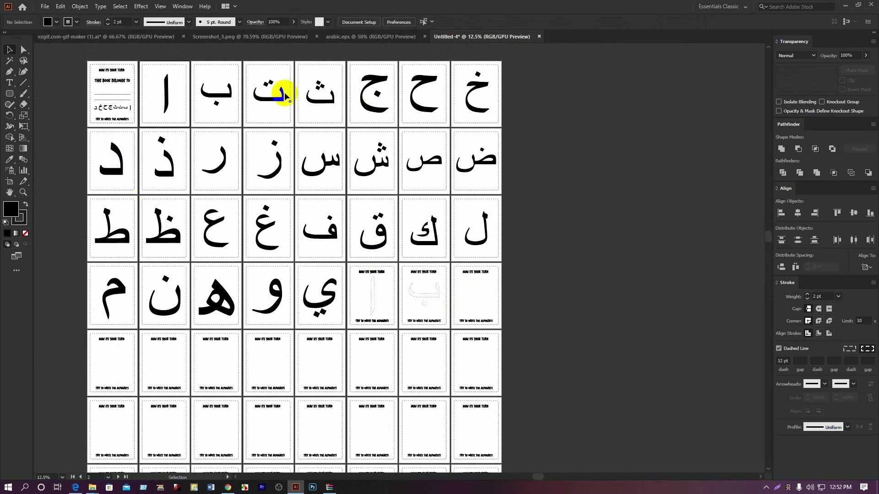
click(318, 104)
drag(318, 104, 457, 318)
scroll(490, 297, up, 4)
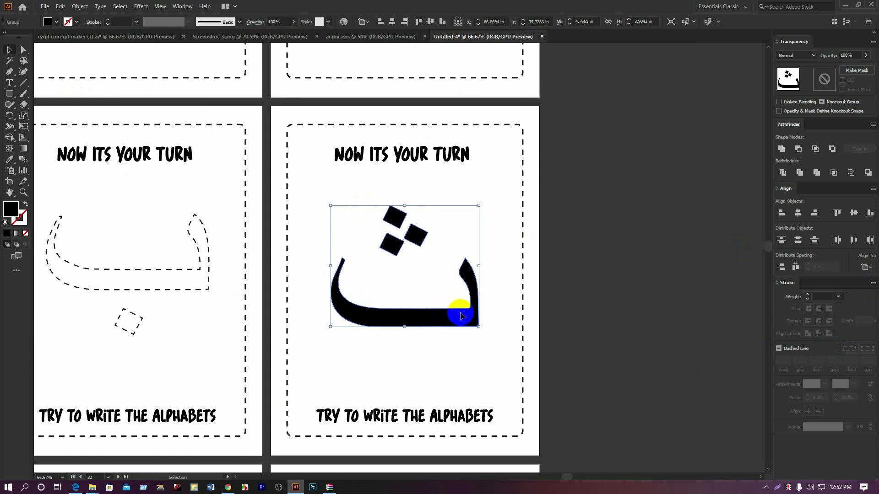
Turn the ث into an unfilled dashed outline with 12 pt dashes and a 3 pt stroke
click(780, 349)
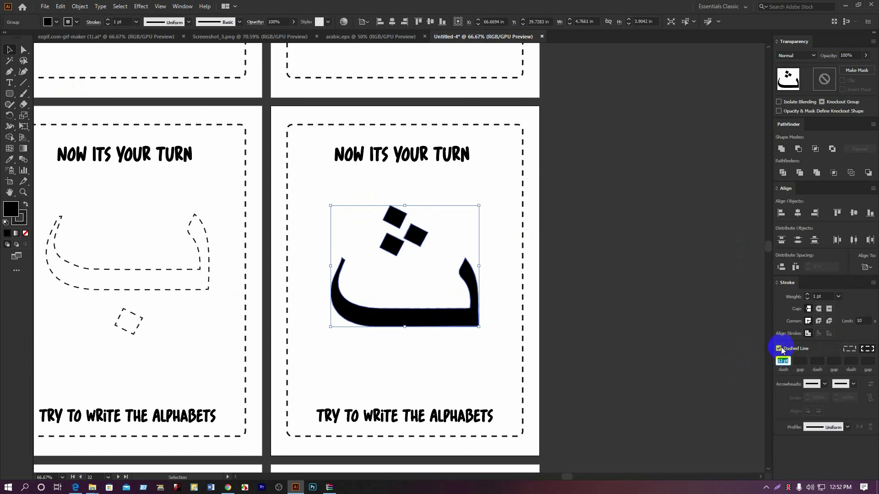
click(841, 297)
click(859, 127)
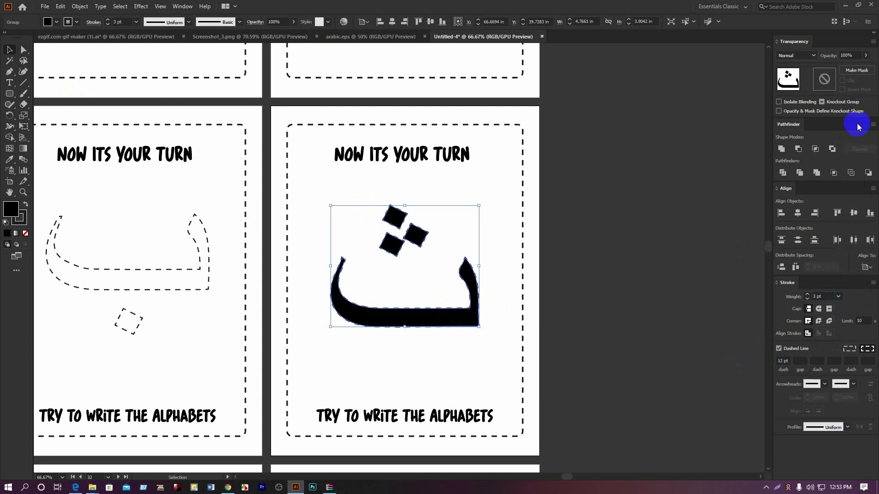
click(48, 22)
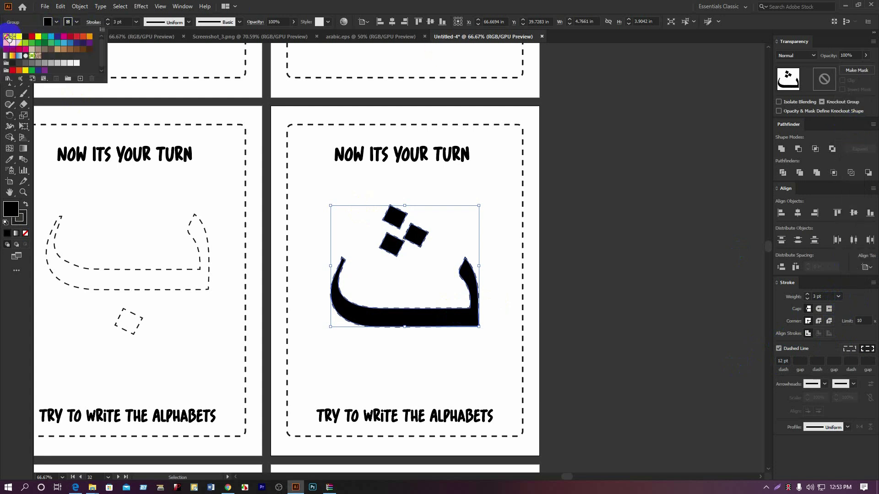
click(7, 37)
click(559, 264)
click(563, 263)
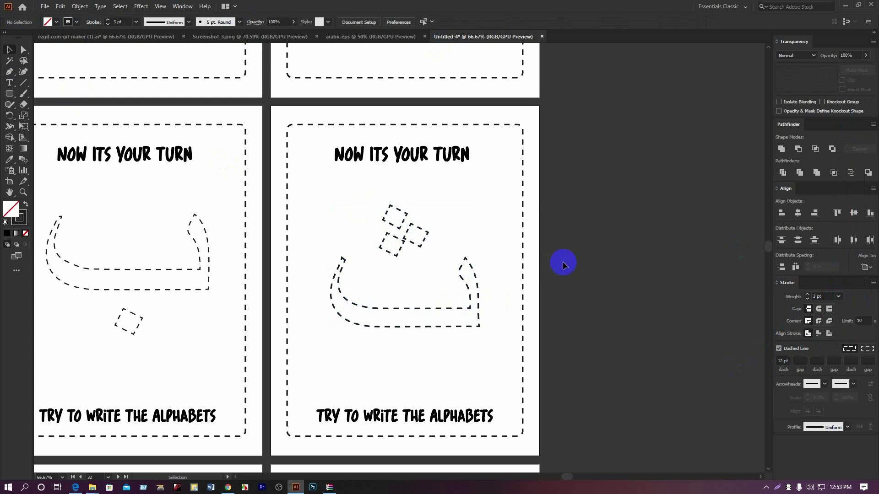
Set the stroke weight of the dashed ب body and the dashed ا on the practice pages to 3 pt
click(150, 266)
click(136, 22)
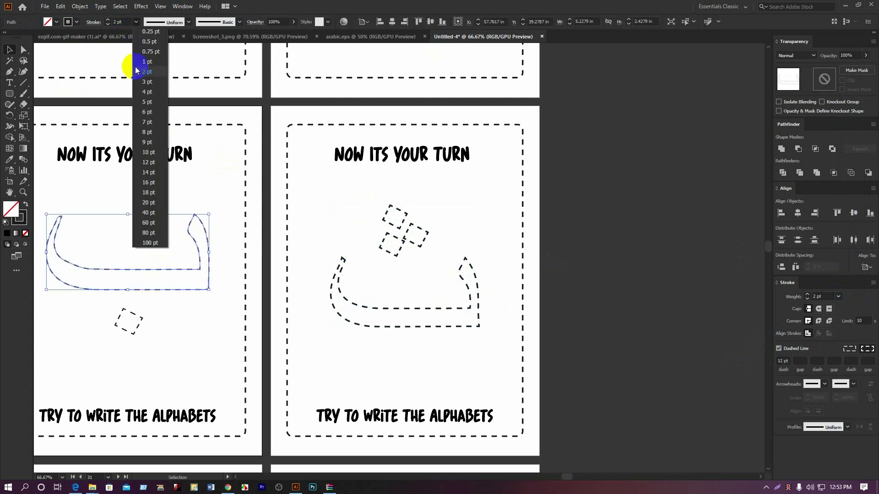
click(146, 82)
drag(171, 175, 439, 196)
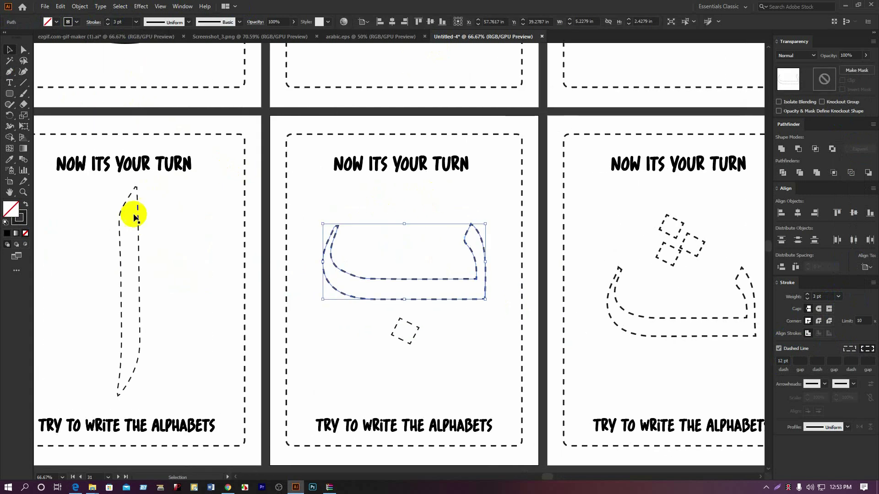
click(138, 207)
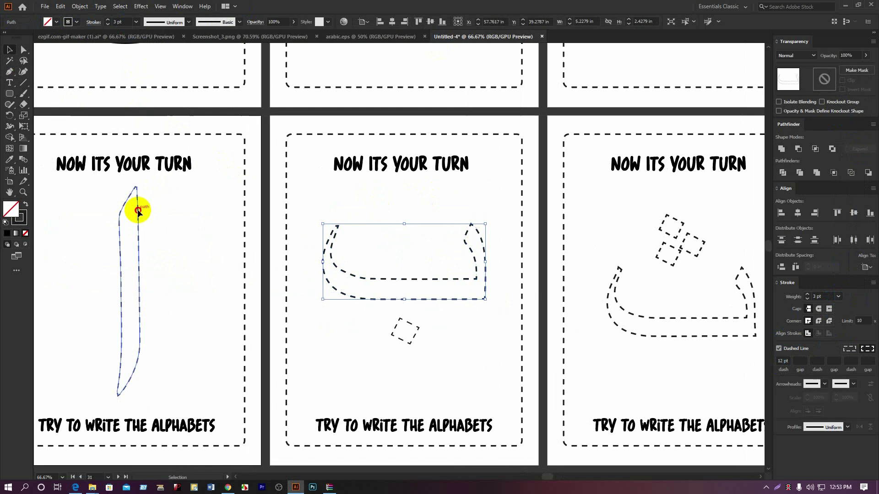
click(136, 23)
click(144, 80)
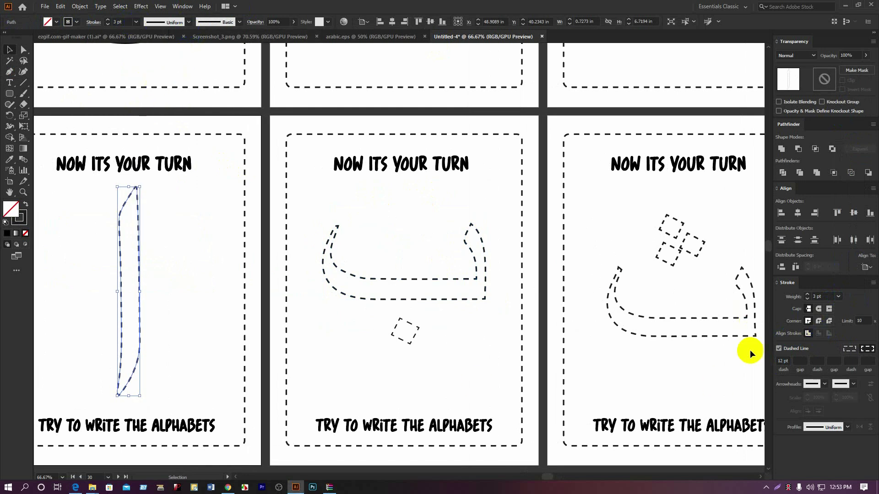
click(665, 388)
Examine the remaining practice artboards, including the heading and caption text on the last page
scroll(665, 388, down, 5)
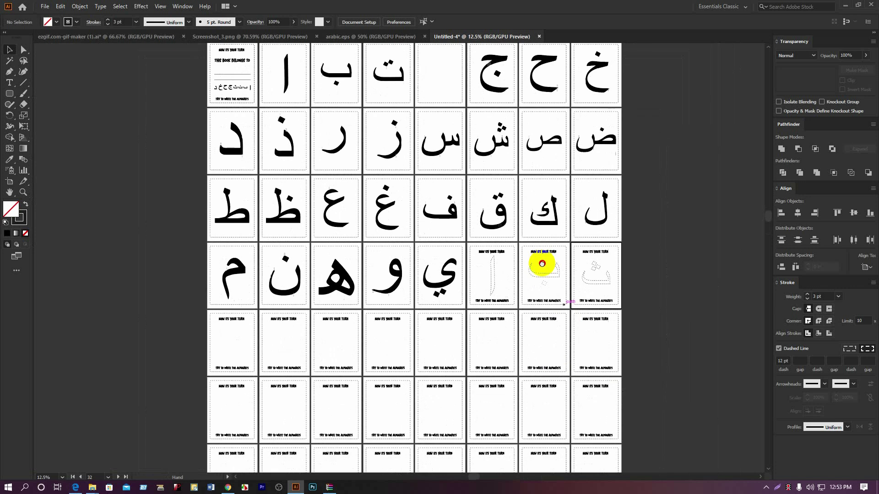
scroll(542, 263, down, 3)
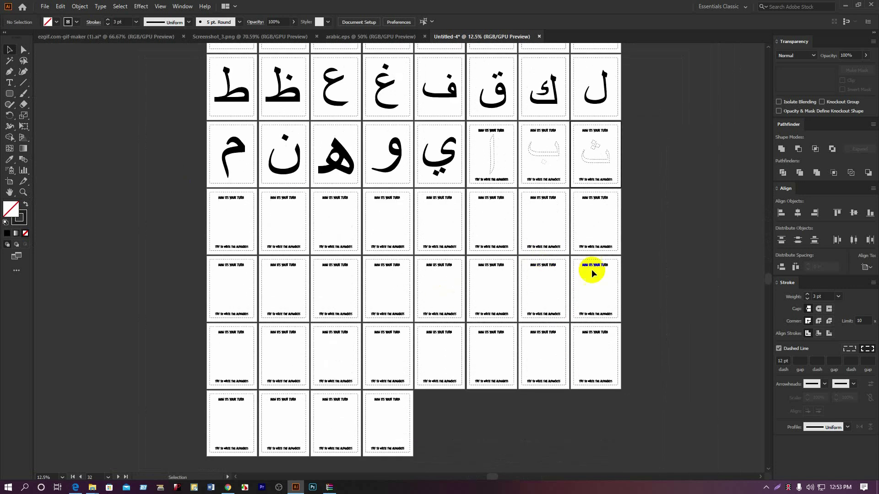
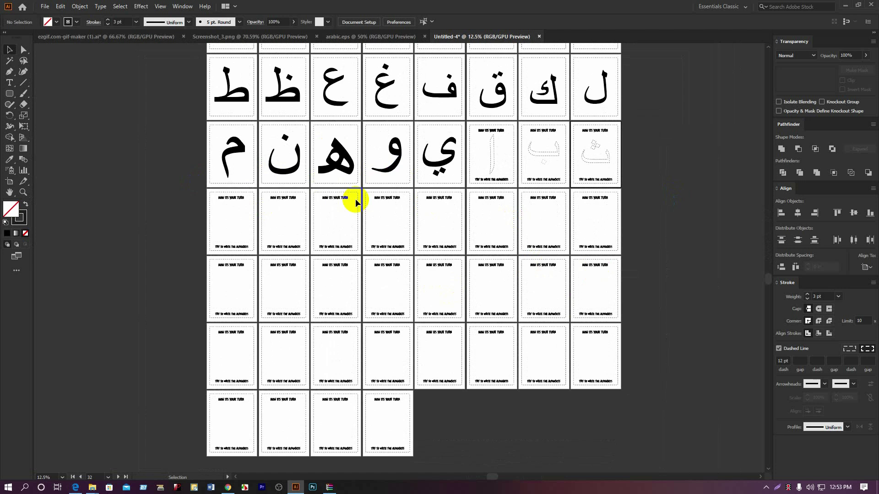
scroll(380, 453, up, 6)
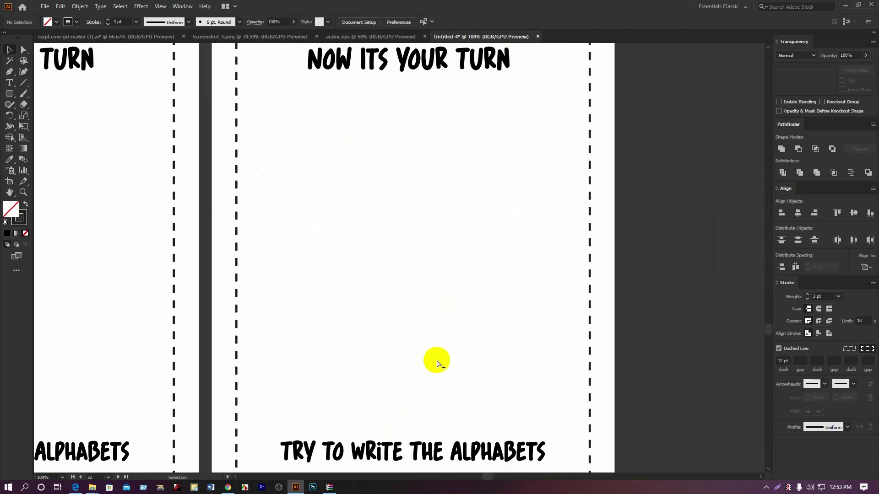
scroll(436, 359, down, 4)
scroll(435, 341, up, 3)
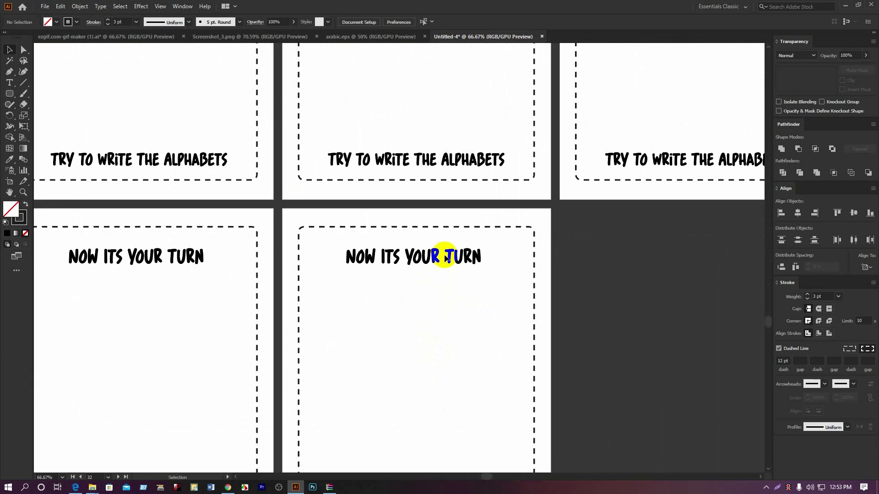
click(448, 258)
scroll(452, 256, down, 2)
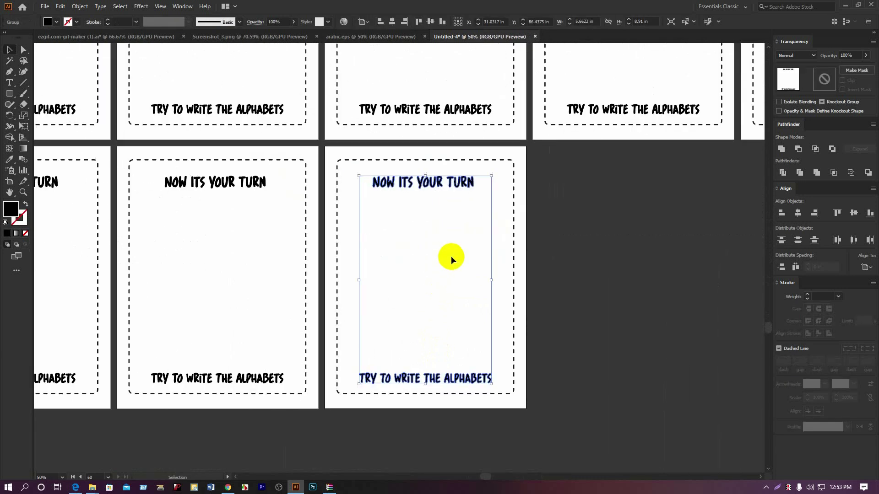
Switch to the arabic.eps cover document and lock the translucent white cloud shapes behind the artwork
click(129, 47)
click(231, 35)
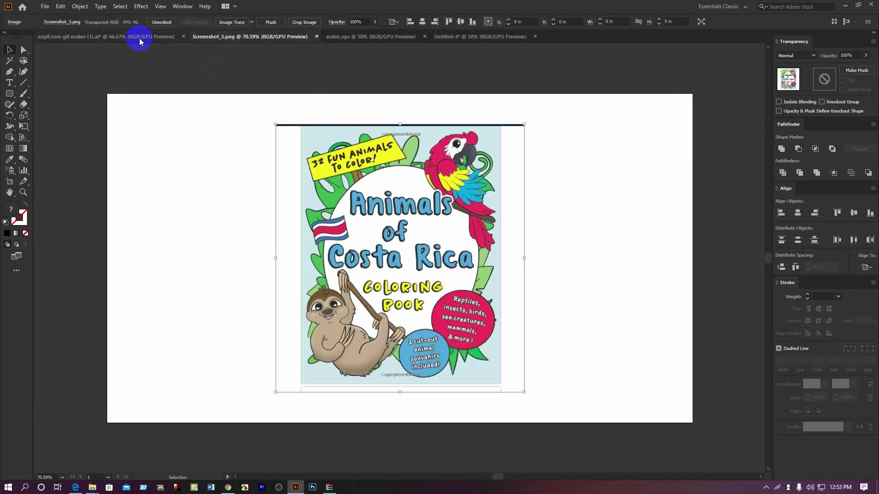
click(396, 45)
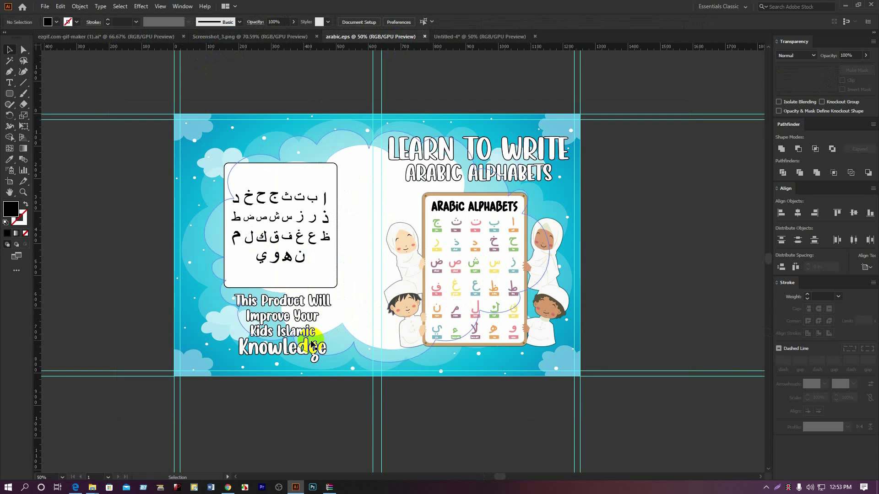
click(301, 355)
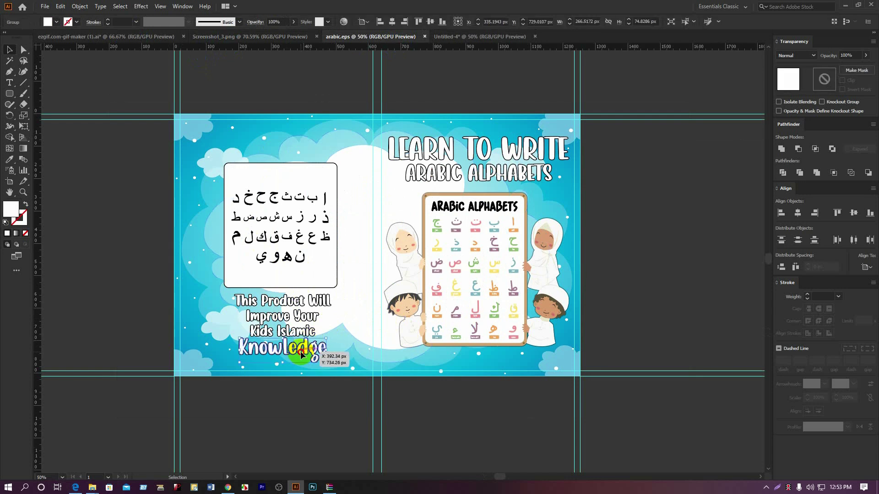
click(345, 342)
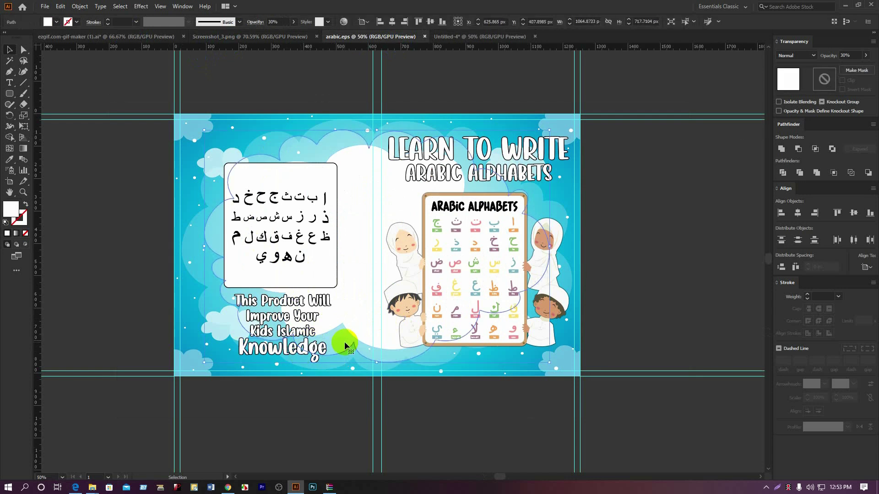
key(a)
key(ctrl+2)
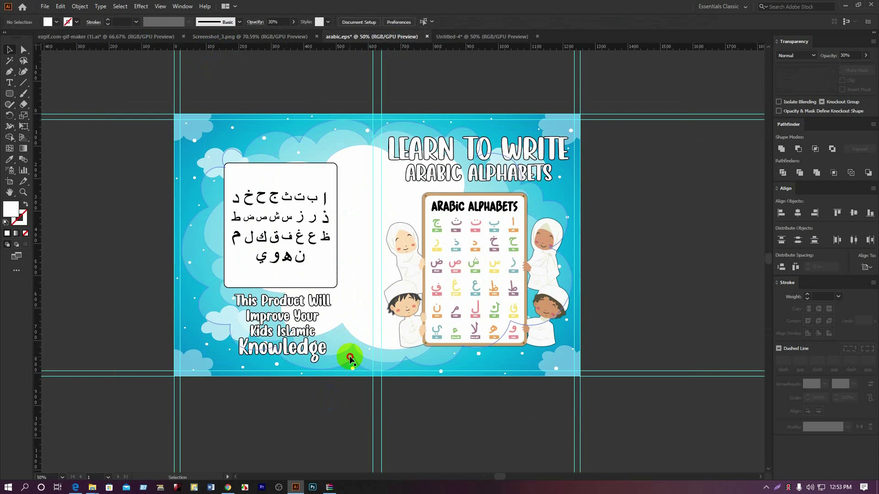
click(350, 357)
key(ctrl+2)
click(362, 327)
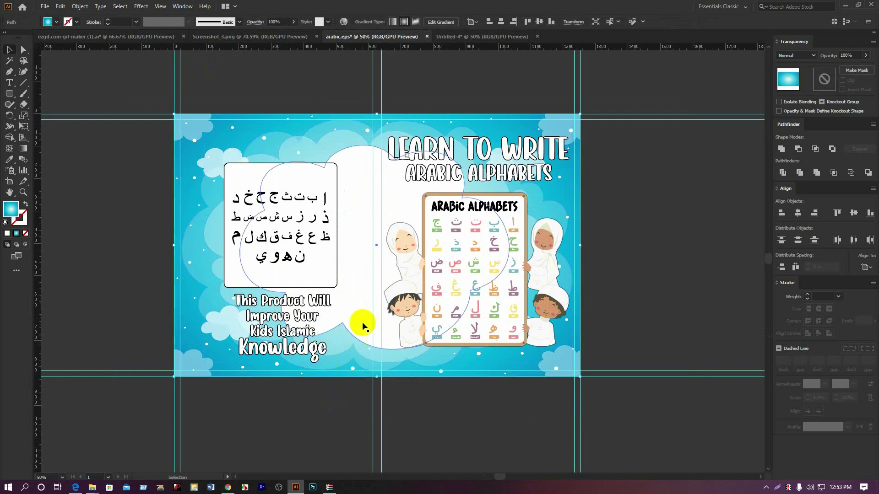
Return to the Untitled-4 interior document and look over its letter and practice artboards
click(467, 38)
scroll(481, 118, down, 4)
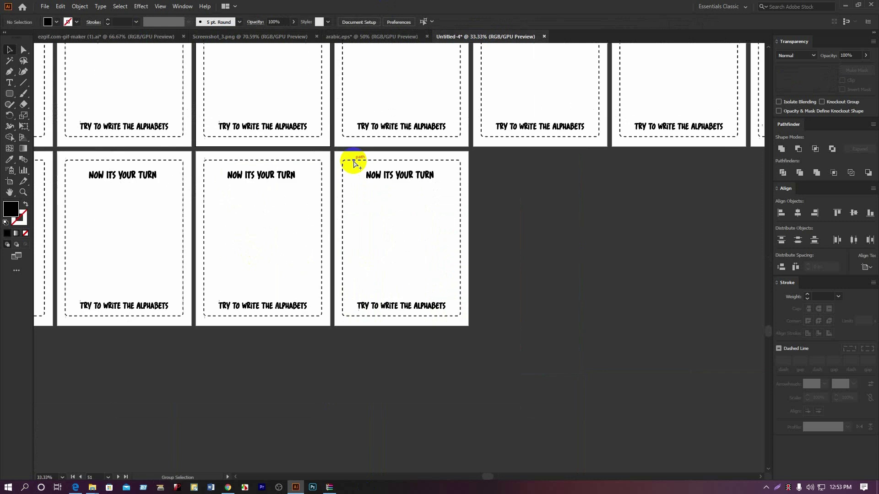
drag(402, 202, 492, 447)
scroll(493, 279, down, 1)
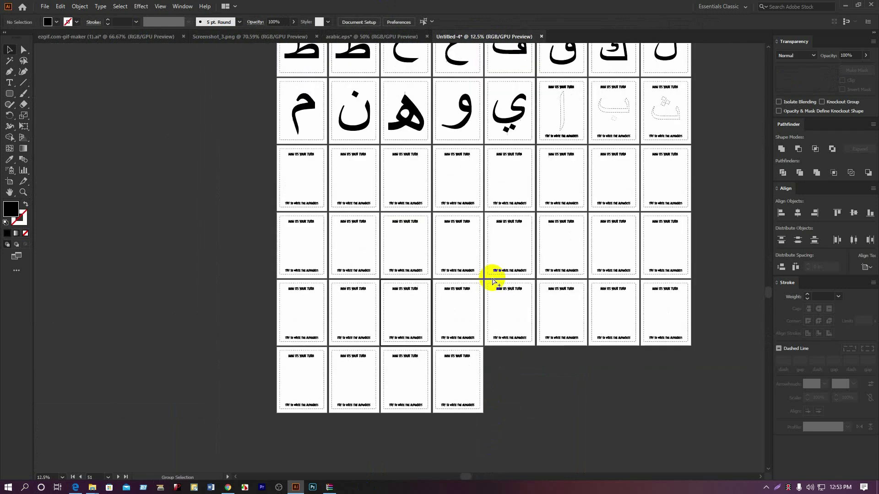
scroll(464, 161, up, 2)
scroll(472, 164, up, 3)
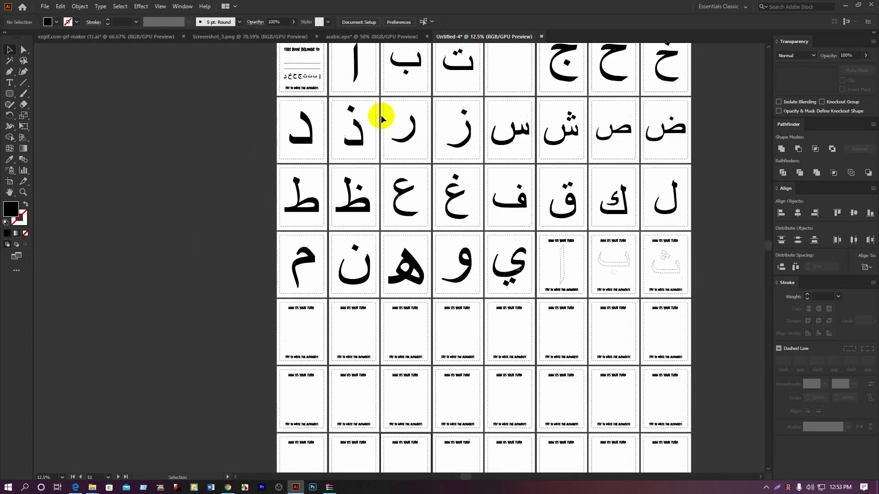
Save the interior document as an Adobe PDF named "arabic interior", with Preserve Illustrator Editing Capabilities turned off
click(45, 6)
click(74, 90)
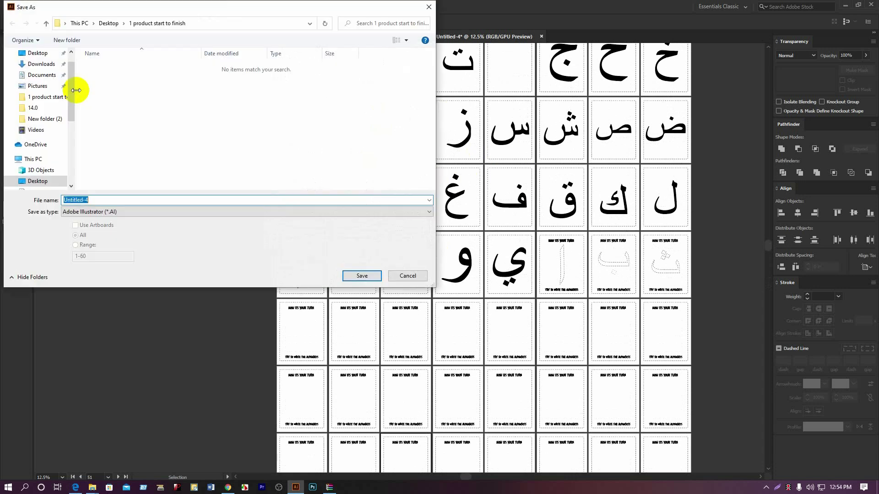
click(117, 212)
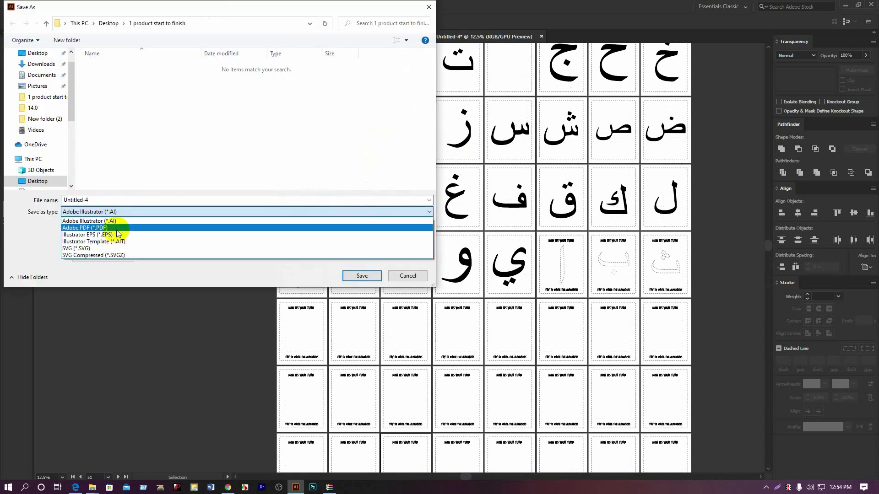
click(117, 227)
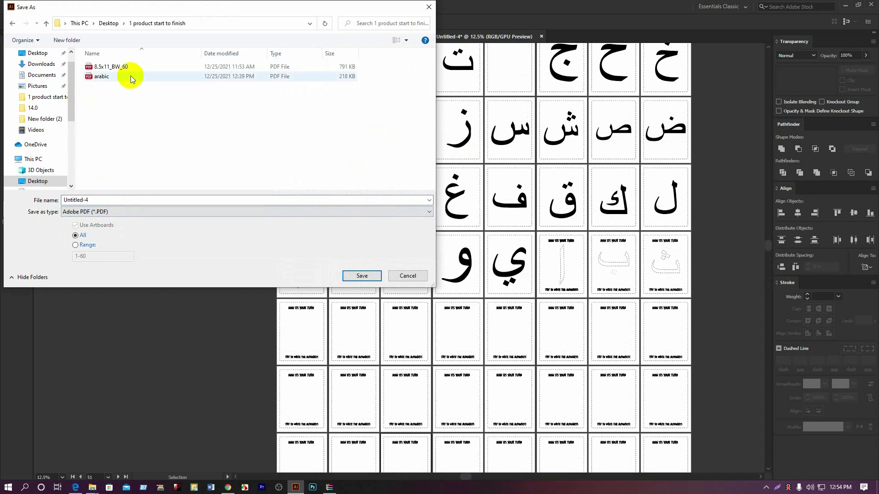
click(100, 76)
double_click(91, 200)
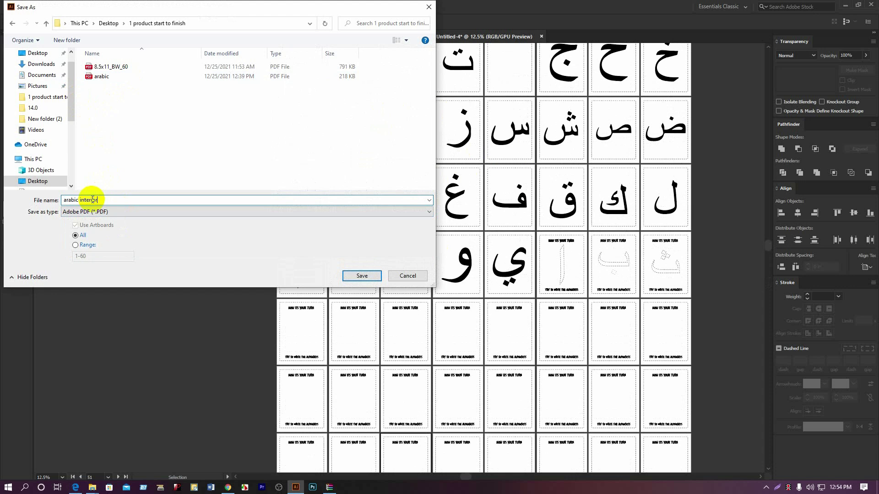
click(362, 275)
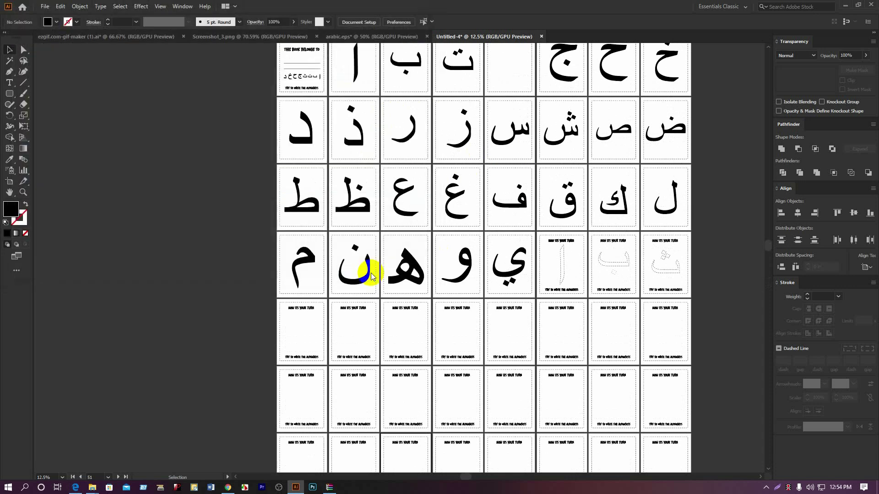
click(373, 228)
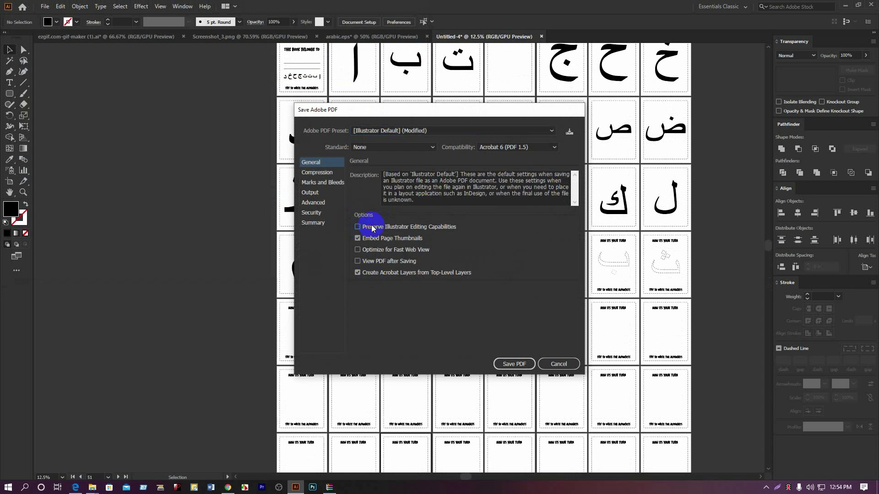
click(516, 364)
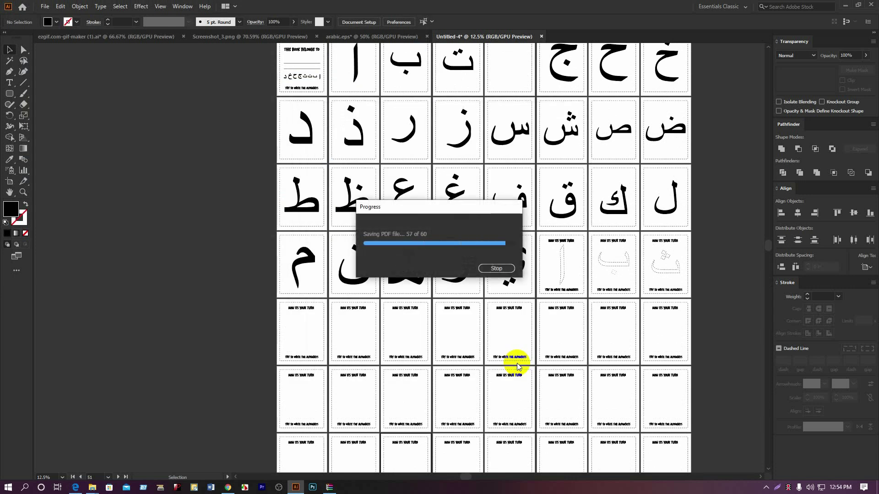
Switch to the "1 product start to finish" folder, refresh it and open the arabic interior PDF in Microsoft Edge
mouse_move(92, 489)
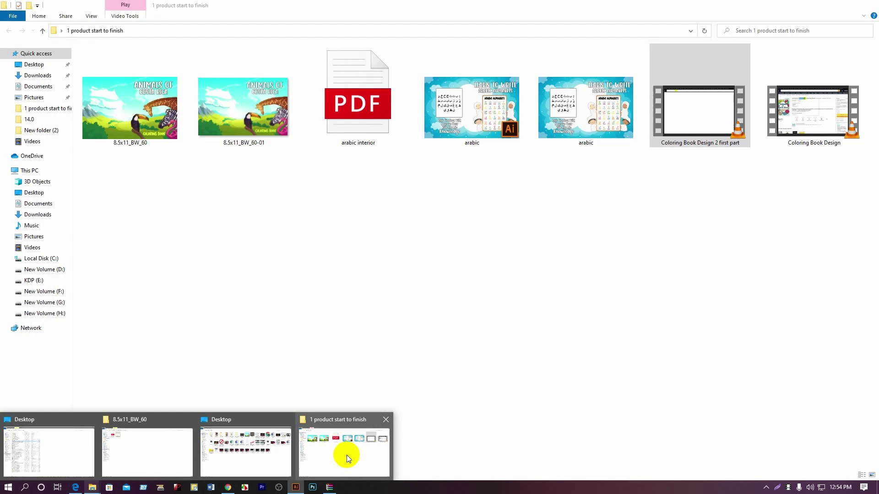
click(346, 458)
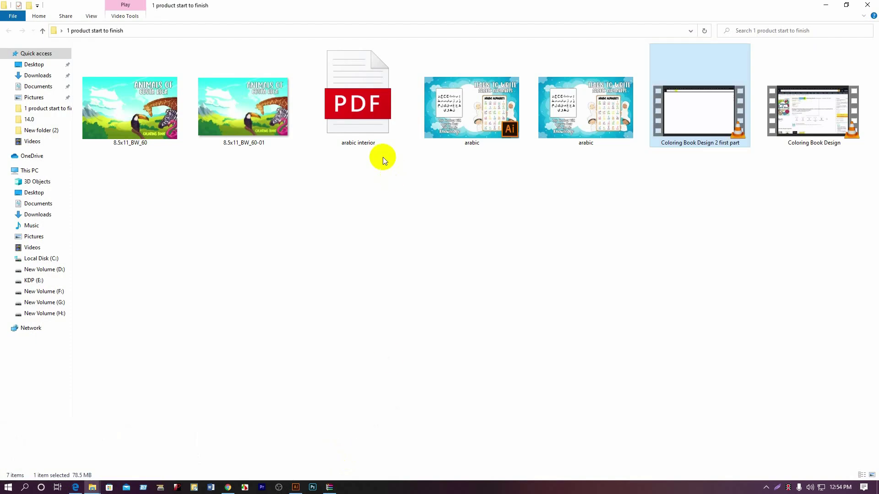
right_click(510, 212)
click(531, 249)
double_click(350, 97)
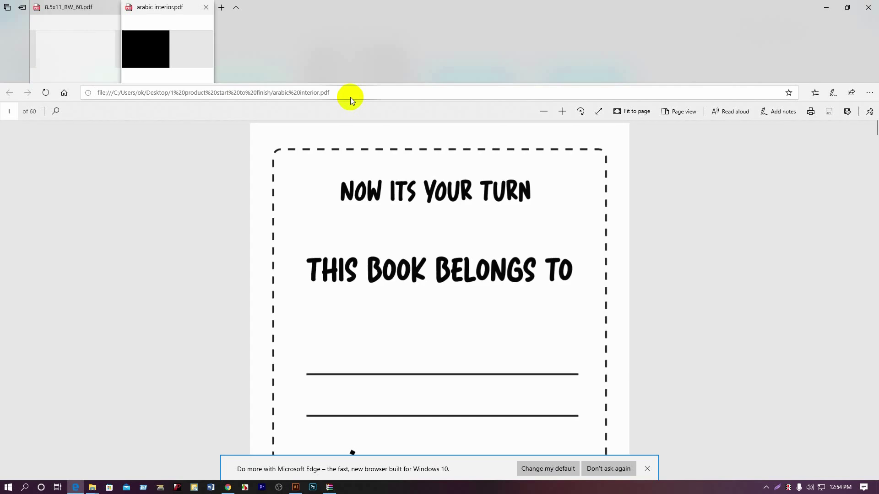
click(544, 111)
click(544, 111)
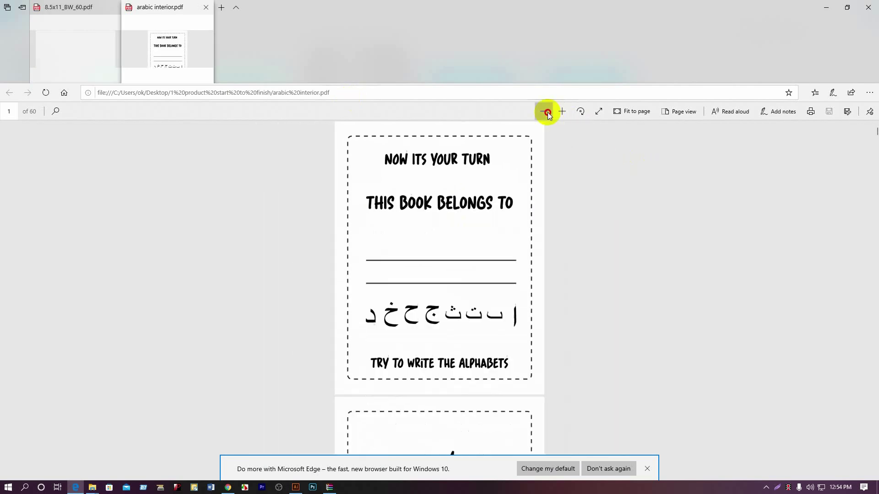
Examine the PDF's title page and the solid letter pages up to ي
scroll(430, 287, down, 10)
scroll(430, 288, down, 8)
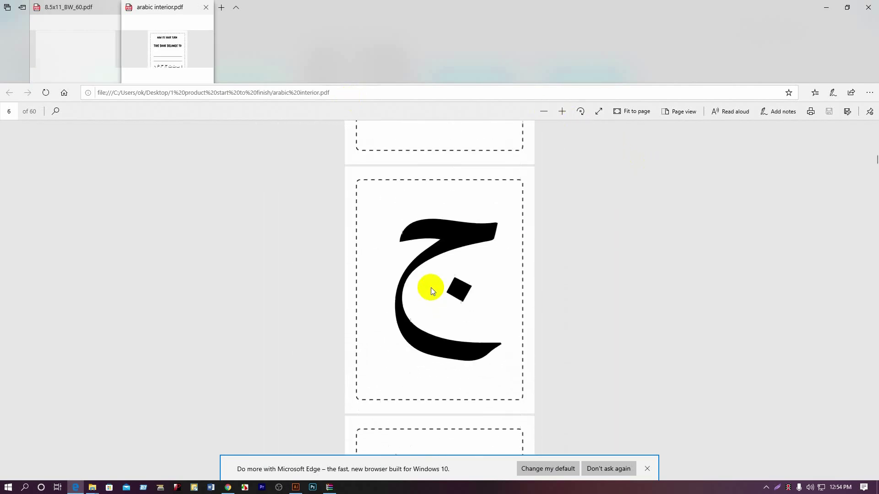
scroll(442, 287, down, 20)
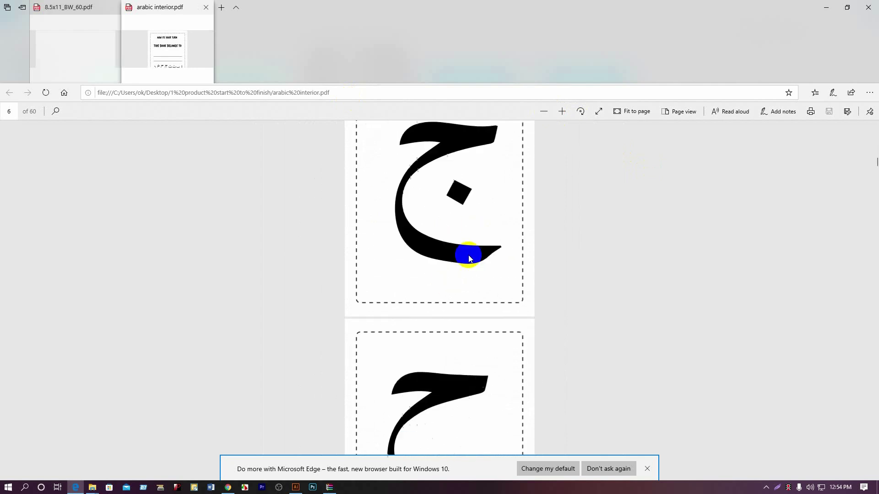
scroll(460, 270, down, 20)
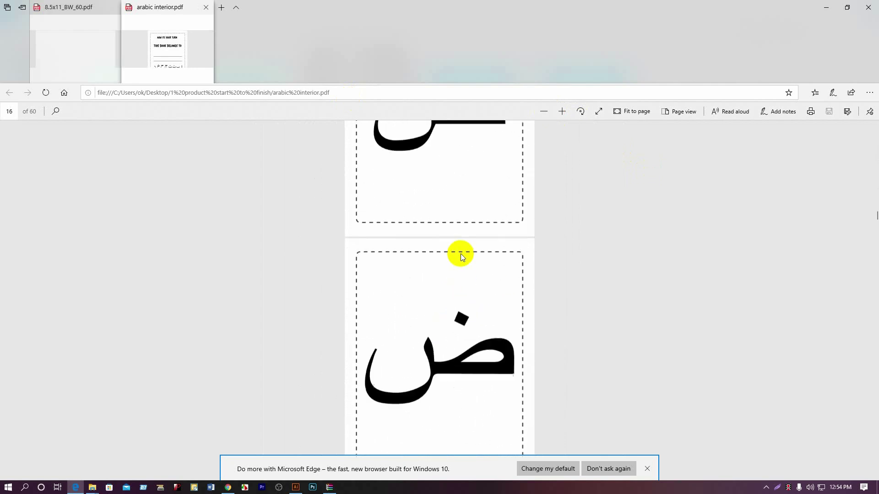
scroll(461, 257, down, 20)
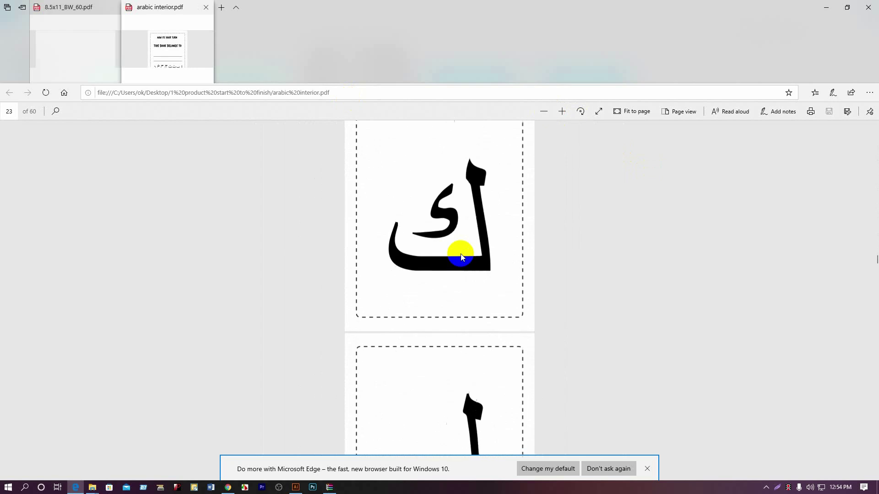
scroll(461, 256, down, 16)
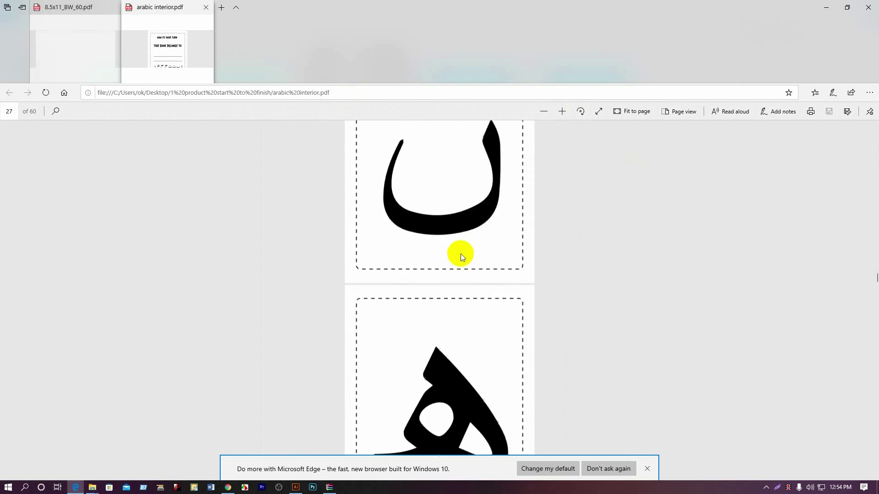
scroll(461, 256, down, 4)
scroll(457, 251, up, 12)
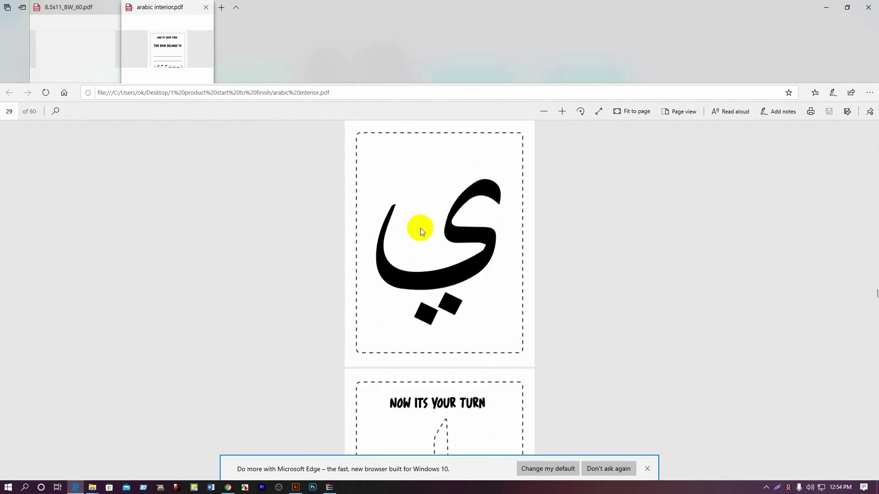
scroll(457, 159, down, 7)
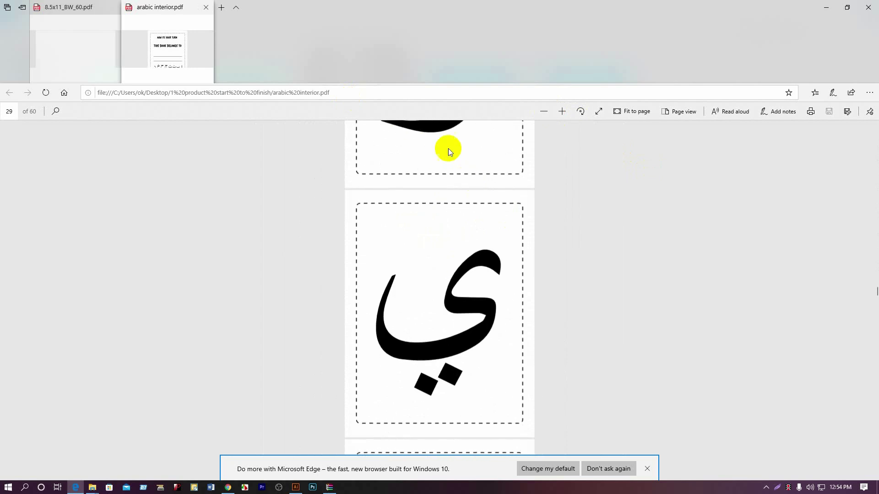
scroll(465, 183, up, 13)
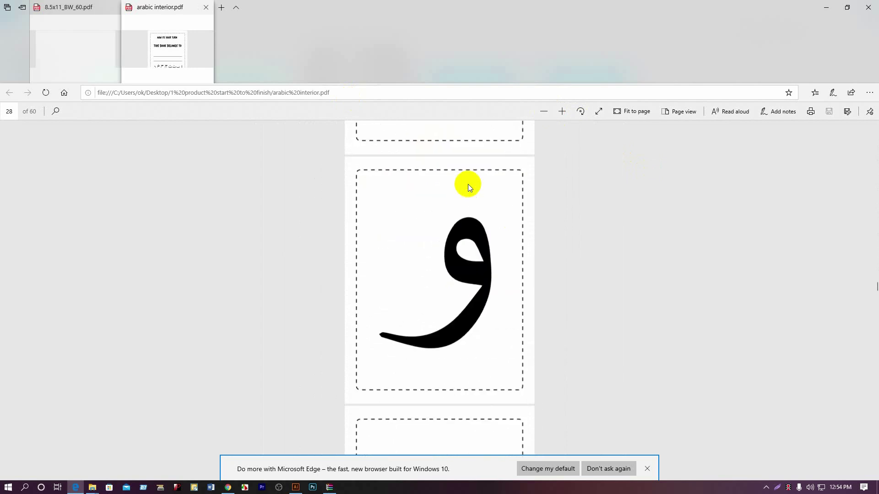
scroll(463, 212, up, 4)
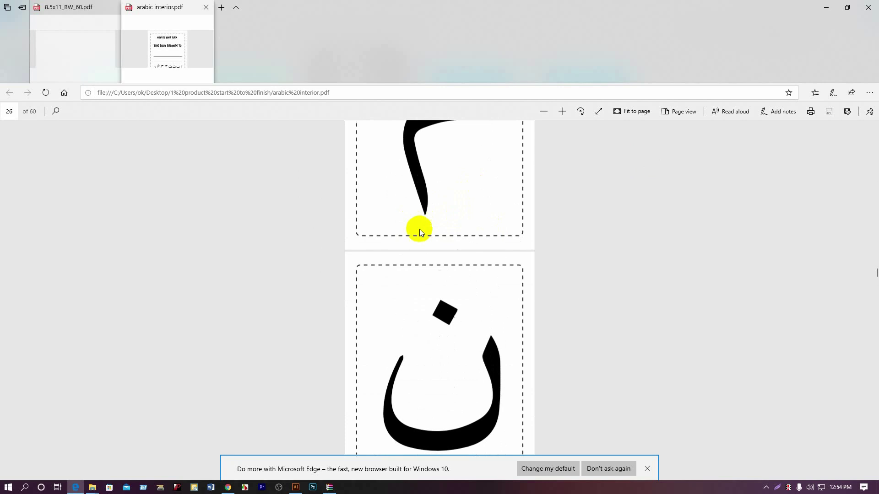
Examine the PDF's practice pages, checking the dashed letter outlines, headings and captions
scroll(418, 230, down, 13)
scroll(443, 233, down, 16)
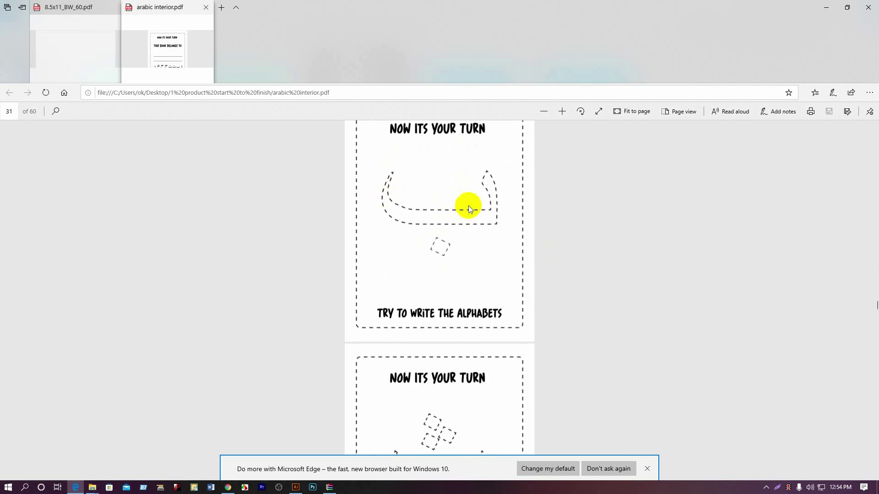
scroll(416, 161, up, 1)
scroll(418, 180, up, 1)
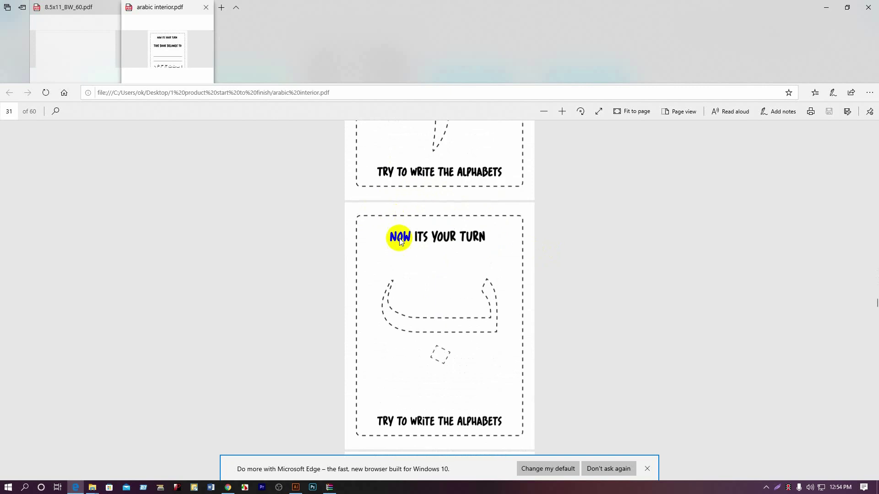
drag(412, 237, 454, 270)
scroll(487, 249, down, 3)
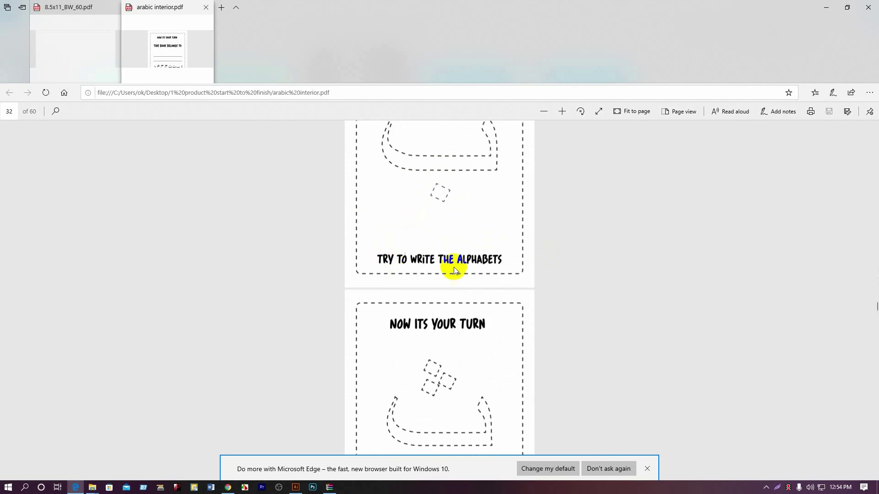
scroll(488, 263, up, 2)
click(422, 208)
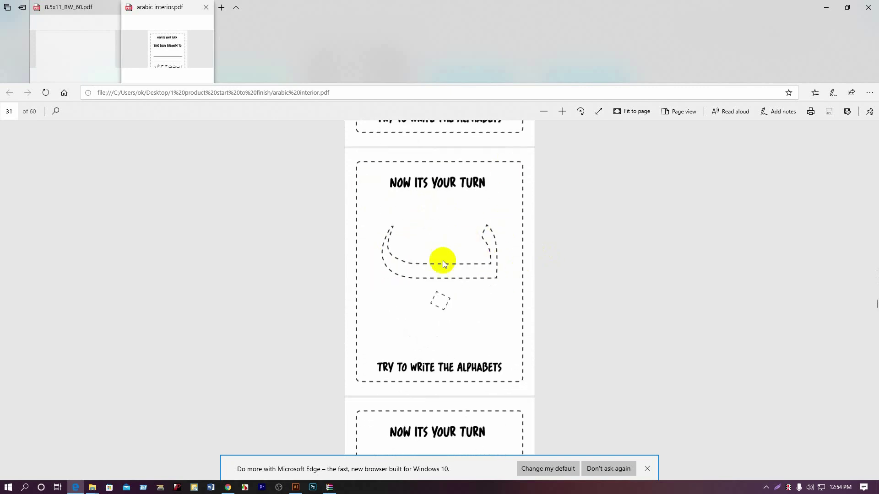
scroll(443, 264, down, 1)
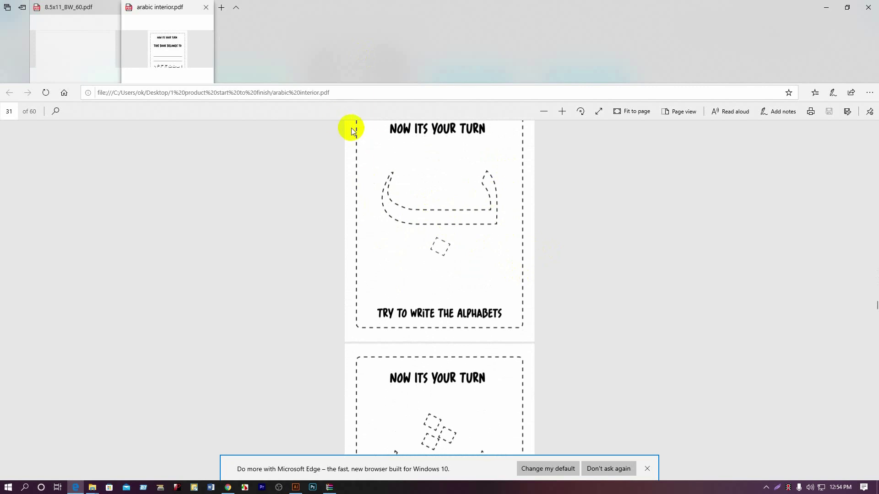
scroll(526, 209, down, 15)
scroll(526, 210, down, 8)
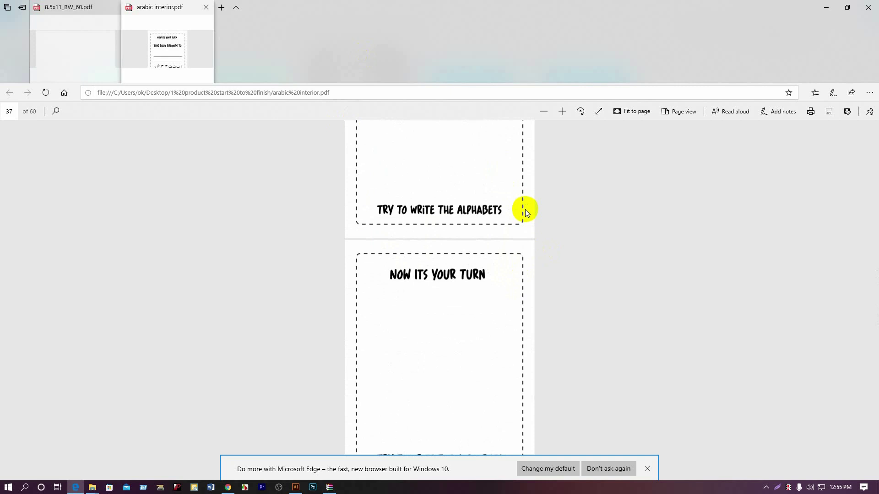
Return to the interior document in Illustrator and copy the dashed ث outline onto the empty page between ت and ج
click(295, 487)
scroll(467, 190, up, 3)
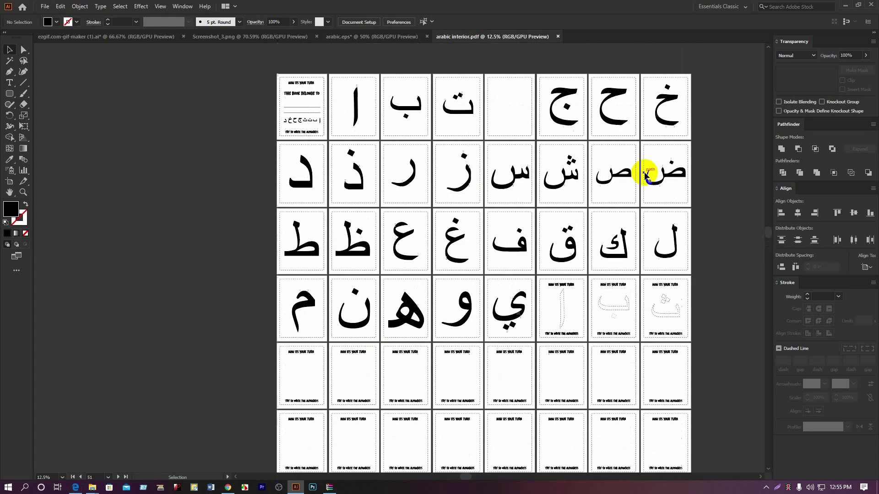
click(677, 351)
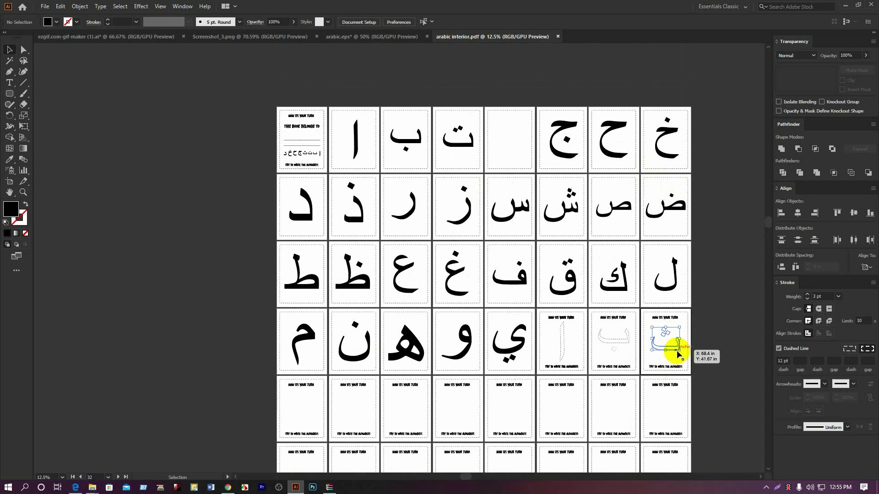
drag(676, 352, 520, 143)
Fill the copied ث between ت and ج with solid black, color 000000, and deselect it
click(52, 23)
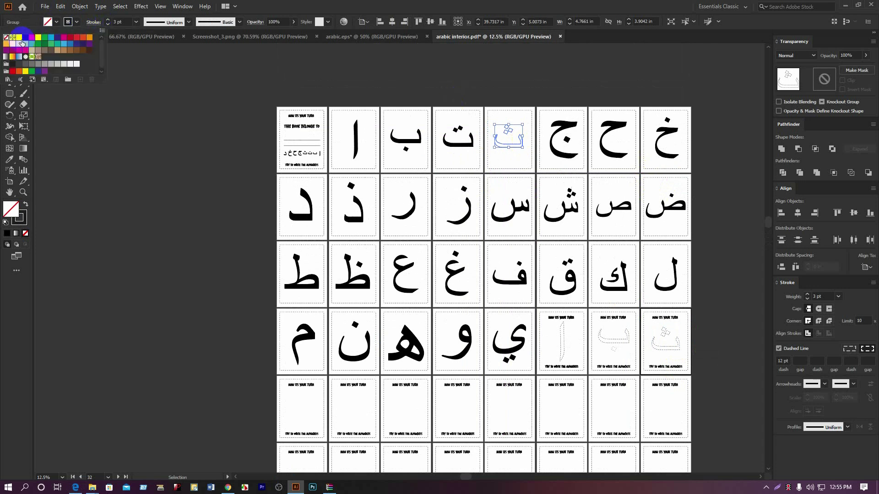
click(25, 39)
double_click(10, 209)
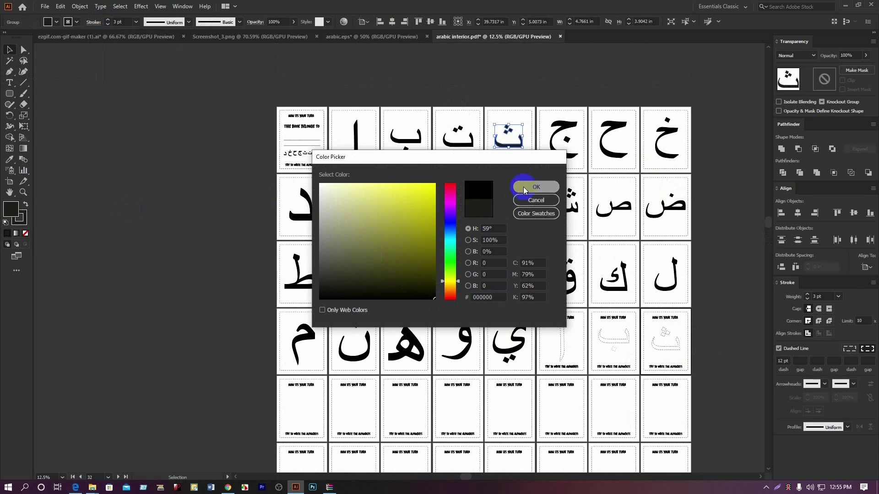
click(531, 186)
click(197, 120)
scroll(197, 120, down, 3)
scroll(197, 119, up, 2)
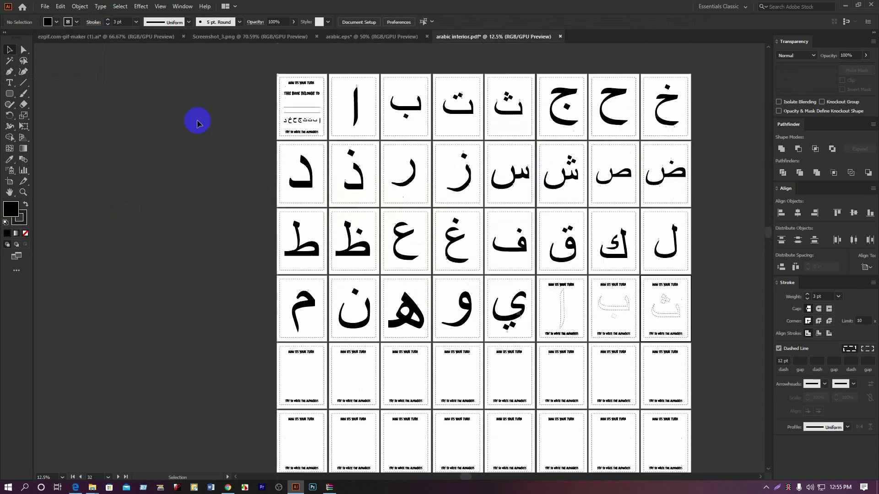